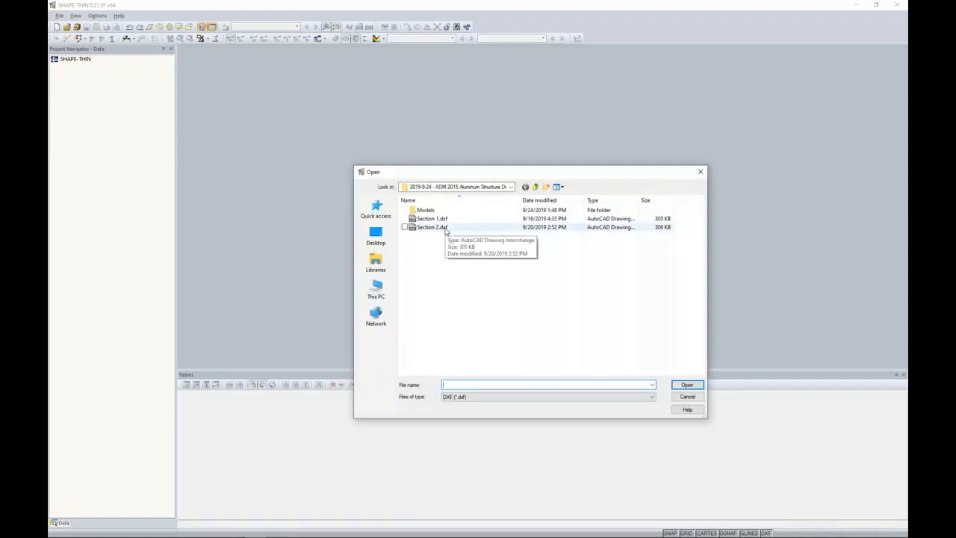
Import Section 2.dxf as model Section 2235, with plastic cross-section properties off and c/t parts and effective cross-section properties on.
{"action": "left_click", "coordinate": [444, 228]}
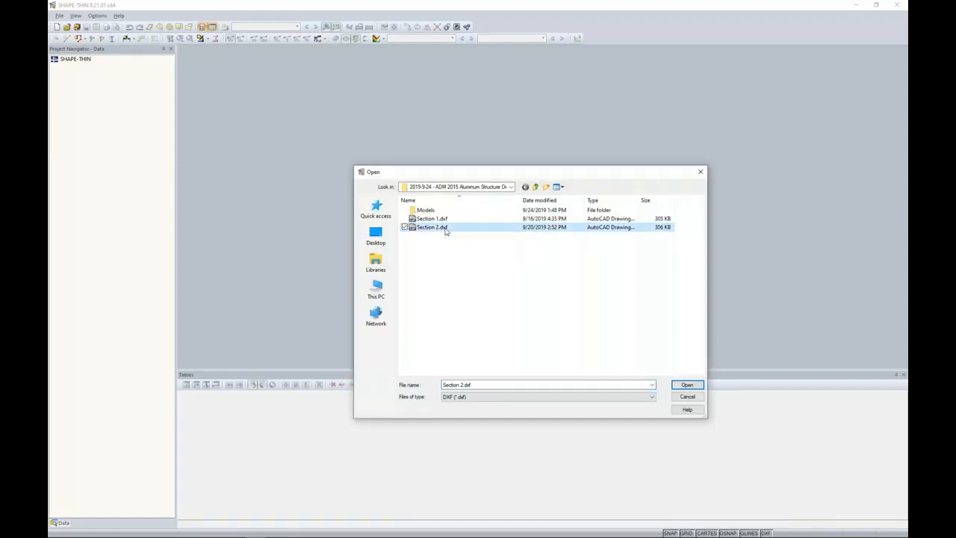
{"action": "left_click", "coordinate": [683, 384]}
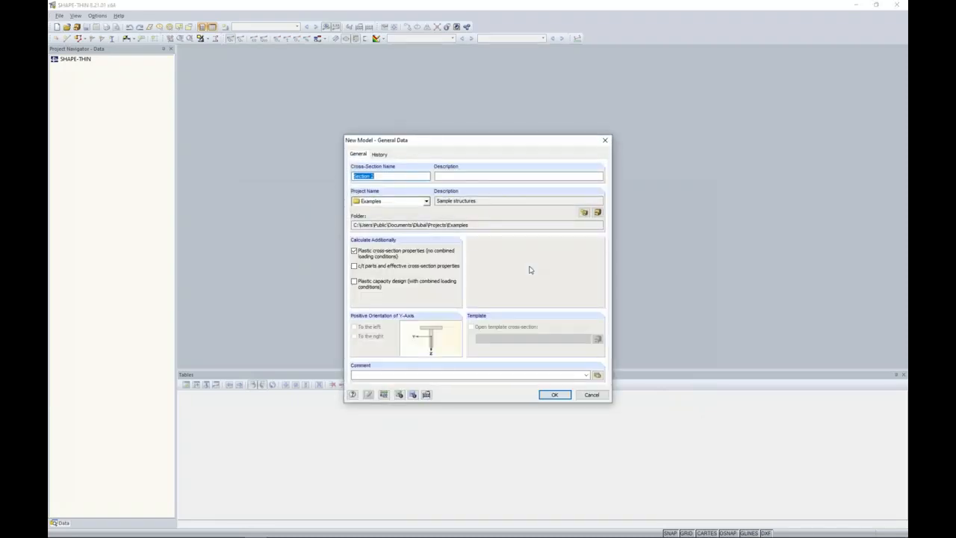
{"action": "left_click", "coordinate": [388, 175]}
{"action": "type", "text": "235"}
{"action": "left_click", "coordinate": [354, 251]}
{"action": "left_click", "coordinate": [354, 266]}
{"action": "left_click", "coordinate": [555, 395]}
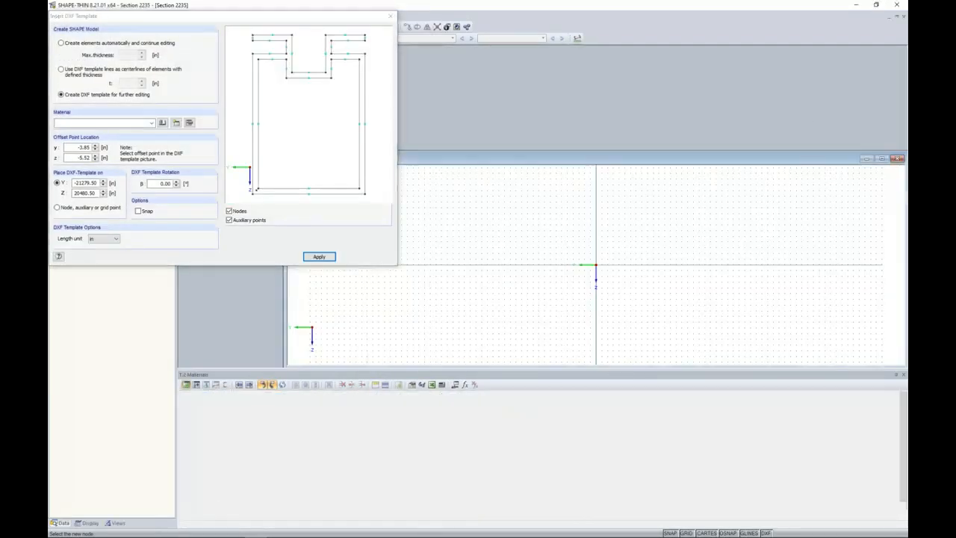
Maximize the model window and place the DXF template at Y 0.00, Z 0.00, using the midpoint of the recess's upper bottom line as offset point.
{"action": "left_click", "coordinate": [881, 158]}
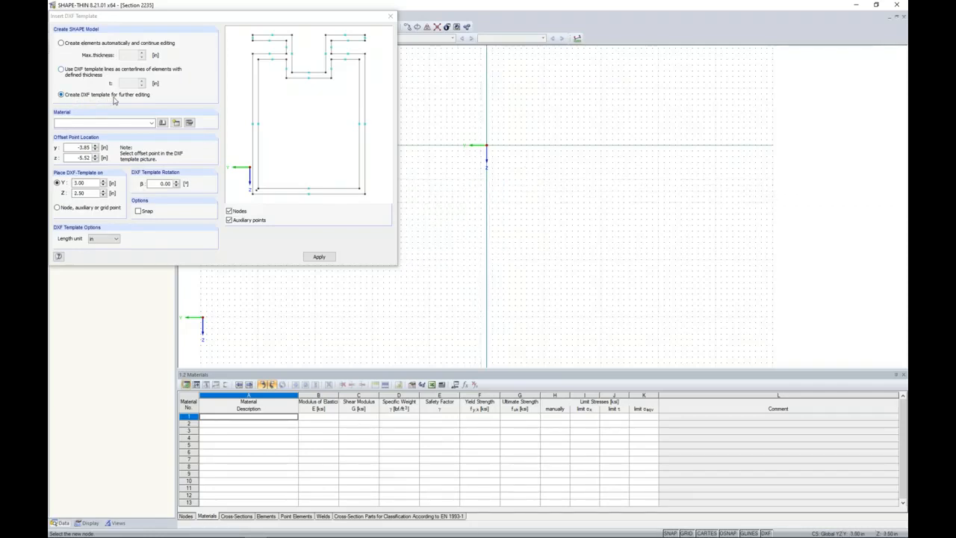
{"action": "left_click", "coordinate": [307, 74]}
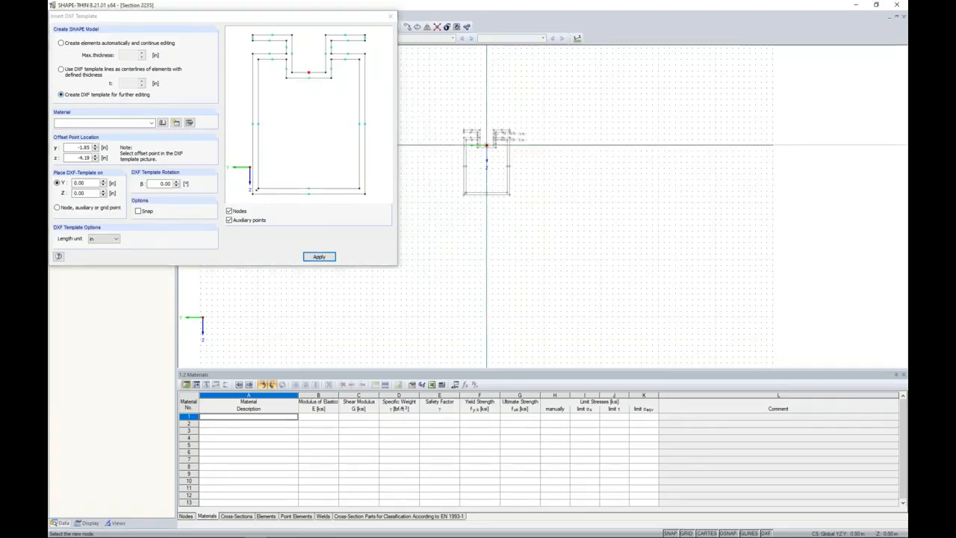
{"action": "left_click", "coordinate": [486, 152]}
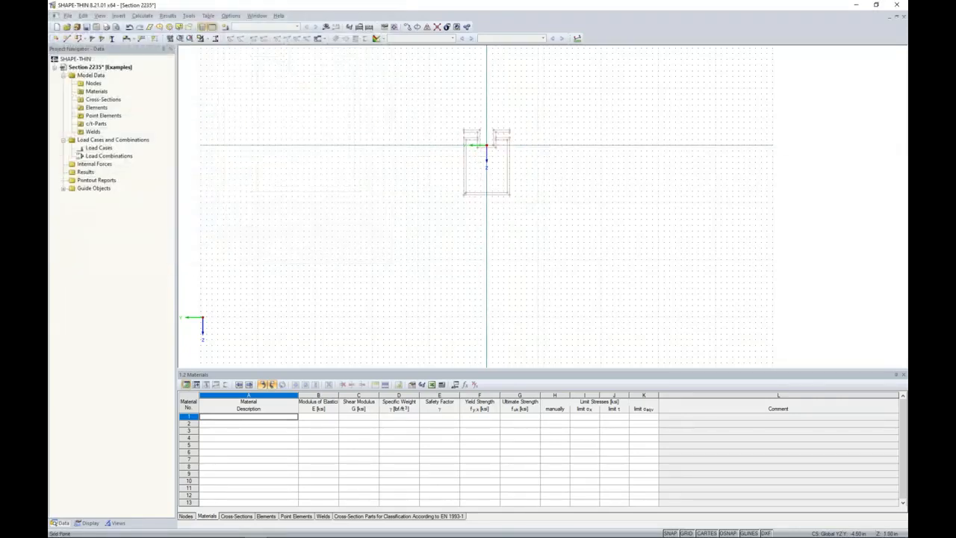
{"action": "scroll", "coordinate": [487, 152], "scroll_direction": "up", "scroll_amount": 5}
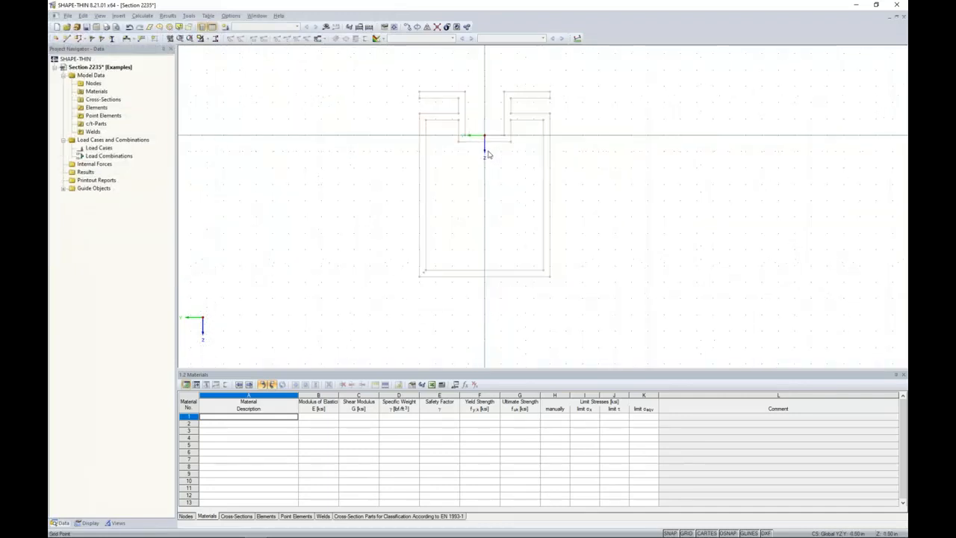
{"action": "scroll", "coordinate": [475, 201], "scroll_direction": "down", "scroll_amount": 1}
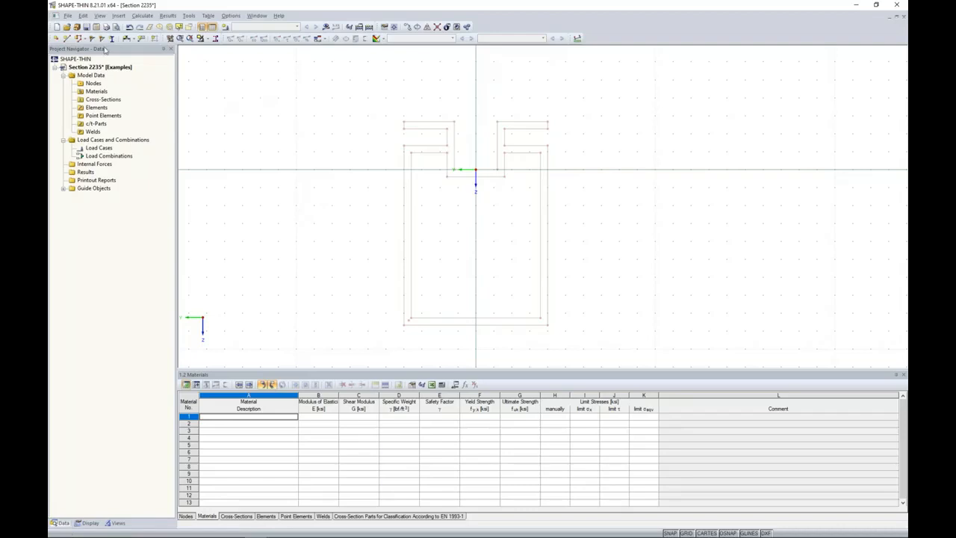
Using Set Elements with DXF Template, set center lines for the upper-left flange and the left vertical side of the recess.
{"action": "left_click", "coordinate": [83, 16]}
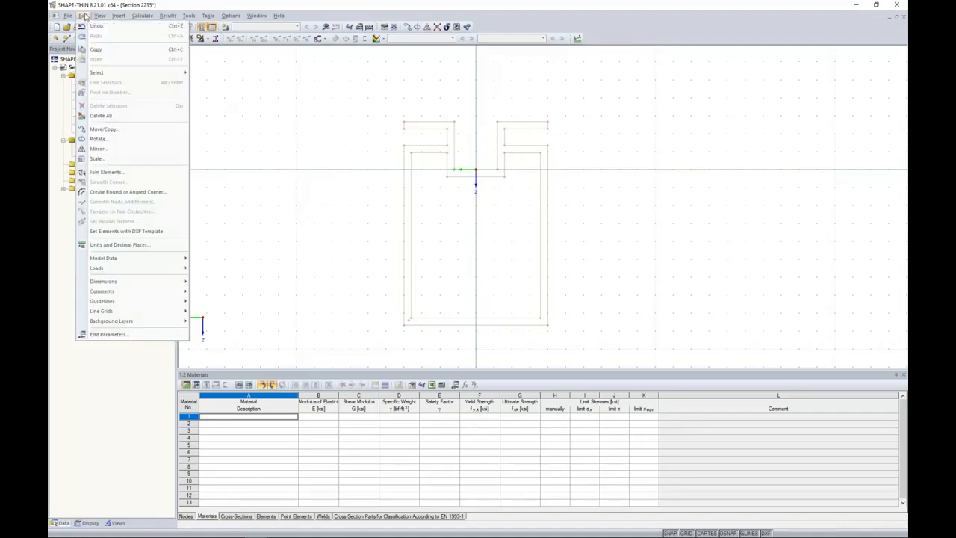
{"action": "left_click", "coordinate": [119, 233]}
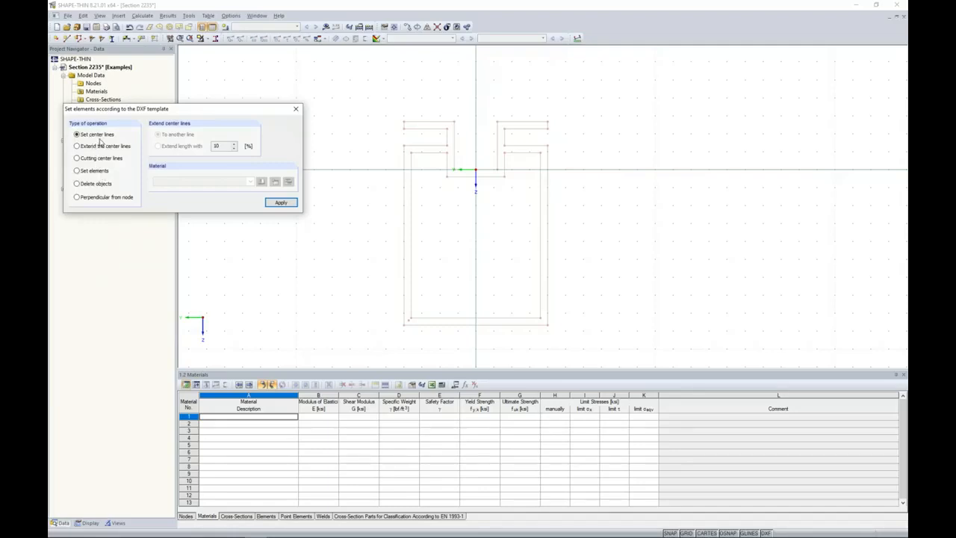
{"action": "scroll", "coordinate": [429, 123], "scroll_direction": "up", "scroll_amount": 5}
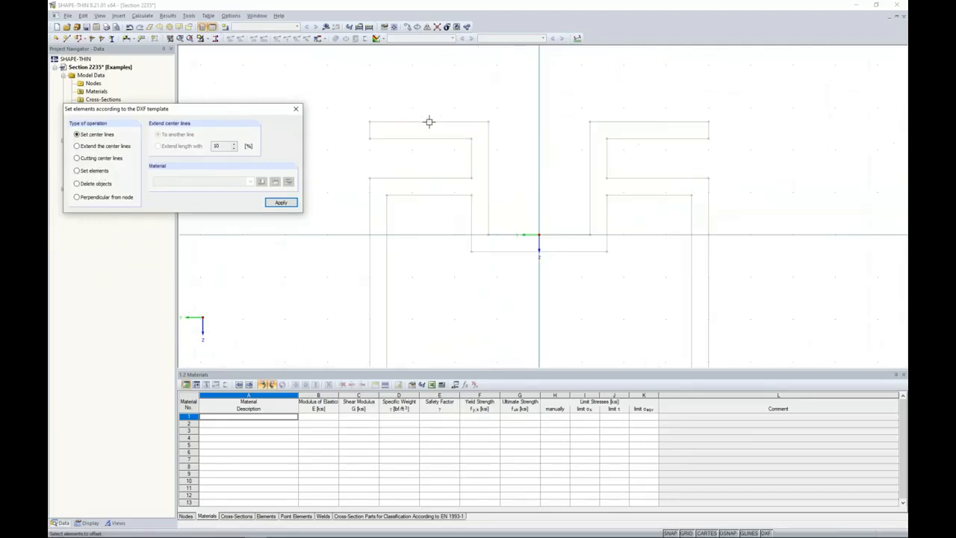
{"action": "left_click", "coordinate": [420, 147]}
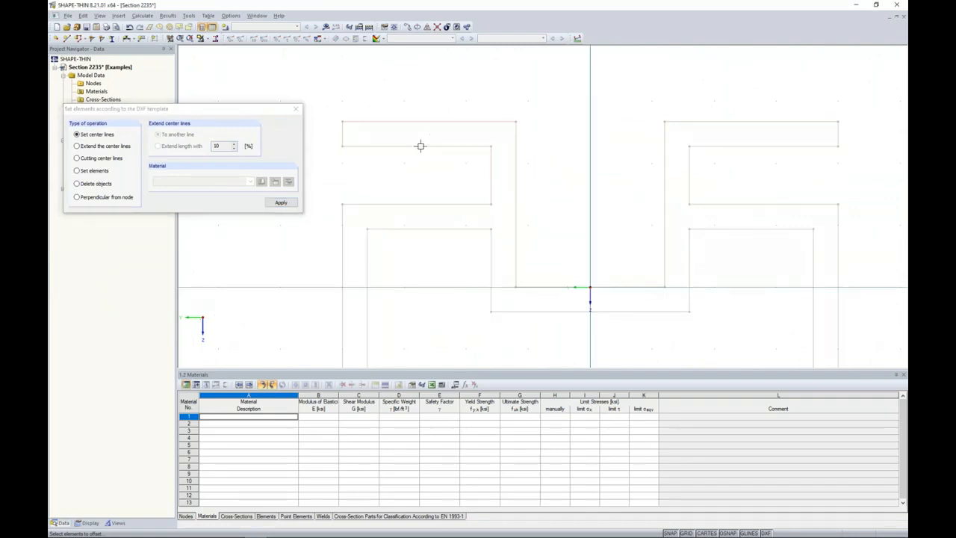
{"action": "left_click", "coordinate": [420, 121]}
{"action": "left_click", "coordinate": [491, 171]}
{"action": "left_click", "coordinate": [514, 173]}
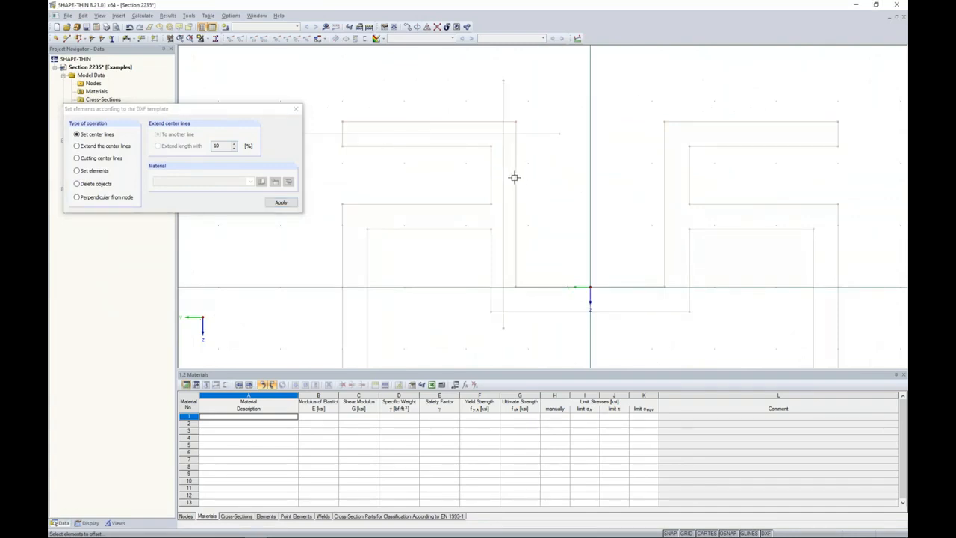
Set center lines for the lower-left horizontal flange and the bottom of the central recess.
{"action": "left_click", "coordinate": [465, 204]}
{"action": "left_click", "coordinate": [456, 229]}
{"action": "left_click", "coordinate": [546, 286]}
{"action": "left_click", "coordinate": [542, 311]}
Set center lines for the section's left, bottom and right outer walls.
{"action": "scroll", "coordinate": [485, 270], "scroll_direction": "down", "scroll_amount": 3}
{"action": "scroll", "coordinate": [490, 279], "scroll_direction": "down", "scroll_amount": 3}
{"action": "middle_click_drag", "start_coordinate": [518, 336], "coordinate": [500, 180]}
{"action": "scroll", "coordinate": [500, 180], "scroll_direction": "down", "scroll_amount": 1}
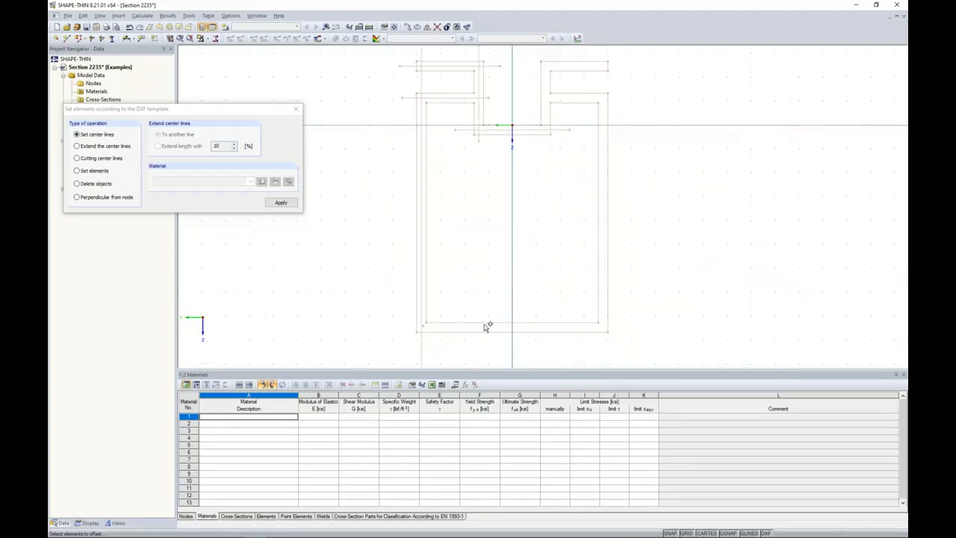
{"action": "left_click", "coordinate": [481, 323]}
{"action": "left_click", "coordinate": [482, 331]}
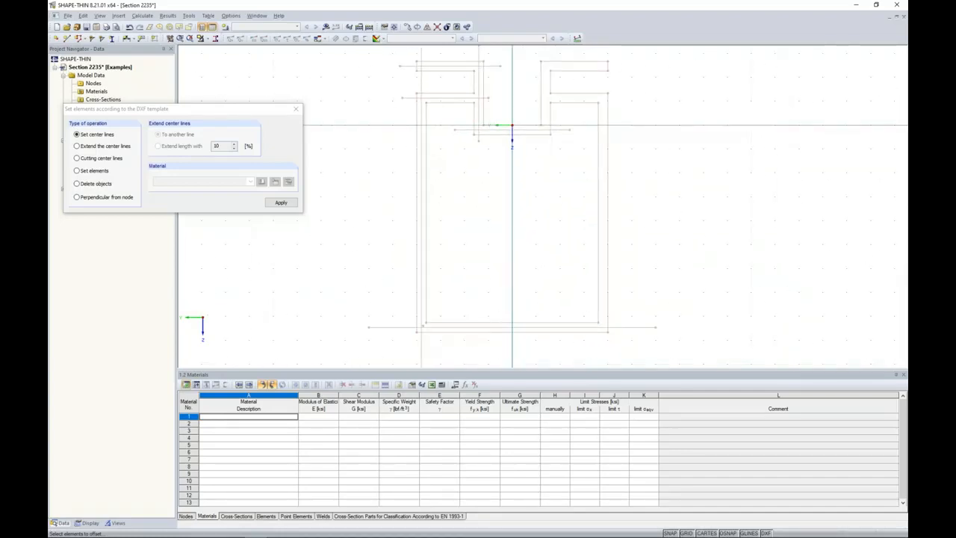
{"action": "left_click", "coordinate": [598, 291]}
{"action": "left_click", "coordinate": [608, 291]}
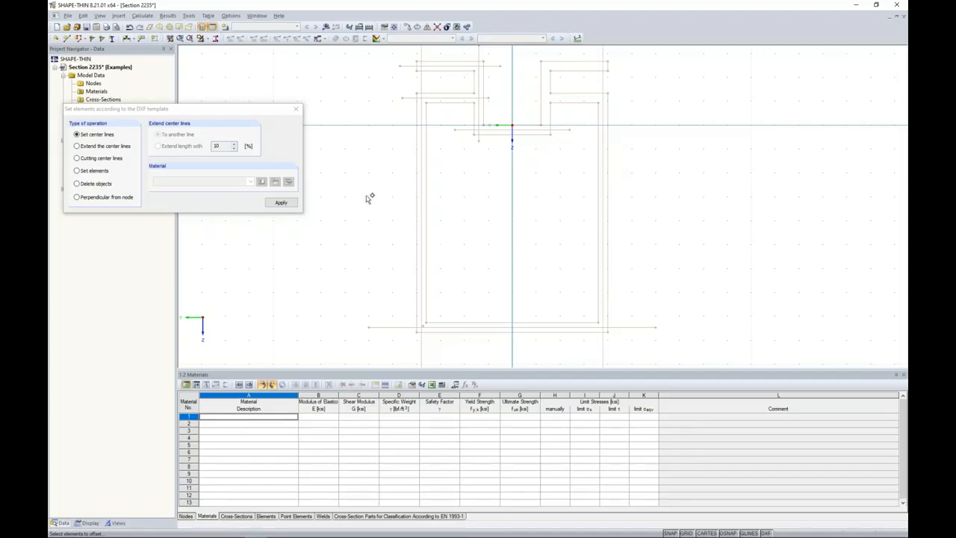
{"action": "scroll", "coordinate": [371, 159], "scroll_direction": "up", "scroll_amount": 2}
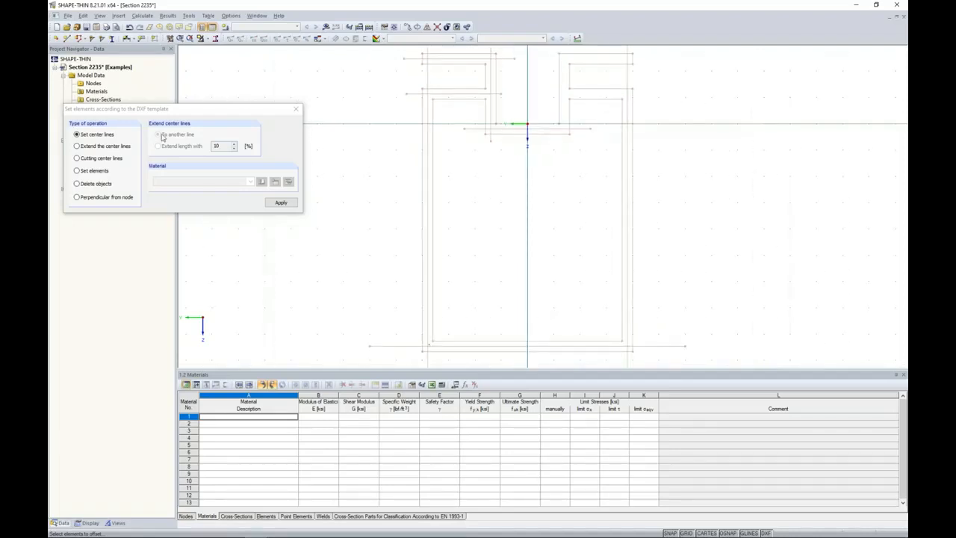
Switch the operation to Set elements and filter the material library to Aluminum under the ADM 2015 standard.
{"action": "left_click", "coordinate": [78, 171]}
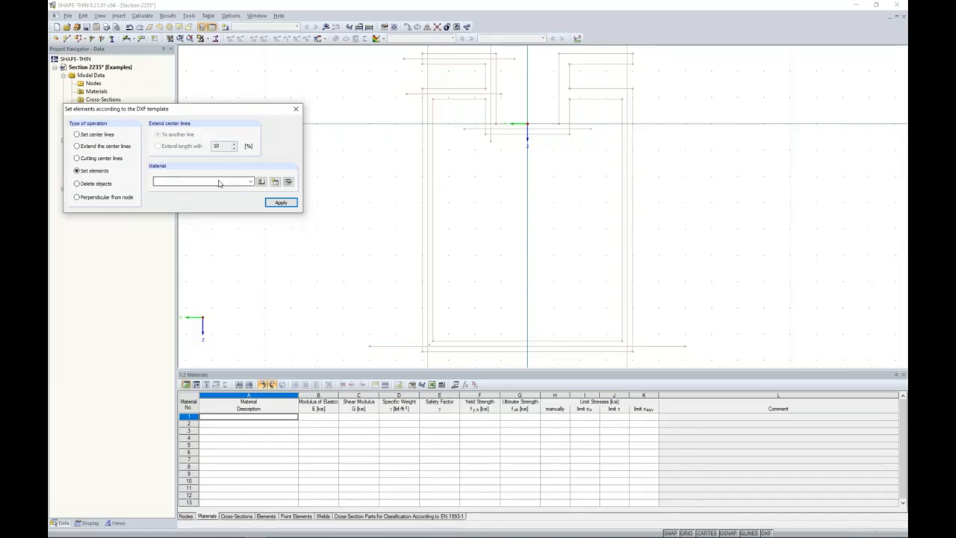
{"action": "left_click", "coordinate": [275, 181]}
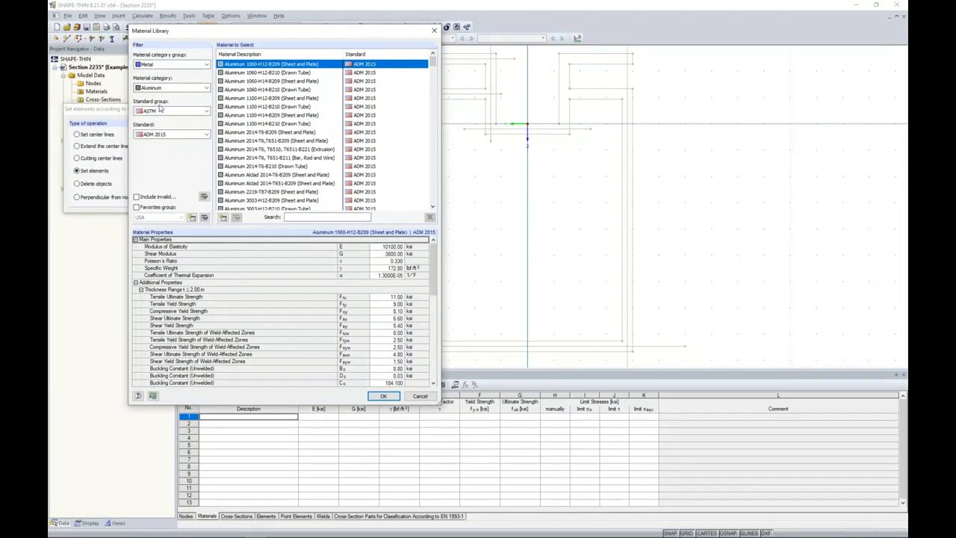
{"action": "left_click", "coordinate": [160, 88]}
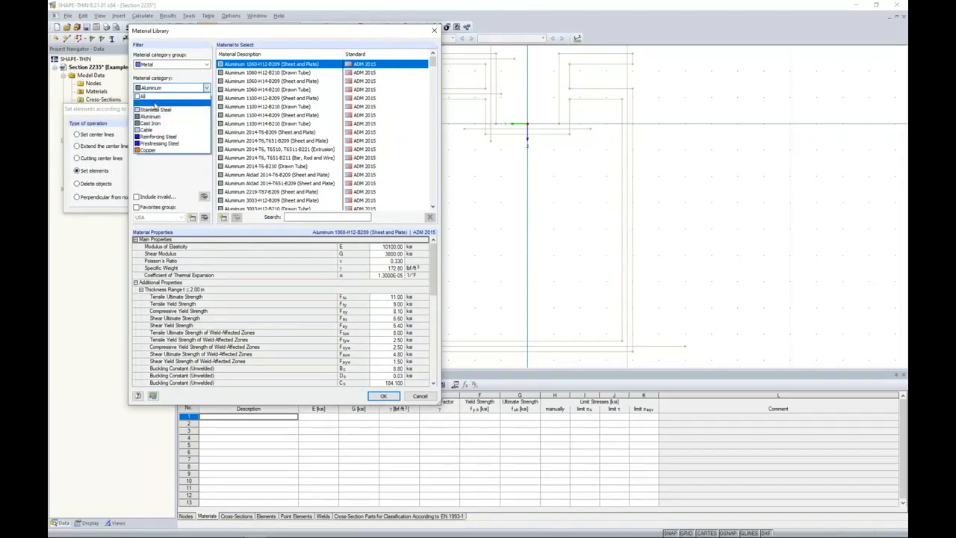
{"action": "left_click", "coordinate": [152, 117]}
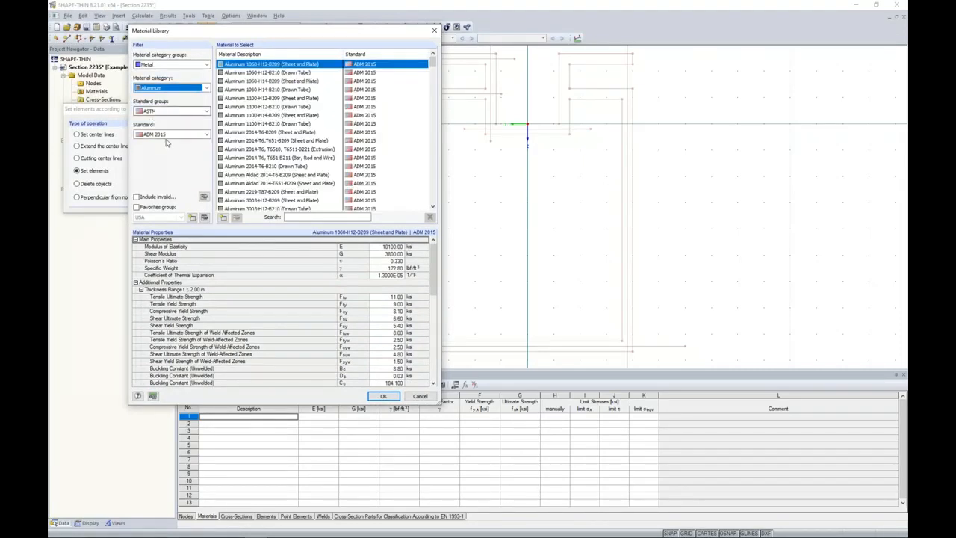
{"action": "left_click", "coordinate": [171, 136]}
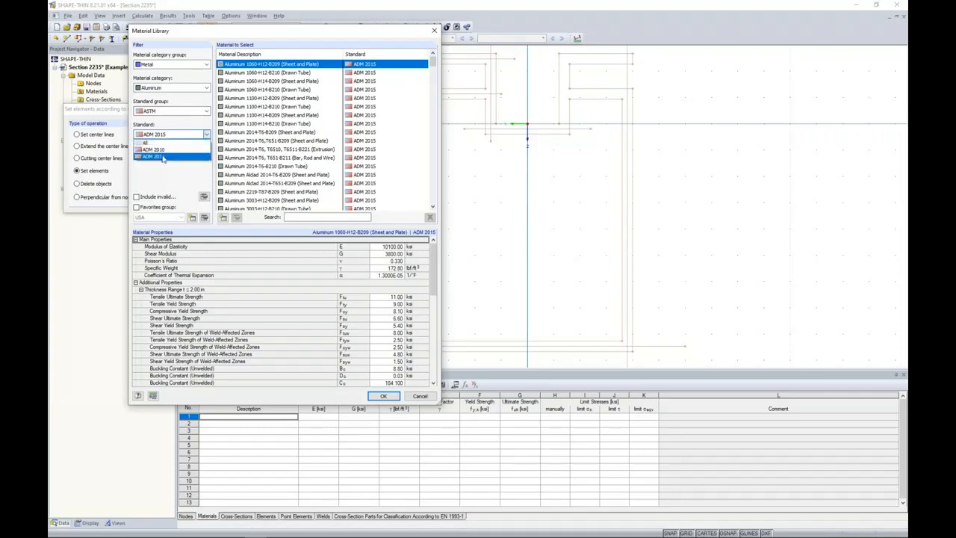
{"action": "left_click", "coordinate": [163, 158]}
Search the material library for 6061 and assign Aluminum 6061-T6, T6510, T6511-B241 (Pipe and Tube), Note 1.
{"action": "left_click_drag", "start_coordinate": [432, 62], "coordinate": [438, 105]}
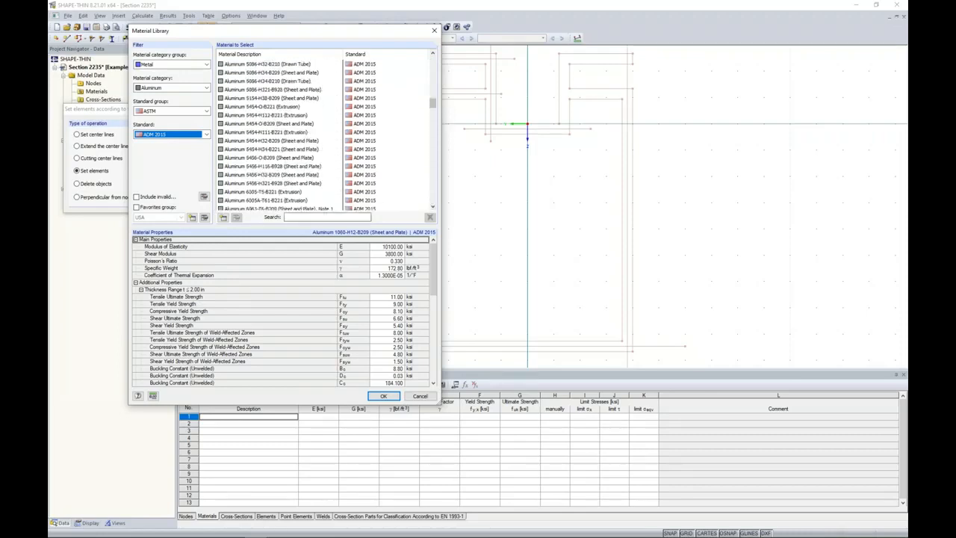
{"action": "left_click", "coordinate": [288, 216]}
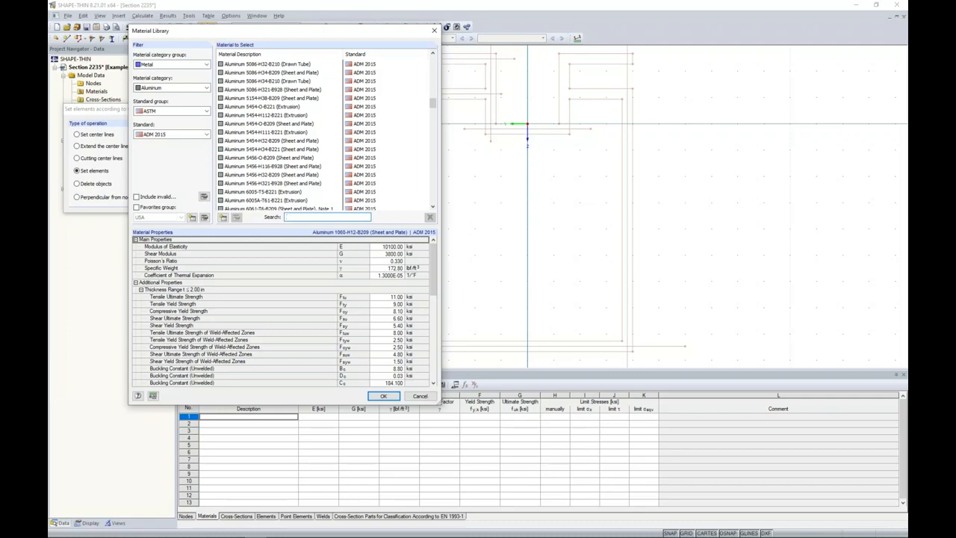
{"action": "type", "text": "661"}
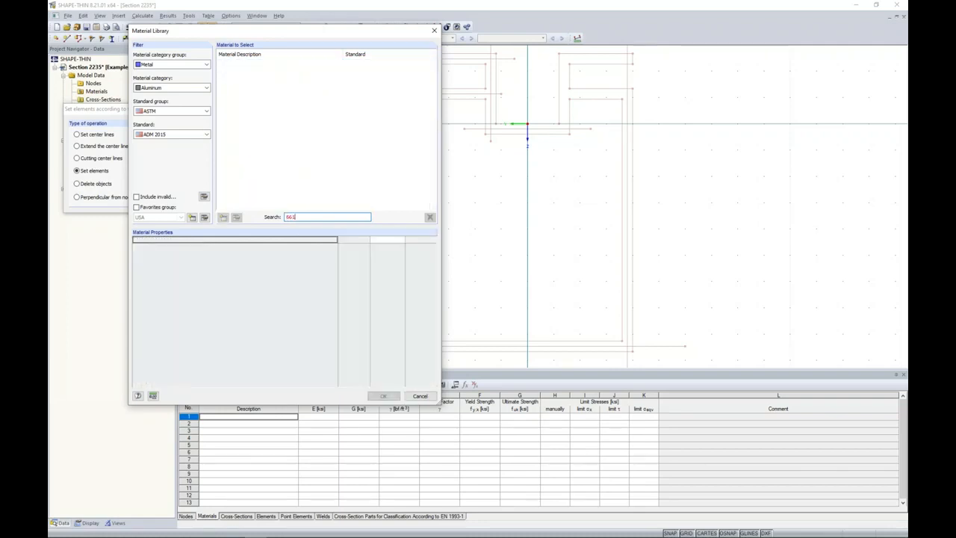
{"action": "key", "text": "BackSpace"}
{"action": "key", "text": "BackSpace"}
{"action": "type", "text": "061"}
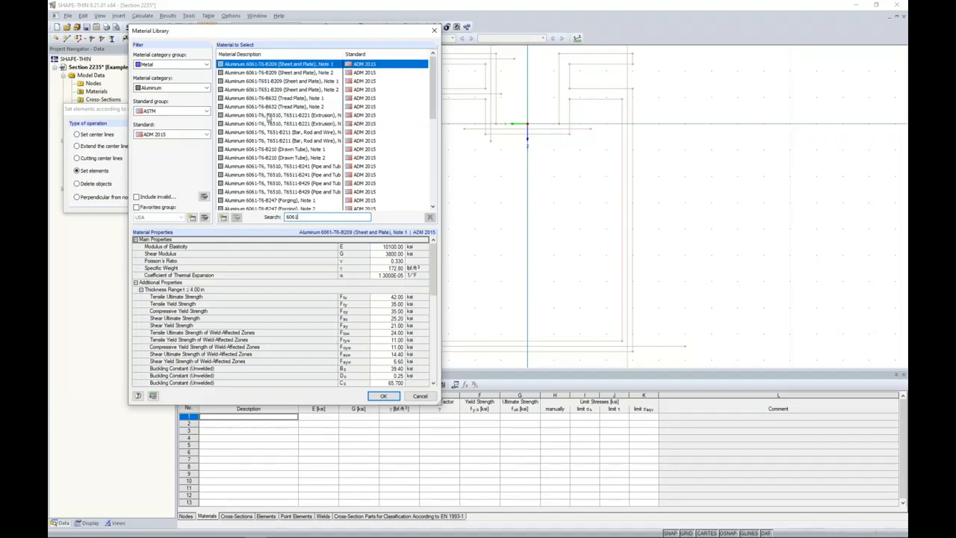
{"action": "left_click", "coordinate": [270, 167]}
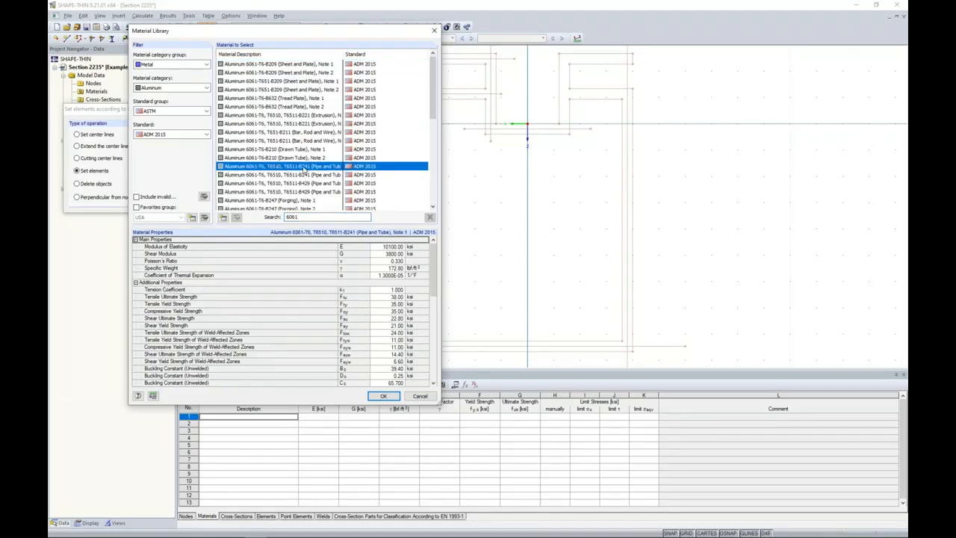
{"action": "mouse_move", "coordinate": [434, 265]}
{"action": "left_mouse_down"}
{"action": "mouse_move", "coordinate": [426, 340]}
{"action": "mouse_move", "coordinate": [426, 257]}
{"action": "left_mouse_up"}
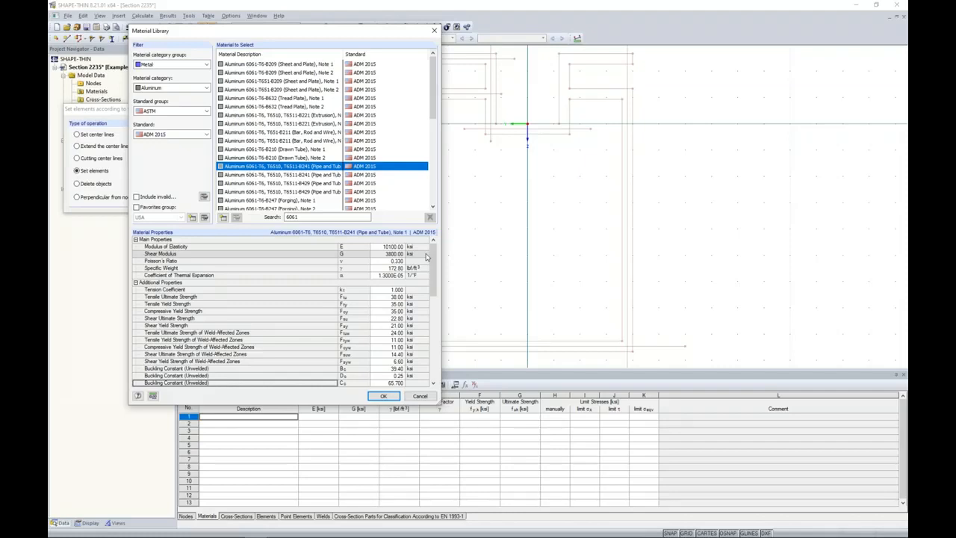
{"action": "left_click", "coordinate": [383, 395]}
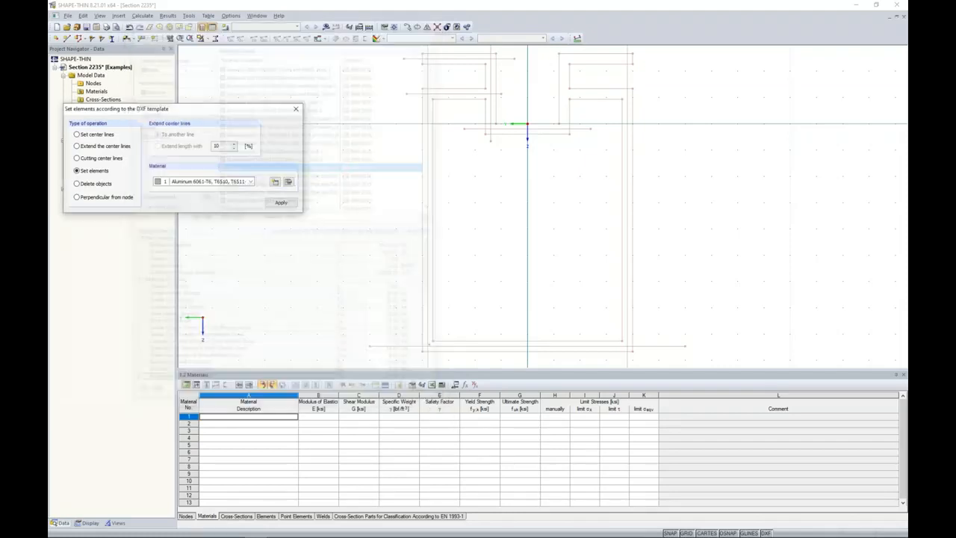
Set elements on the center lines of both left flanges, the upper part of the left recess side and the left outer wall.
{"action": "scroll", "coordinate": [454, 125], "scroll_direction": "up", "scroll_amount": 3}
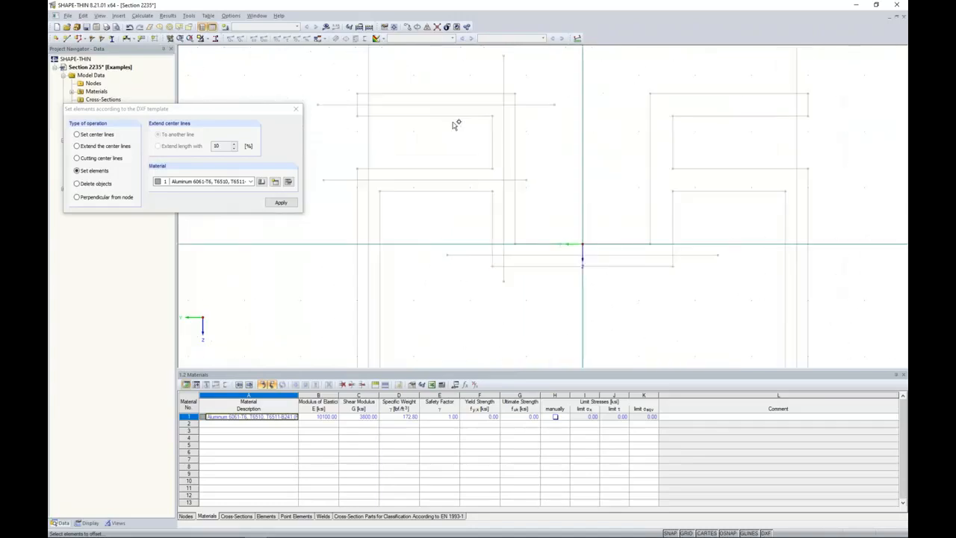
{"action": "left_click", "coordinate": [451, 105]}
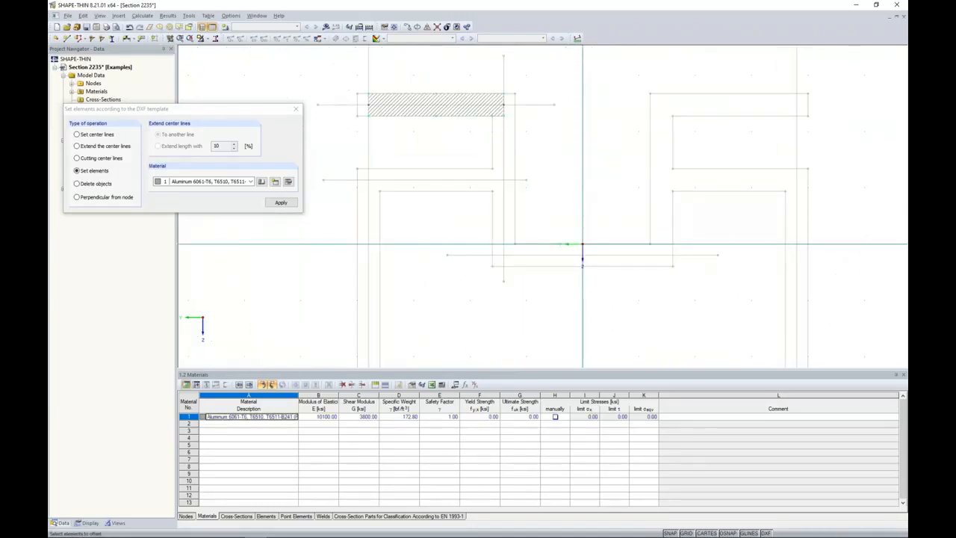
{"action": "left_click", "coordinate": [505, 140]}
{"action": "left_click", "coordinate": [460, 179]}
{"action": "left_click", "coordinate": [369, 221]}
Set elements on the bottom wall, the lower part of the left recess side and the recess bottom, and finish the command.
{"action": "scroll", "coordinate": [427, 239], "scroll_direction": "down", "scroll_amount": 6}
{"action": "mouse_move", "coordinate": [478, 332]}
{"action": "middle_mouse_down"}
{"action": "mouse_move", "coordinate": [464, 256]}
{"action": "mouse_move", "coordinate": [497, 280]}
{"action": "middle_mouse_up"}
{"action": "left_click", "coordinate": [478, 312]}
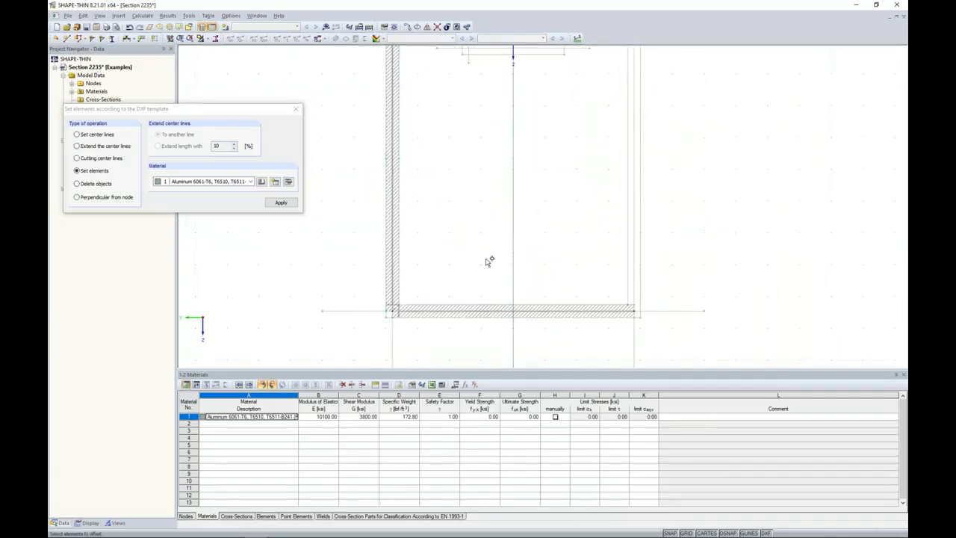
{"action": "scroll", "coordinate": [487, 261], "scroll_direction": "down", "scroll_amount": 2}
{"action": "middle_click_drag", "start_coordinate": [477, 146], "coordinate": [456, 200]}
{"action": "left_click", "coordinate": [453, 146]}
{"action": "left_click", "coordinate": [466, 156]}
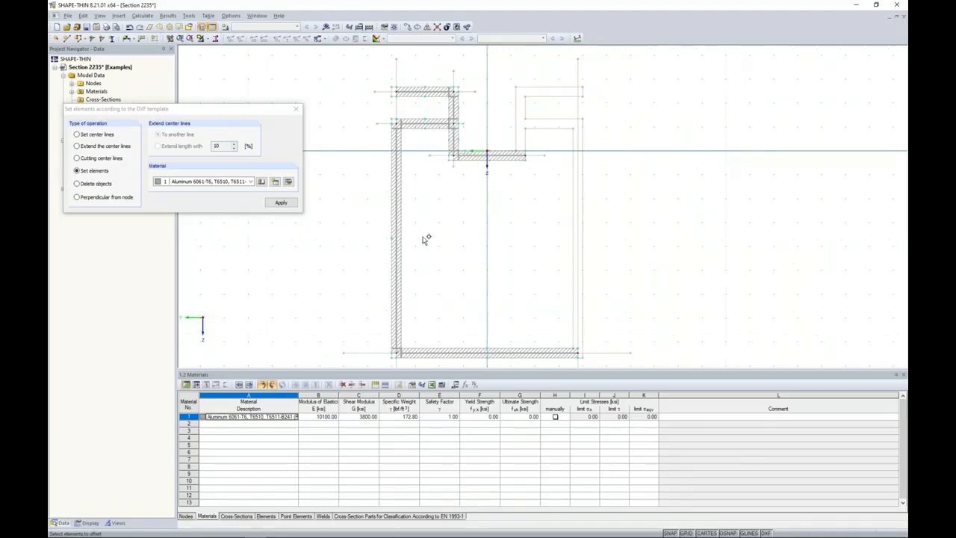
{"action": "key", "text": "Escape"}
Move the free end node of the upper left flange element outward to the outer edge of the DXF template.
{"action": "scroll", "coordinate": [426, 177], "scroll_direction": "up", "scroll_amount": 3}
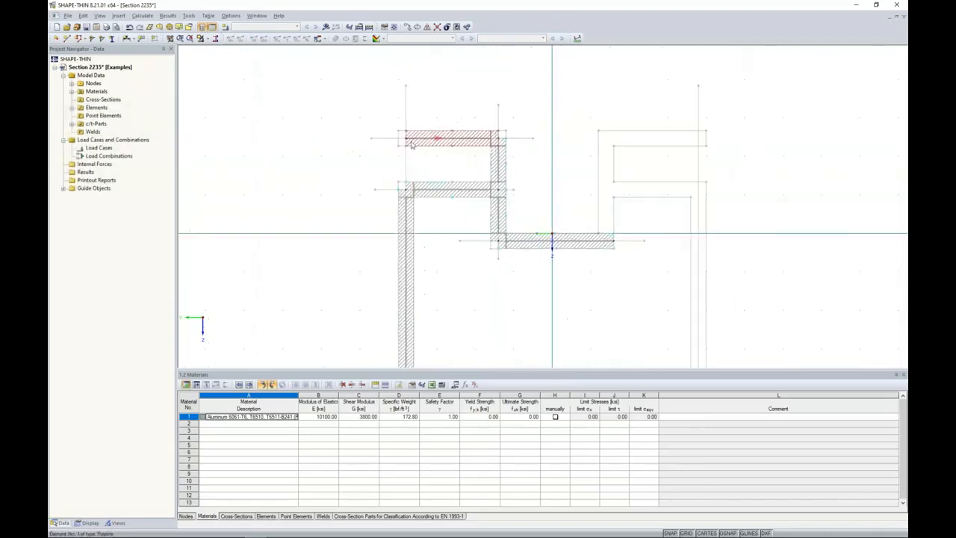
{"action": "scroll", "coordinate": [411, 144], "scroll_direction": "up", "scroll_amount": 4}
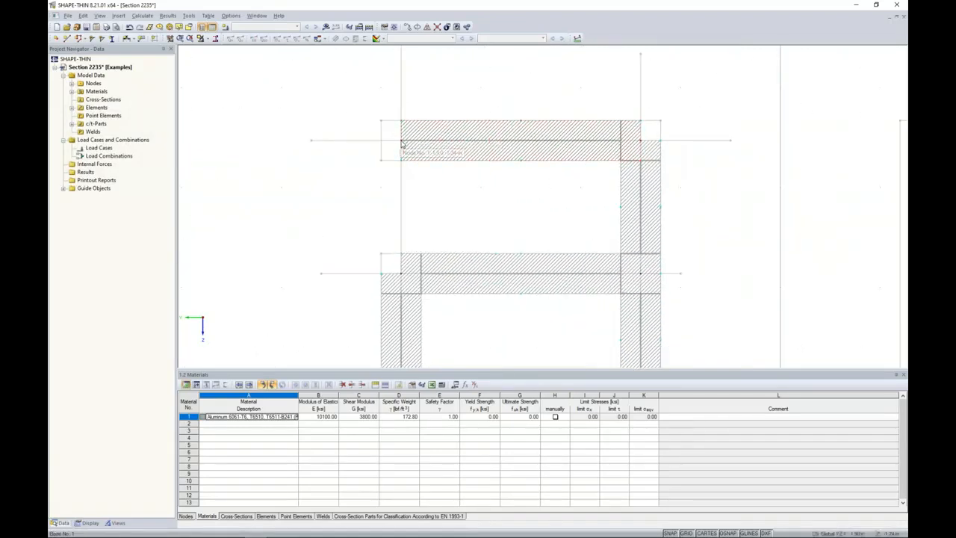
{"action": "left_click_drag", "start_coordinate": [402, 142], "coordinate": [382, 142]}
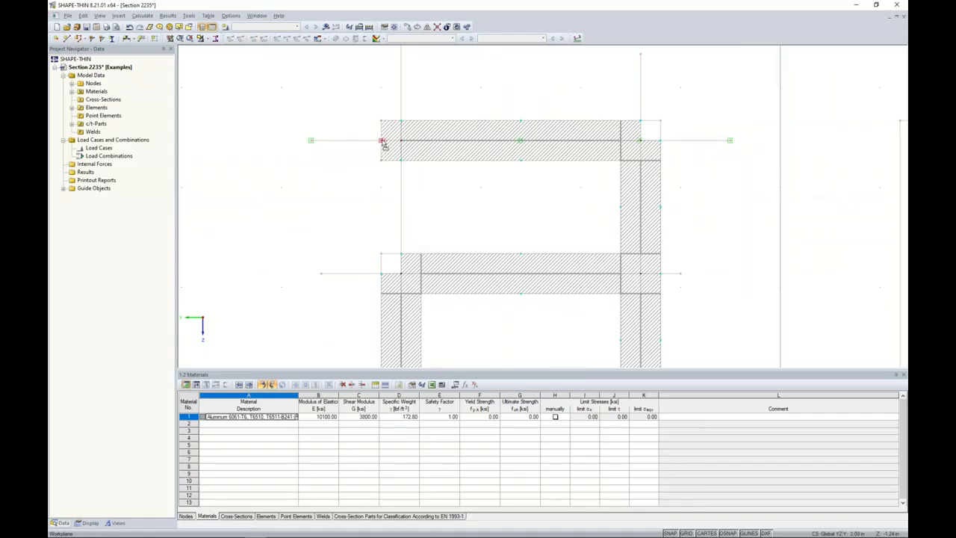
Mirror a copy of all elements about the axis parallel to Z through the point Y 0.00, Z 0.00.
{"action": "scroll", "coordinate": [388, 152], "scroll_direction": "down", "scroll_amount": 5}
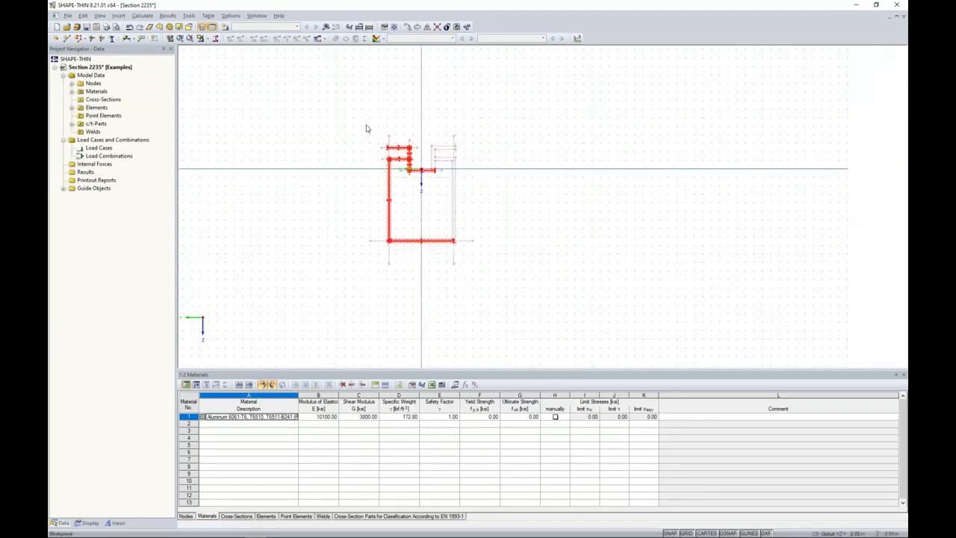
{"action": "scroll", "coordinate": [365, 164], "scroll_direction": "up", "scroll_amount": 2}
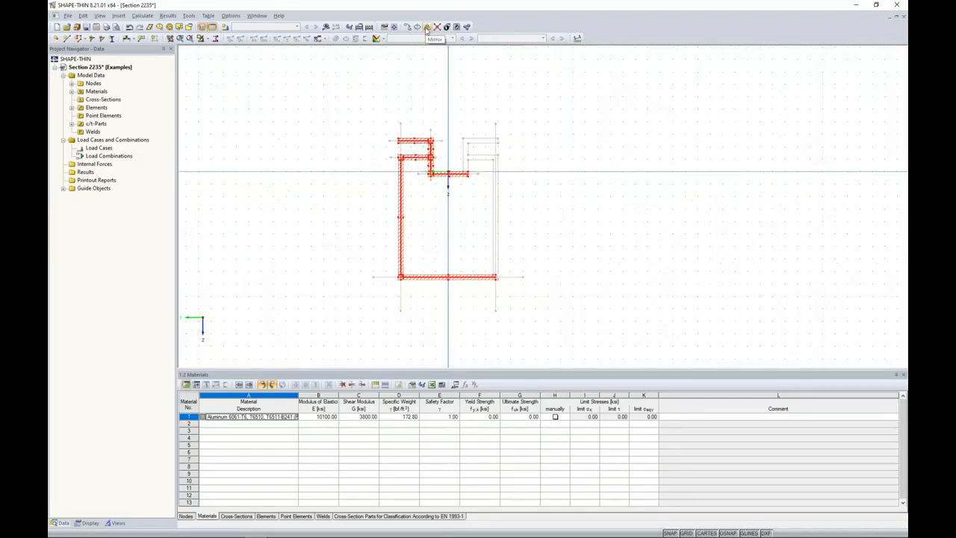
{"action": "left_click", "coordinate": [426, 28]}
{"action": "left_click", "coordinate": [343, 185]}
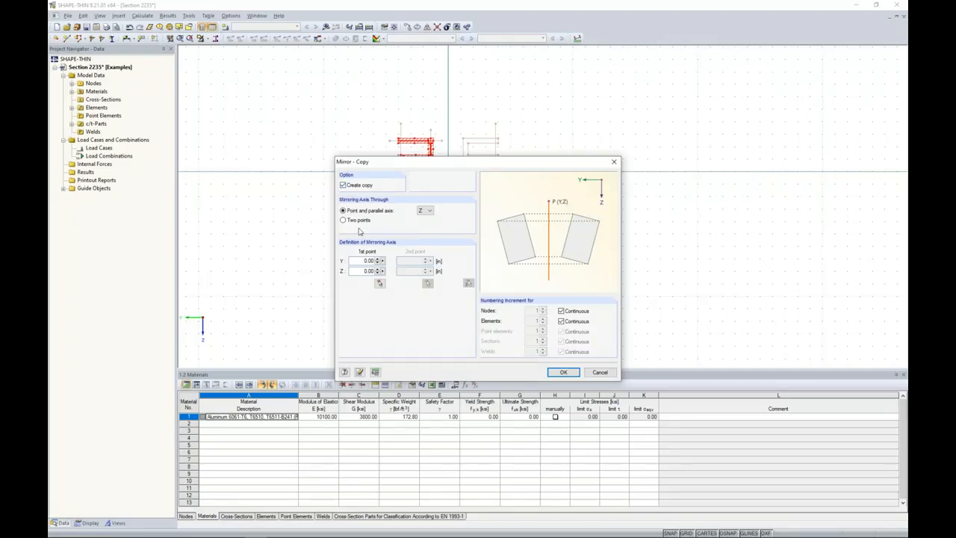
{"action": "left_click", "coordinate": [564, 372]}
{"action": "left_click", "coordinate": [567, 232]}
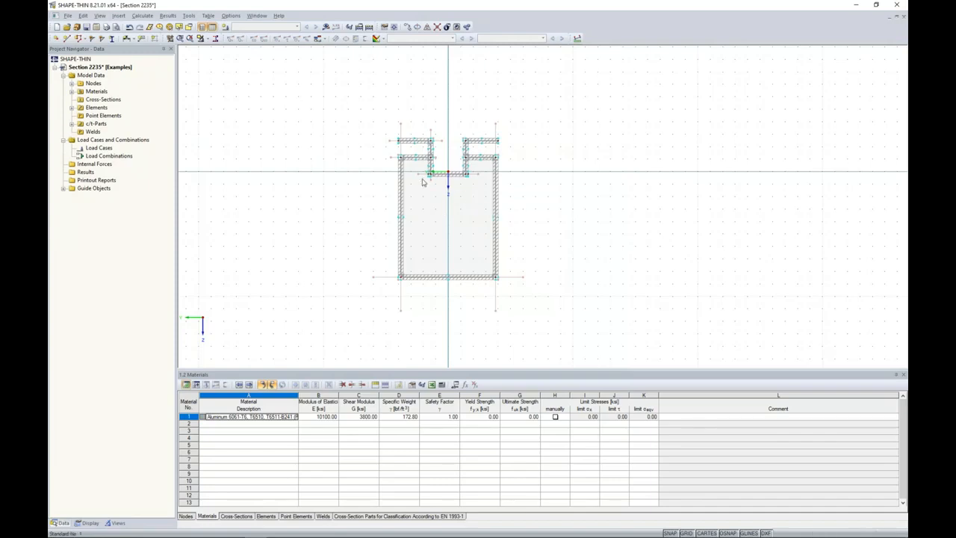
Delete the surplus elements left by the mirroring at the recess bottom and its right corner.
{"action": "scroll", "coordinate": [423, 183], "scroll_direction": "up", "scroll_amount": 3}
{"action": "scroll", "coordinate": [424, 179], "scroll_direction": "up", "scroll_amount": 3}
{"action": "left_click", "coordinate": [452, 174]}
{"action": "key", "text": "Delete"}
{"action": "left_click", "coordinate": [625, 178]}
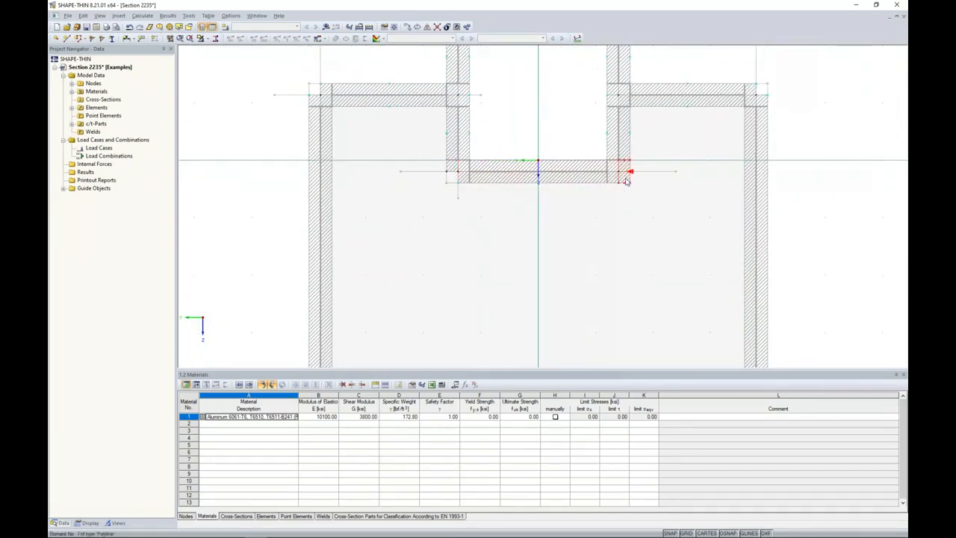
{"action": "key", "text": "Delete"}
Examine how the upper left flange and recess side elements connect, including the upper flange joint.
{"action": "scroll", "coordinate": [629, 220], "scroll_direction": "down", "scroll_amount": 4}
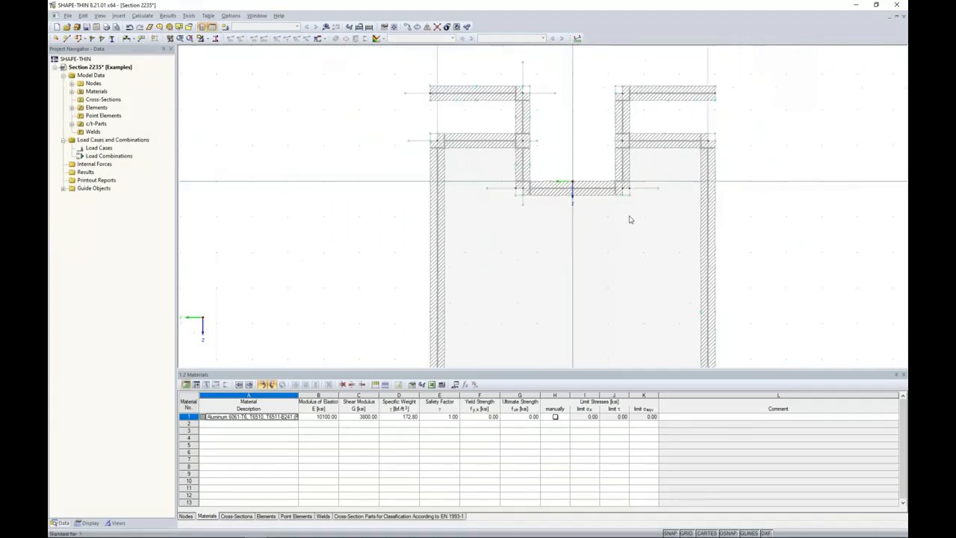
{"action": "middle_click_drag", "start_coordinate": [623, 252], "coordinate": [555, 205]}
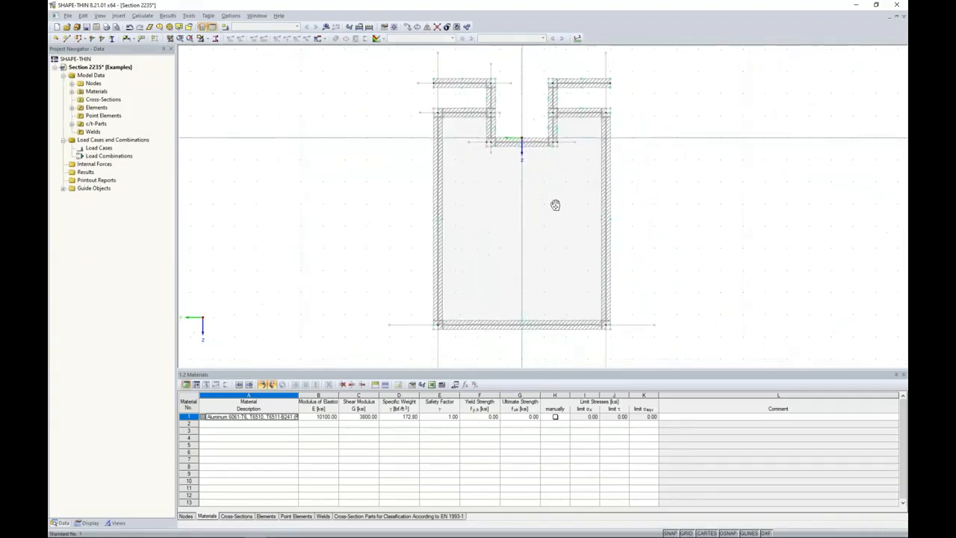
{"action": "scroll", "coordinate": [466, 143], "scroll_direction": "up", "scroll_amount": 1}
{"action": "middle_click_drag", "start_coordinate": [464, 143], "coordinate": [459, 196]}
{"action": "left_click", "coordinate": [461, 137]}
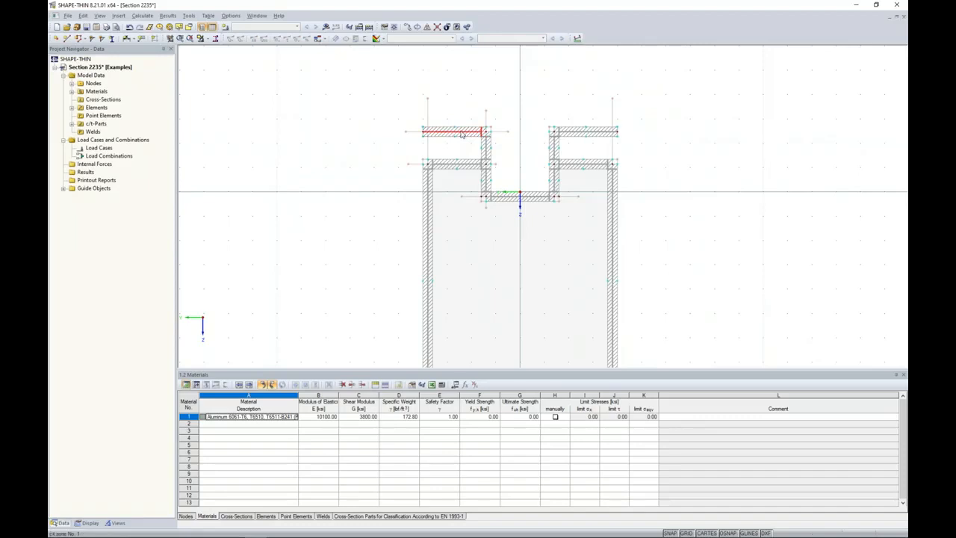
{"action": "scroll", "coordinate": [462, 137], "scroll_direction": "up", "scroll_amount": 2}
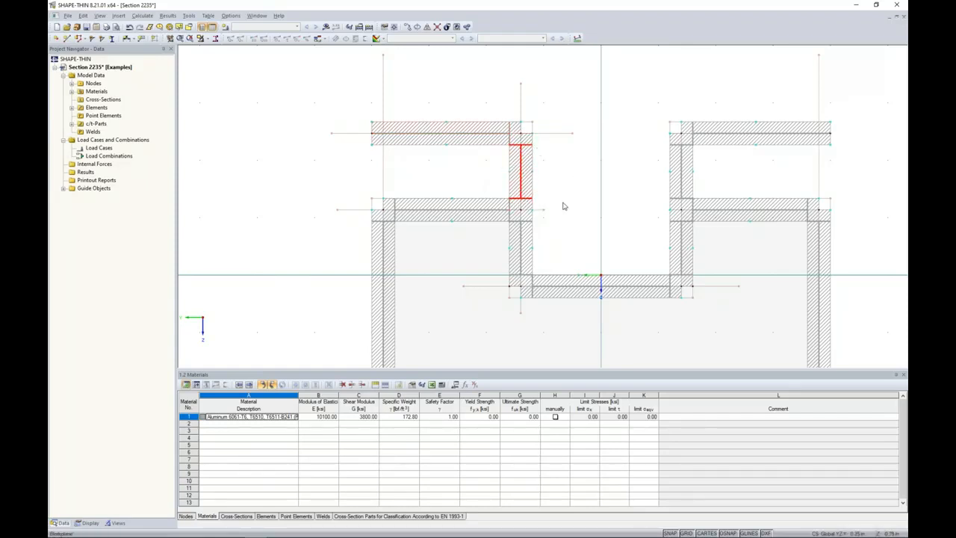
{"action": "scroll", "coordinate": [568, 211], "scroll_direction": "down", "scroll_amount": 5}
{"action": "mouse_move", "coordinate": [573, 215]}
{"action": "middle_mouse_down"}
{"action": "mouse_move", "coordinate": [477, 141]}
{"action": "mouse_move", "coordinate": [491, 156]}
{"action": "middle_mouse_up"}
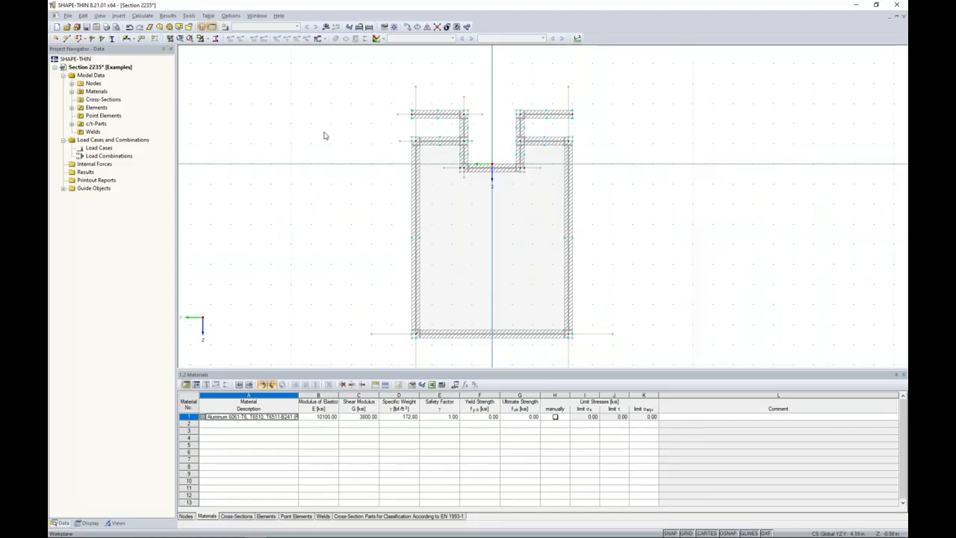
Try to calculate the cross-section results.
{"action": "left_click", "coordinate": [325, 27]}
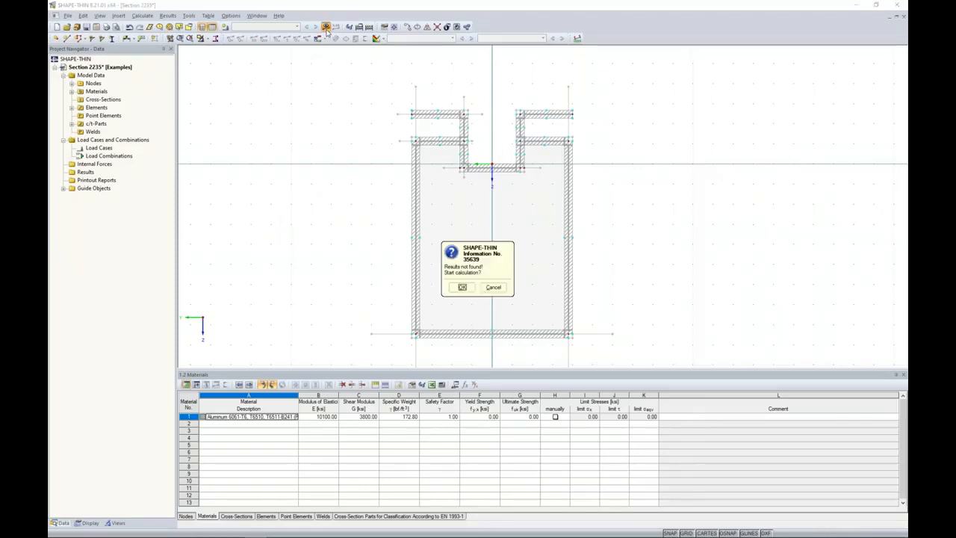
{"action": "left_click", "coordinate": [462, 286]}
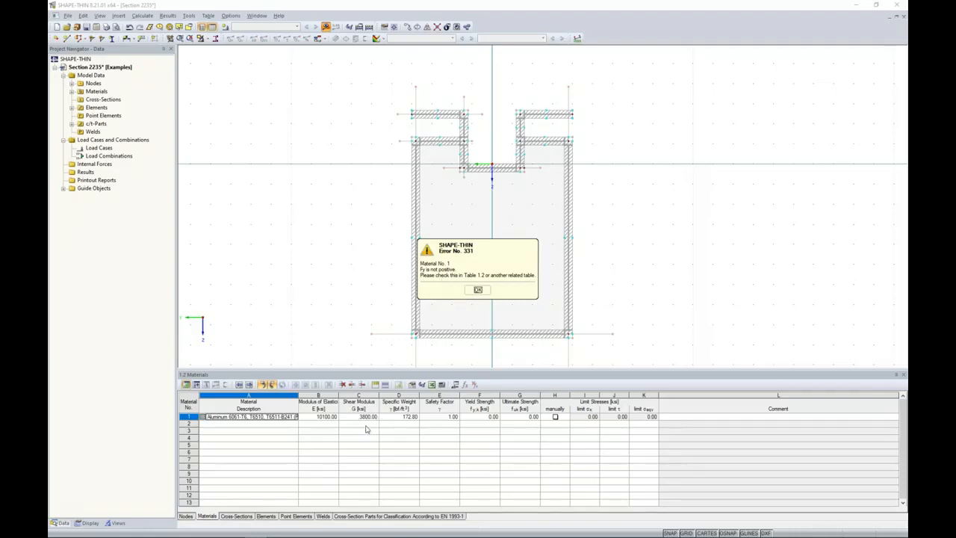
{"action": "left_click", "coordinate": [478, 289]}
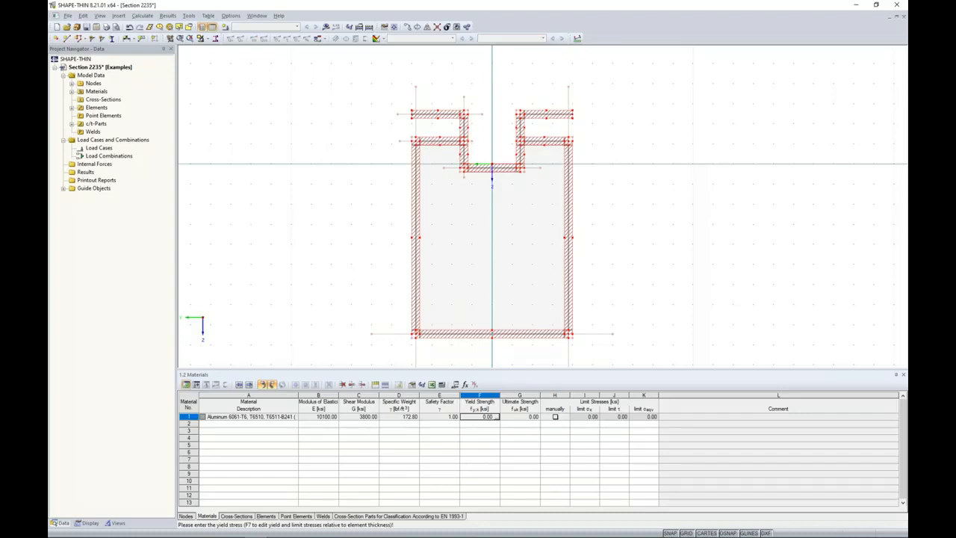
Set the yield strength of the Aluminum 6061-T6 material to 30 ksi and calculate the cross-section results.
{"action": "type", "text": "3"}
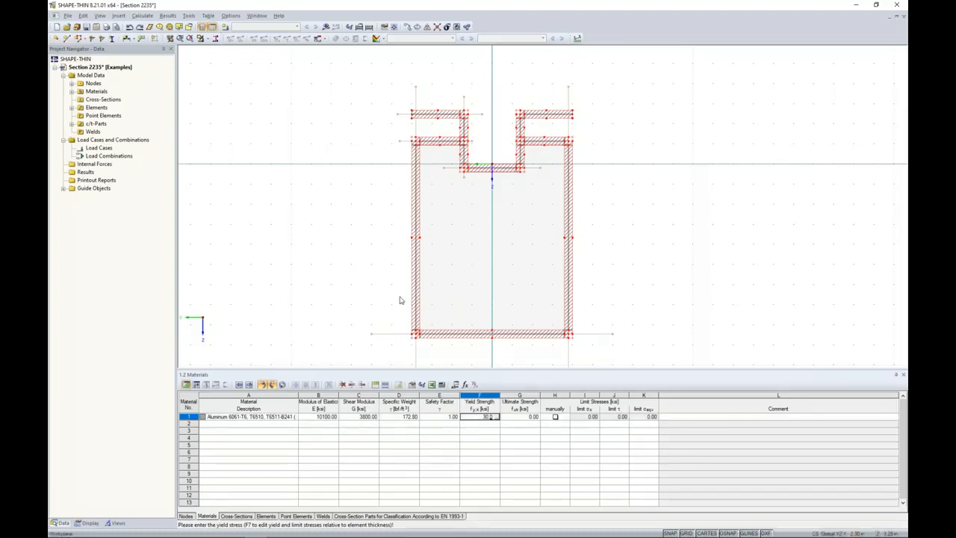
{"action": "left_click", "coordinate": [325, 27]}
{"action": "left_click", "coordinate": [460, 287]}
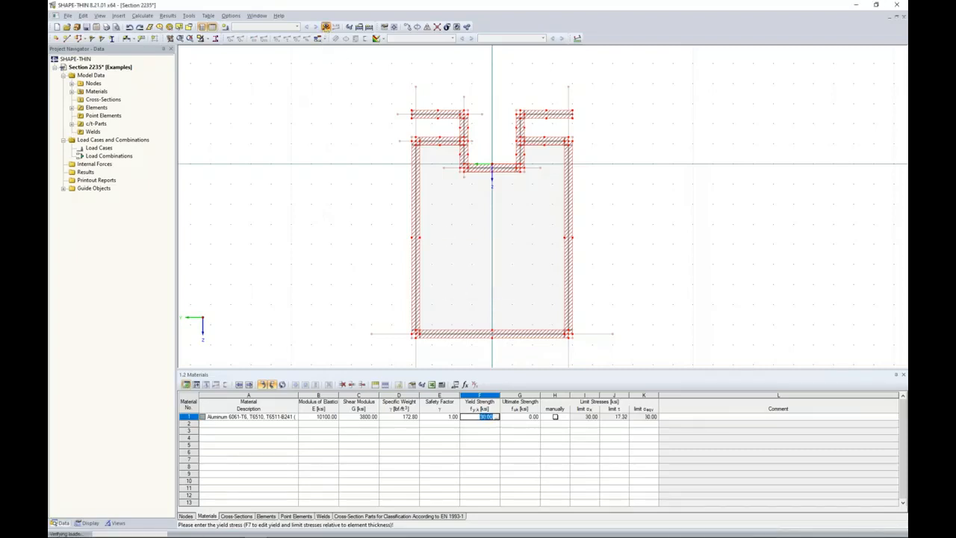
{"action": "left_click", "coordinate": [477, 285]}
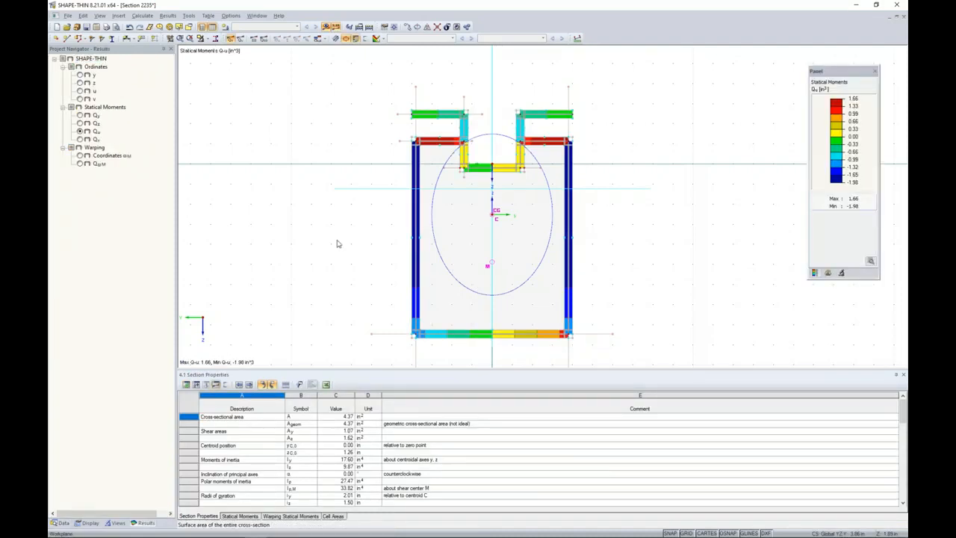
Examine the statical moment plot and the section properties table from cross-sectional area down to the plastic shear areas.
{"action": "scroll", "coordinate": [337, 243], "scroll_direction": "down", "scroll_amount": 1}
{"action": "middle_click_drag", "start_coordinate": [336, 241], "coordinate": [358, 196]}
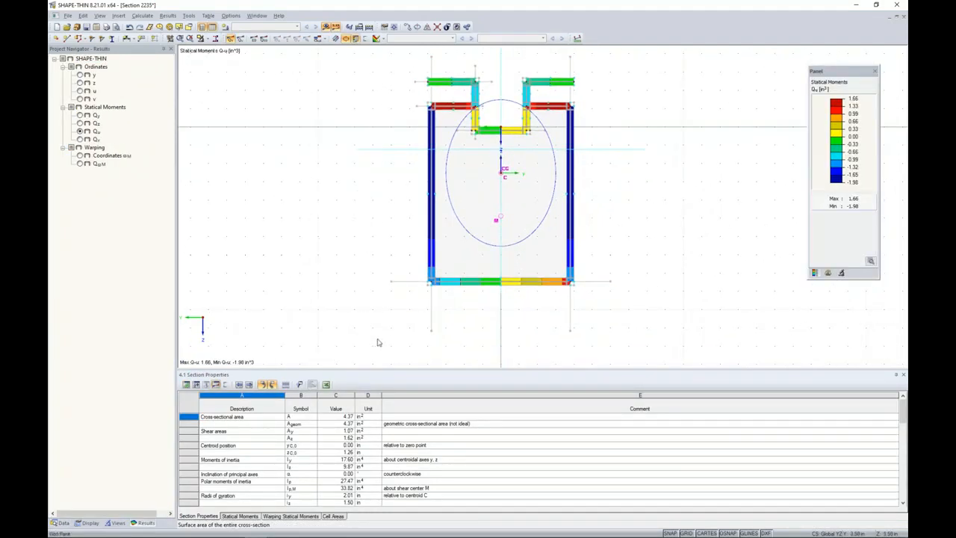
{"action": "left_click_drag", "start_coordinate": [376, 371], "coordinate": [387, 297]}
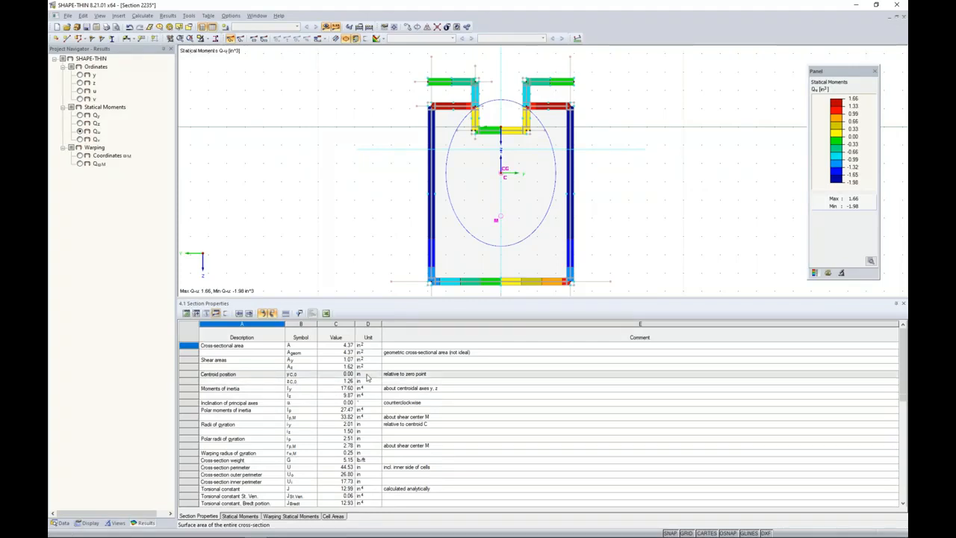
{"action": "scroll", "coordinate": [367, 378], "scroll_direction": "down", "scroll_amount": 8}
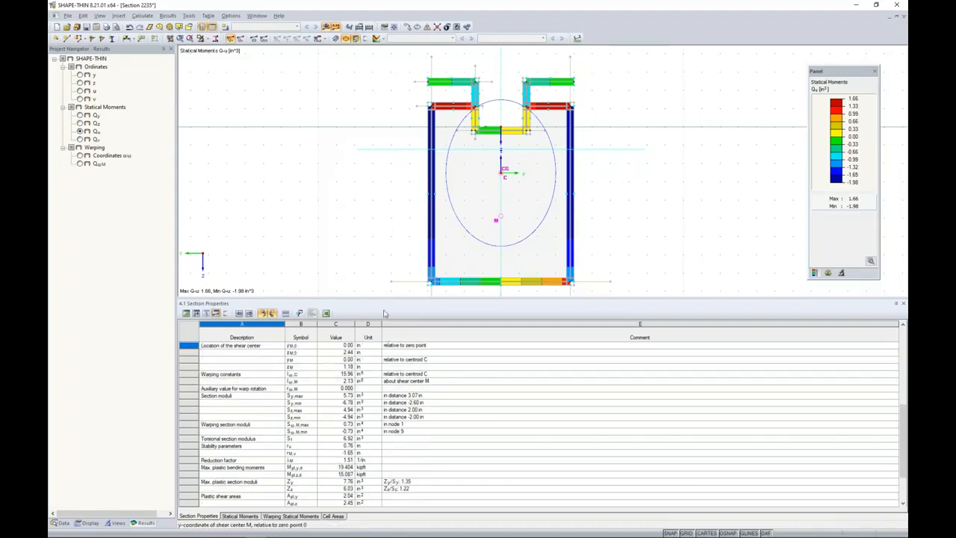
{"action": "left_click_drag", "start_coordinate": [383, 299], "coordinate": [384, 380]}
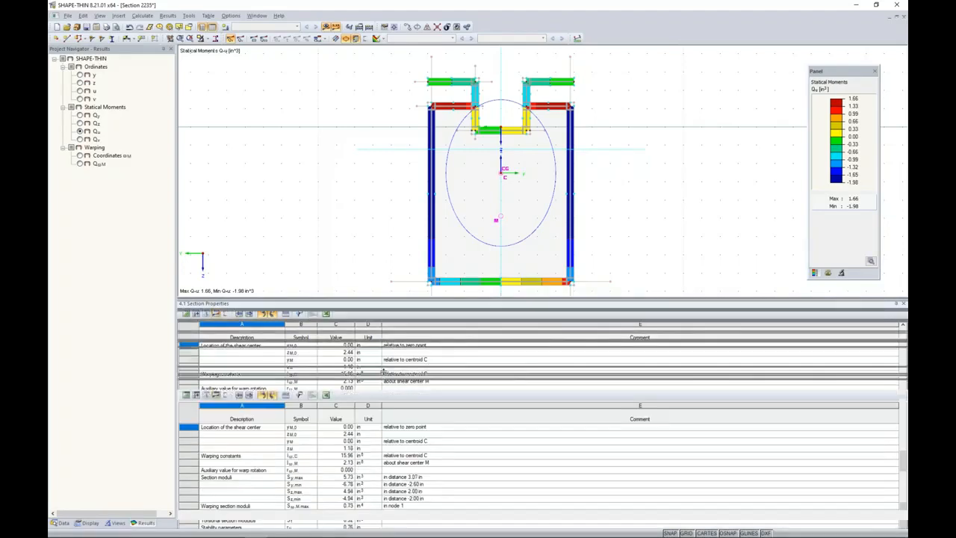
{"action": "middle_click_drag", "start_coordinate": [386, 252], "coordinate": [374, 284]}
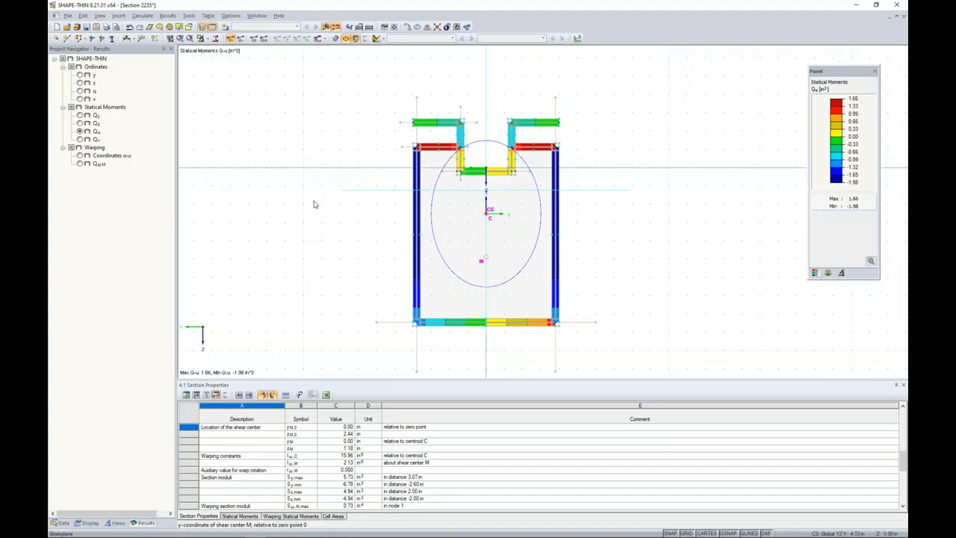
Save the calculated cross-section and switch to RFEM.
{"action": "left_click", "coordinate": [86, 27]}
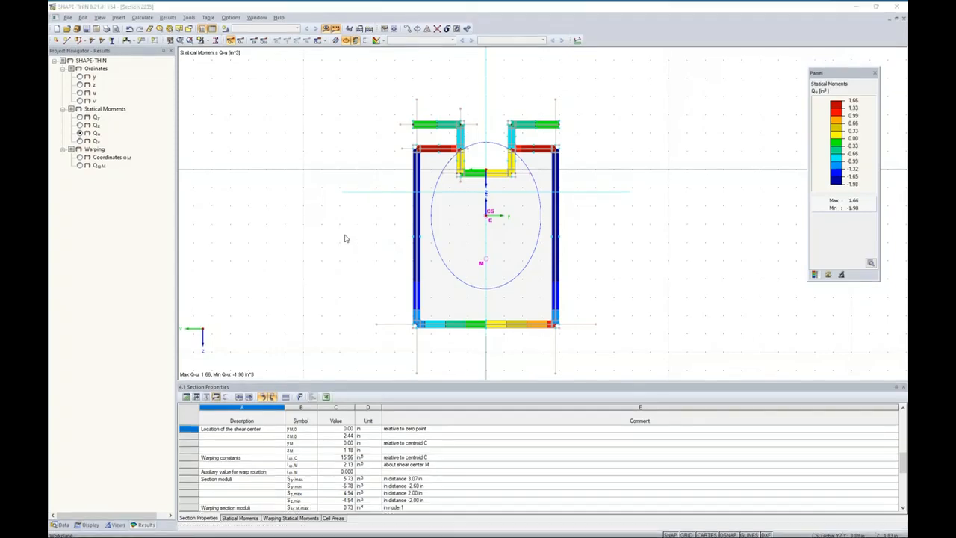
{"action": "key", "text": "super+Tab"}
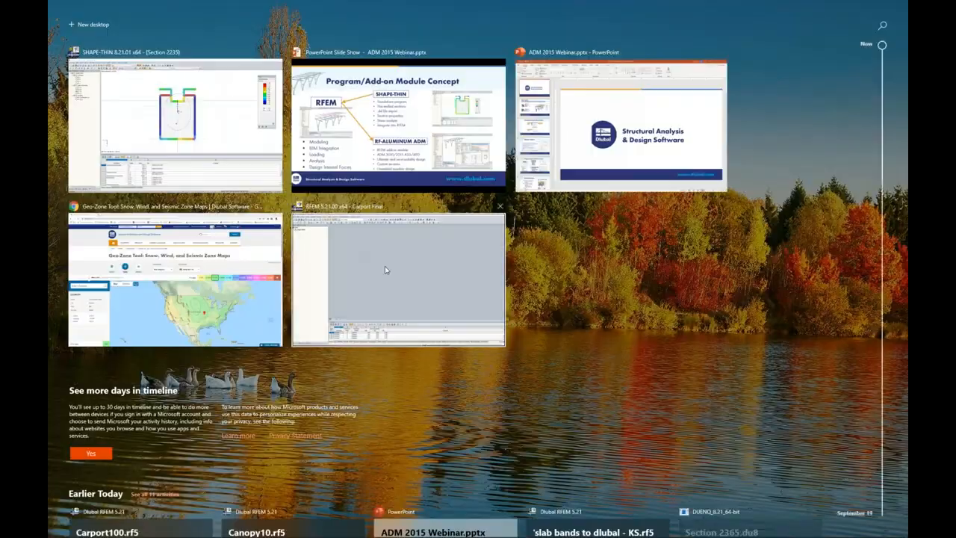
{"action": "left_click", "coordinate": [385, 266]}
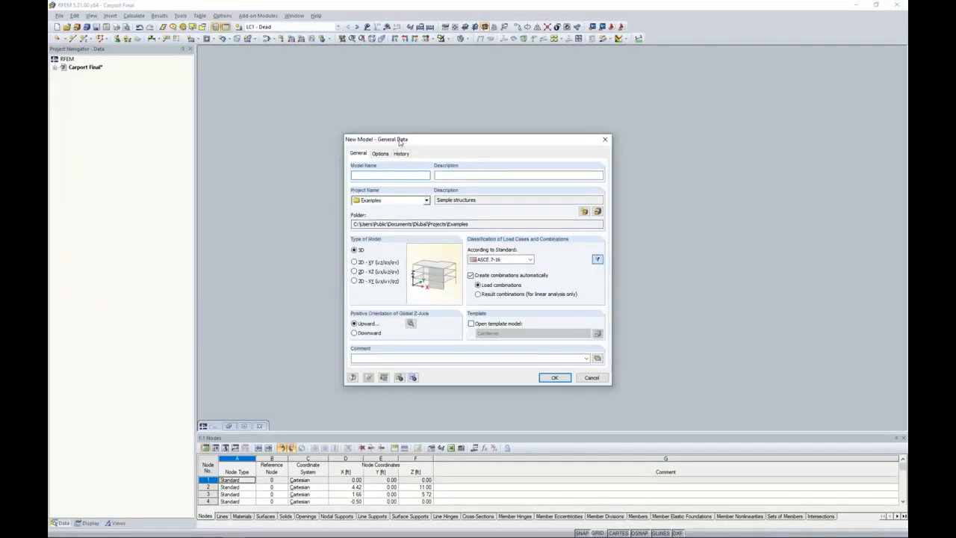
Create the 3D model Webinar100 with the ASCE 7-16 standard, maximize its window and enlarge the data table area.
{"action": "left_click_drag", "start_coordinate": [401, 142], "coordinate": [400, 131]}
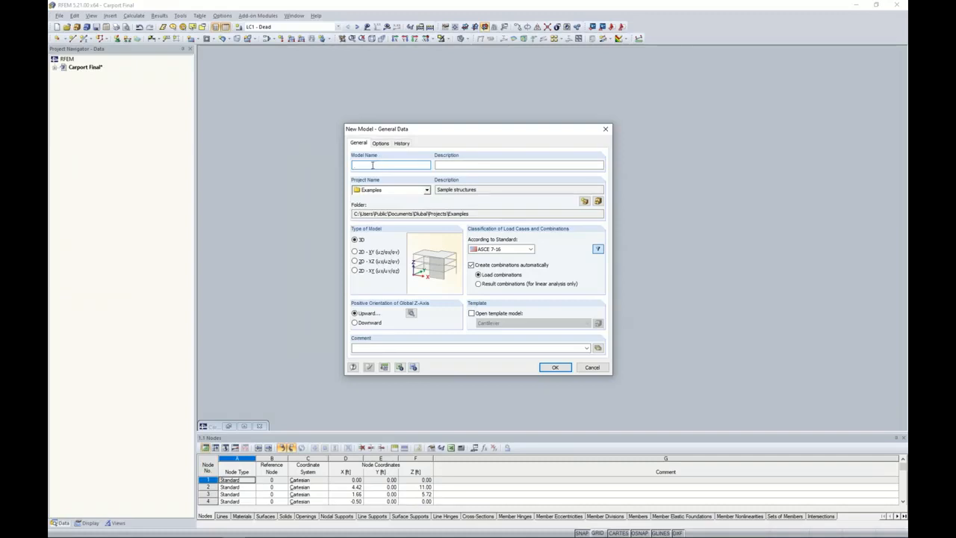
{"action": "type", "text": "Webinar 100"}
{"action": "left_click", "coordinate": [511, 250]}
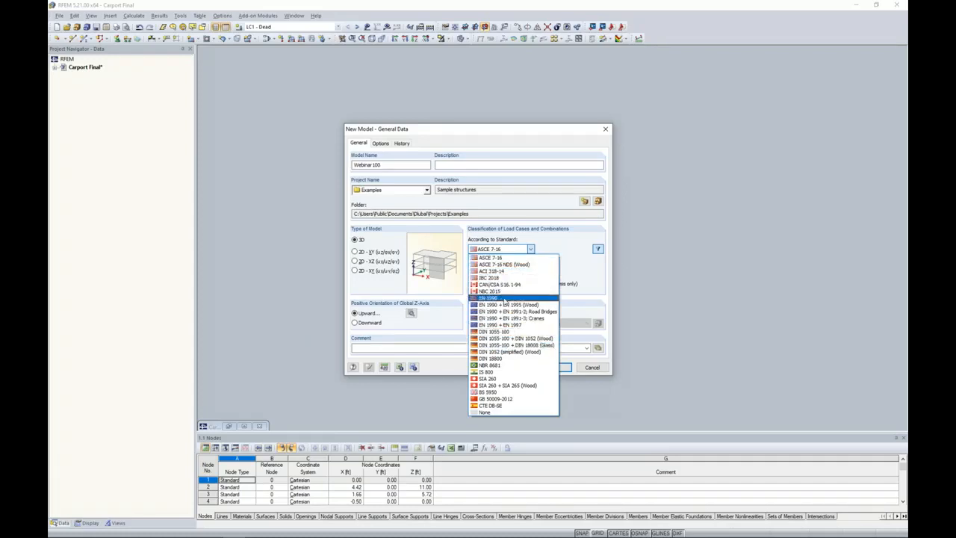
{"action": "left_click", "coordinate": [577, 276]}
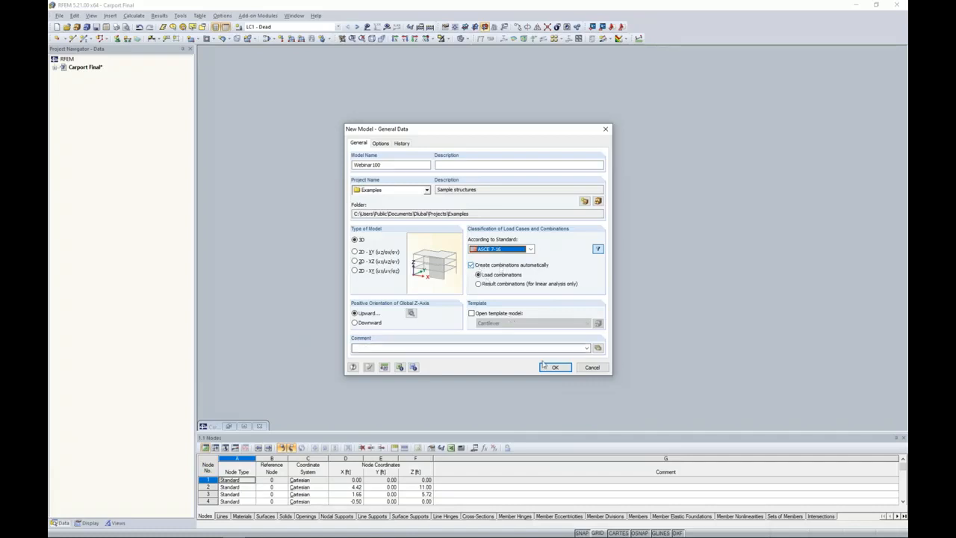
{"action": "left_click", "coordinate": [555, 367]}
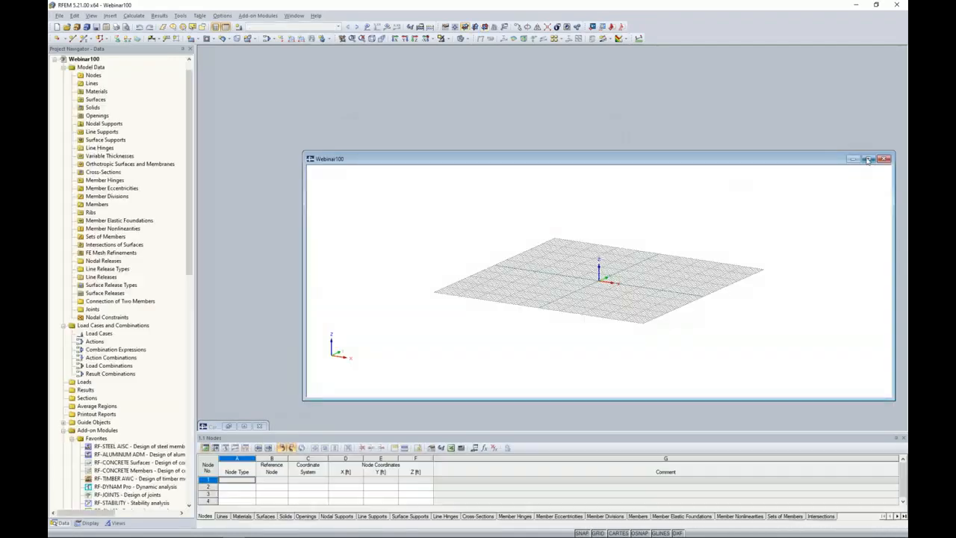
{"action": "double_click", "coordinate": [606, 155]}
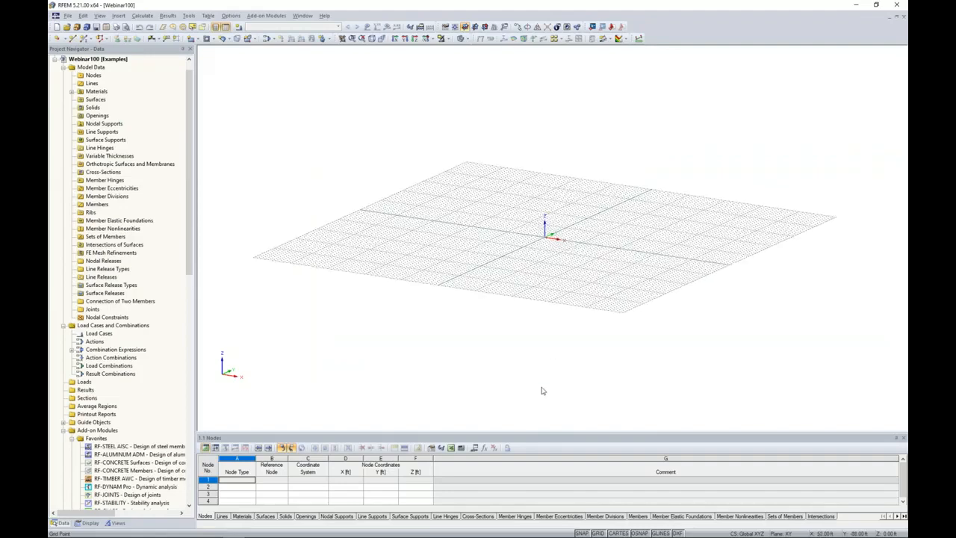
{"action": "left_click_drag", "start_coordinate": [520, 432], "coordinate": [524, 368]}
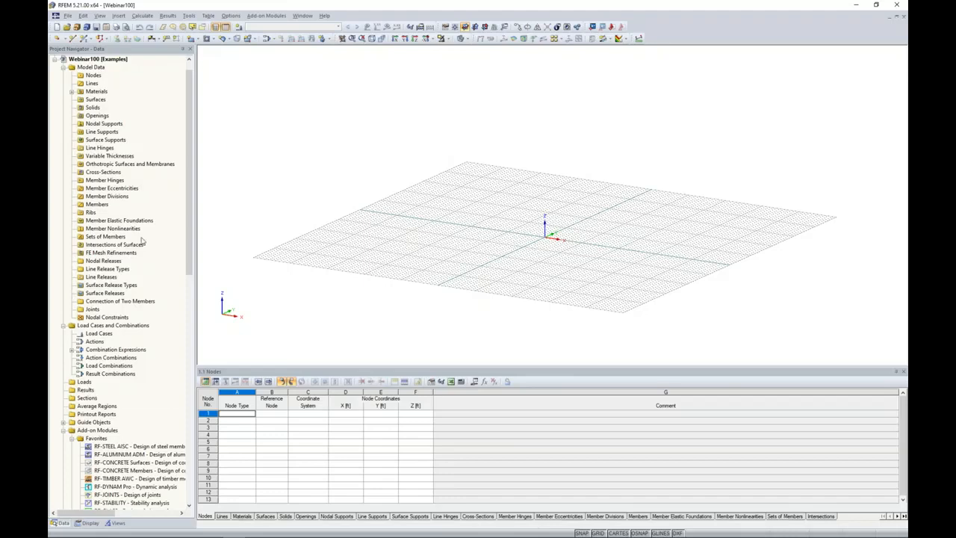
Look through the available add-on modules for the model.
{"action": "scroll", "coordinate": [142, 239], "scroll_direction": "down", "scroll_amount": 11}
{"action": "scroll", "coordinate": [142, 239], "scroll_direction": "down", "scroll_amount": 2}
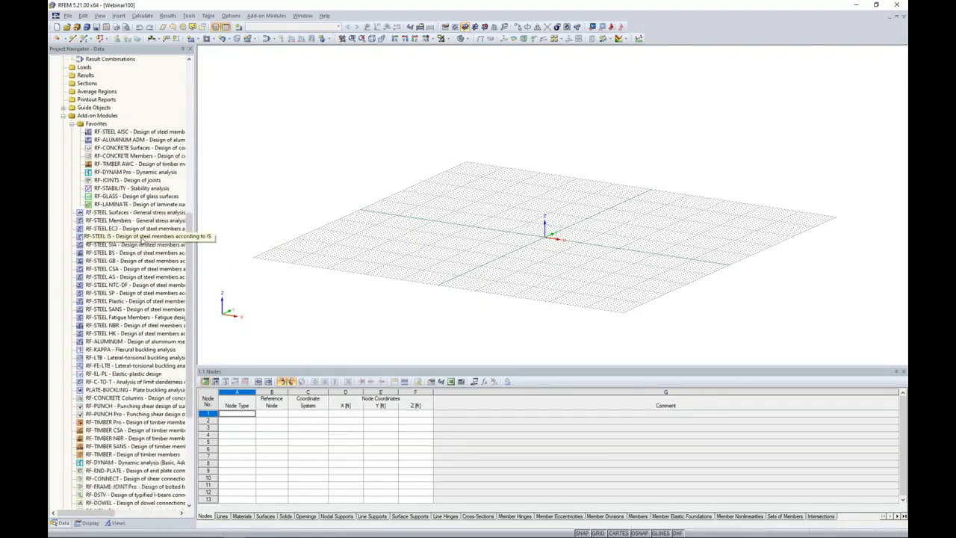
{"action": "scroll", "coordinate": [142, 239], "scroll_direction": "down", "scroll_amount": 6}
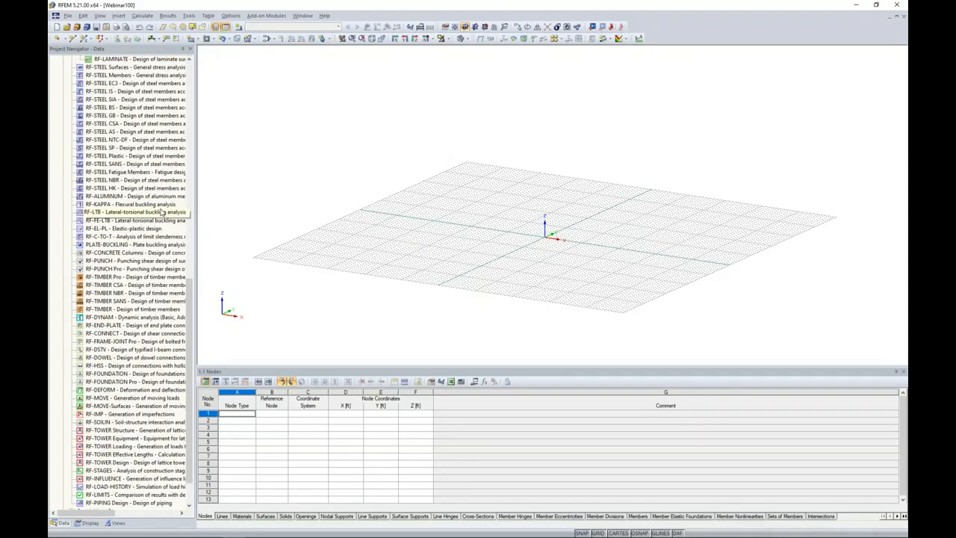
Start a new beam member and open the library of rolled square and rectangular hollow sections for its start cross-section.
{"action": "scroll", "coordinate": [161, 212], "scroll_direction": "up", "scroll_amount": 3}
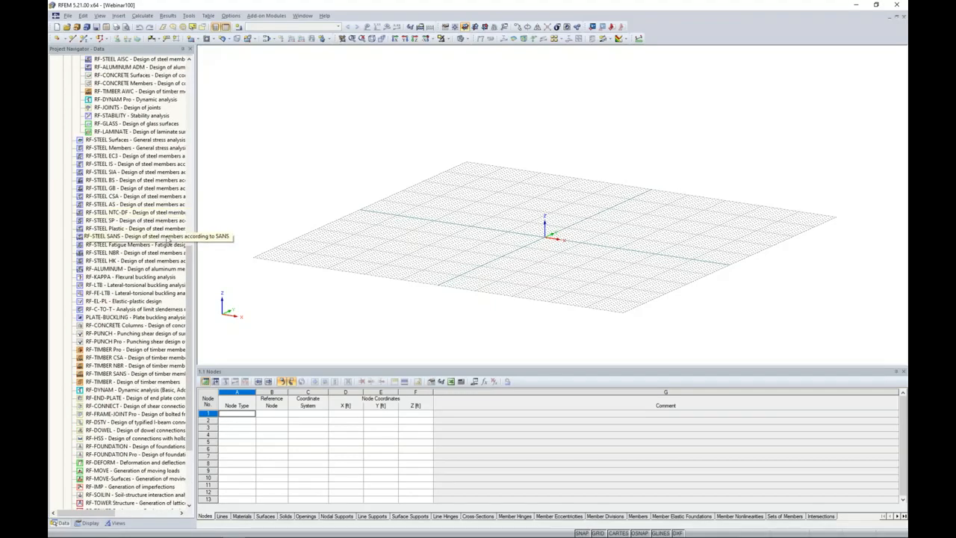
{"action": "scroll", "coordinate": [167, 238], "scroll_direction": "up", "scroll_amount": 12}
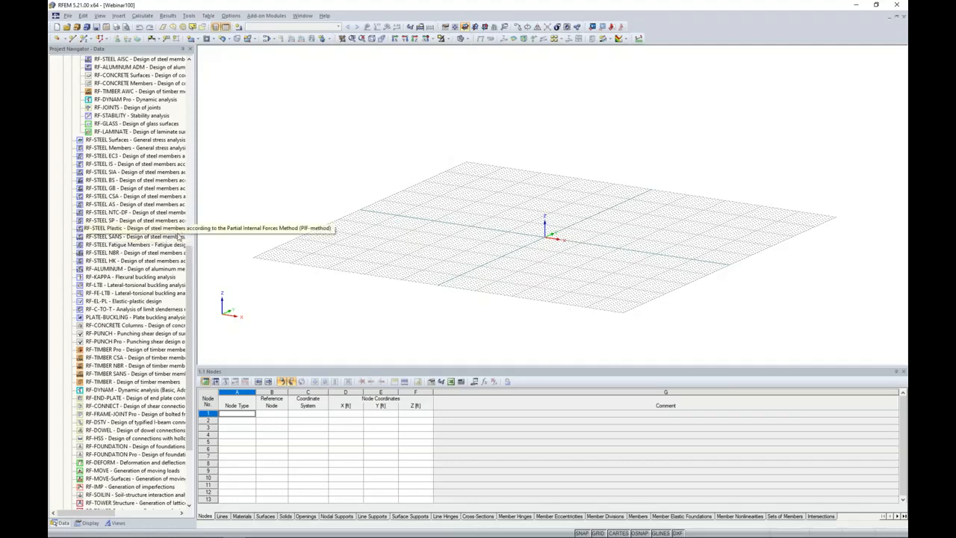
{"action": "scroll", "coordinate": [167, 237], "scroll_direction": "up", "scroll_amount": 5}
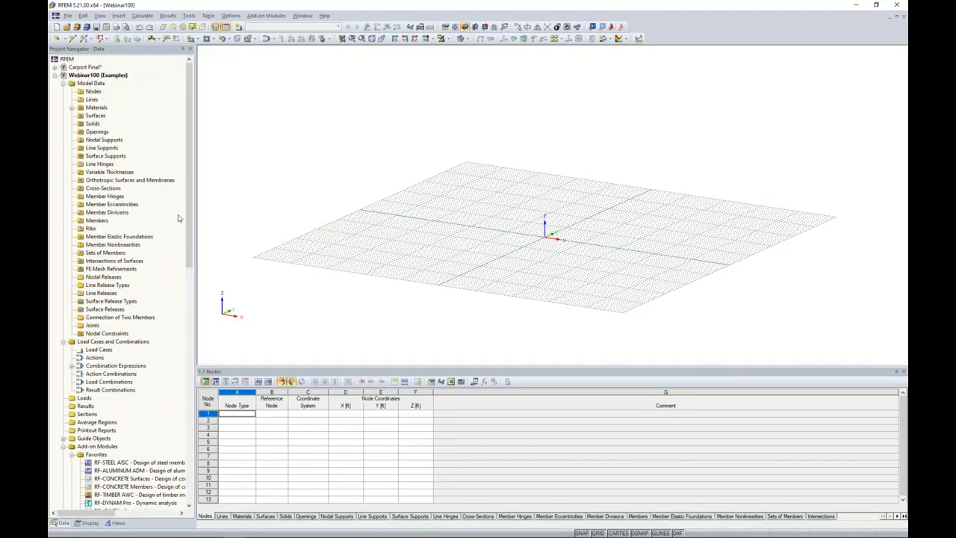
{"action": "left_click", "coordinate": [85, 38]}
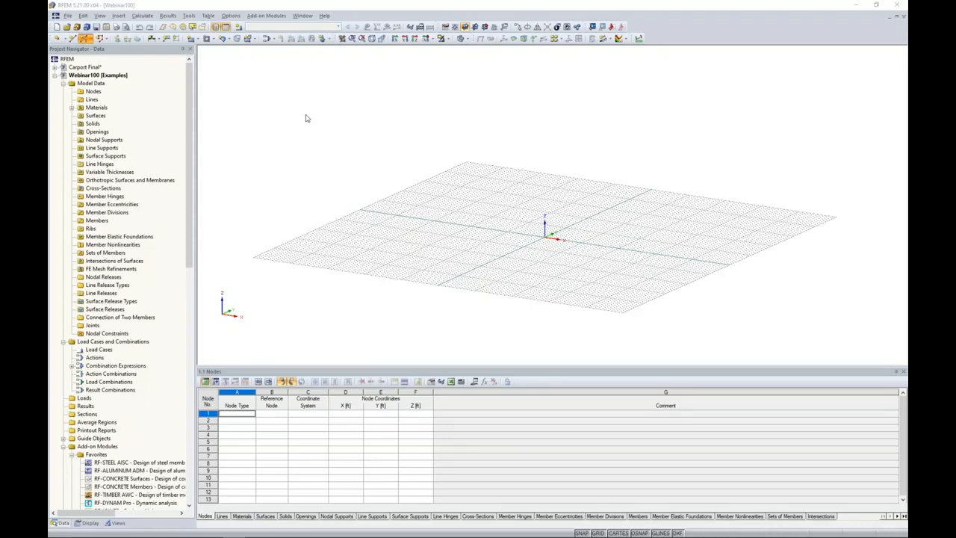
{"action": "left_click_drag", "start_coordinate": [407, 156], "coordinate": [363, 107]}
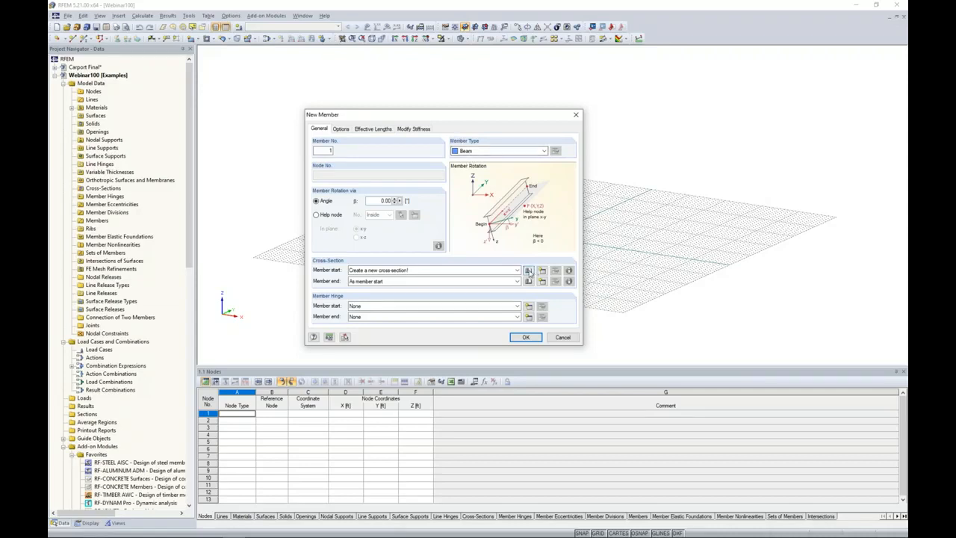
{"action": "left_click", "coordinate": [528, 271]}
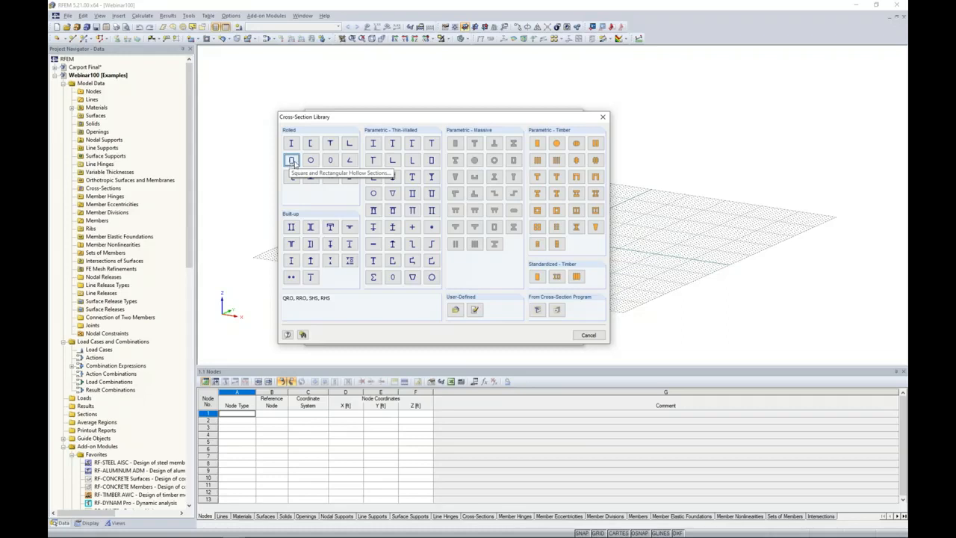
{"action": "key", "text": "Escape"}
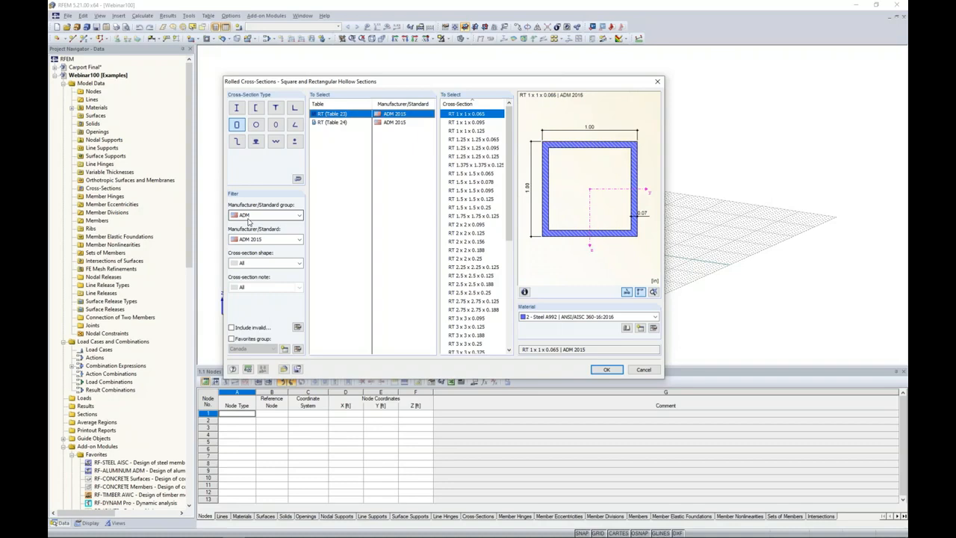
Filter the hollow sections to the ADM 2015 standard and select RT 5 x 2 x 1/4 from Table 24.
{"action": "left_click", "coordinate": [257, 239]}
{"action": "left_click", "coordinate": [259, 256]}
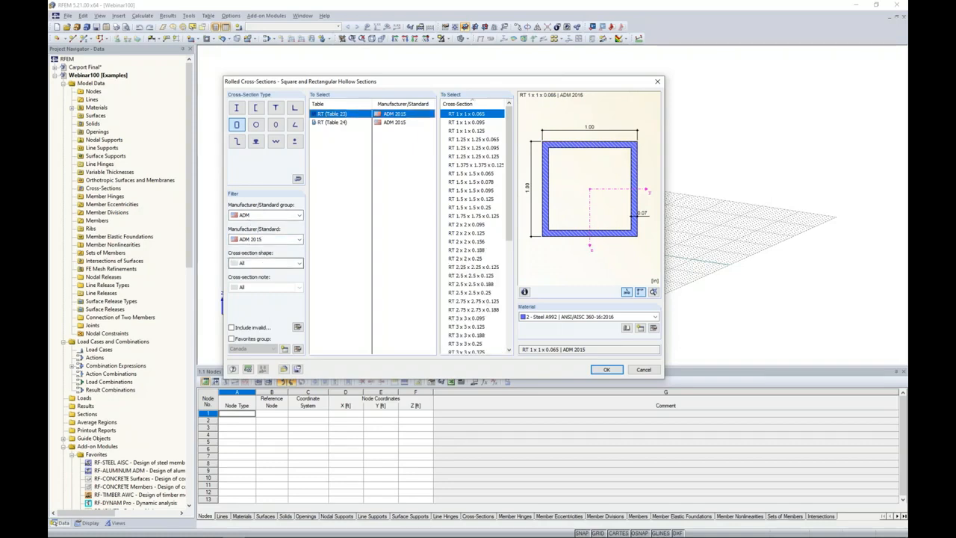
{"action": "left_click", "coordinate": [331, 123]}
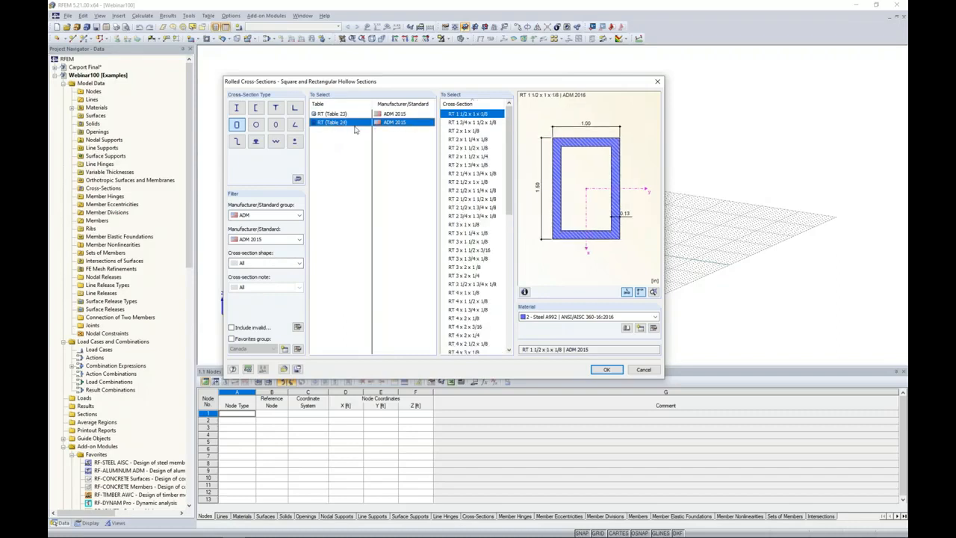
{"action": "left_click_drag", "start_coordinate": [507, 148], "coordinate": [502, 216]}
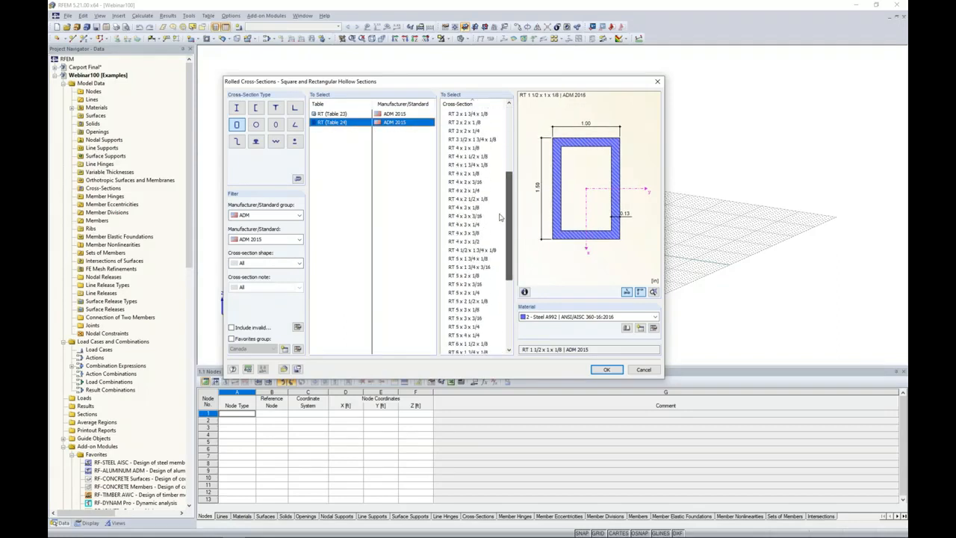
{"action": "left_click", "coordinate": [469, 293]}
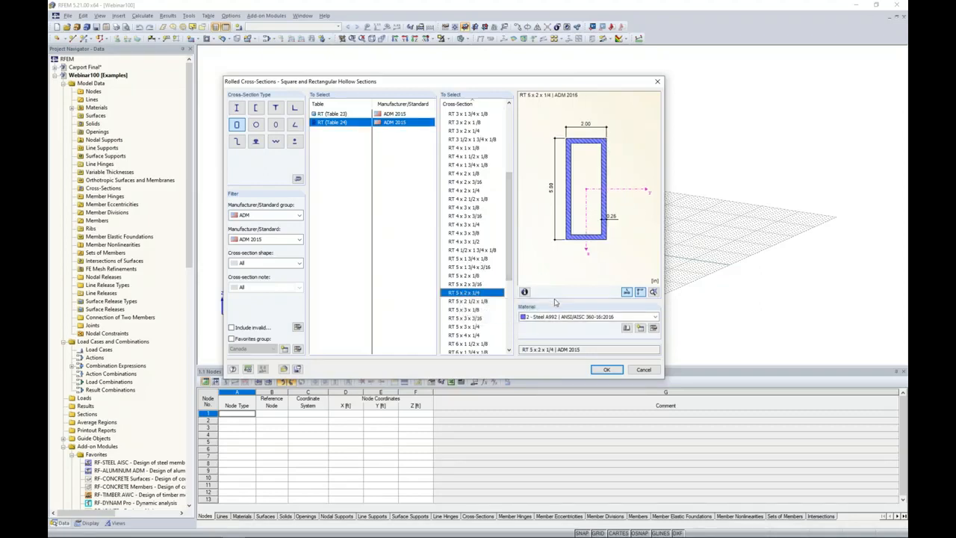
Open the material library for the section and filter it to metal, aluminum and the ADM 2015 standard.
{"action": "left_click", "coordinate": [566, 318]}
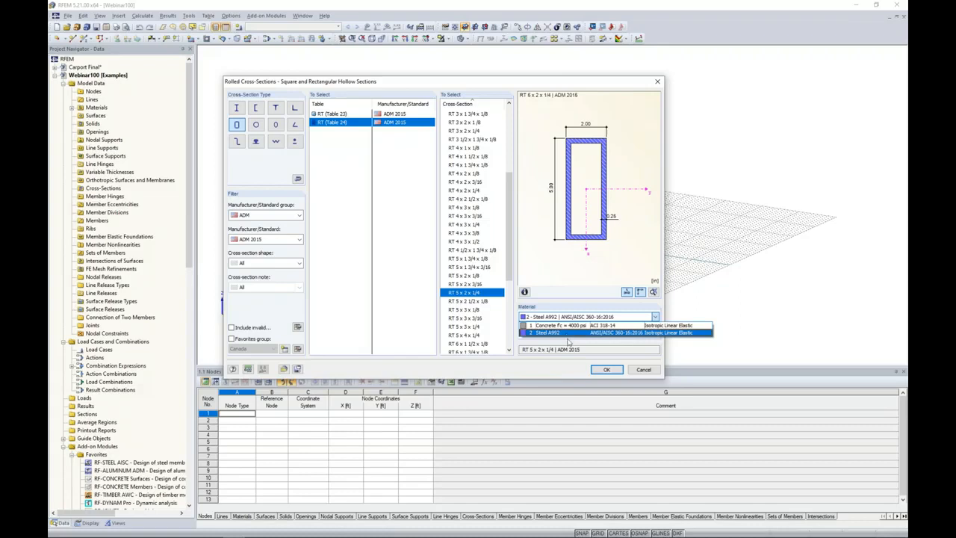
{"action": "left_click", "coordinate": [569, 341]}
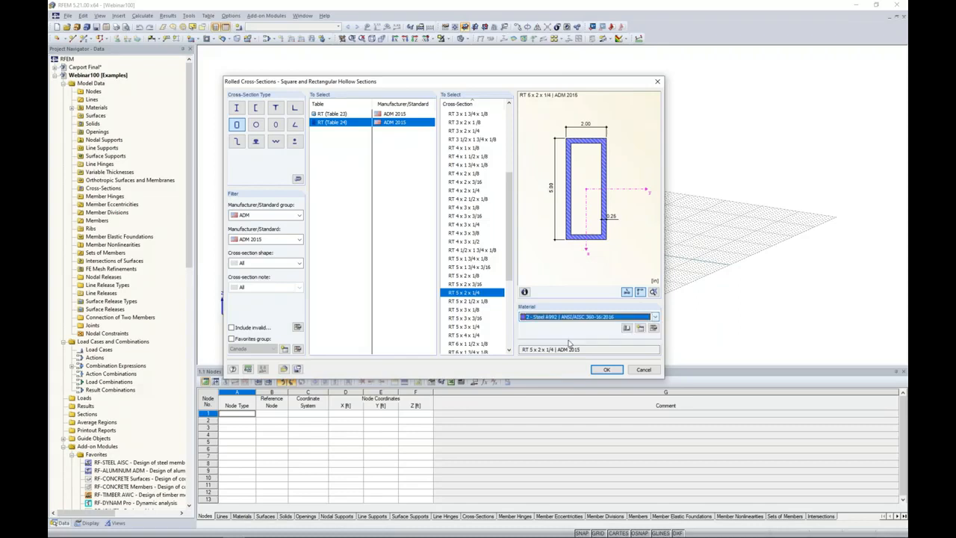
{"action": "left_click", "coordinate": [626, 328]}
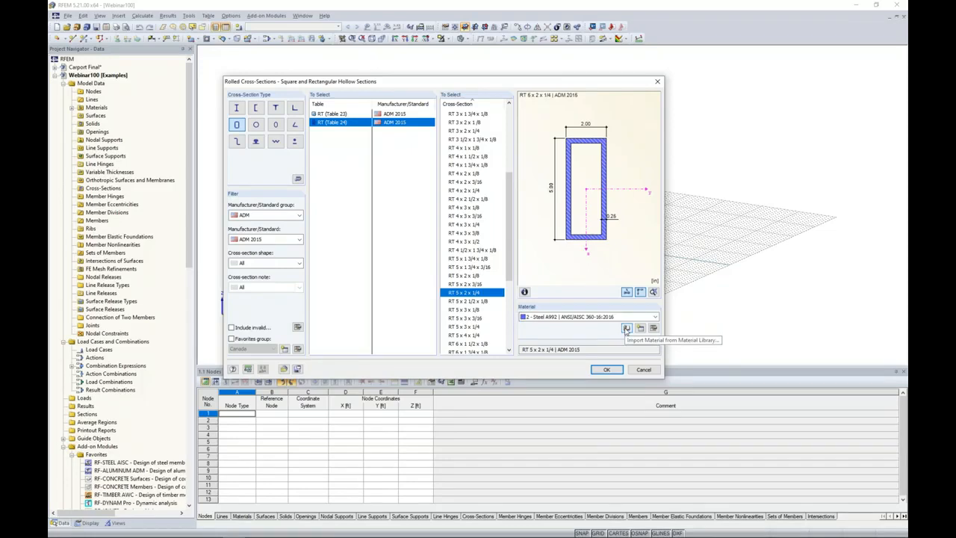
{"action": "left_click", "coordinate": [626, 329]}
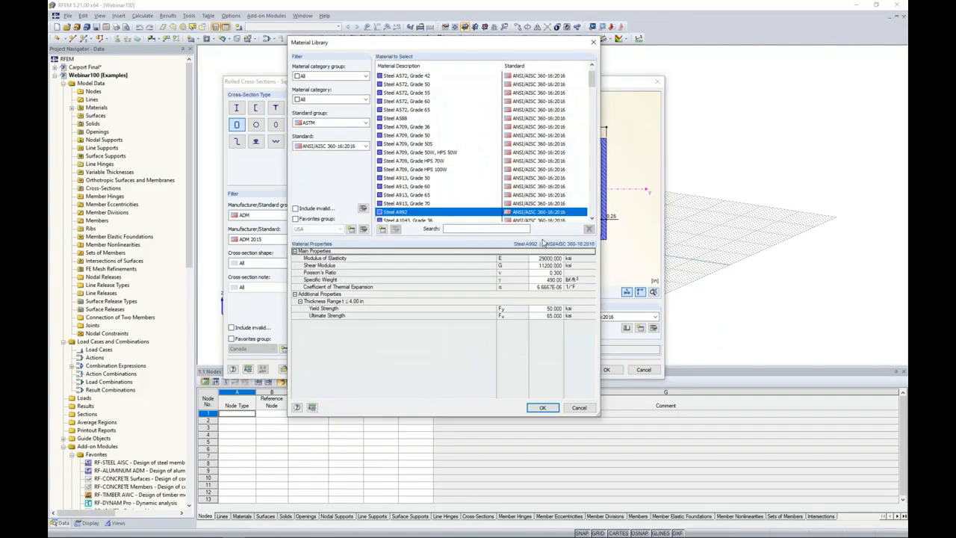
{"action": "left_click_drag", "start_coordinate": [478, 48], "coordinate": [410, 63]}
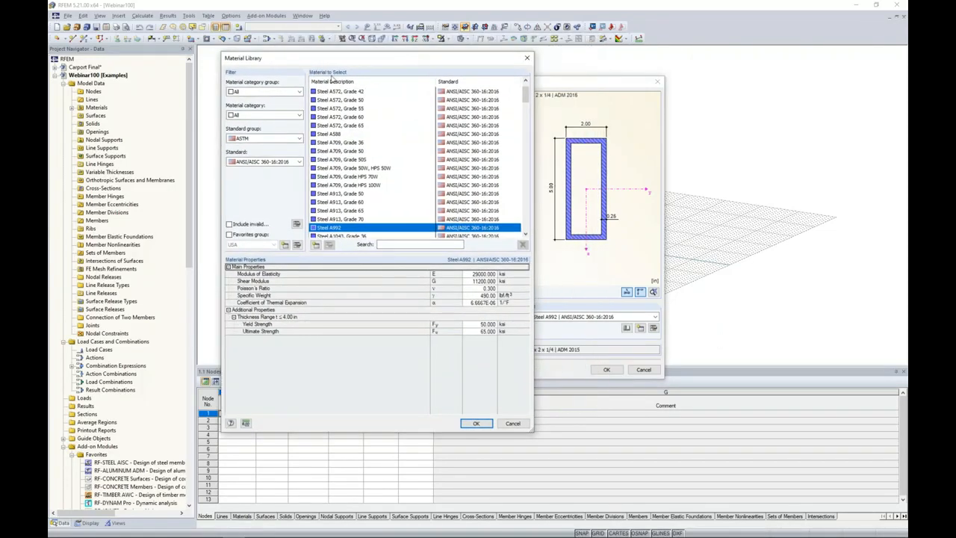
{"action": "left_click", "coordinate": [265, 91]}
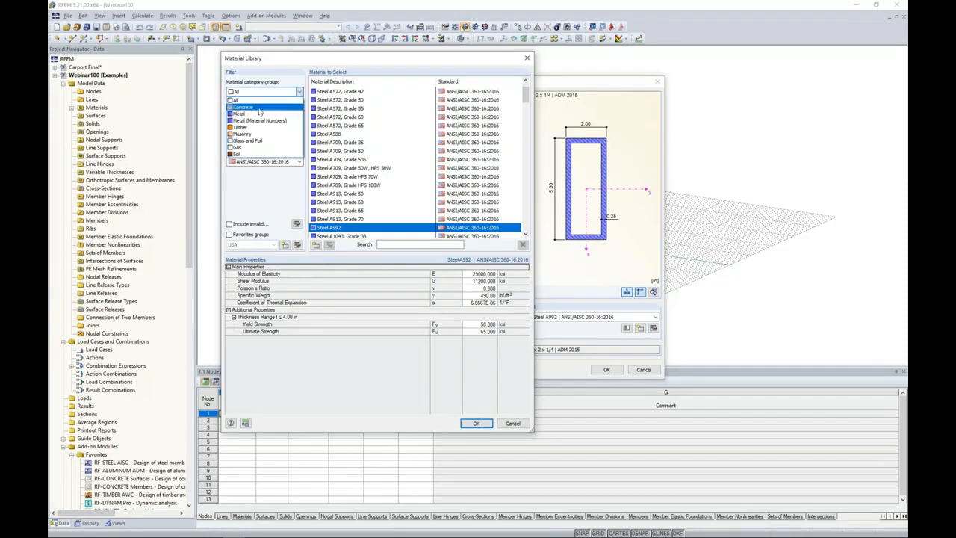
{"action": "left_click", "coordinate": [259, 116]}
{"action": "left_click", "coordinate": [259, 116]}
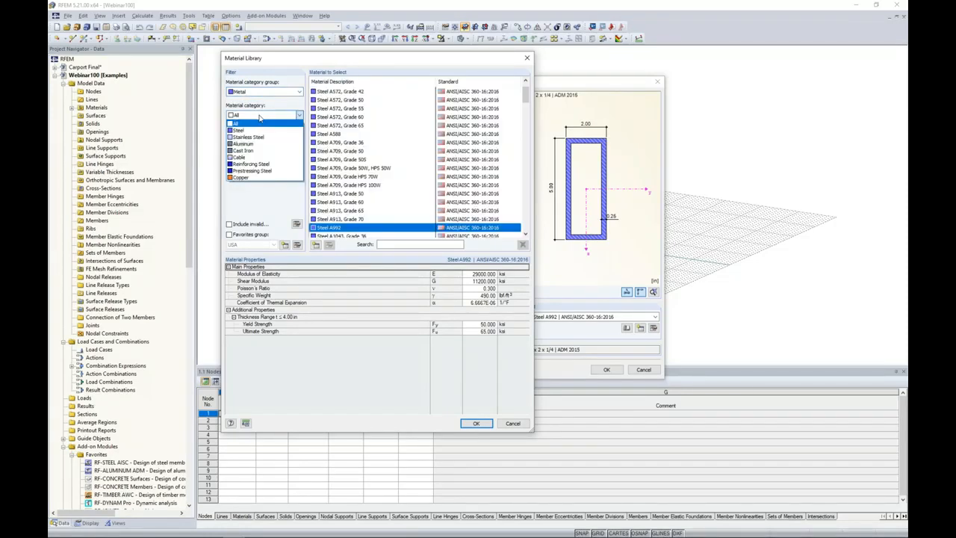
{"action": "left_click", "coordinate": [250, 143]}
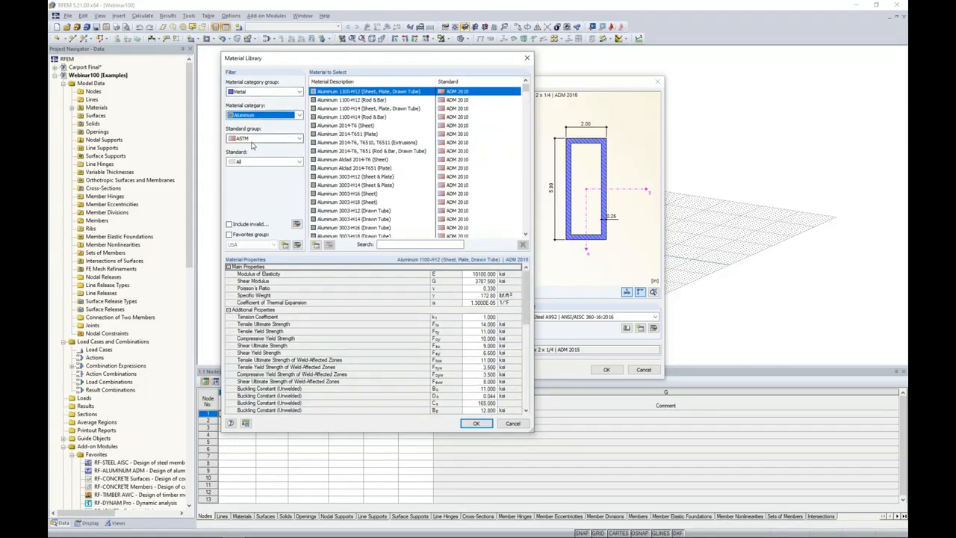
{"action": "left_click", "coordinate": [253, 161]}
{"action": "left_click", "coordinate": [254, 185]}
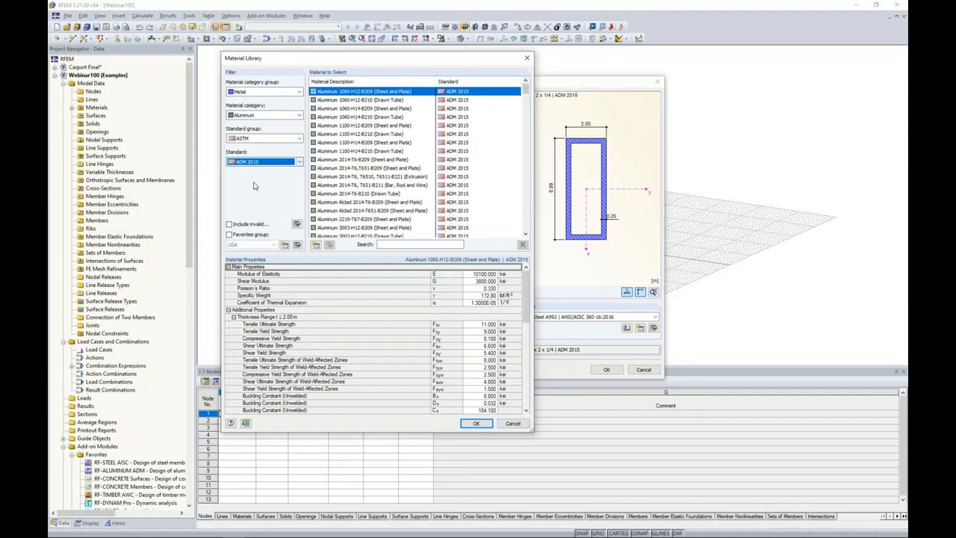
Search for 6061, assign Aluminum 6061-T6, T6510, T6511-B241 (Pipe and Tube), Note 1 to the section, and accept the new member settings.
{"action": "left_click", "coordinate": [389, 245]}
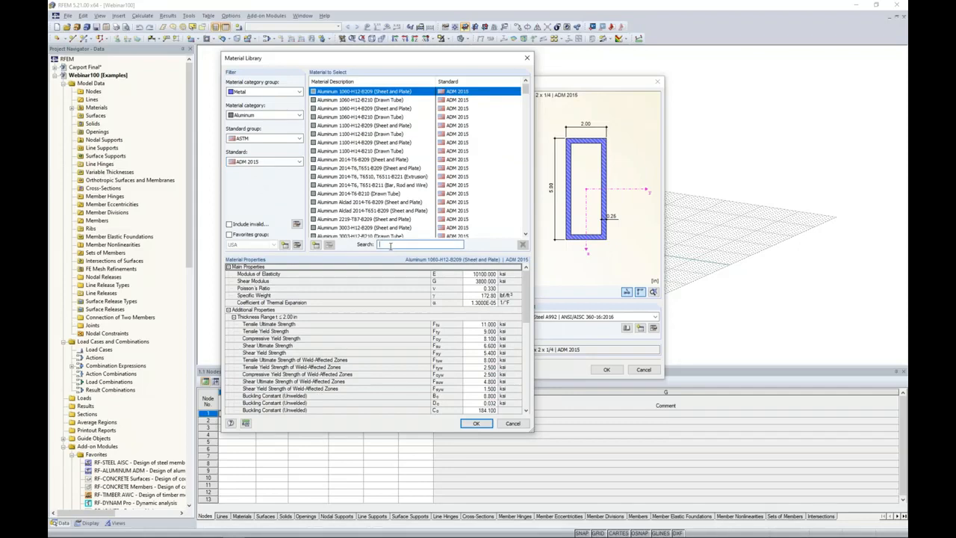
{"action": "type", "text": "6061"}
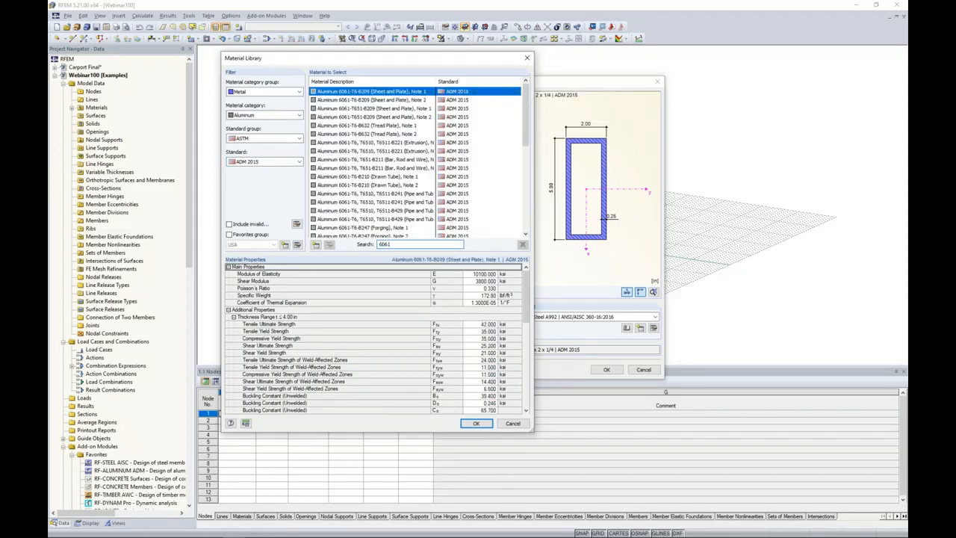
{"action": "left_click", "coordinate": [380, 195]}
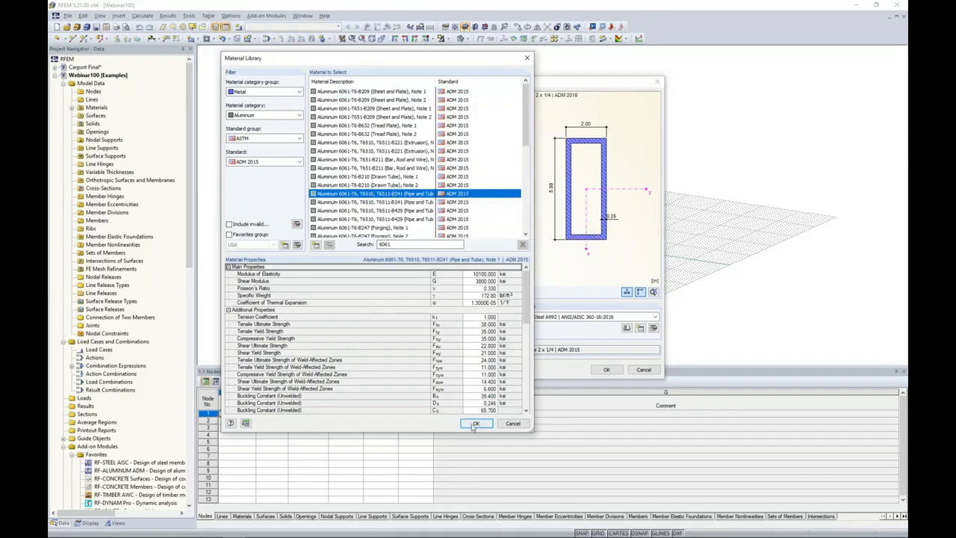
{"action": "scroll", "coordinate": [522, 328], "scroll_direction": "down", "scroll_amount": 2}
{"action": "scroll", "coordinate": [422, 338], "scroll_direction": "up", "scroll_amount": 3}
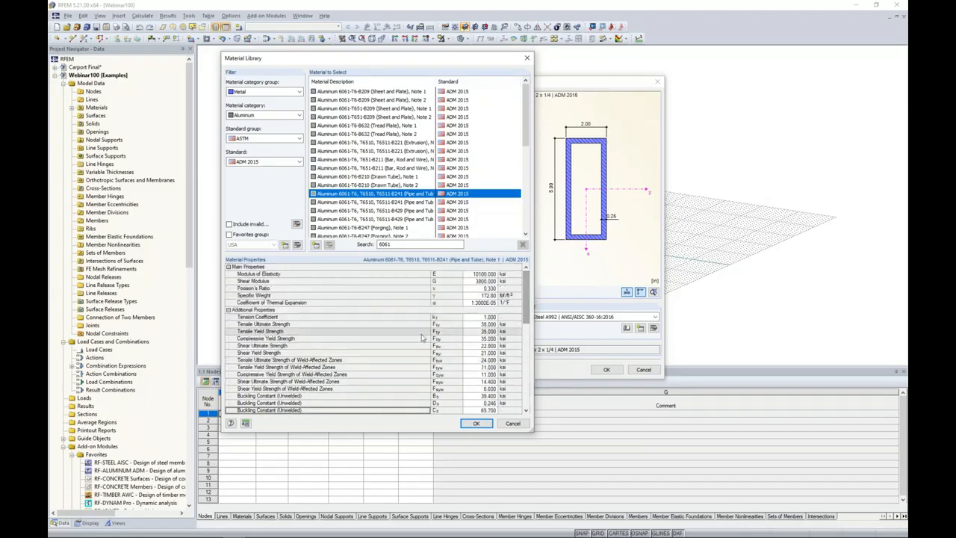
{"action": "left_click", "coordinate": [475, 422]}
{"action": "left_click", "coordinate": [606, 368]}
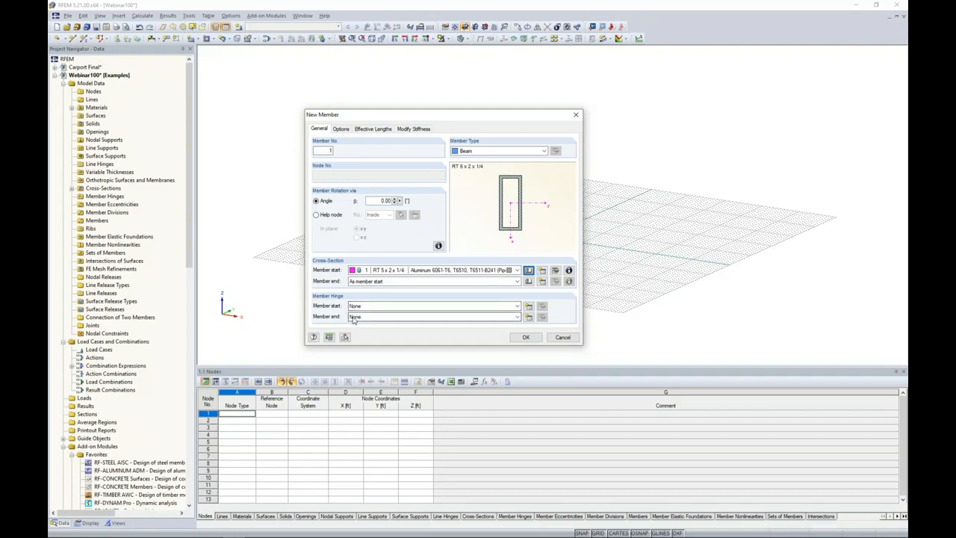
{"action": "left_click", "coordinate": [526, 338]}
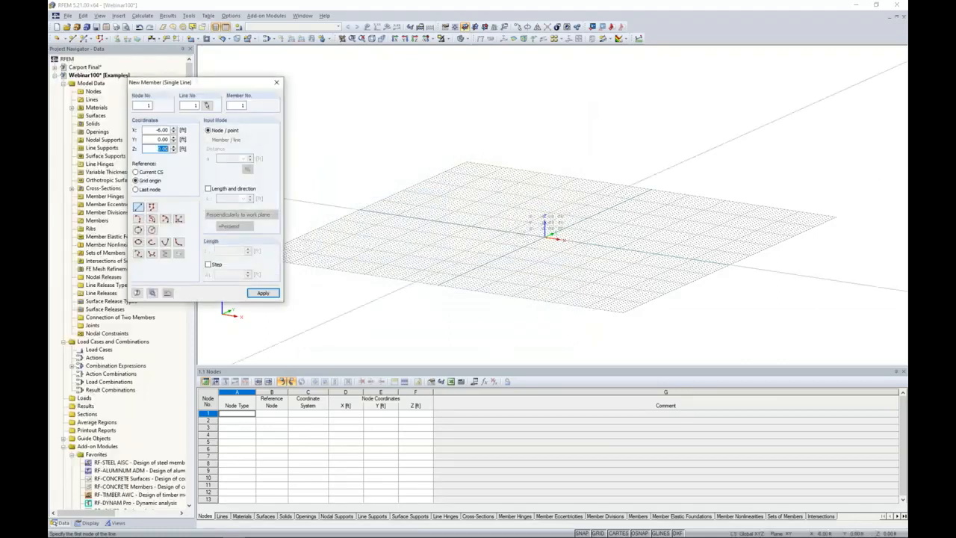
Switch to the XZ work plane and start a radius-defined arc member at the grid origin.
{"action": "scroll", "coordinate": [527, 222], "scroll_direction": "up", "scroll_amount": 2}
{"action": "middle_click_drag", "start_coordinate": [527, 222], "coordinate": [474, 229]}
{"action": "scroll", "coordinate": [474, 229], "scroll_direction": "down", "scroll_amount": 1}
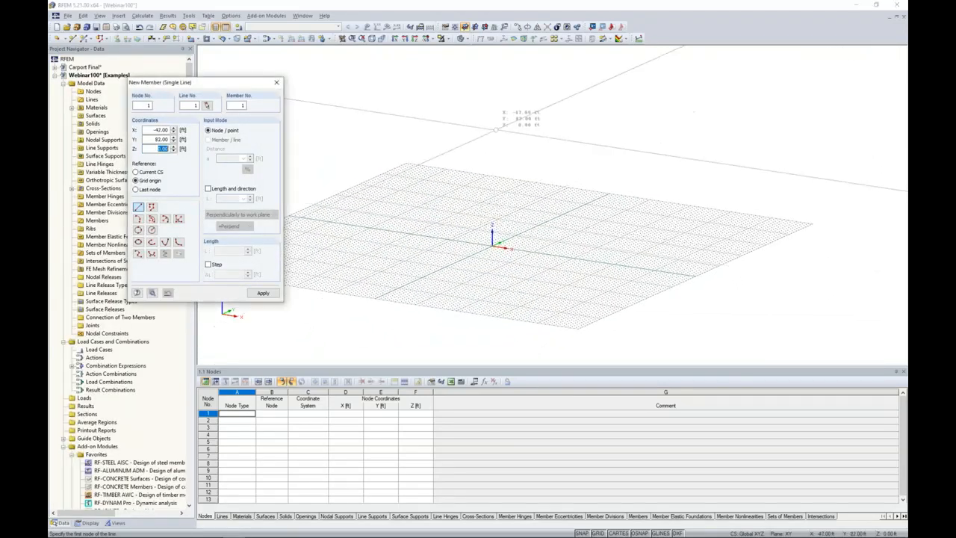
{"action": "left_click", "coordinate": [484, 27]}
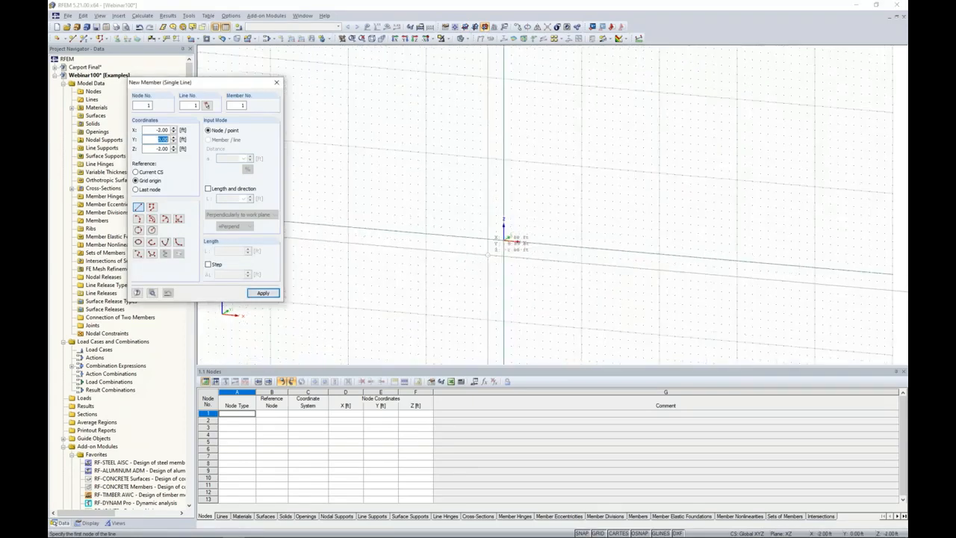
{"action": "left_click", "coordinate": [165, 219]}
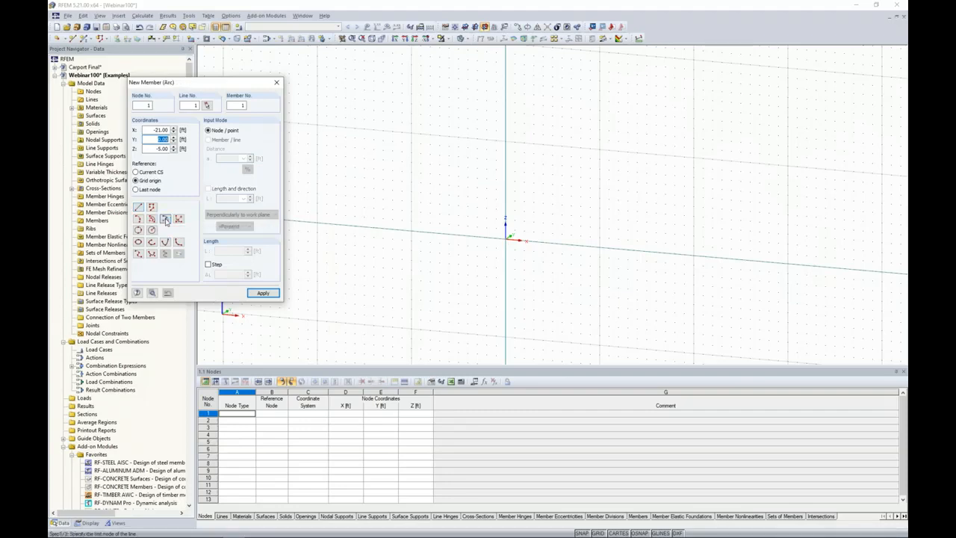
{"action": "left_click", "coordinate": [508, 238]}
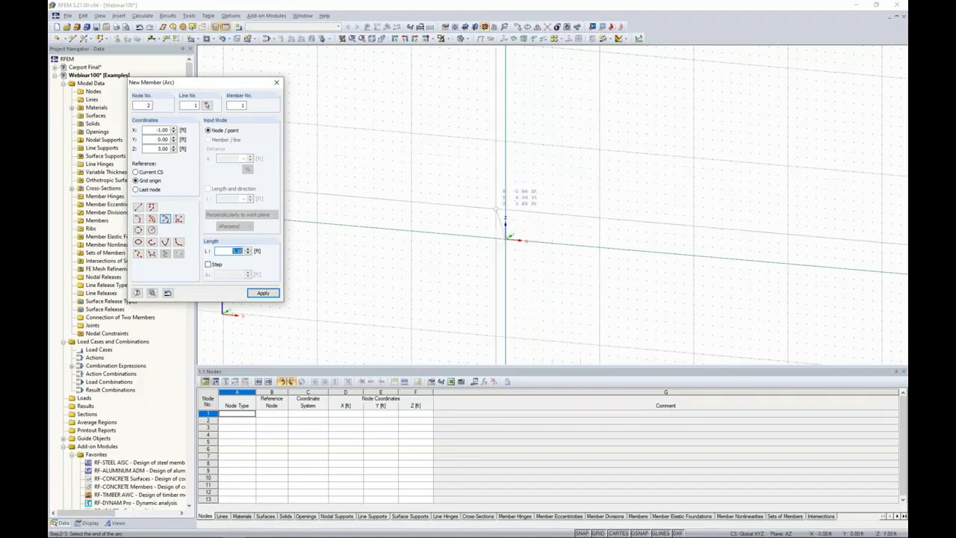
{"action": "double_click", "coordinate": [158, 130]}
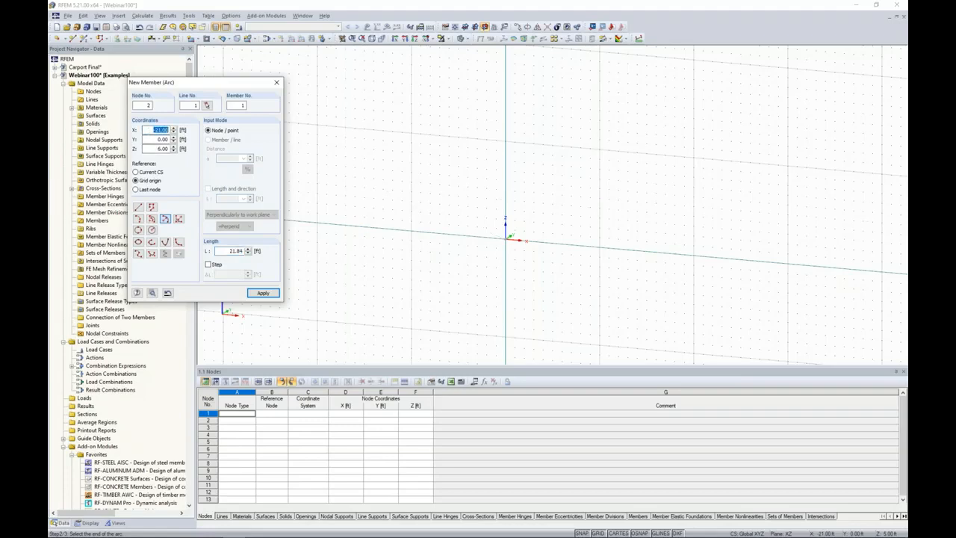
{"action": "type", "text": "4.42"}
{"action": "key", "text": "Tab"}
{"action": "type", "text": "11"}
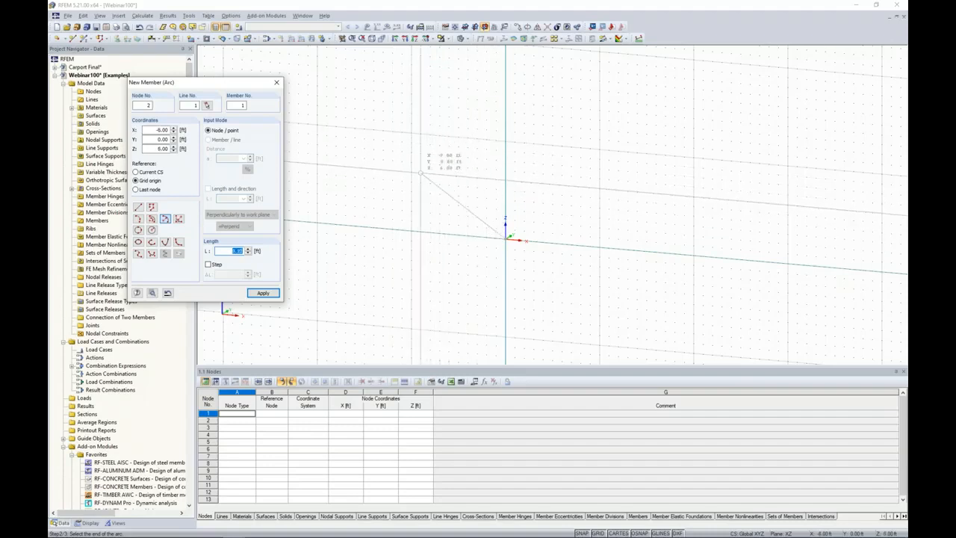
Place the arc member's end node at X 4.4 ft, Y 0 ft, Z 11 ft and give the arc a 30 ft radius.
{"action": "left_click_drag", "start_coordinate": [151, 130], "coordinate": [209, 136]}
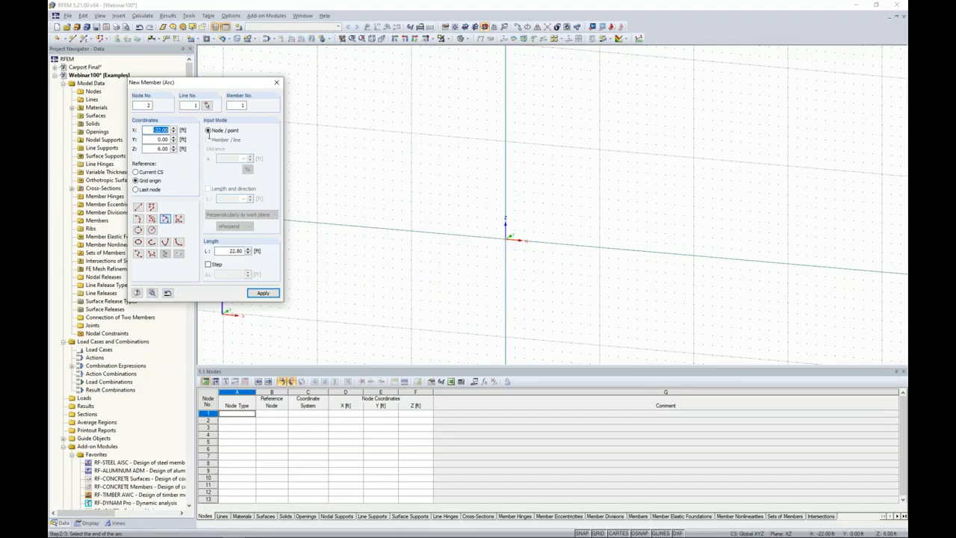
{"action": "type", "text": "4.4"}
{"action": "type", "text": "0"}
{"action": "key", "text": "Tab"}
{"action": "type", "text": "11"}
{"action": "key", "text": "Tab"}
{"action": "left_click", "coordinate": [263, 292]}
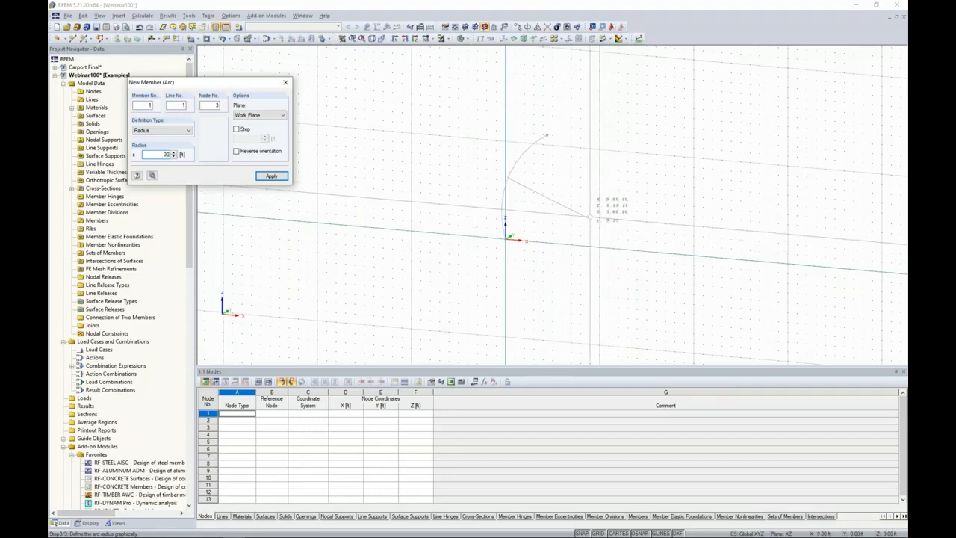
{"action": "key", "text": "Return"}
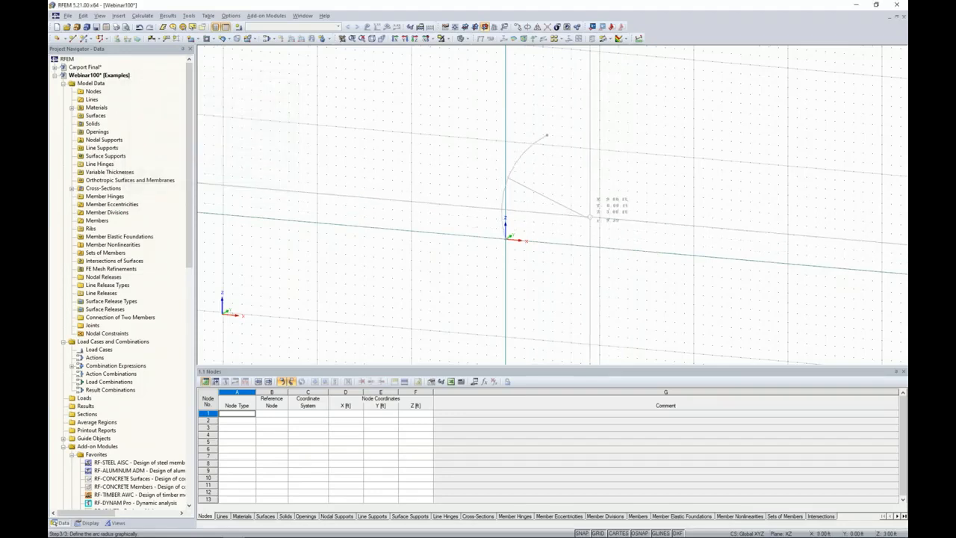
Place the first arc member with the defined radius and end the member command.
{"action": "left_click", "coordinate": [590, 216]}
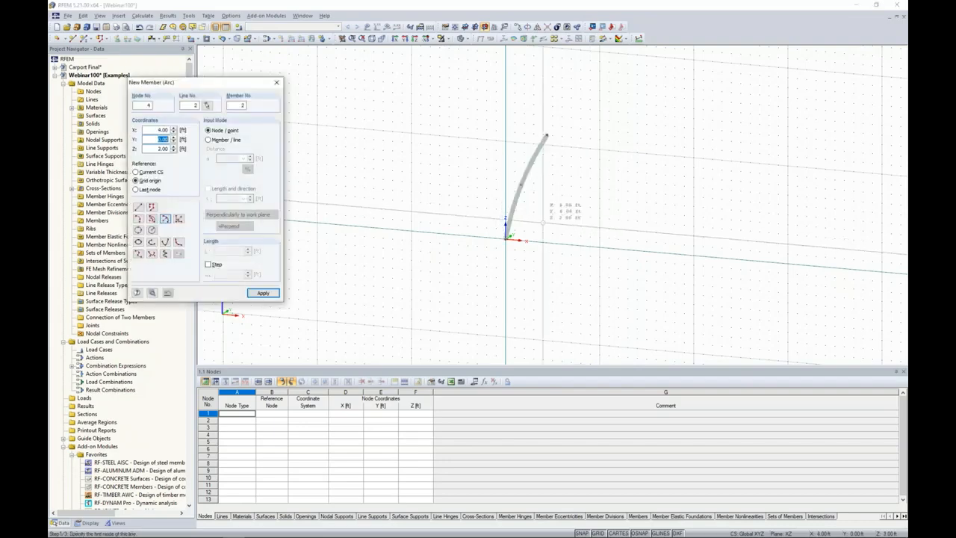
{"action": "key", "text": "Escape"}
{"action": "middle_click_drag", "start_coordinate": [538, 200], "coordinate": [520, 240], "text": "ctrl"}
{"action": "scroll", "coordinate": [532, 187], "scroll_direction": "up", "scroll_amount": 3}
{"action": "scroll", "coordinate": [528, 218], "scroll_direction": "up", "scroll_amount": 1}
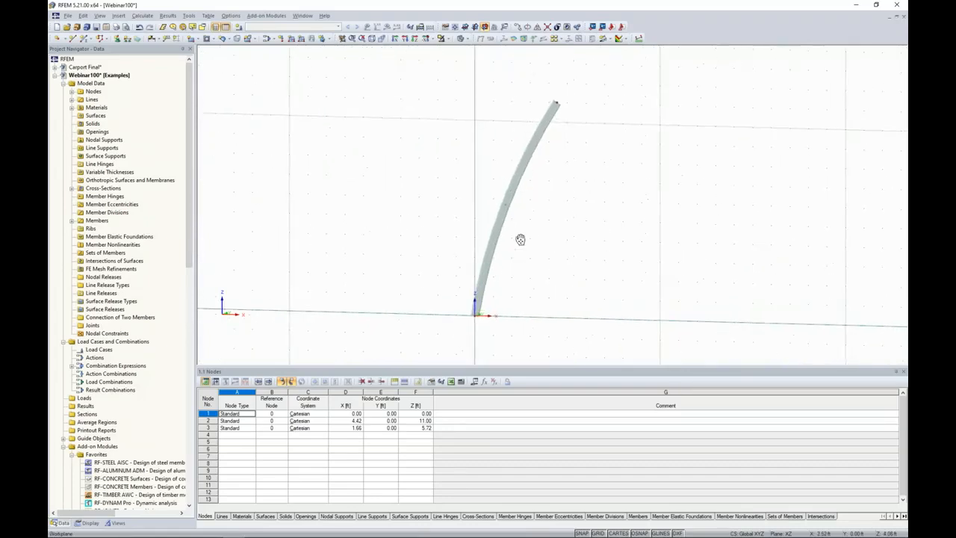
Start a second radius-defined arc member with the same RT 5 x 2 x 1/4 section at X -0.5 ft, Y 0 ft, Z 0 ft.
{"action": "left_click", "coordinate": [85, 39]}
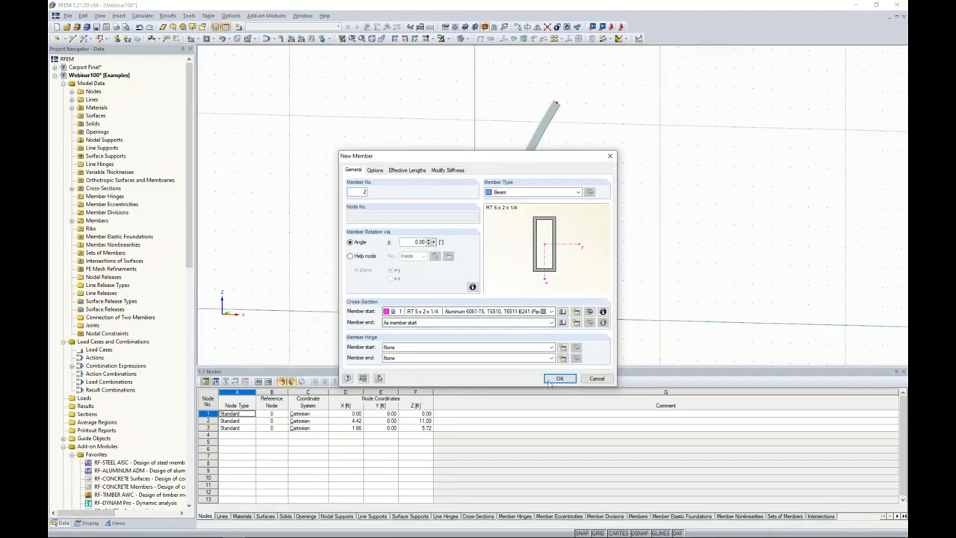
{"action": "left_click", "coordinate": [558, 379]}
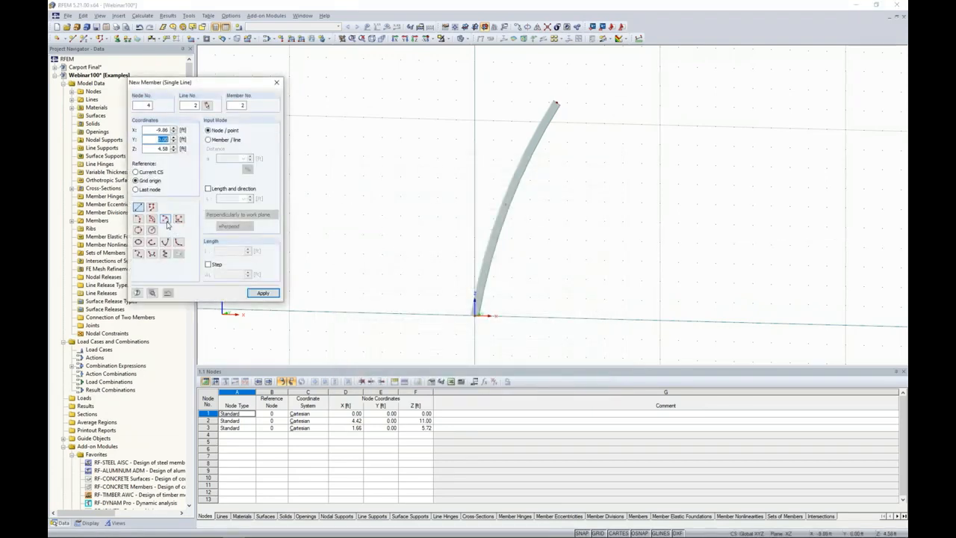
{"action": "left_click", "coordinate": [165, 219]}
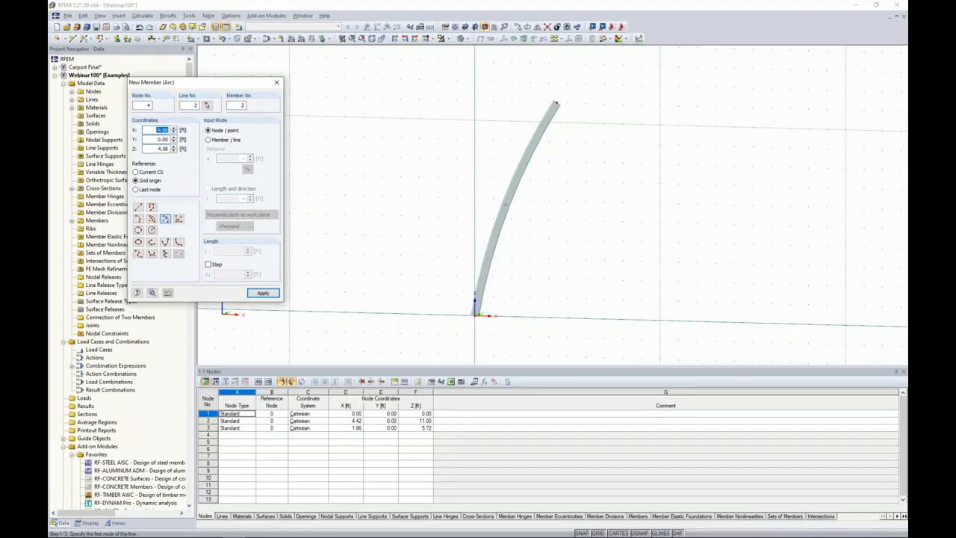
{"action": "type", "text": "4.5"}
{"action": "key", "text": "Tab"}
{"action": "key", "text": "Tab"}
{"action": "type", "text": "0"}
{"action": "left_click", "coordinate": [263, 293]}
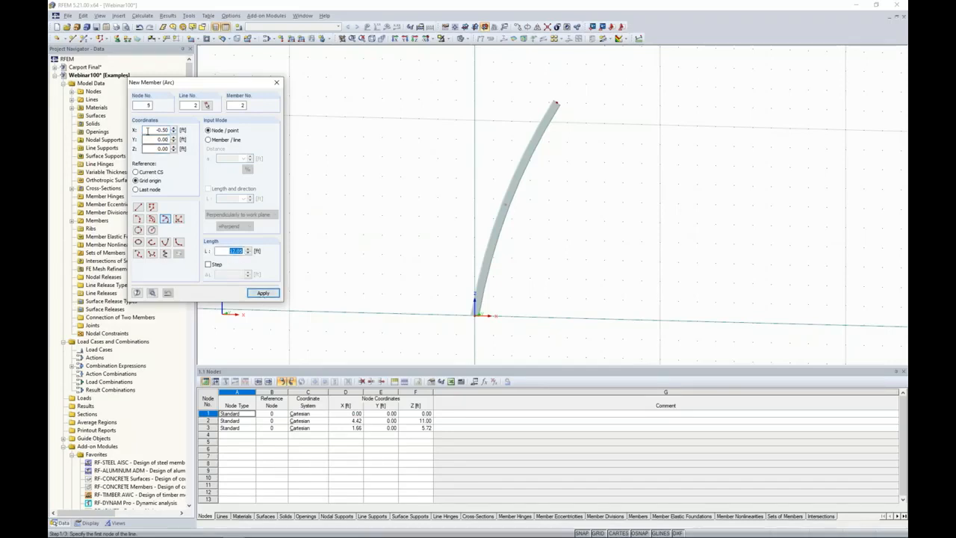
Place the second arc member's end node at X -3.5 ft, Y 0 ft, Z 11 ft.
{"action": "double_click", "coordinate": [159, 129]}
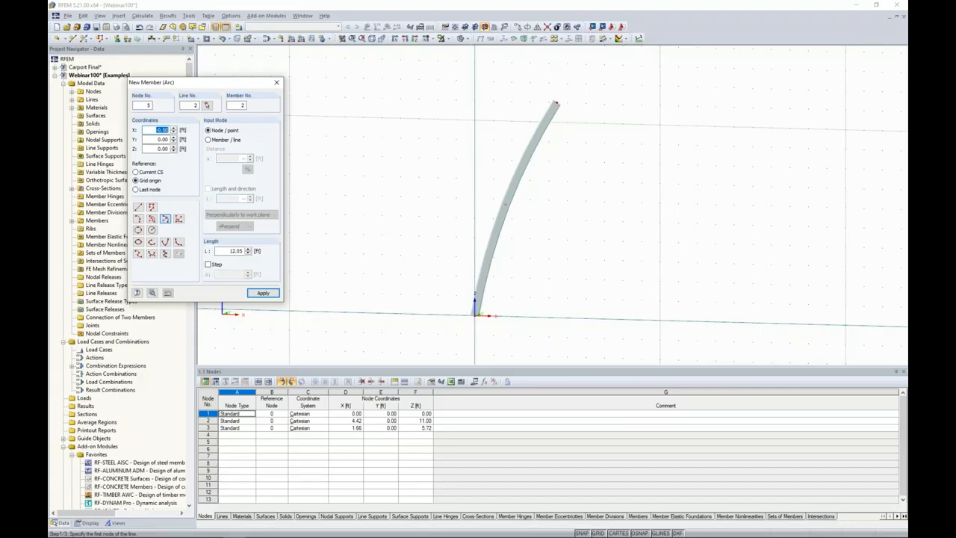
{"action": "type", "text": "-3.5"}
{"action": "key", "text": "Tab"}
{"action": "key", "text": "Tab"}
{"action": "type", "text": "1"}
{"action": "left_click", "coordinate": [262, 293]}
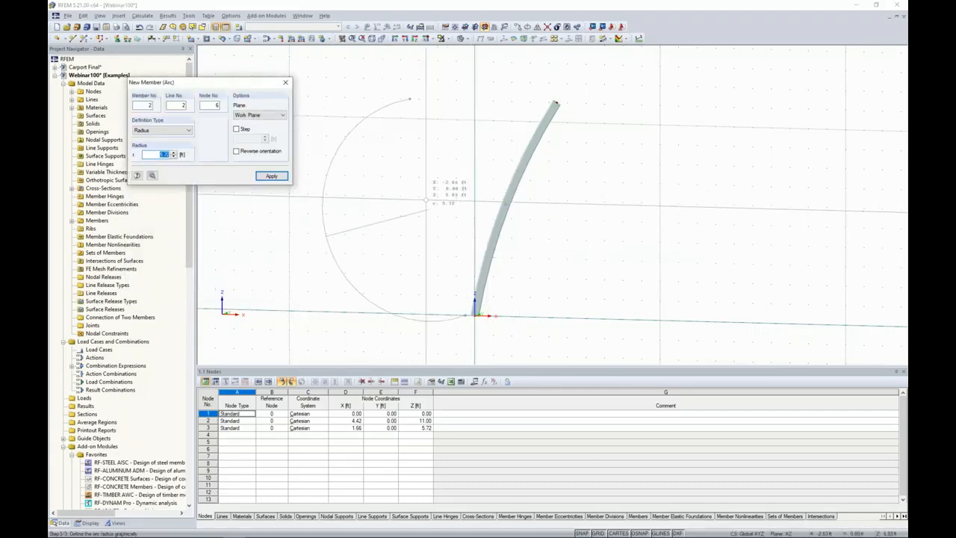
Reverse the second arc's orientation, set its radius to 40 ft, place the member and end the command.
{"action": "left_click", "coordinate": [237, 153]}
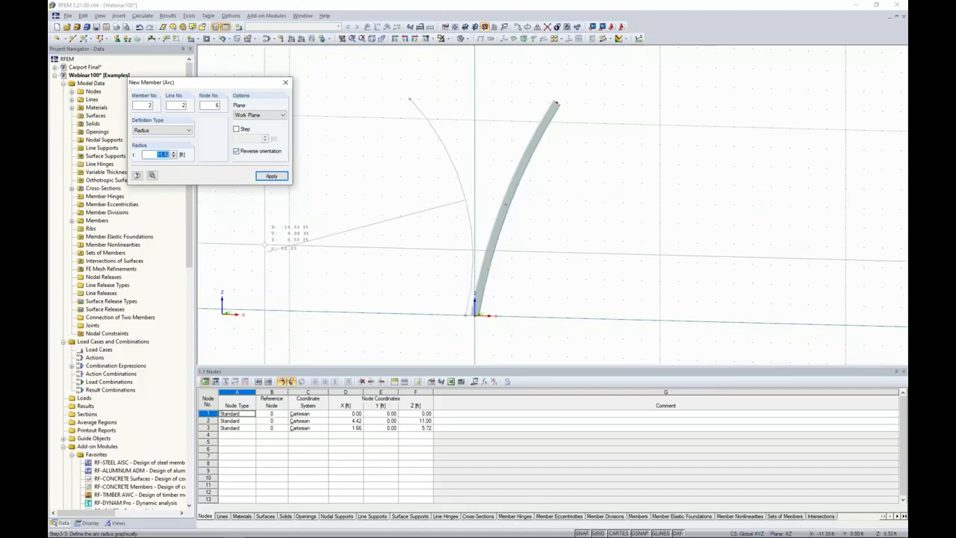
{"action": "type", "text": "40"}
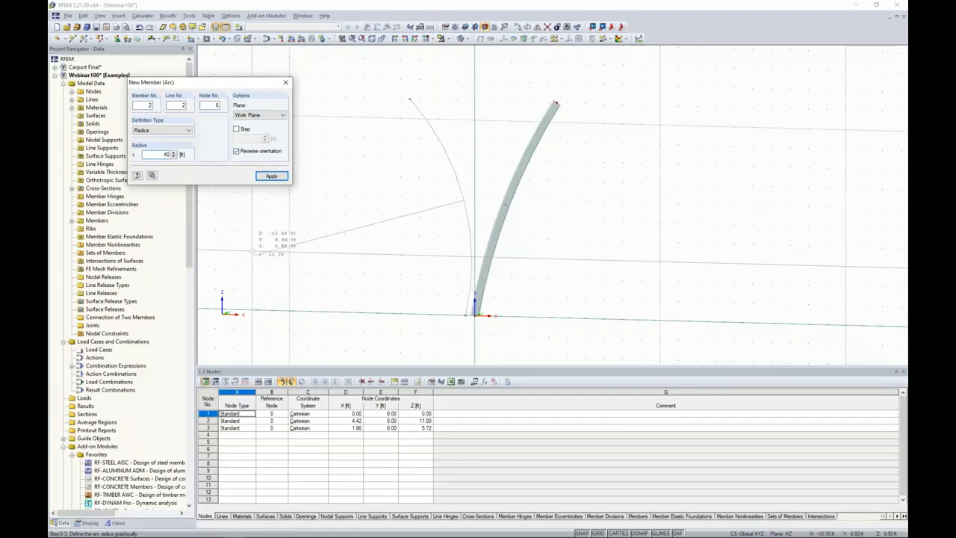
{"action": "key", "text": "Return"}
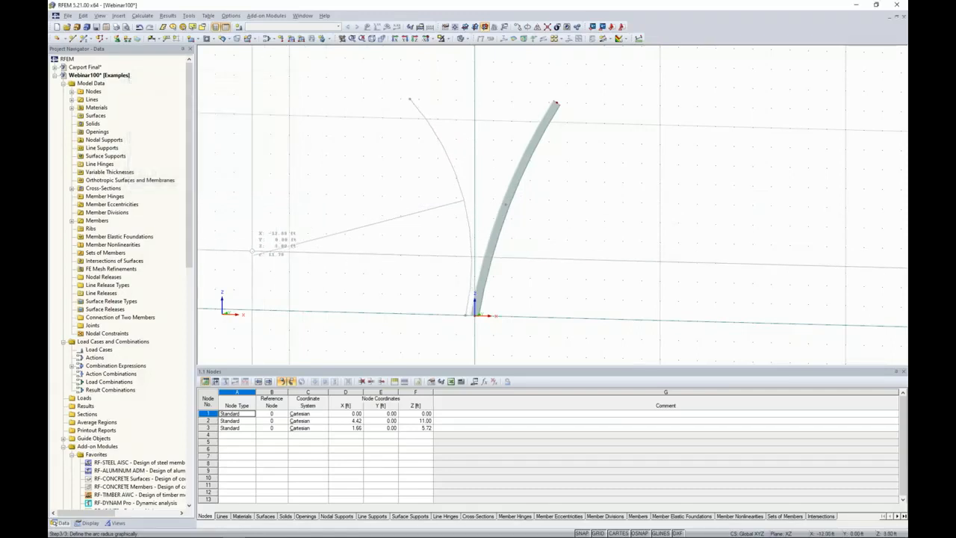
{"action": "left_click", "coordinate": [252, 249]}
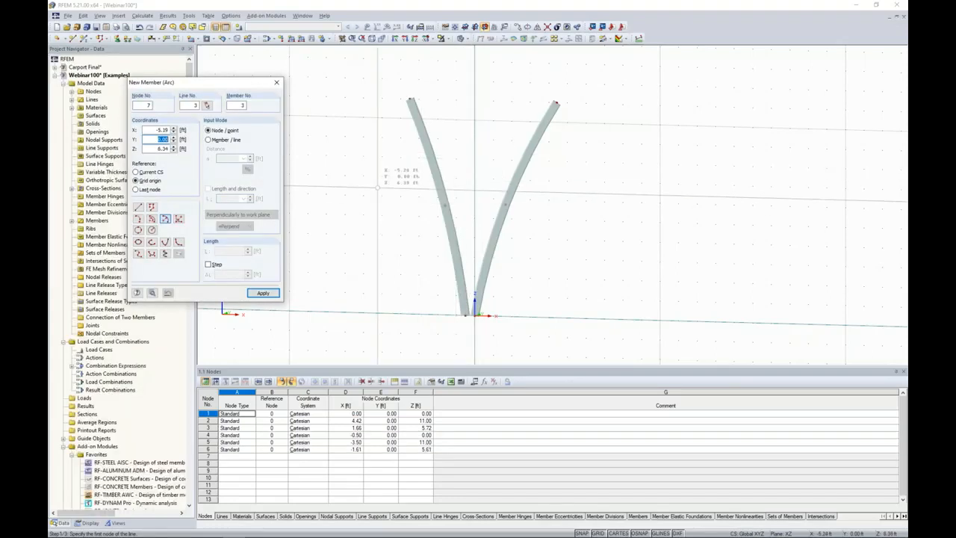
{"action": "key", "text": "Escape"}
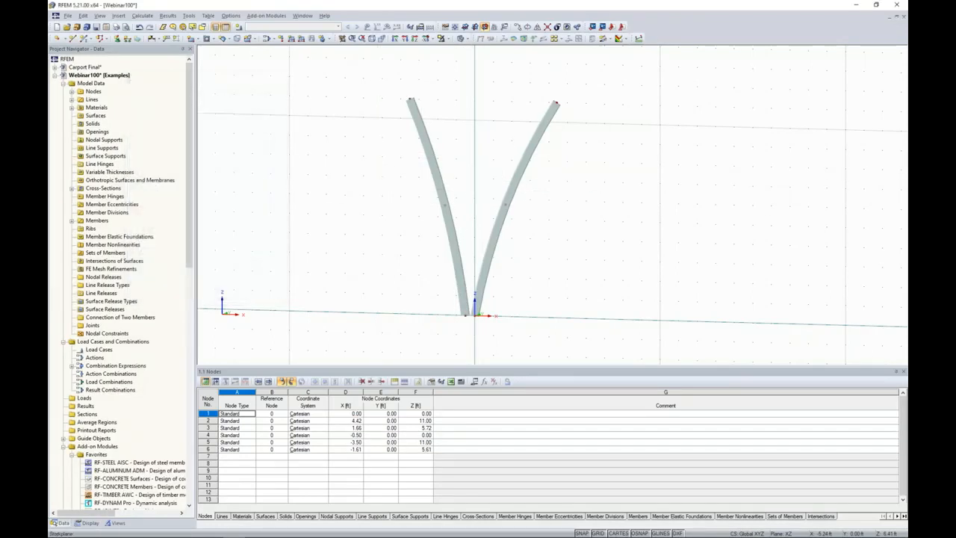
Divide the right arc member by distance, measured along the Z projection, 5.5 ft from its start.
{"action": "middle_click_drag", "start_coordinate": [406, 231], "coordinate": [331, 206]}
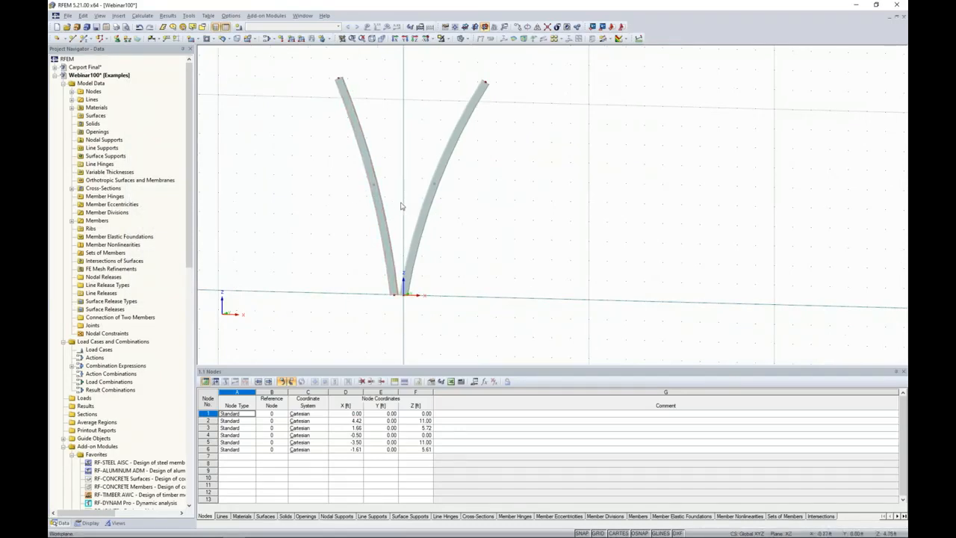
{"action": "left_click", "coordinate": [389, 229]}
{"action": "left_click", "coordinate": [422, 230]}
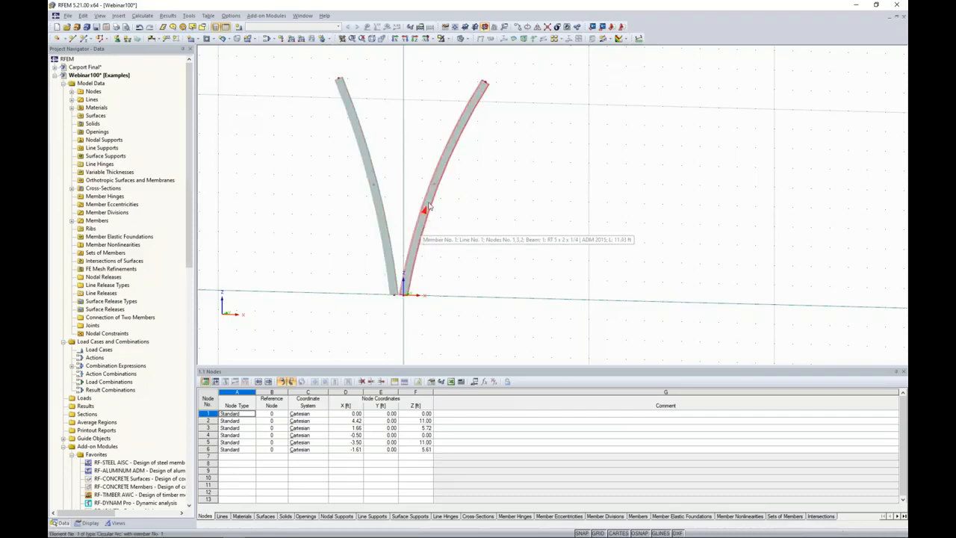
{"action": "right_click", "coordinate": [429, 203]}
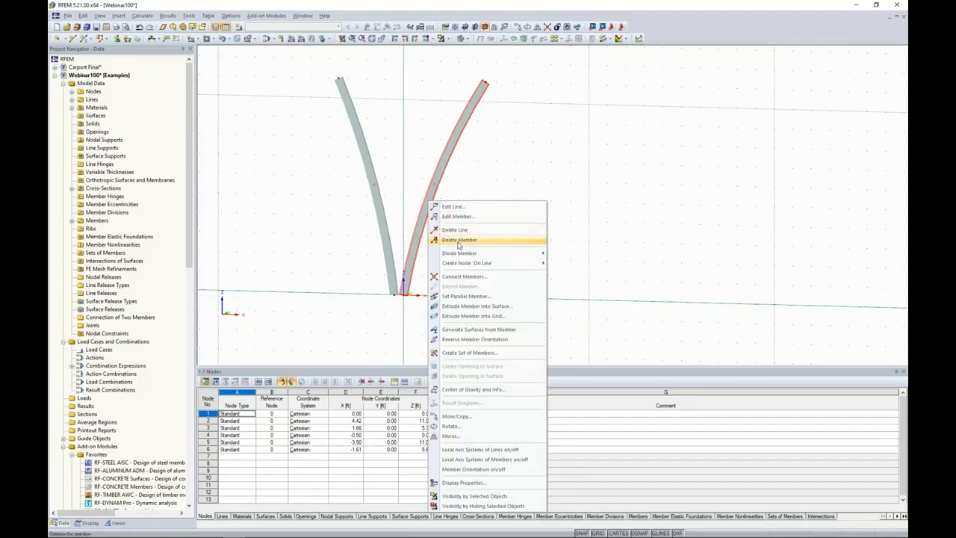
{"action": "mouse_move", "coordinate": [463, 254]}
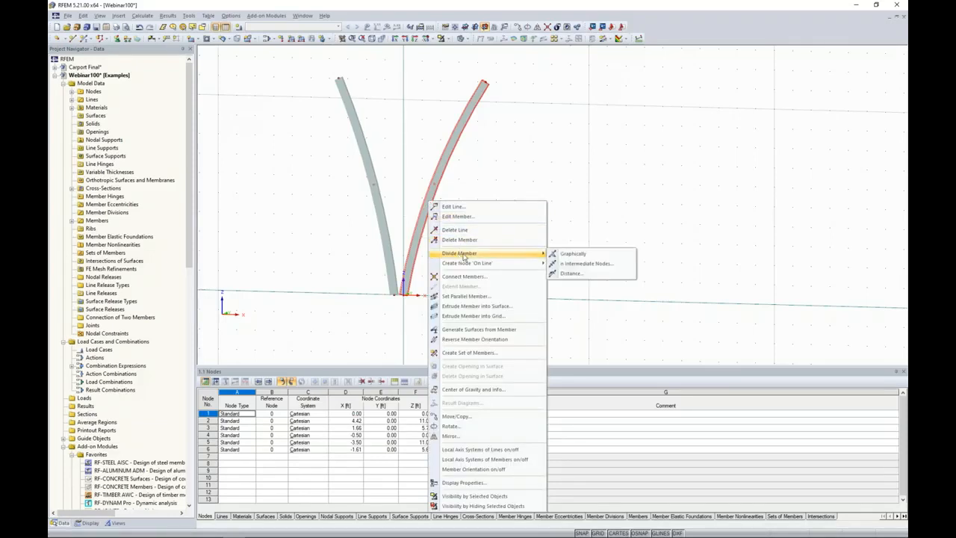
{"action": "left_click", "coordinate": [570, 274]}
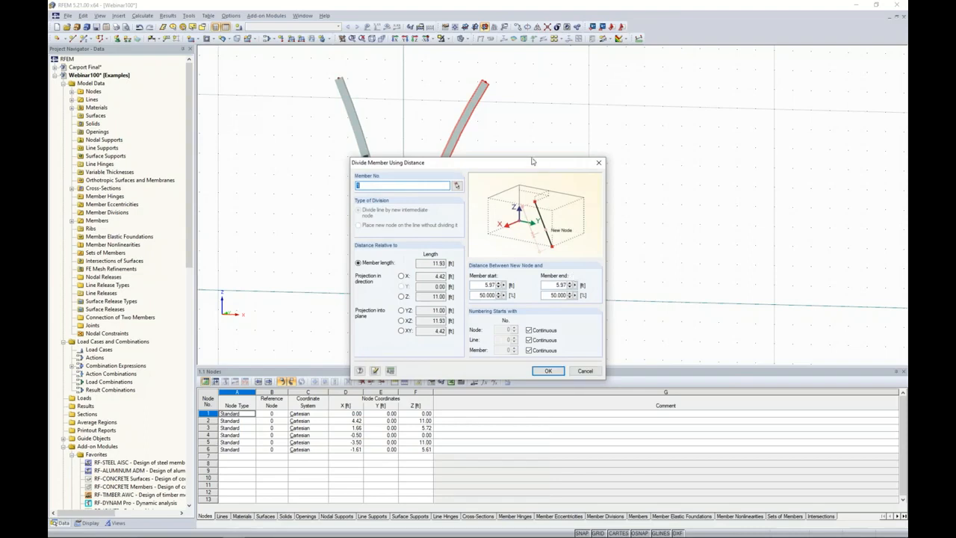
{"action": "left_click_drag", "start_coordinate": [531, 160], "coordinate": [691, 112]}
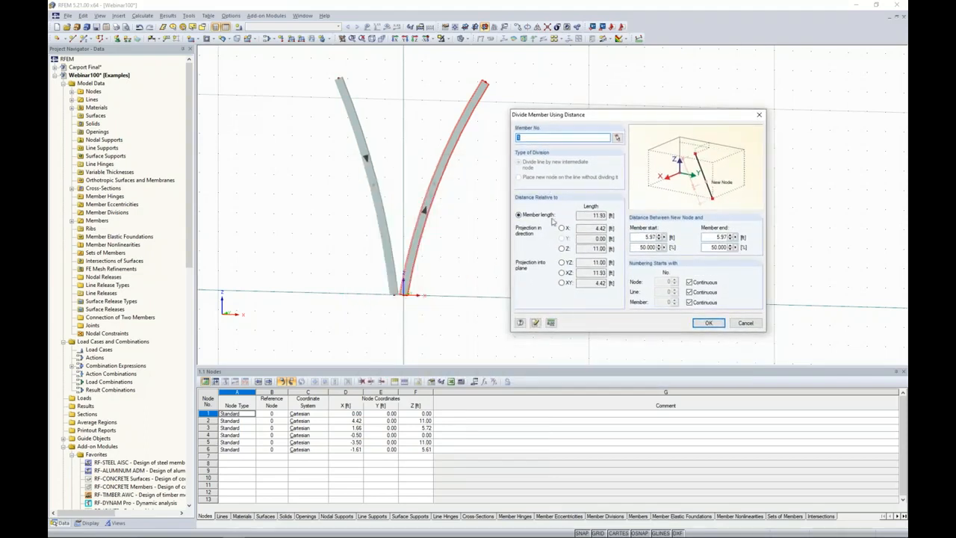
{"action": "left_click", "coordinate": [561, 248]}
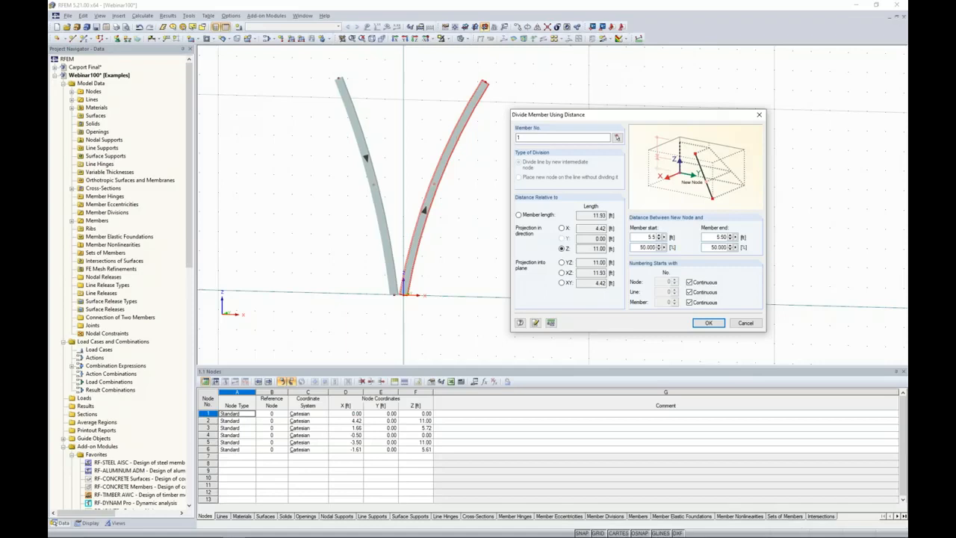
{"action": "left_click", "coordinate": [708, 322]}
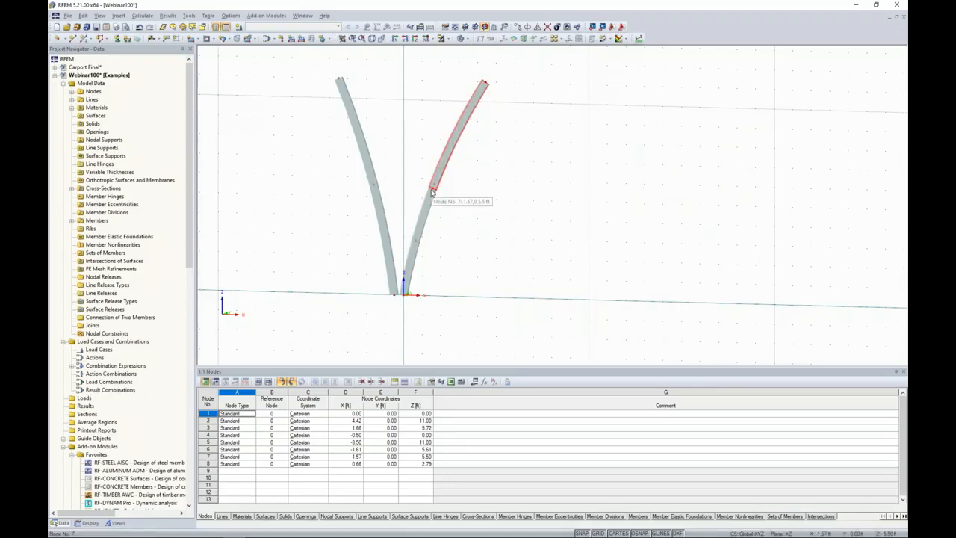
Divide the left arc member by distance, measured along the Z projection, 4 ft from its end.
{"action": "right_click", "coordinate": [381, 215]}
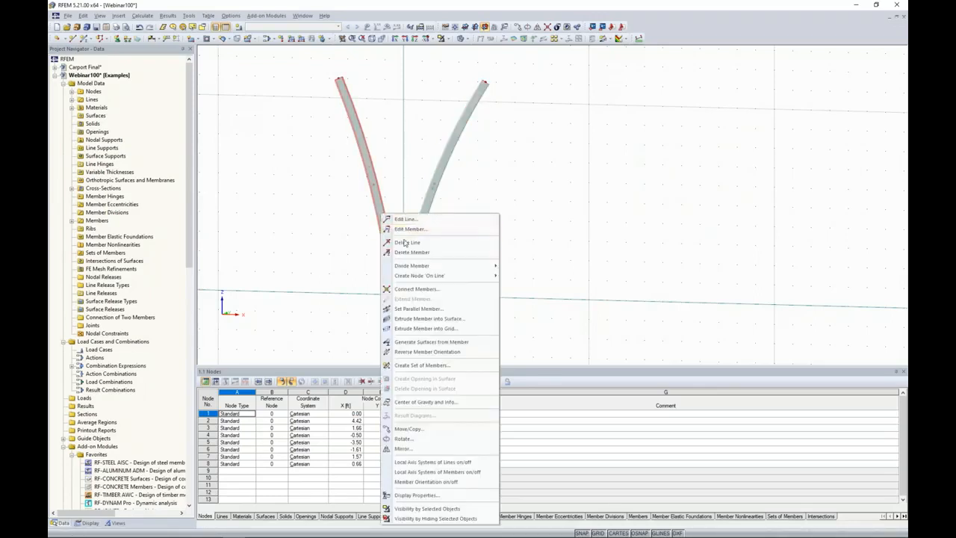
{"action": "mouse_move", "coordinate": [406, 279]}
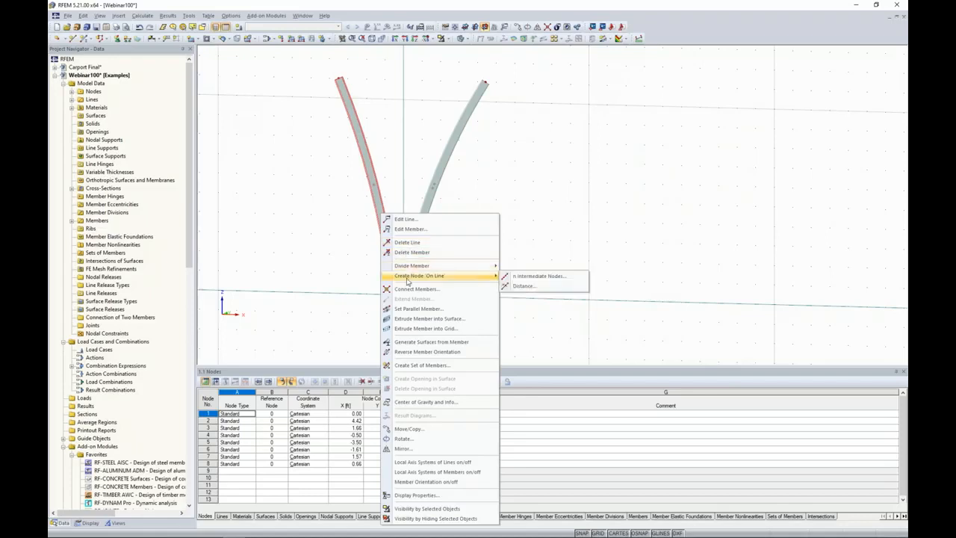
{"action": "mouse_move", "coordinate": [440, 266]}
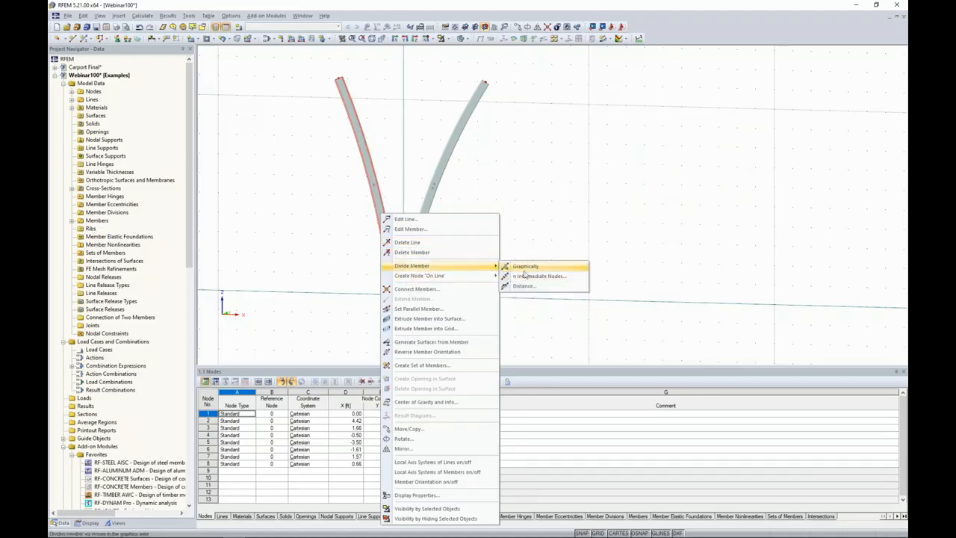
{"action": "left_click", "coordinate": [525, 286]}
{"action": "left_click_drag", "start_coordinate": [522, 164], "coordinate": [648, 132]}
{"action": "left_click", "coordinate": [524, 268]}
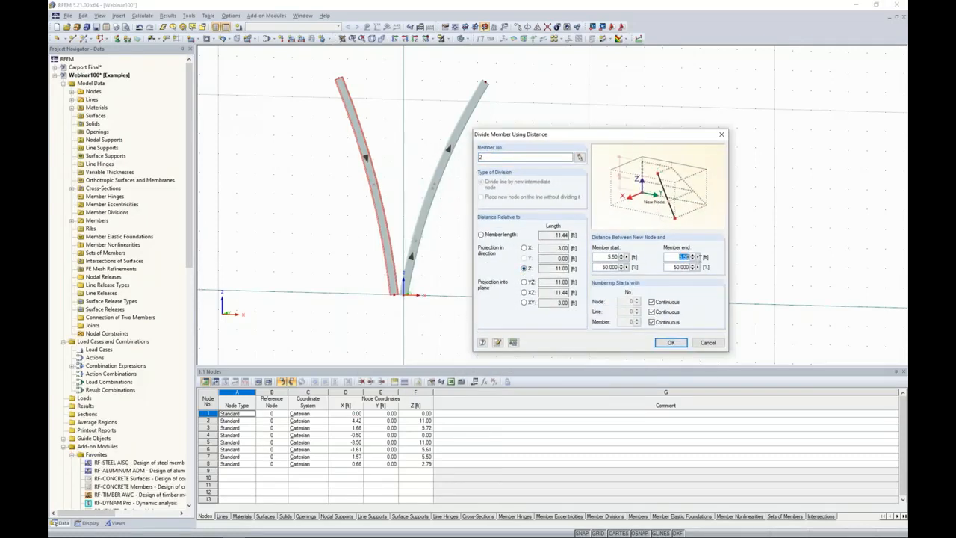
{"action": "type", "text": "4"}
{"action": "left_click", "coordinate": [670, 342]}
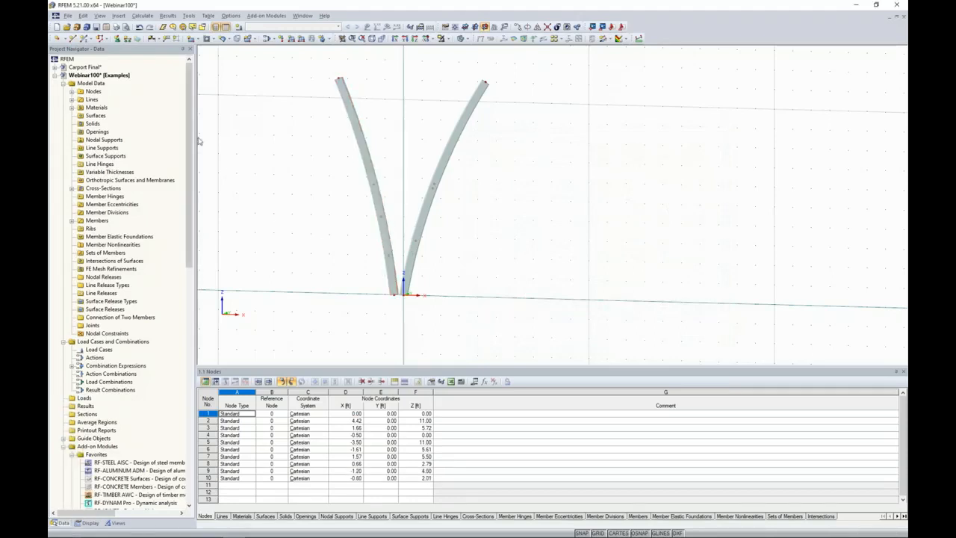
Connect the left arc's Z 4 ft node to the right arc's Z 5.5 ft node with a straight RT 5 x 2 x 1/4 member.
{"action": "left_click", "coordinate": [85, 39]}
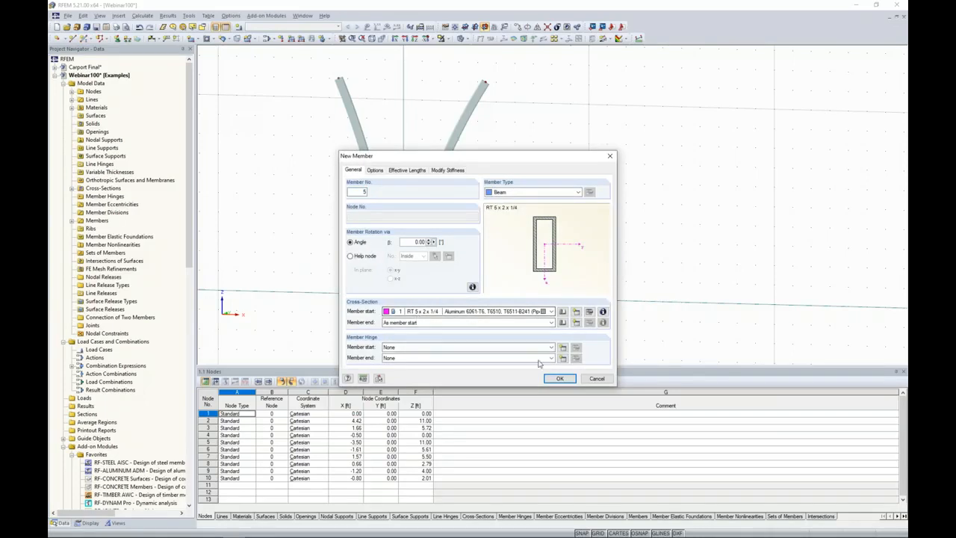
{"action": "left_click", "coordinate": [559, 379]}
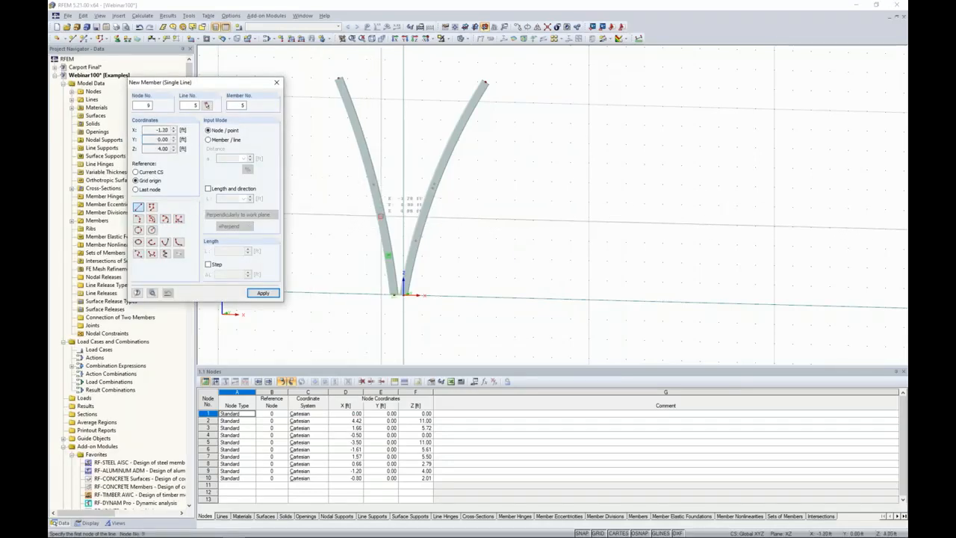
{"action": "left_click", "coordinate": [380, 216]}
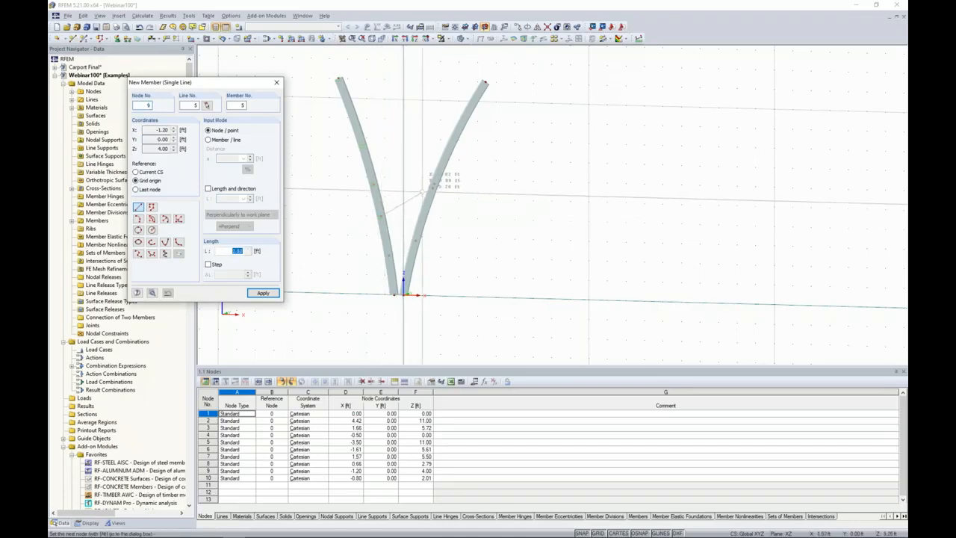
{"action": "left_click", "coordinate": [432, 188]}
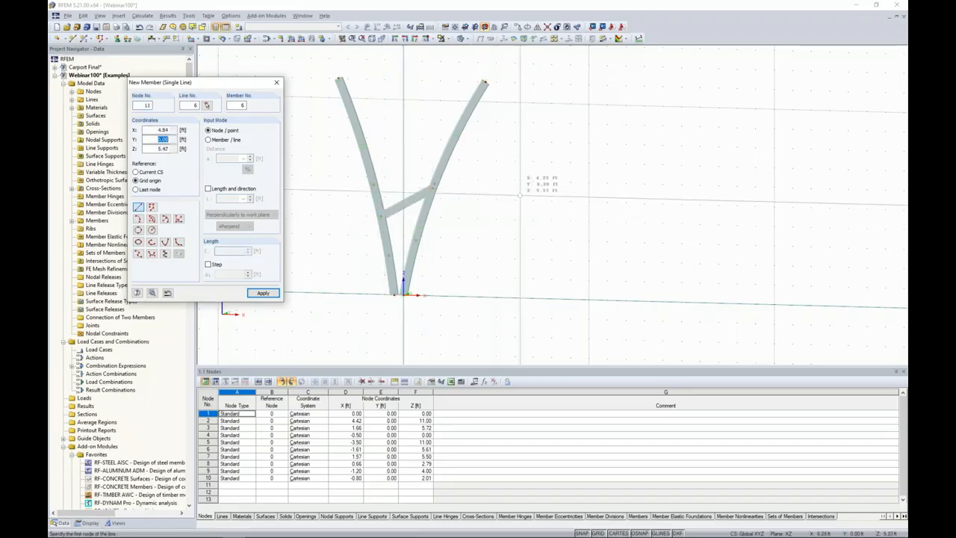
{"action": "key", "text": "Escape"}
Start a new single straight member and import the SHAPE-THIN cross-section SECTION 2 for it.
{"action": "middle_click_drag", "start_coordinate": [499, 205], "coordinate": [571, 247], "text": "ctrl"}
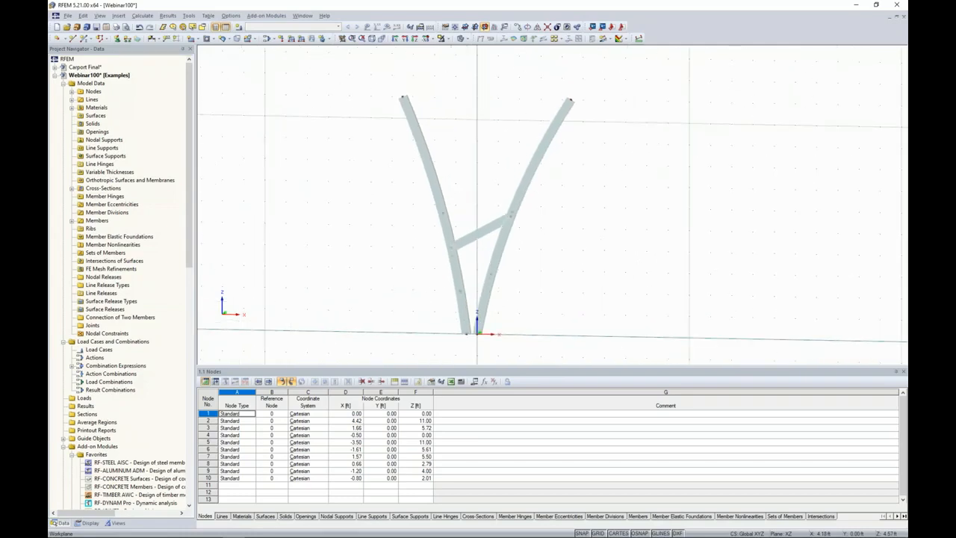
{"action": "middle_click_drag", "start_coordinate": [569, 238], "coordinate": [542, 234], "text": "ctrl"}
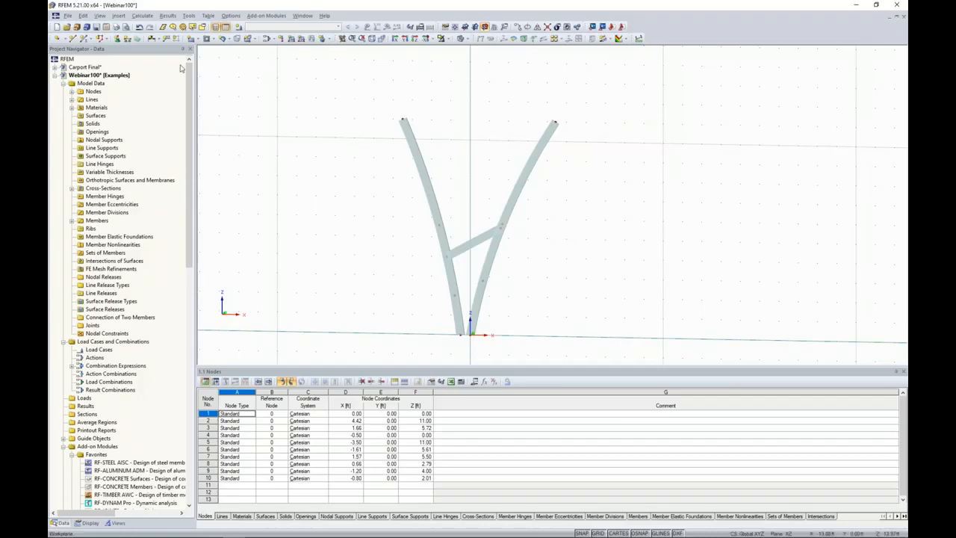
{"action": "left_click", "coordinate": [84, 40]}
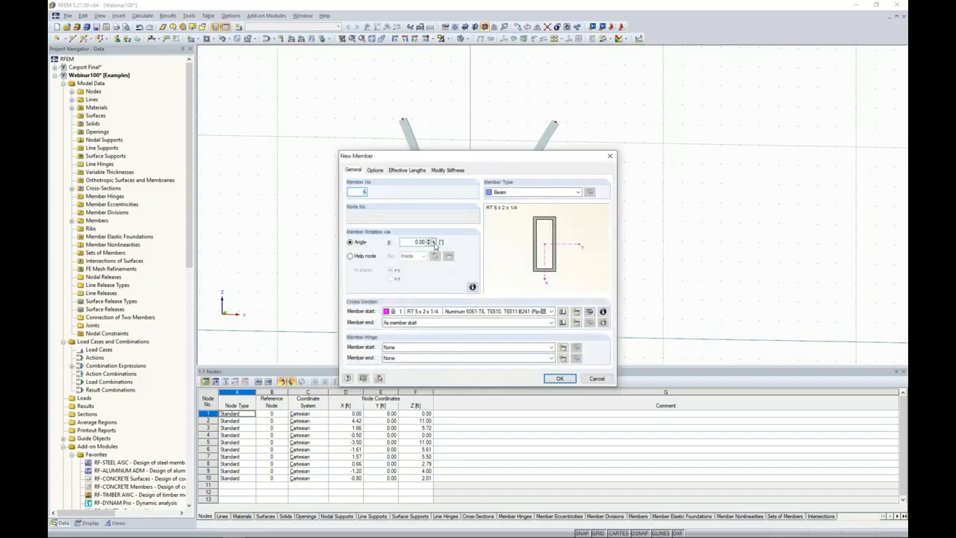
{"action": "left_click", "coordinate": [575, 311]}
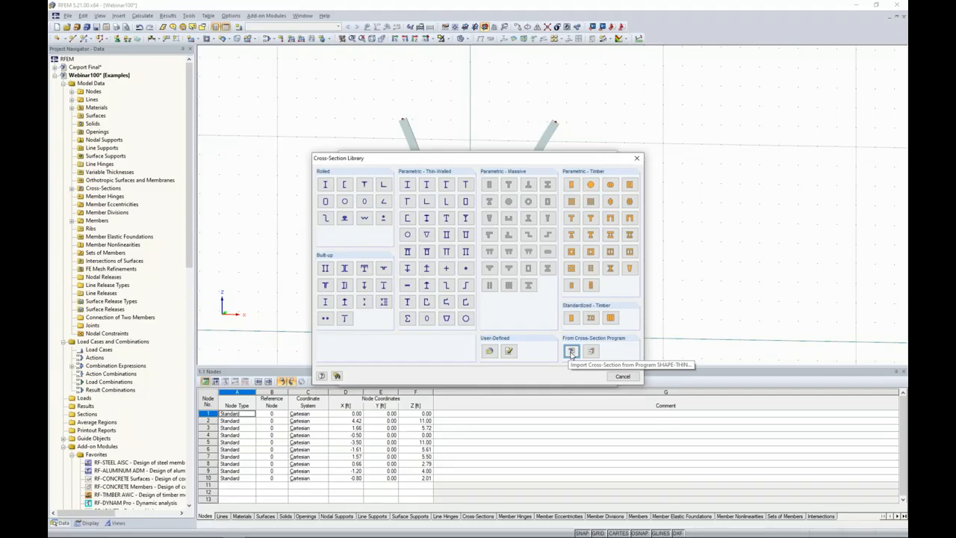
{"action": "left_click", "coordinate": [571, 351]}
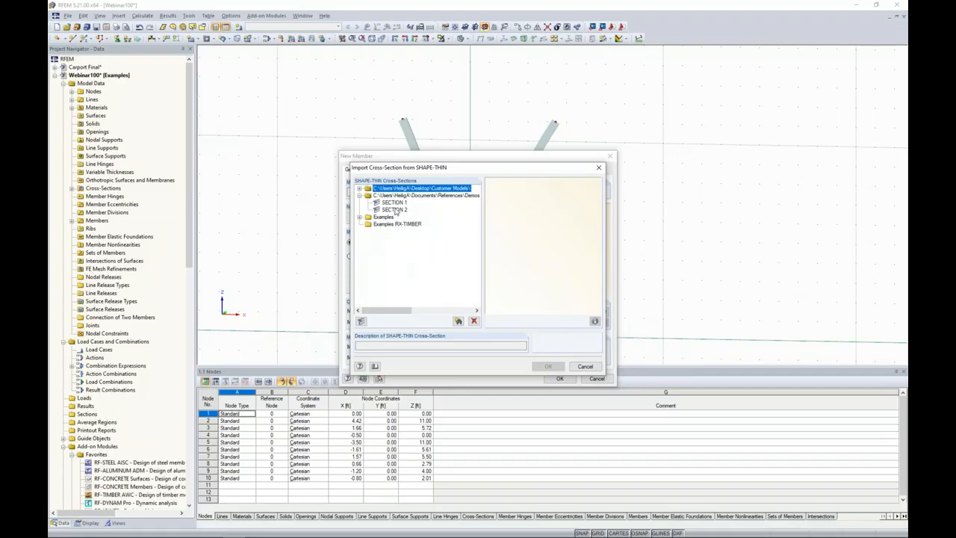
{"action": "left_click", "coordinate": [394, 209]}
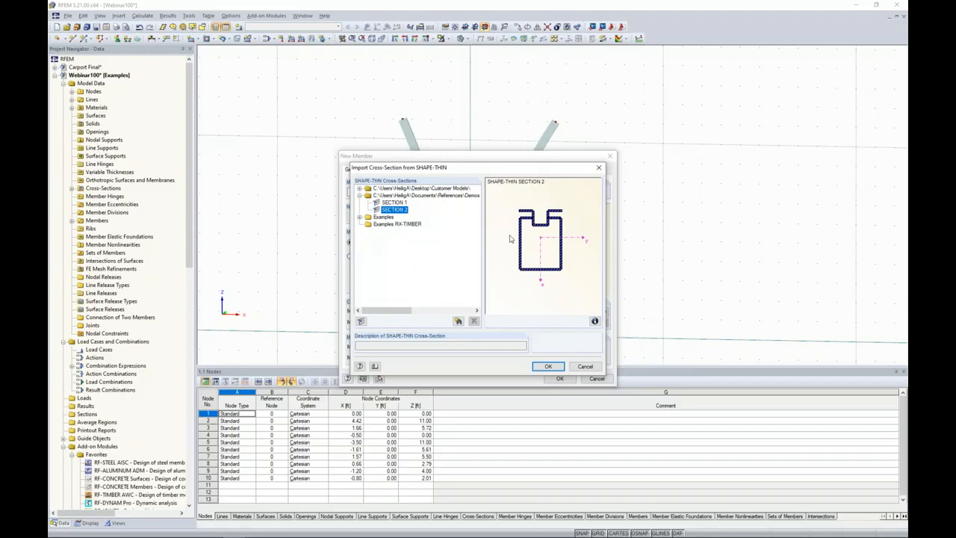
{"action": "left_click", "coordinate": [359, 218]}
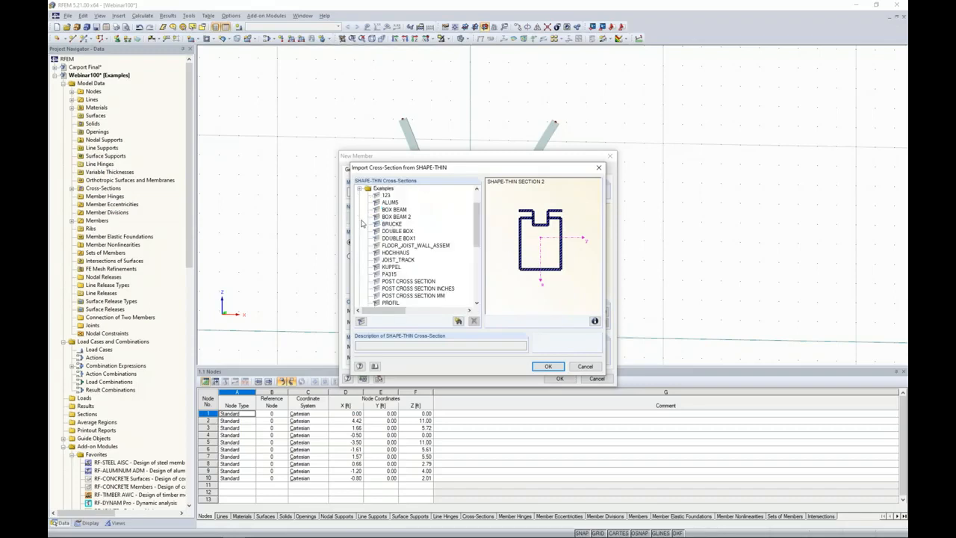
{"action": "left_click", "coordinate": [387, 210]}
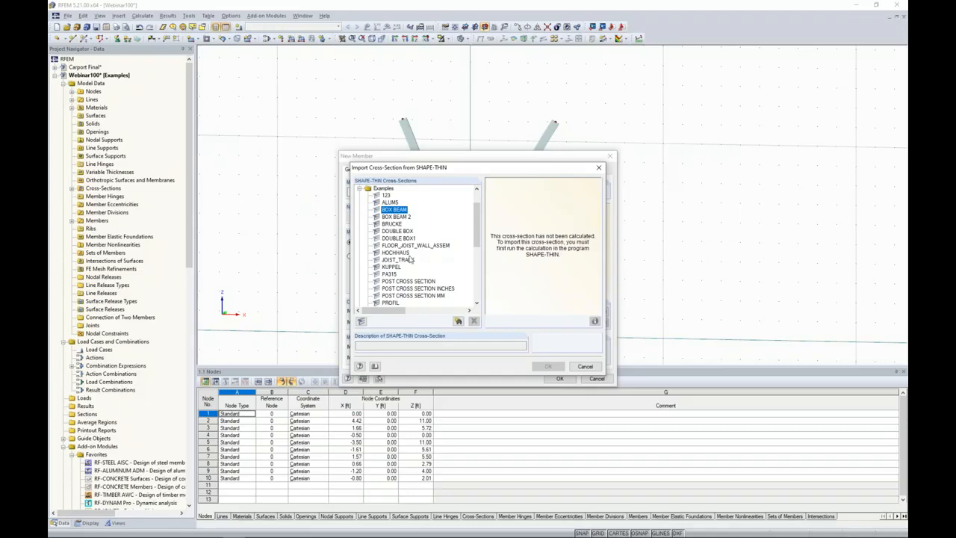
{"action": "left_click", "coordinate": [395, 209]}
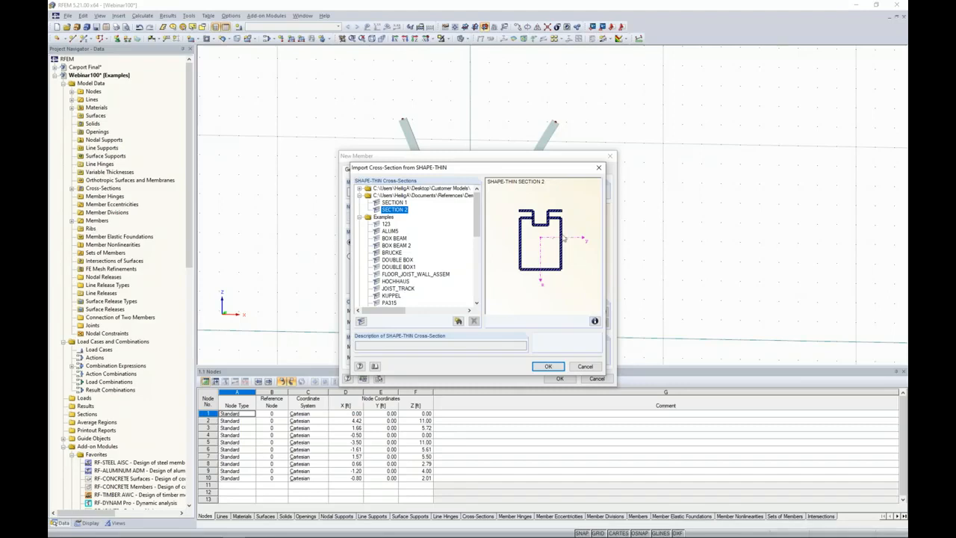
{"action": "left_click", "coordinate": [546, 367]}
{"action": "left_click", "coordinate": [446, 287]}
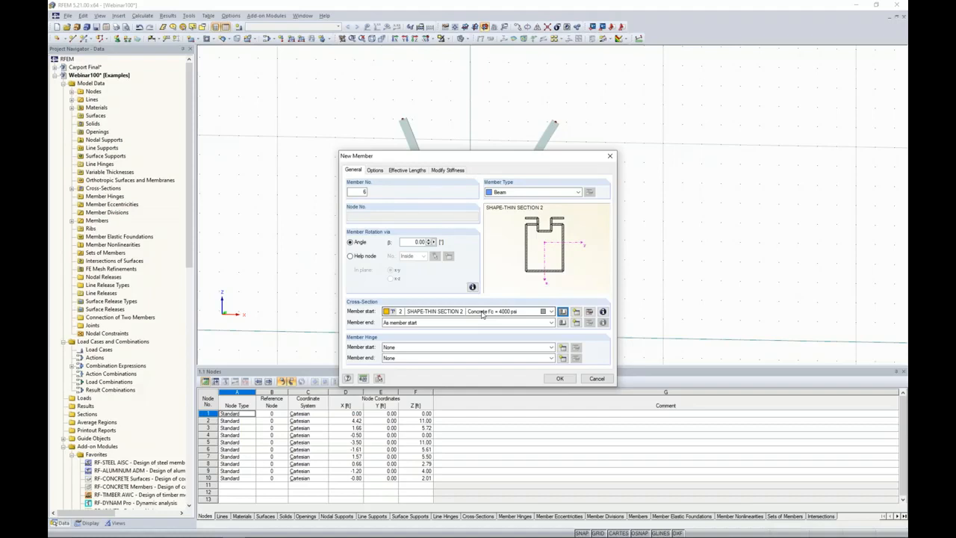
Assign the material Aluminum 6061-T6, T6510, T6511-B241 to the SHAPE-THIN SECTION 2 cross-section and accept the member definition.
{"action": "left_click", "coordinate": [590, 311]}
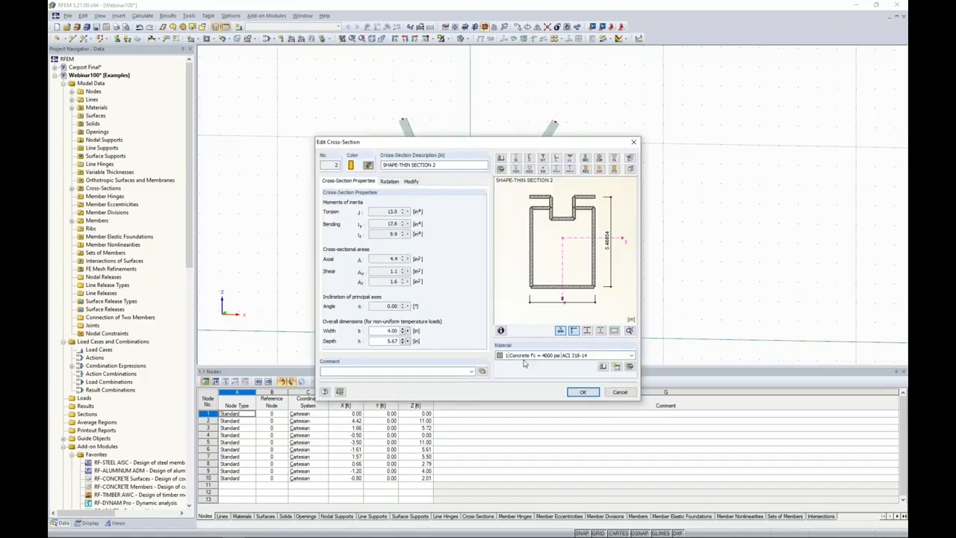
{"action": "left_click", "coordinate": [526, 355]}
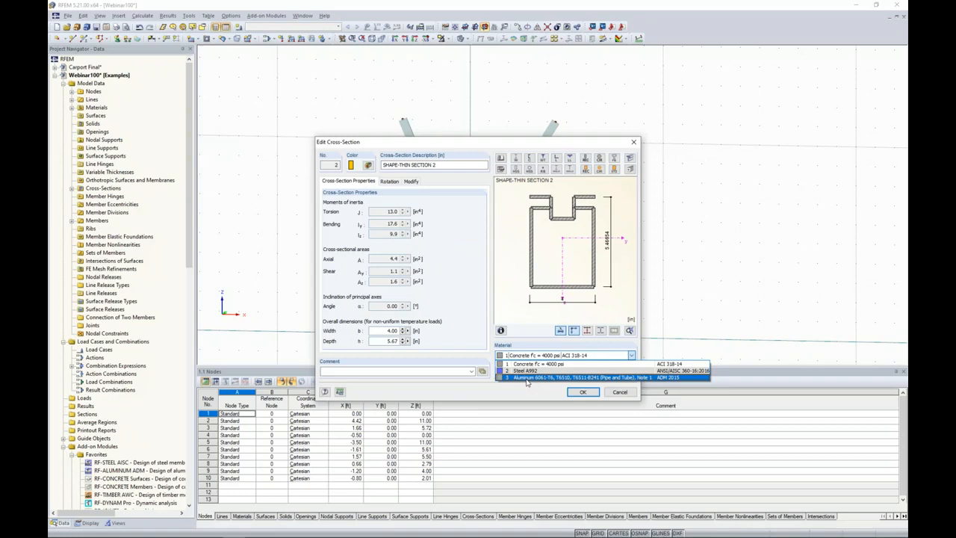
{"action": "left_click", "coordinate": [526, 379]}
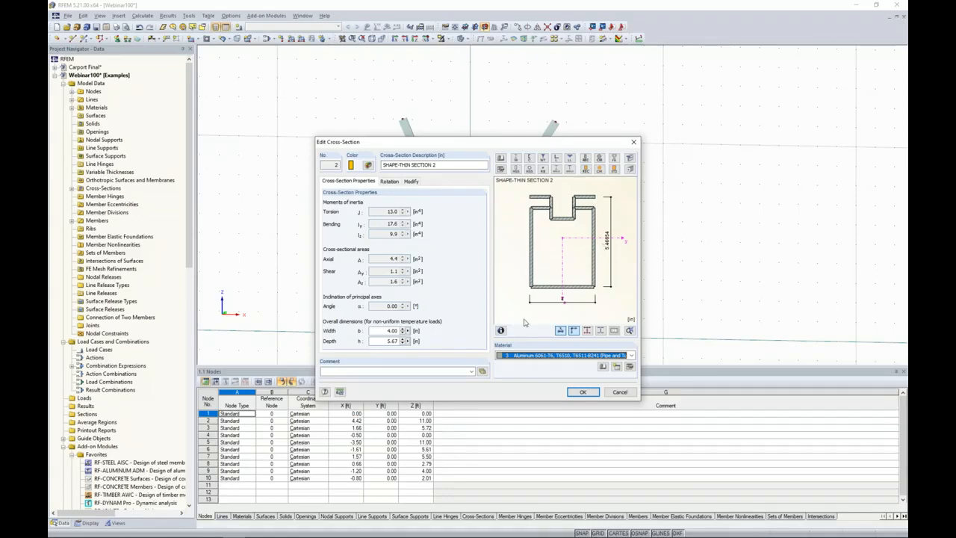
{"action": "left_click", "coordinate": [582, 391]}
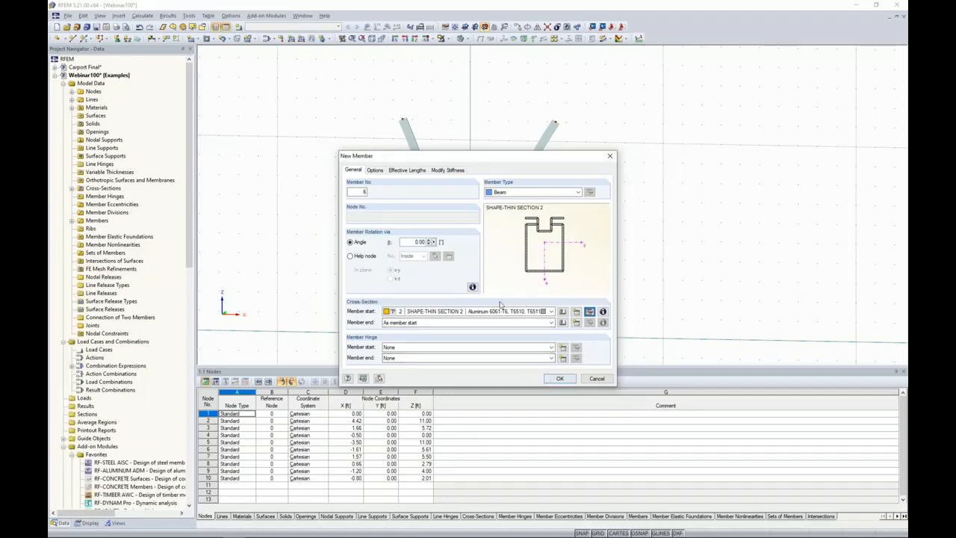
{"action": "left_click", "coordinate": [558, 378]}
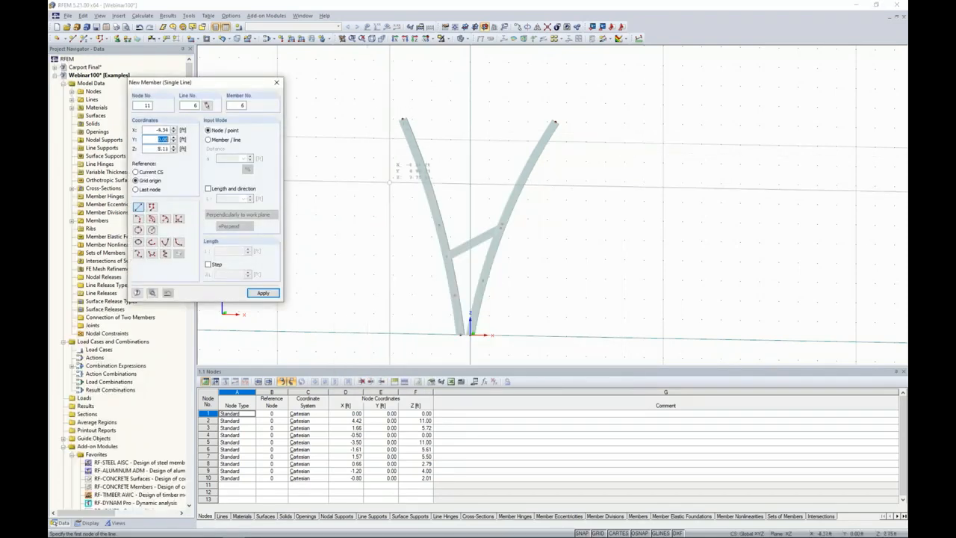
Move the work plane origin to the left arc's top node and draw a 15 ft horizontal beam from X -4 to X 11 ft.
{"action": "middle_click_drag", "start_coordinate": [394, 190], "coordinate": [437, 233]}
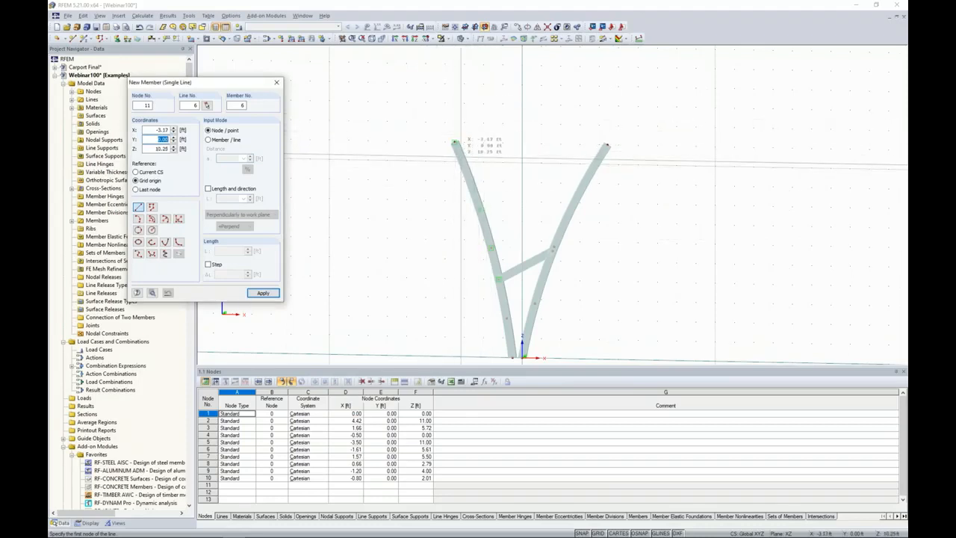
{"action": "left_click", "coordinate": [454, 28]}
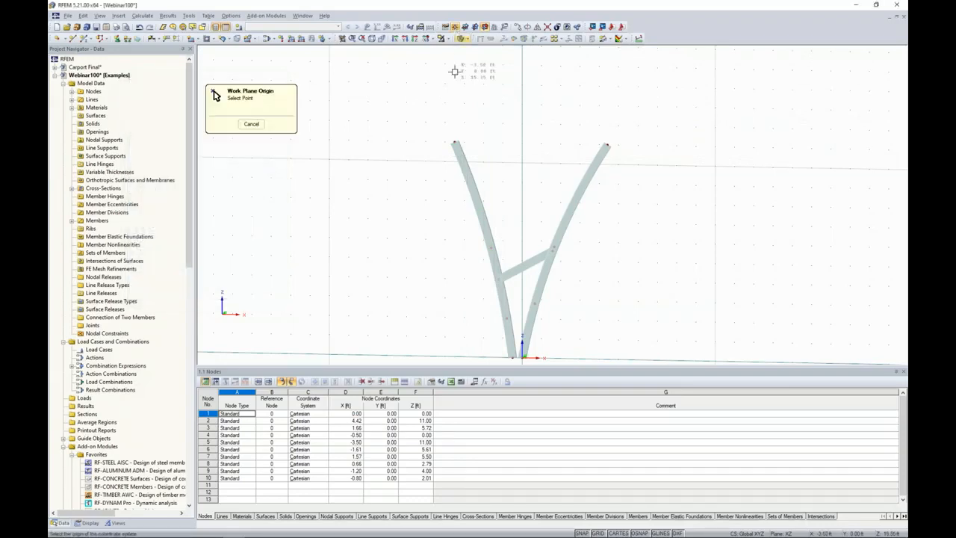
{"action": "left_click", "coordinate": [454, 142]}
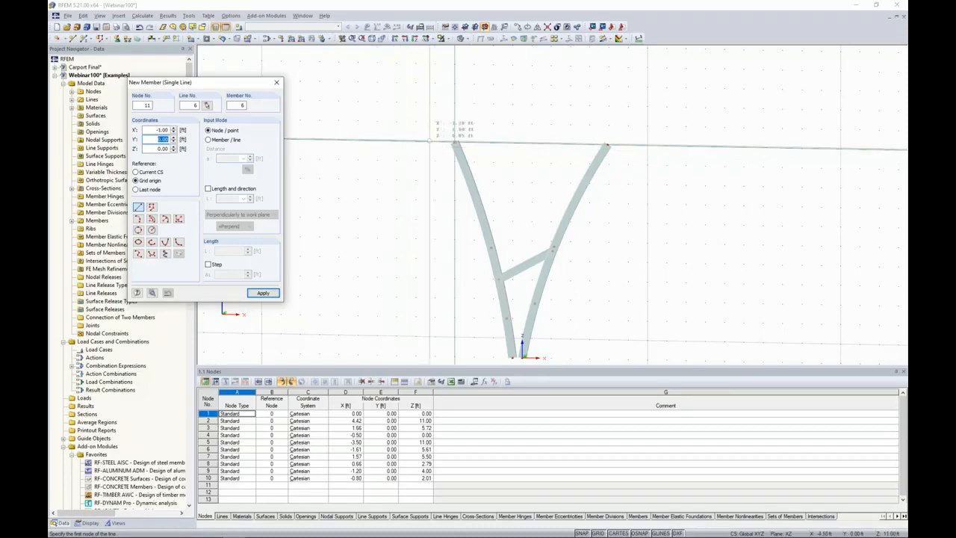
{"action": "left_click", "coordinate": [377, 138]}
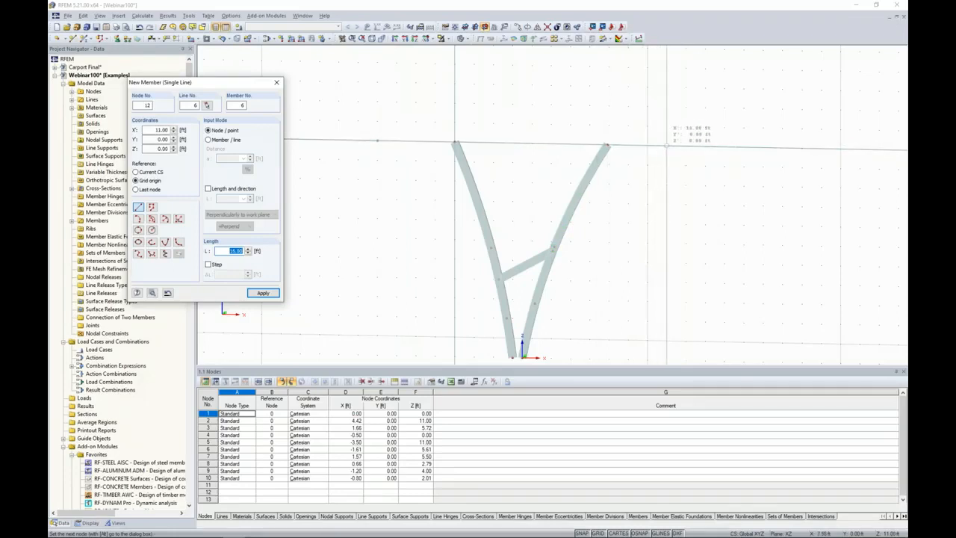
{"action": "left_click", "coordinate": [665, 144]}
{"action": "key", "text": "Escape"}
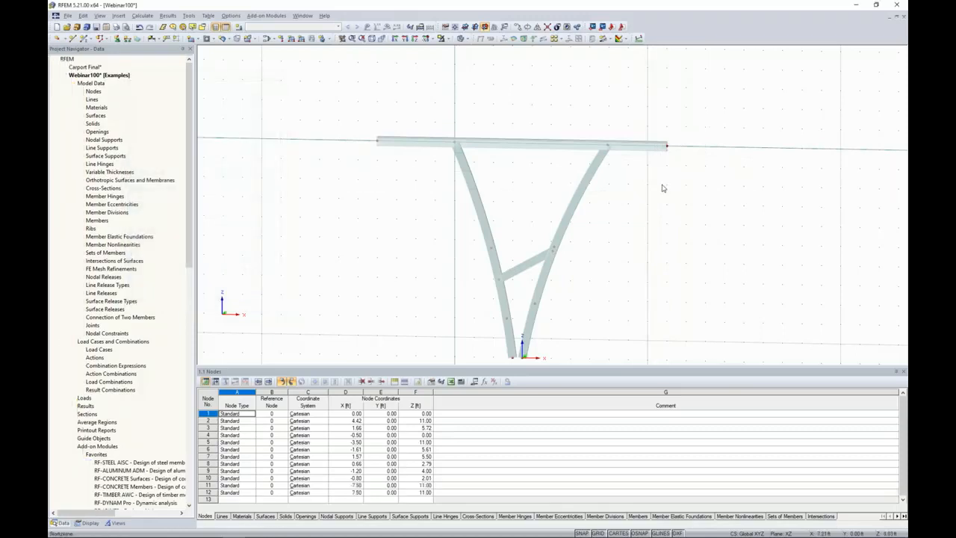
Hide the grid and examine the custom section's shape and orientation at the beam's right end.
{"action": "scroll", "coordinate": [630, 187], "scroll_direction": "up", "scroll_amount": 1}
{"action": "middle_click_drag", "start_coordinate": [630, 187], "coordinate": [552, 197], "text": "ctrl"}
{"action": "left_click", "coordinate": [598, 533]}
{"action": "middle_click_drag", "start_coordinate": [642, 199], "coordinate": [589, 175], "text": "ctrl"}
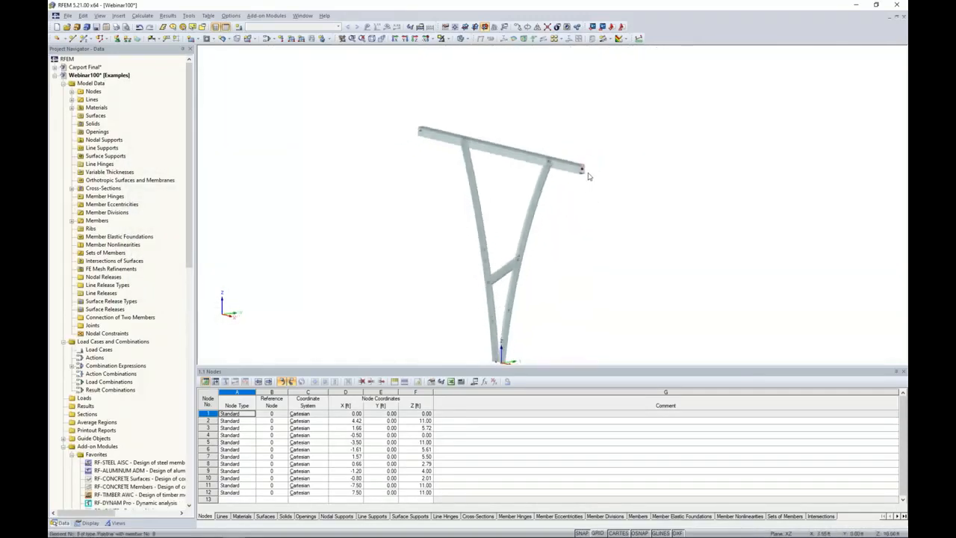
{"action": "scroll", "coordinate": [589, 175], "scroll_direction": "up", "scroll_amount": 3}
{"action": "scroll", "coordinate": [586, 173], "scroll_direction": "up", "scroll_amount": 2}
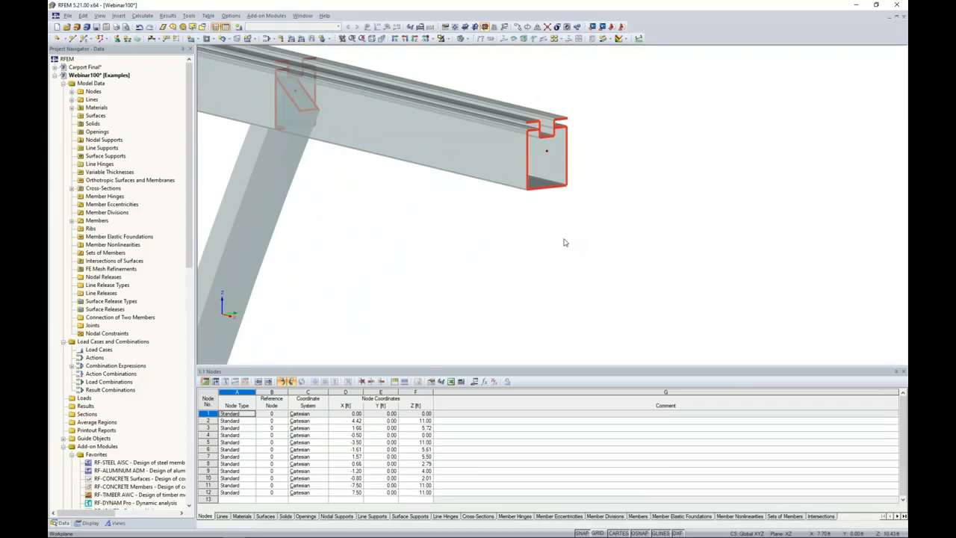
{"action": "scroll", "coordinate": [572, 235], "scroll_direction": "down", "scroll_amount": 5}
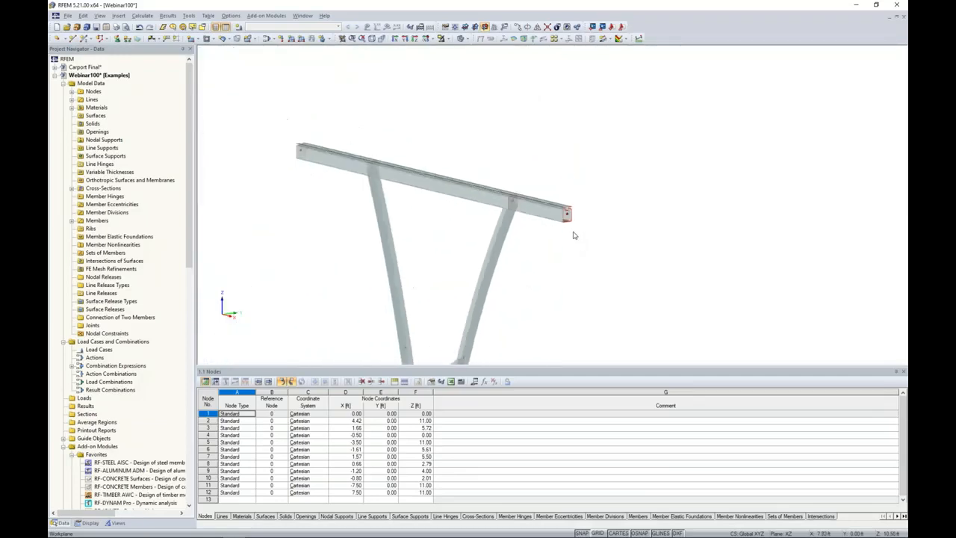
{"action": "middle_click_drag", "start_coordinate": [561, 277], "coordinate": [556, 170], "text": "ctrl"}
{"action": "scroll", "coordinate": [644, 253], "scroll_direction": "down", "scroll_amount": 4}
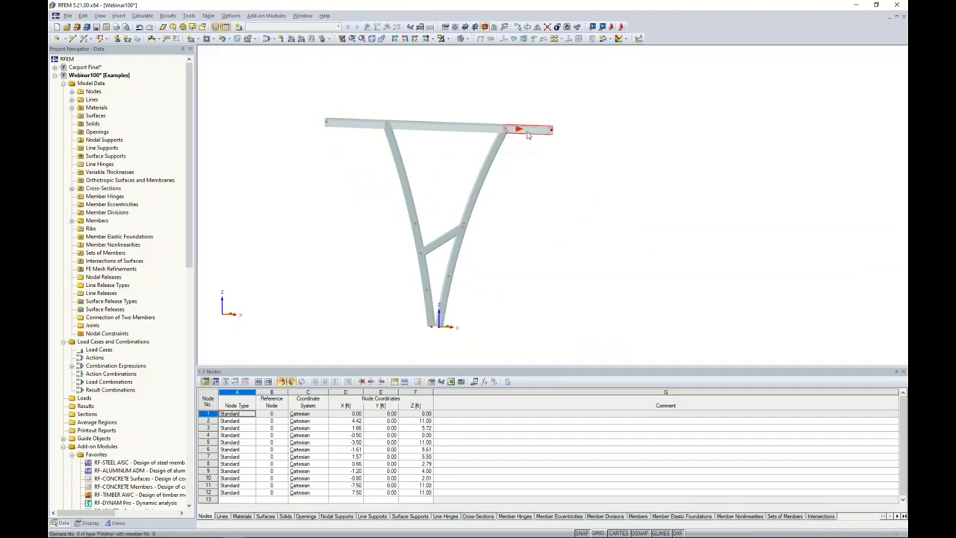
Set up 6 copies of all frame members plus the right arc's top node and the beam's left end node, offset 4.5 ft in Y.
{"action": "left_click", "coordinate": [355, 127]}
{"action": "left_click", "coordinate": [400, 172]}
{"action": "left_click", "coordinate": [477, 181]}
{"action": "left_click", "coordinate": [440, 240]}
{"action": "left_click", "coordinate": [446, 264]}
{"action": "left_click", "coordinate": [426, 283]}
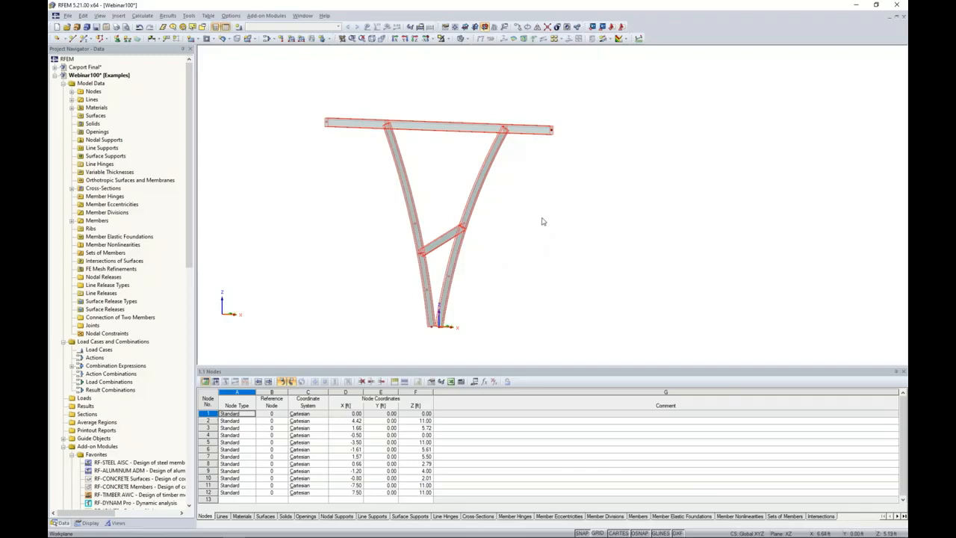
{"action": "left_click", "coordinate": [506, 131]}
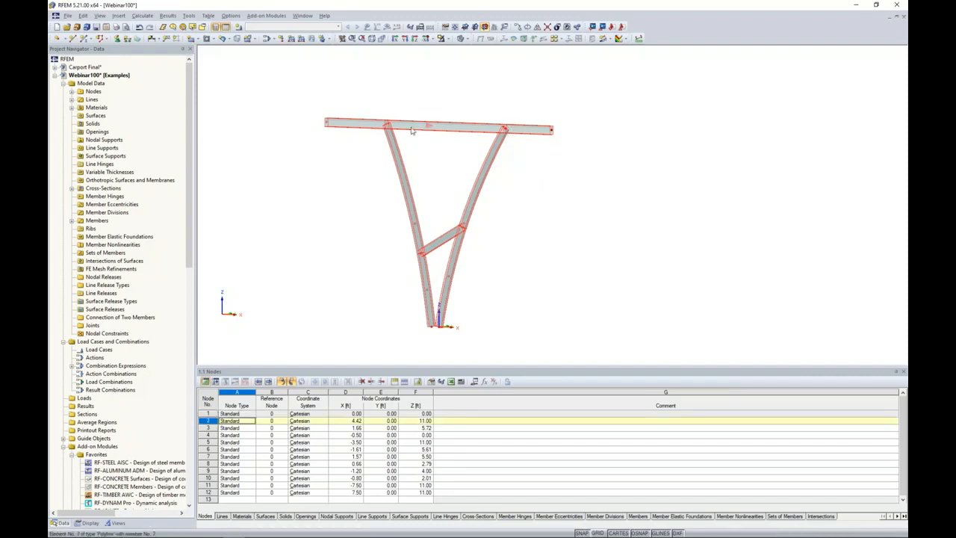
{"action": "left_click", "coordinate": [327, 124], "text": "ctrl"}
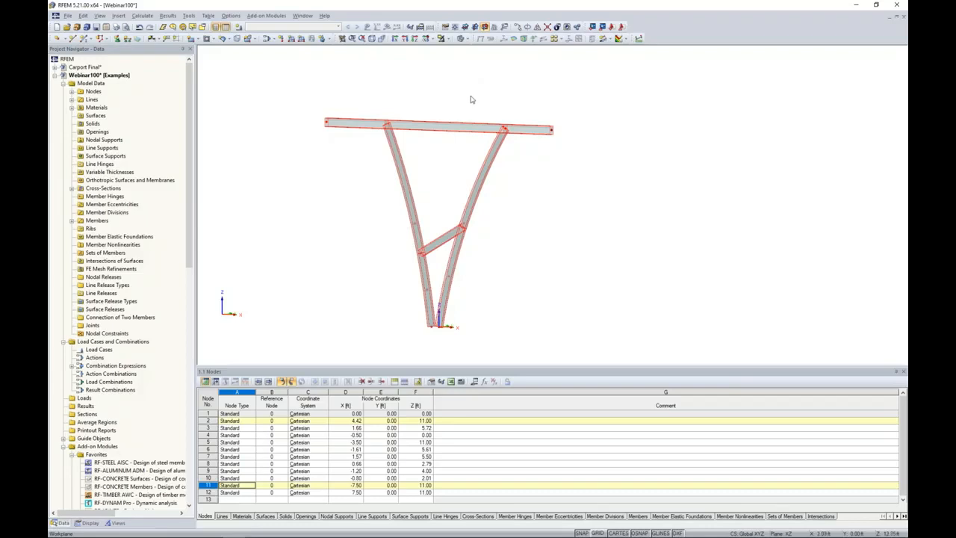
{"action": "scroll", "coordinate": [470, 98], "scroll_direction": "down", "scroll_amount": 2}
{"action": "middle_click_drag", "start_coordinate": [467, 98], "coordinate": [474, 118]}
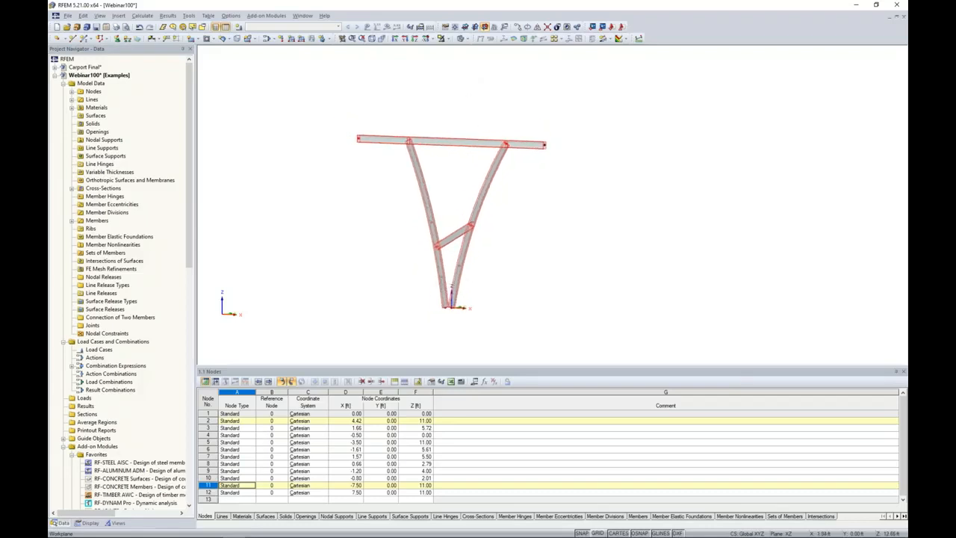
{"action": "left_click", "coordinate": [516, 28]}
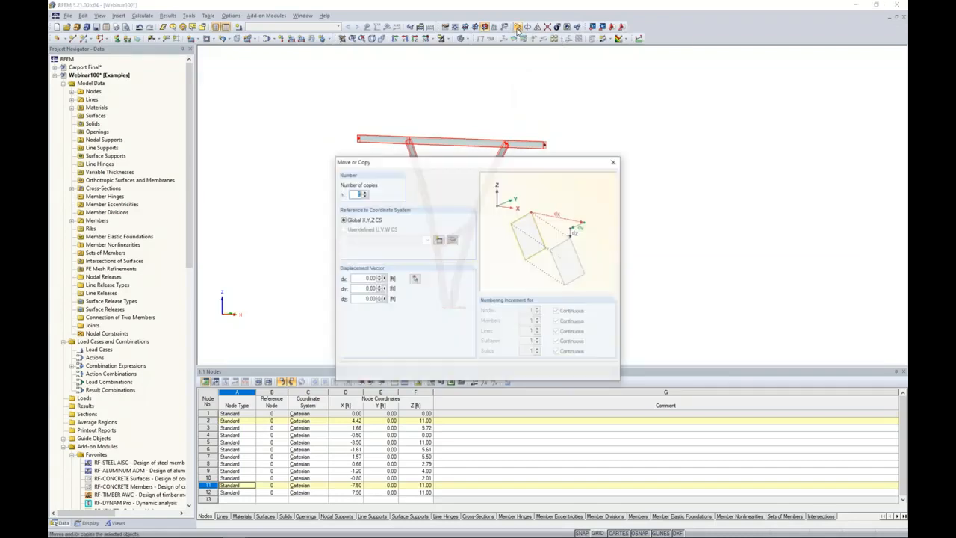
{"action": "left_click_drag", "start_coordinate": [470, 163], "coordinate": [575, 98]}
{"action": "type", "text": "6"}
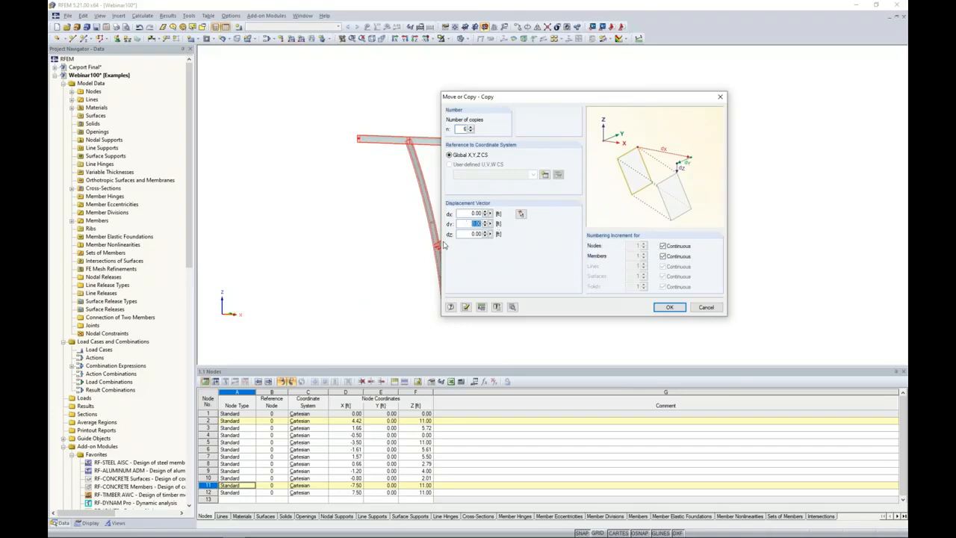
{"action": "type", "text": "4.5"}
In the copy's detail settings, enable creating new lines and new members between the selected nodes and their copies.
{"action": "left_click", "coordinate": [513, 307]}
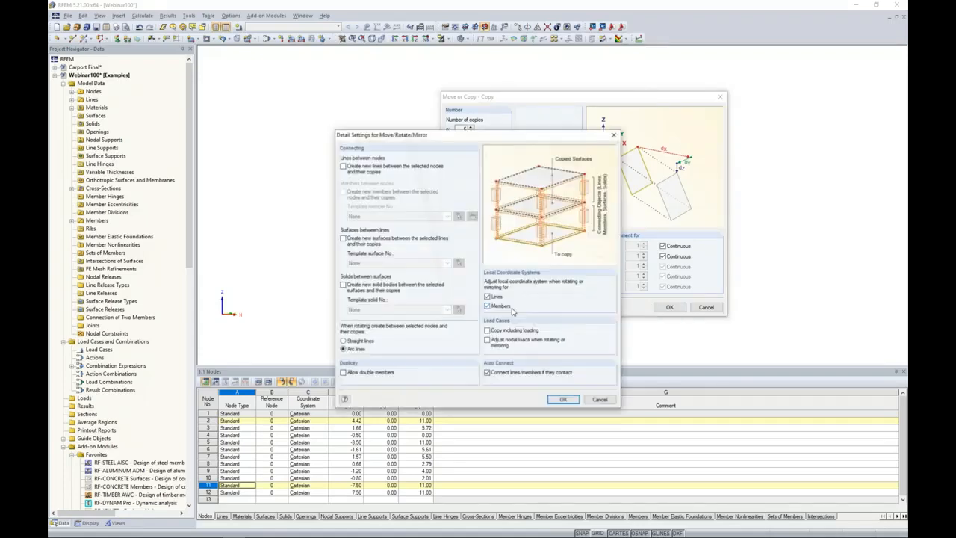
{"action": "left_click_drag", "start_coordinate": [494, 137], "coordinate": [597, 129]}
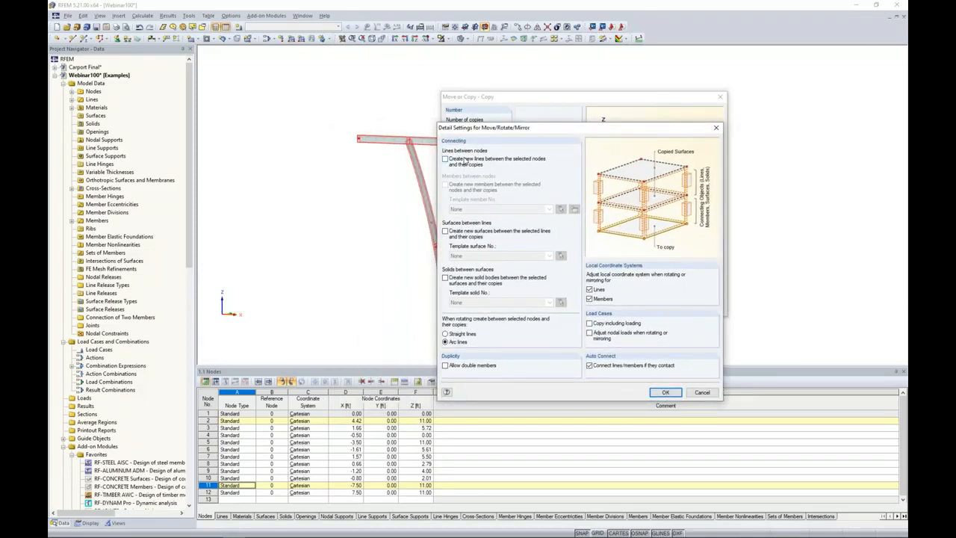
{"action": "left_click", "coordinate": [446, 159]}
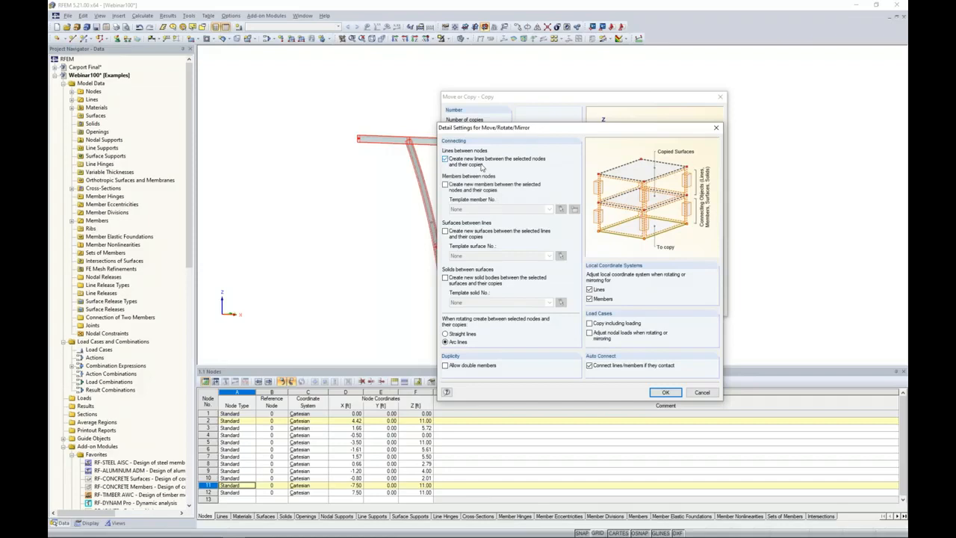
{"action": "left_click", "coordinate": [445, 185]}
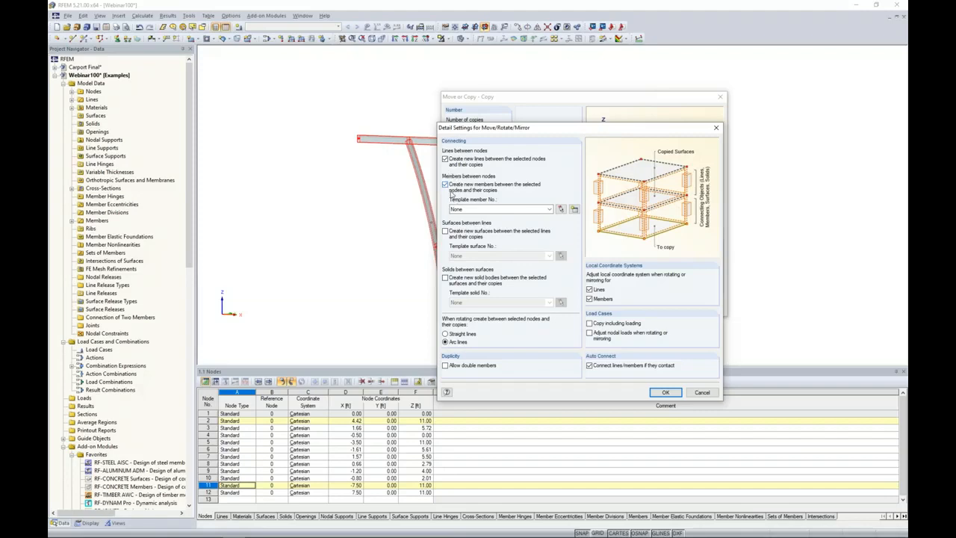
Define a new template member for the connections and choose the ADM 2015 square hollow section RT 3 x 3 x 0.125.
{"action": "left_click", "coordinate": [574, 209]}
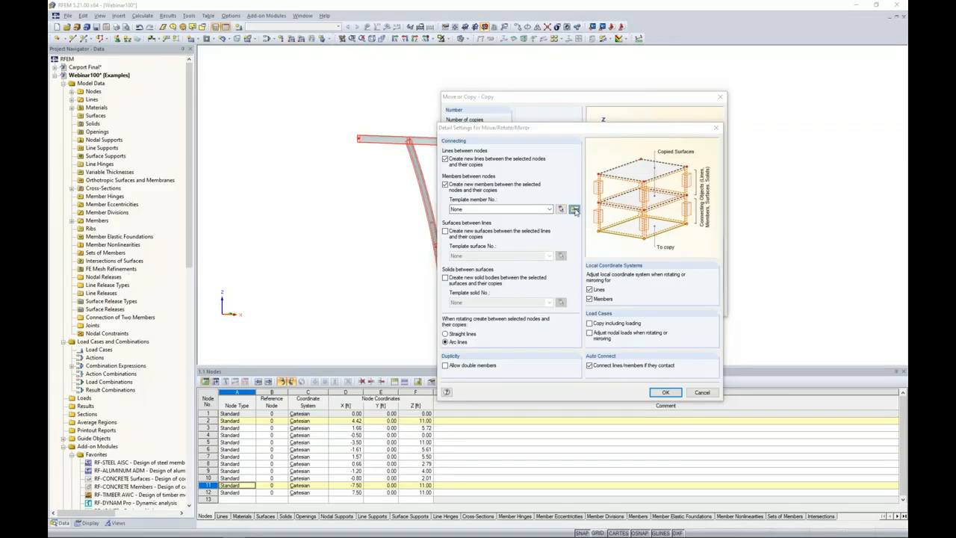
{"action": "left_click_drag", "start_coordinate": [576, 149], "coordinate": [473, 134]}
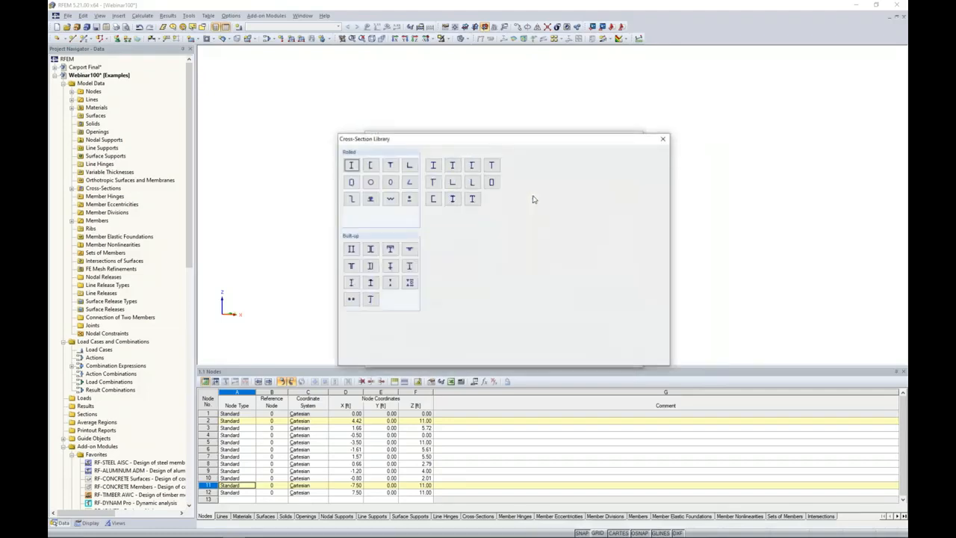
{"action": "left_click", "coordinate": [352, 183]}
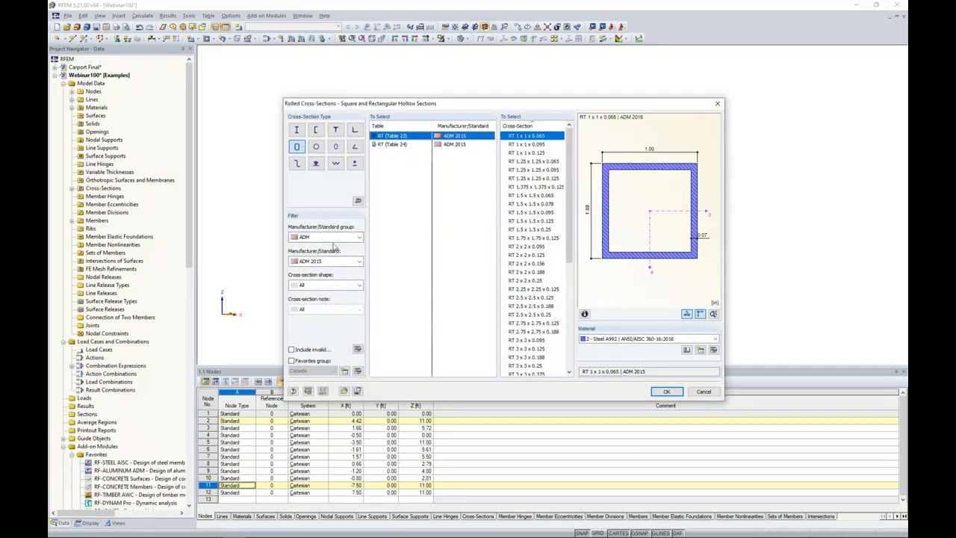
{"action": "left_click_drag", "start_coordinate": [570, 207], "coordinate": [563, 250]}
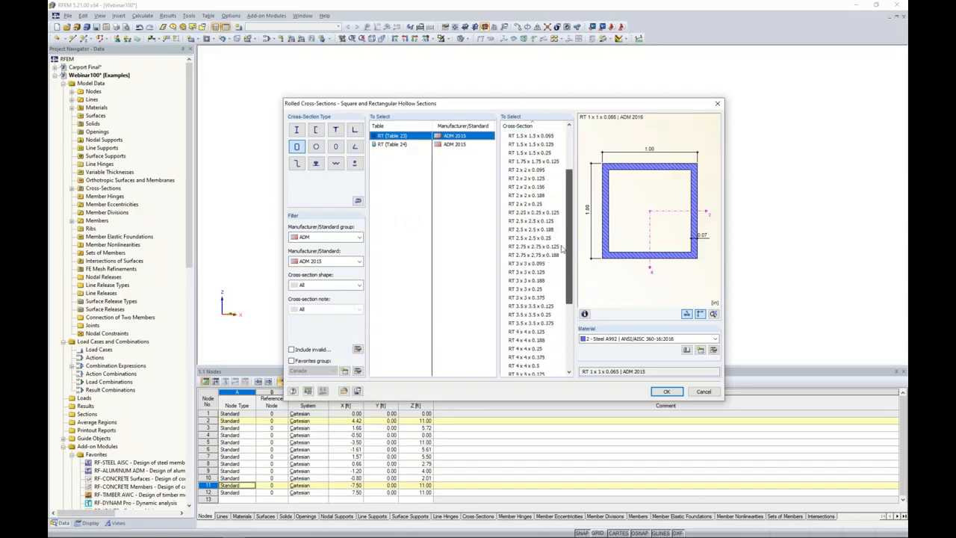
{"action": "left_click", "coordinate": [529, 275]}
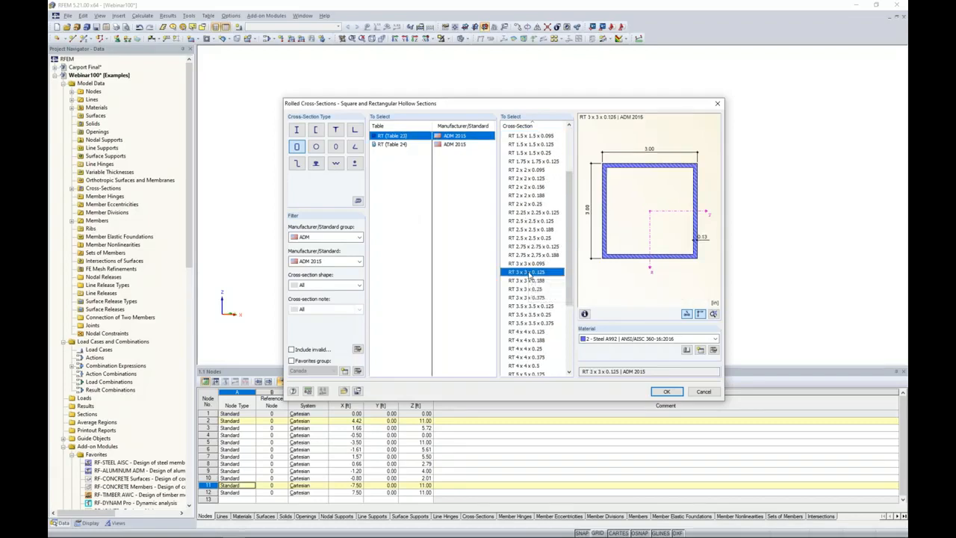
Assign Aluminum 6061-T6, T6510, T6511-B241 to the hollow section and accept the template member.
{"action": "left_click", "coordinate": [616, 340]}
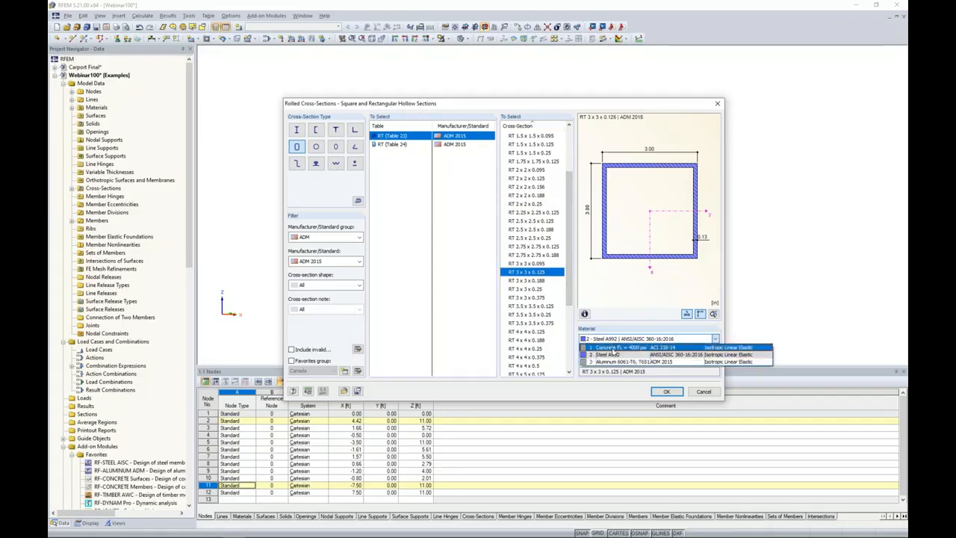
{"action": "left_click", "coordinate": [614, 363]}
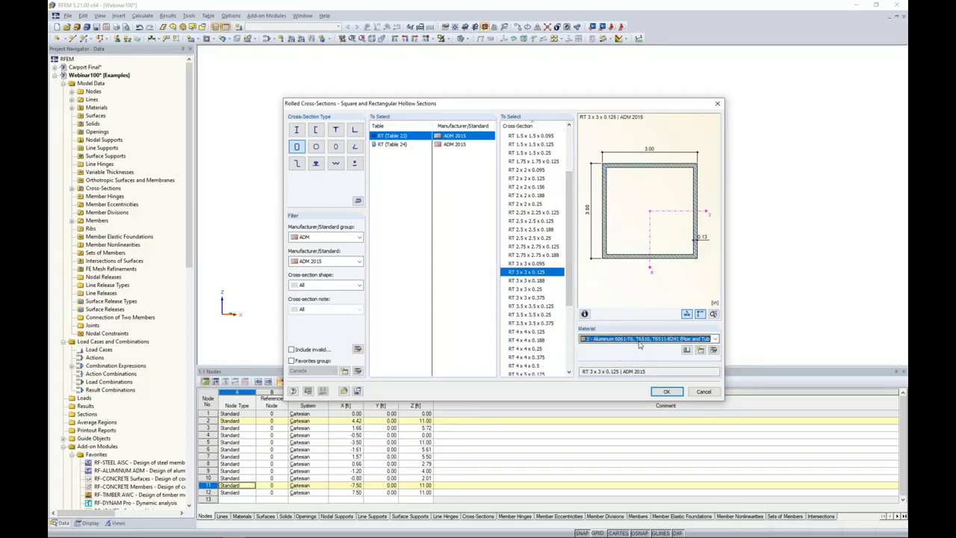
{"action": "left_click", "coordinate": [667, 391]}
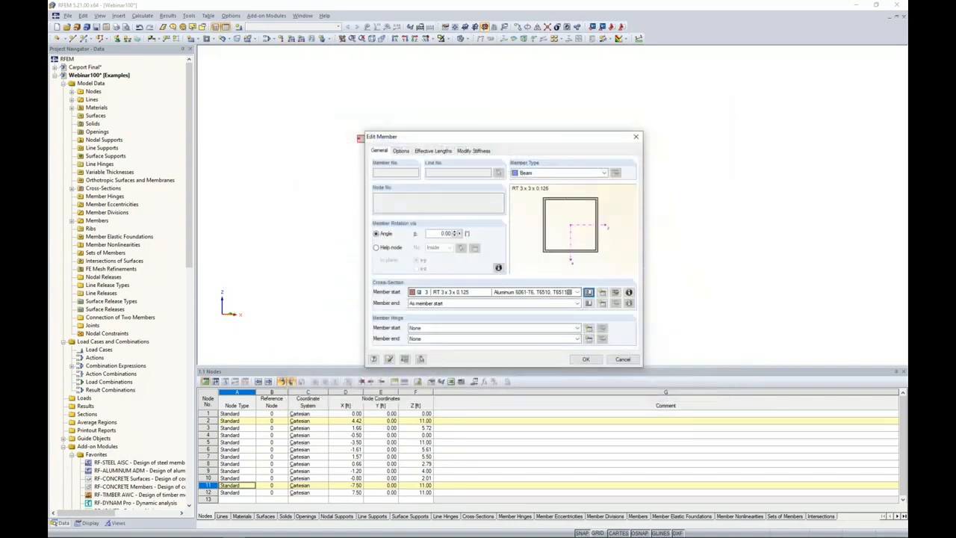
{"action": "left_click", "coordinate": [586, 359]}
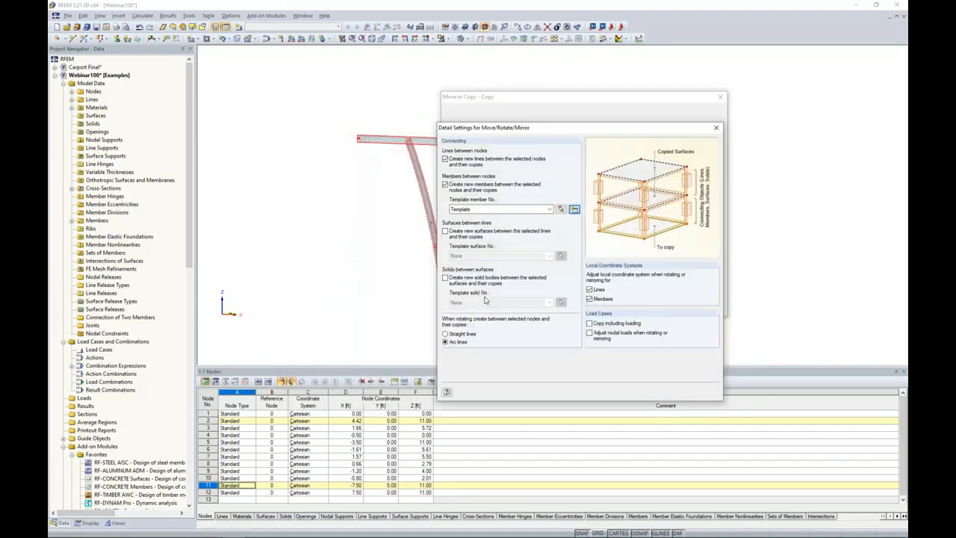
Accept the detail settings and create the frame copies with their connecting members.
{"action": "left_click", "coordinate": [589, 299]}
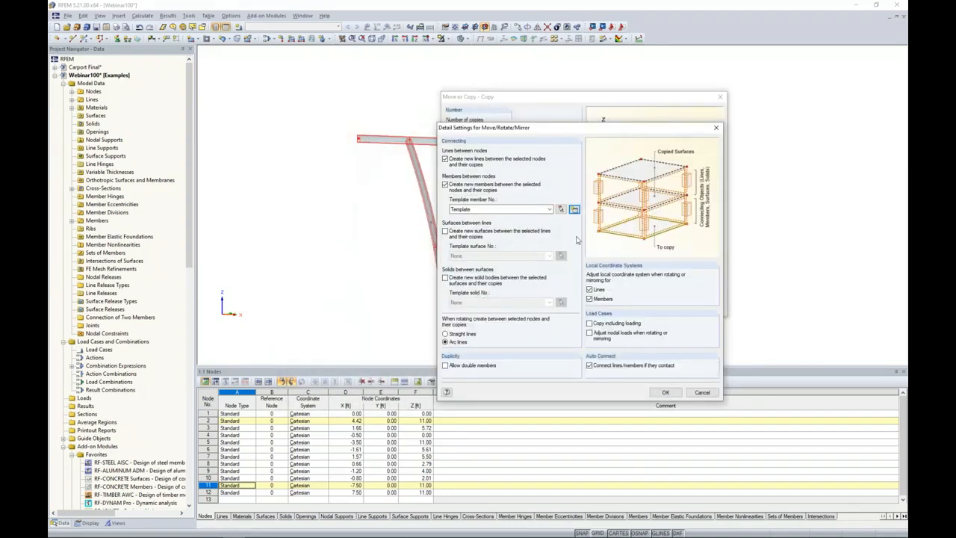
{"action": "left_click", "coordinate": [660, 393]}
{"action": "left_click", "coordinate": [666, 308]}
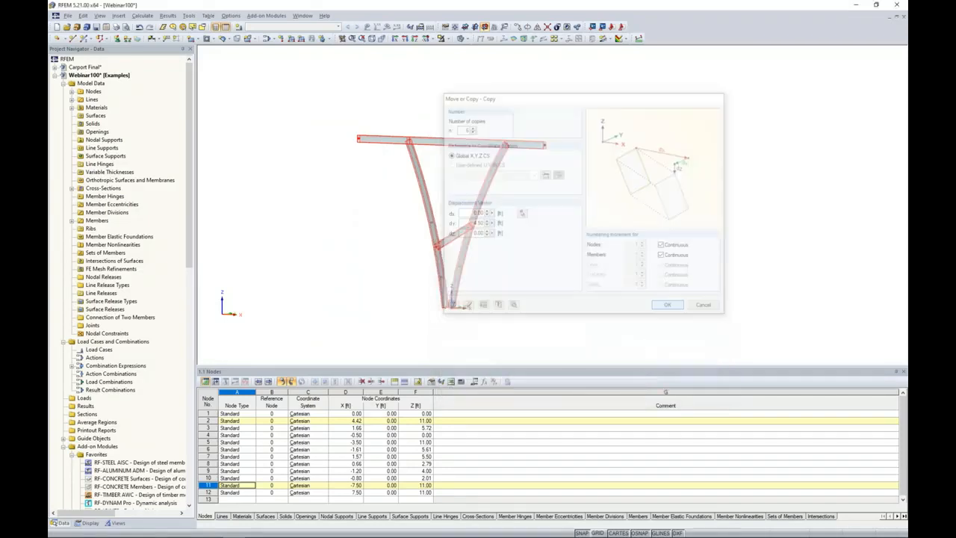
Delete the curved arms and struts below the roof of the second, fourth and sixth frames, viewed from the side.
{"action": "middle_click_drag", "start_coordinate": [592, 297], "coordinate": [598, 313], "text": "ctrl"}
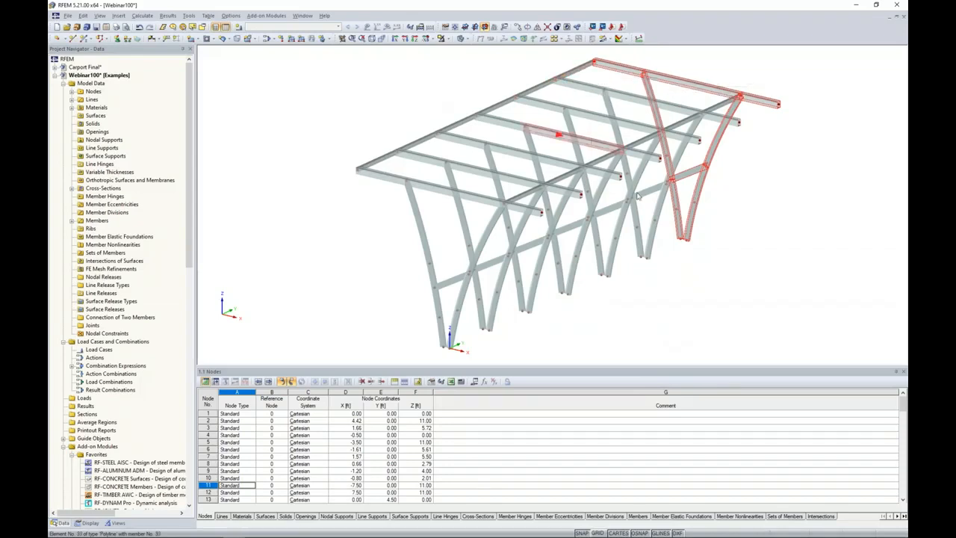
{"action": "middle_click_drag", "start_coordinate": [645, 333], "coordinate": [464, 301], "text": "ctrl"}
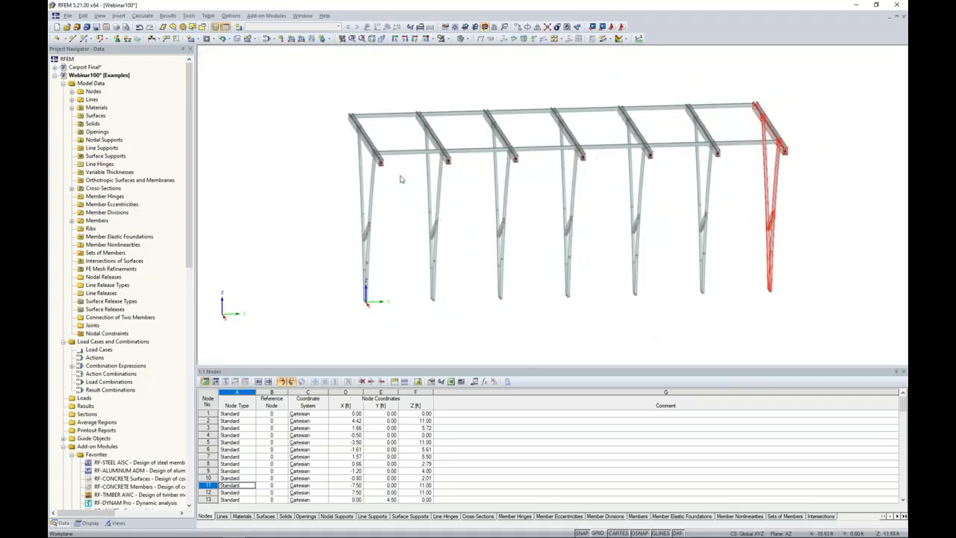
{"action": "middle_click_drag", "start_coordinate": [469, 266], "coordinate": [437, 219], "text": "ctrl"}
{"action": "left_click_drag", "start_coordinate": [458, 325], "coordinate": [411, 168]}
{"action": "left_click_drag", "start_coordinate": [592, 324], "coordinate": [537, 161], "text": "ctrl"}
{"action": "left_click_drag", "start_coordinate": [733, 329], "coordinate": [670, 168], "text": "ctrl"}
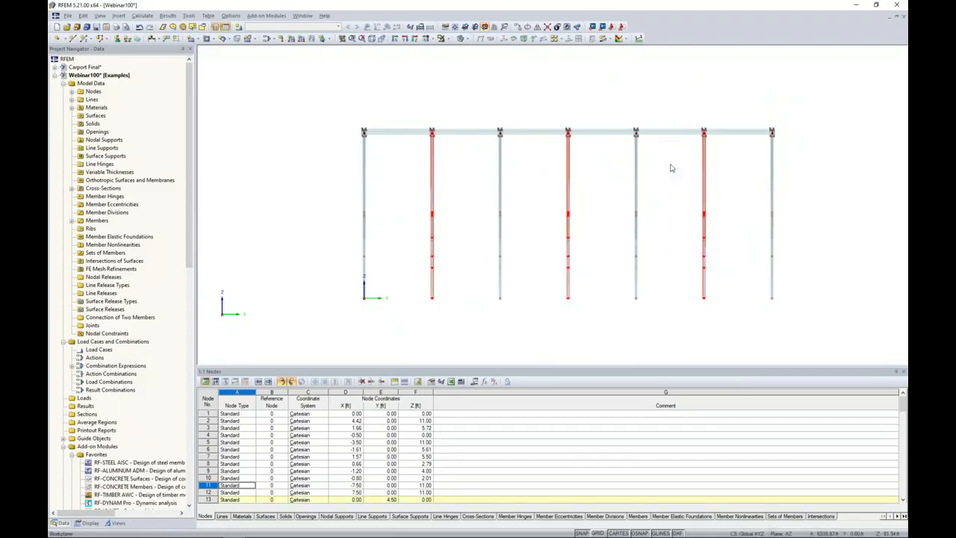
{"action": "key", "text": "Delete"}
Select all roof beams and connecting members and set up a 3D Chamfer of -5° about the Y axis in direction Z.
{"action": "middle_click_drag", "start_coordinate": [565, 179], "coordinate": [720, 247], "text": "ctrl"}
{"action": "middle_click_drag", "start_coordinate": [636, 294], "coordinate": [661, 269], "text": "ctrl"}
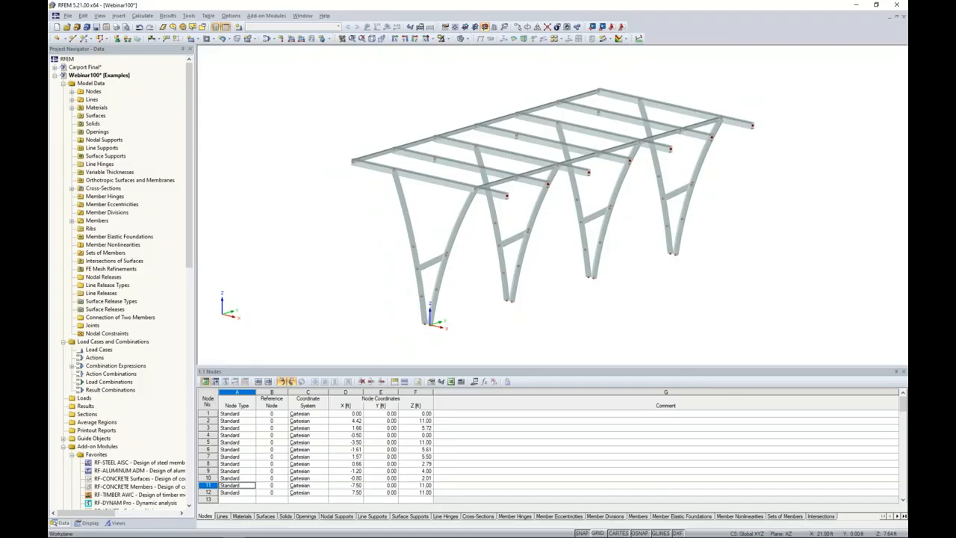
{"action": "middle_click_drag", "start_coordinate": [643, 298], "coordinate": [787, 256], "text": "ctrl"}
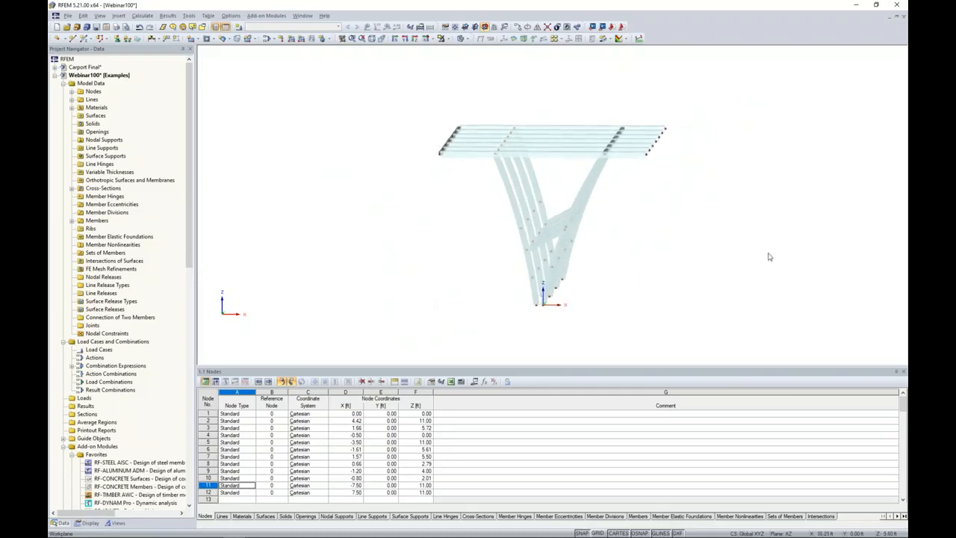
{"action": "middle_click_drag", "start_coordinate": [629, 218], "coordinate": [590, 234], "text": "ctrl"}
{"action": "scroll", "coordinate": [561, 192], "scroll_direction": "up", "scroll_amount": 2}
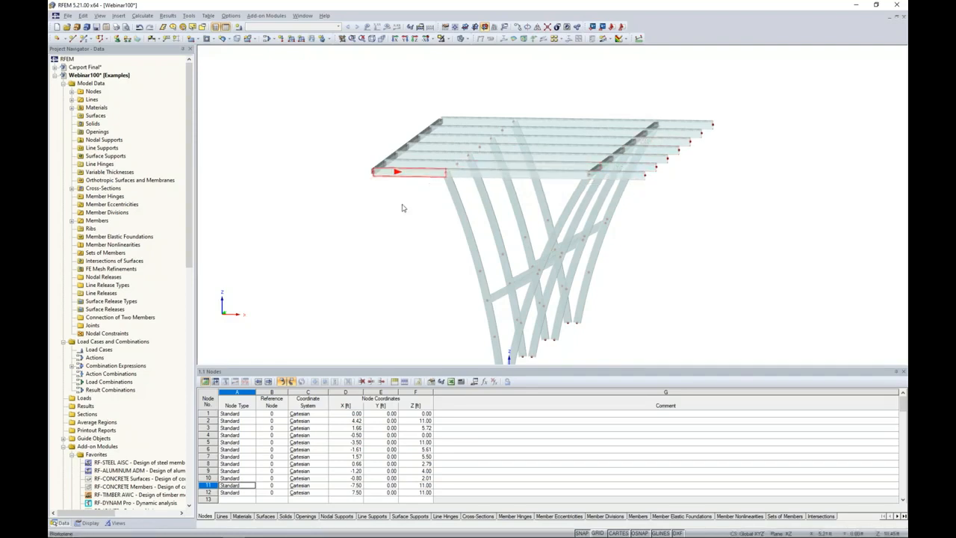
{"action": "middle_click_drag", "start_coordinate": [415, 251], "coordinate": [435, 246], "text": "ctrl"}
{"action": "left_click_drag", "start_coordinate": [357, 95], "coordinate": [724, 187]}
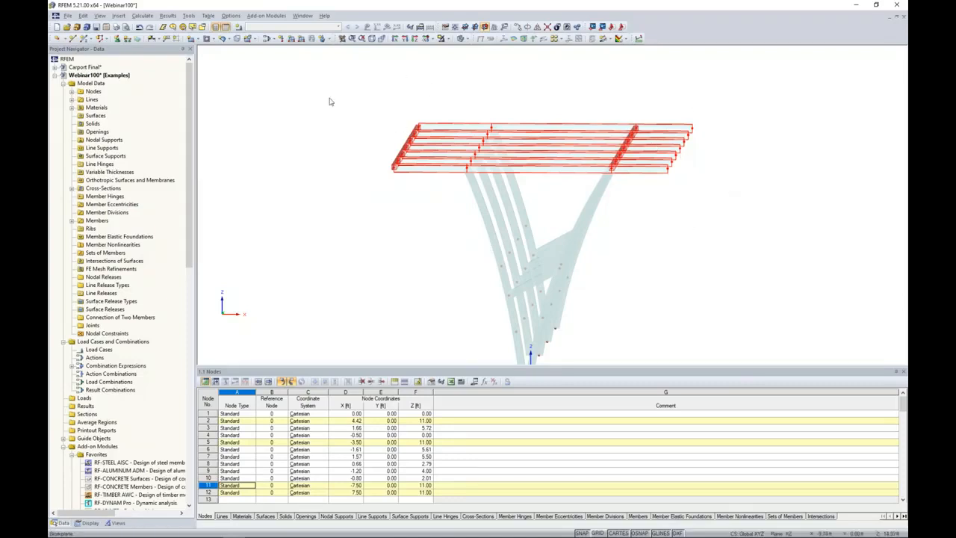
{"action": "left_click", "coordinate": [82, 16]}
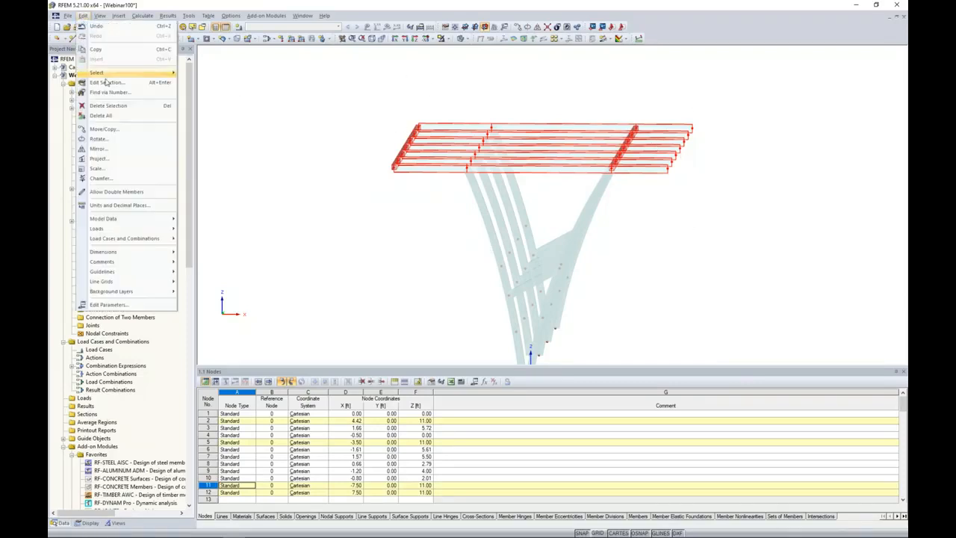
{"action": "left_click", "coordinate": [108, 180]}
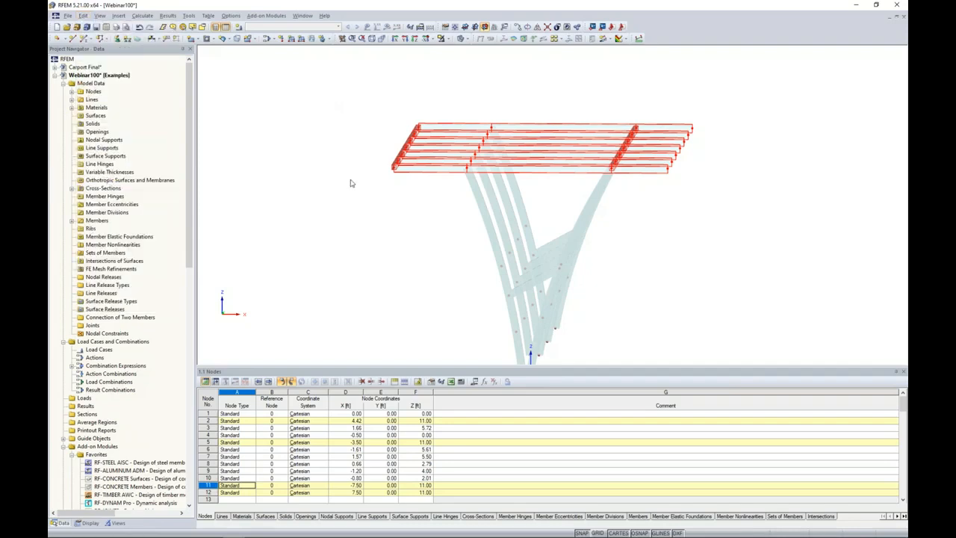
{"action": "left_click_drag", "start_coordinate": [353, 179], "coordinate": [368, 179]}
{"action": "type", "text": "-5"}
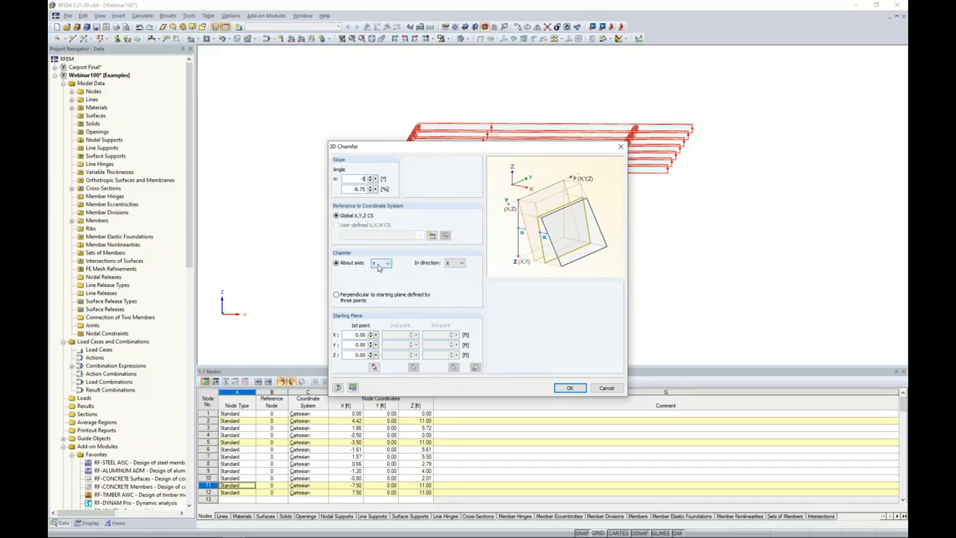
{"action": "left_click", "coordinate": [450, 263]}
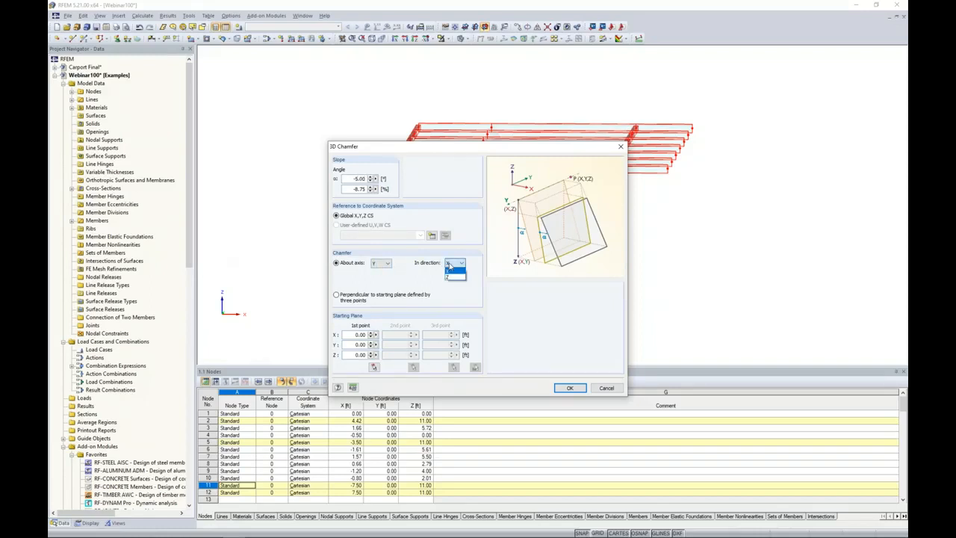
{"action": "left_click", "coordinate": [454, 276]}
Set the chamfer's starting point at the front frame's right arc top node (4.42, 0, 11 ft) and apply the roof slope.
{"action": "left_click", "coordinate": [374, 366]}
{"action": "middle_click_drag", "start_coordinate": [652, 214], "coordinate": [608, 227], "text": "ctrl"}
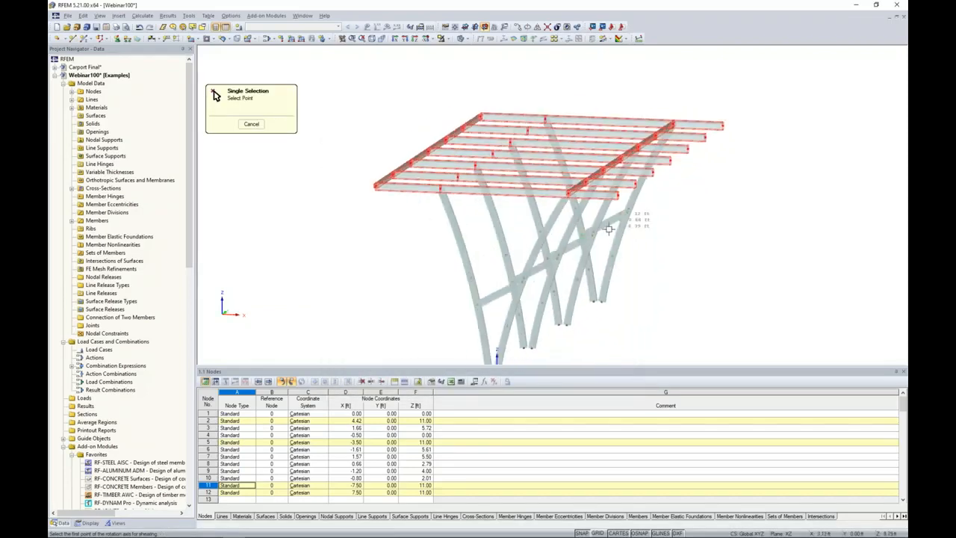
{"action": "left_click", "coordinate": [569, 192]}
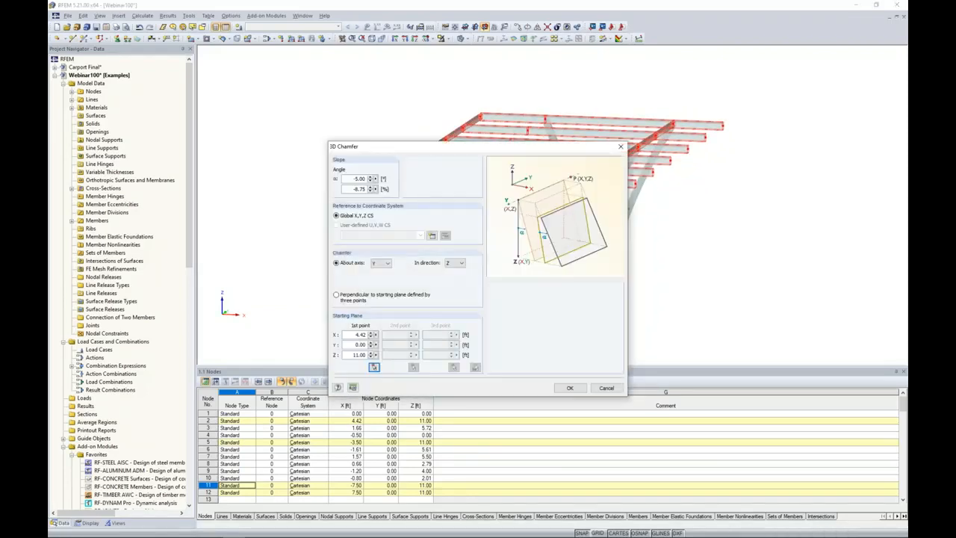
{"action": "left_click_drag", "start_coordinate": [561, 147], "coordinate": [471, 153]}
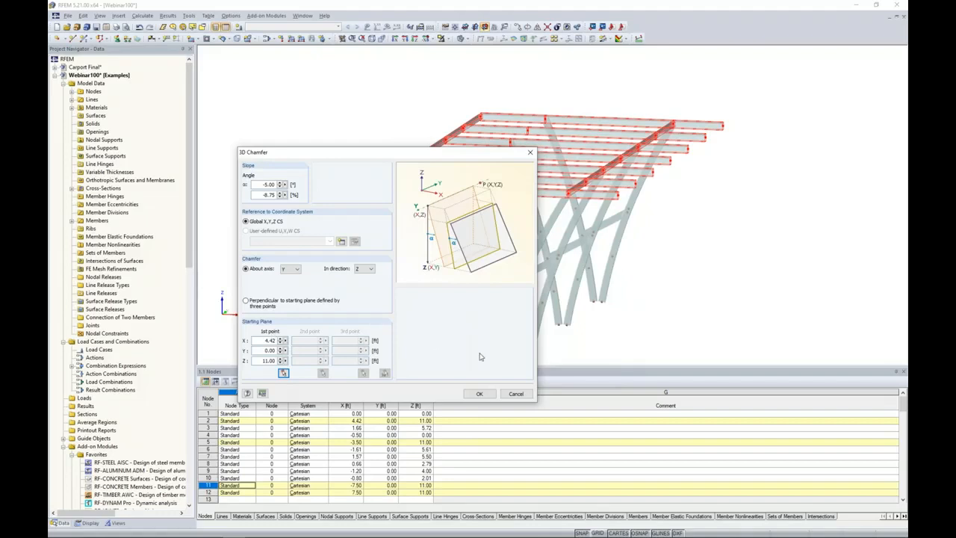
{"action": "left_click", "coordinate": [479, 393]}
Start a new nodal support and review the predefined support types and the nonlinearity options available for custom support conditions.
{"action": "middle_click_drag", "start_coordinate": [657, 284], "coordinate": [662, 258], "text": "ctrl"}
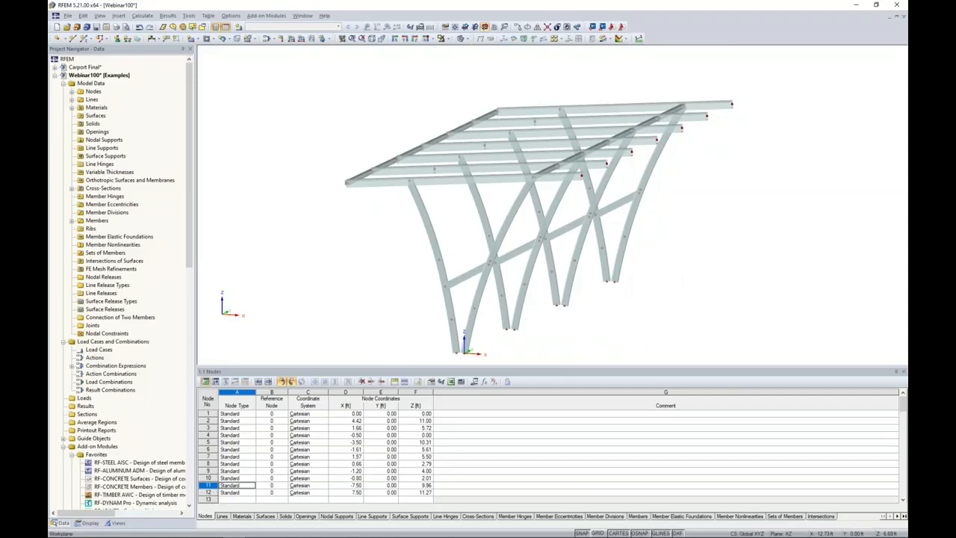
{"action": "scroll", "coordinate": [663, 257], "scroll_direction": "down", "scroll_amount": 1}
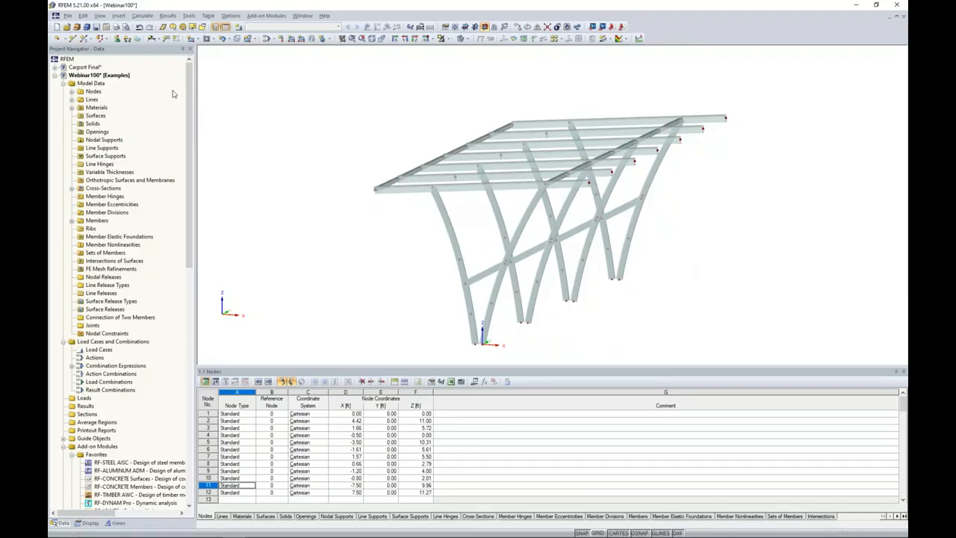
{"action": "left_click", "coordinate": [118, 39]}
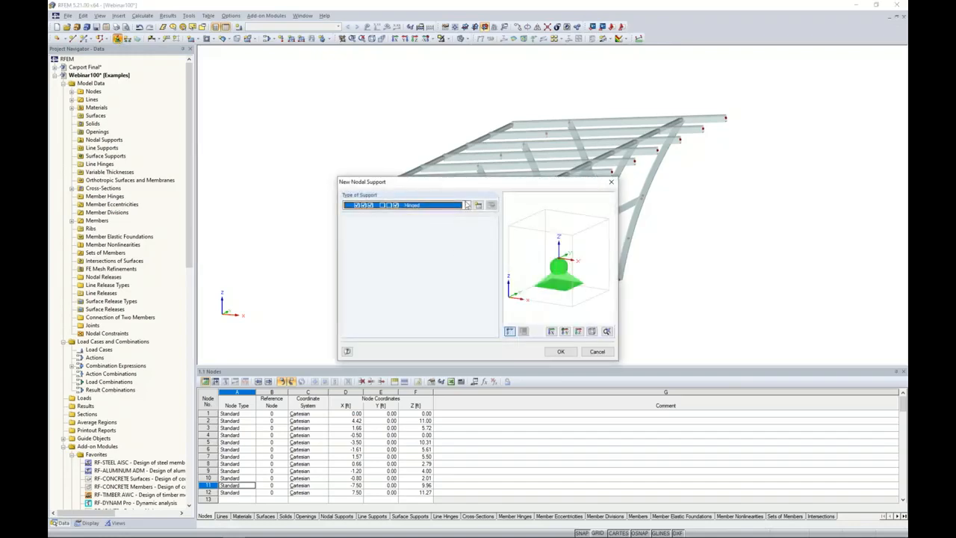
{"action": "left_click", "coordinate": [466, 206]}
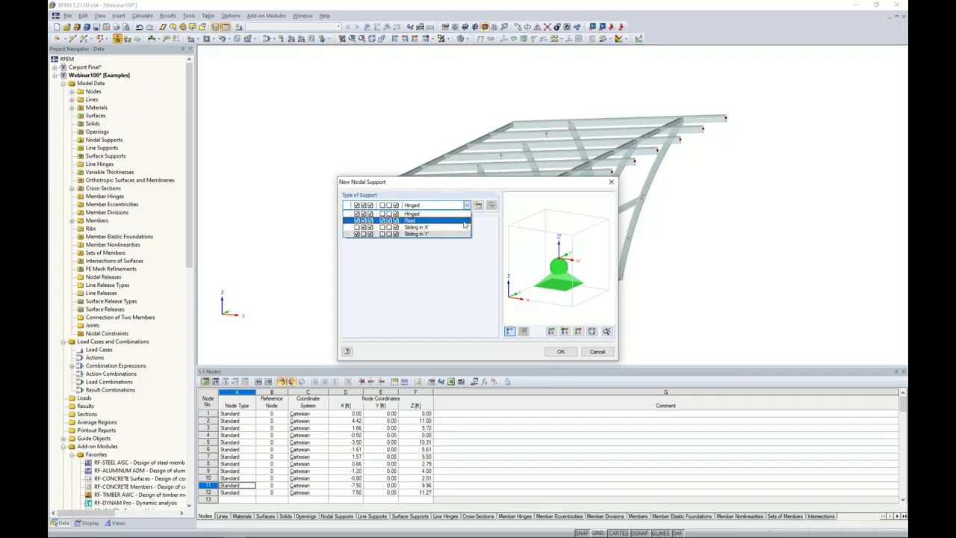
{"action": "left_click", "coordinate": [487, 234]}
{"action": "left_click", "coordinate": [478, 206]}
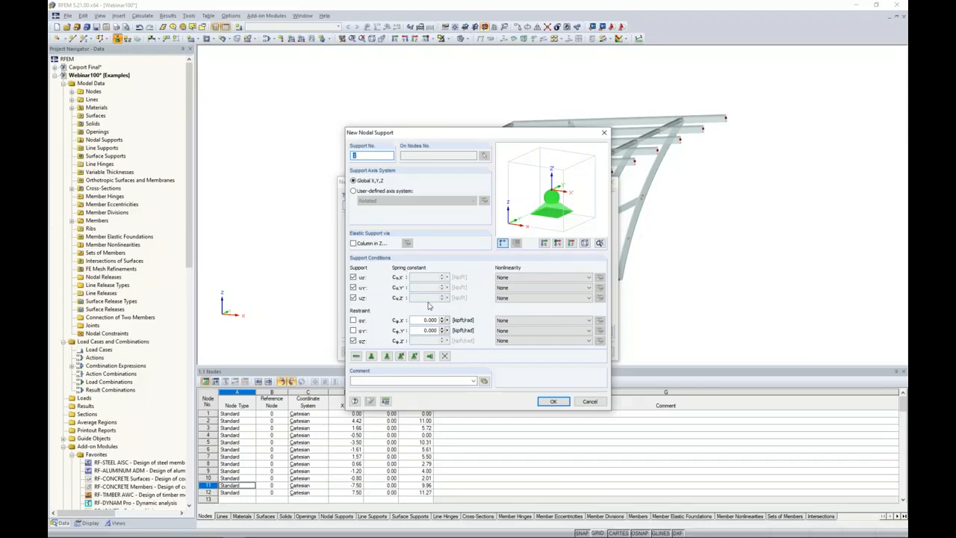
{"action": "left_click", "coordinate": [525, 287]}
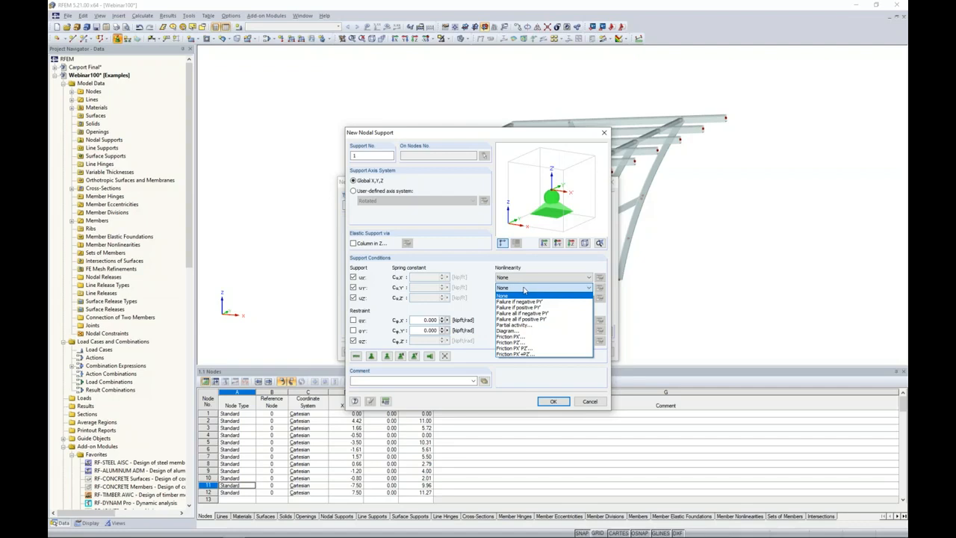
{"action": "left_click", "coordinate": [483, 304]}
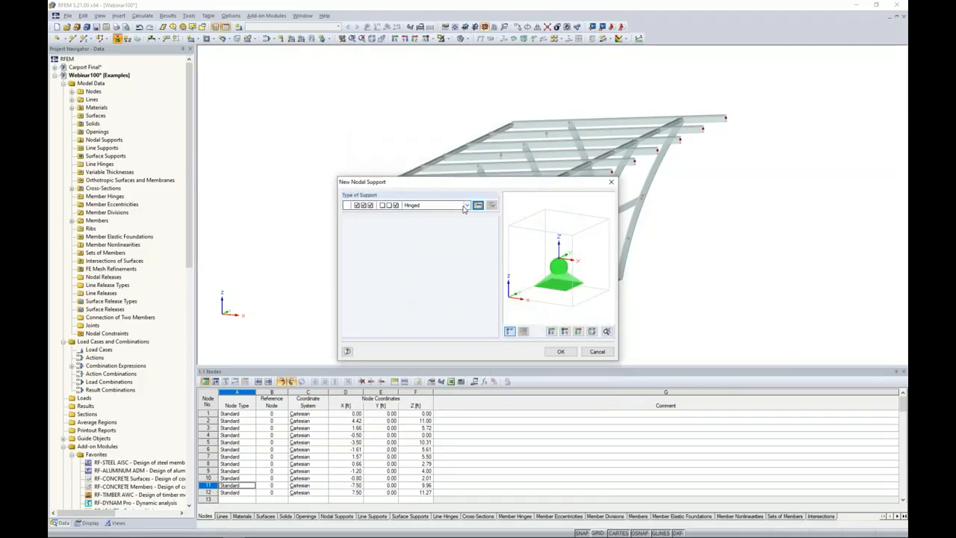
Assign rigid nodal supports to all base nodes of the curved frames and save the model.
{"action": "left_click", "coordinate": [466, 206]}
{"action": "left_click", "coordinate": [457, 221]}
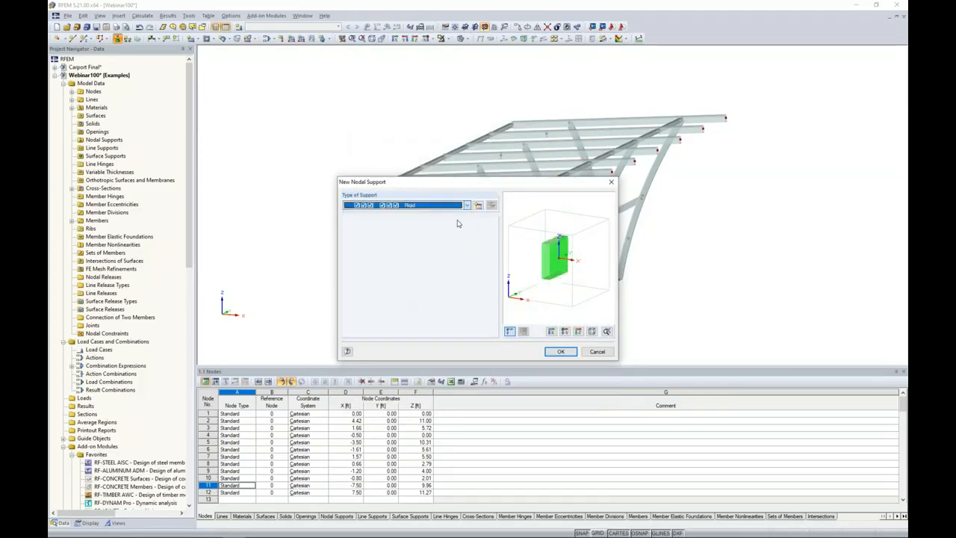
{"action": "left_click", "coordinate": [559, 352]}
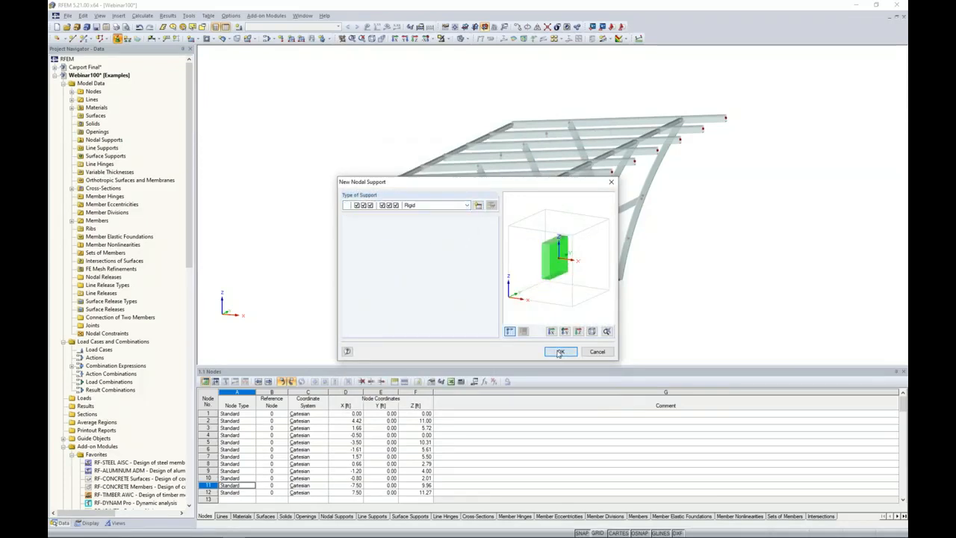
{"action": "middle_click_drag", "start_coordinate": [605, 289], "coordinate": [631, 277], "text": "ctrl"}
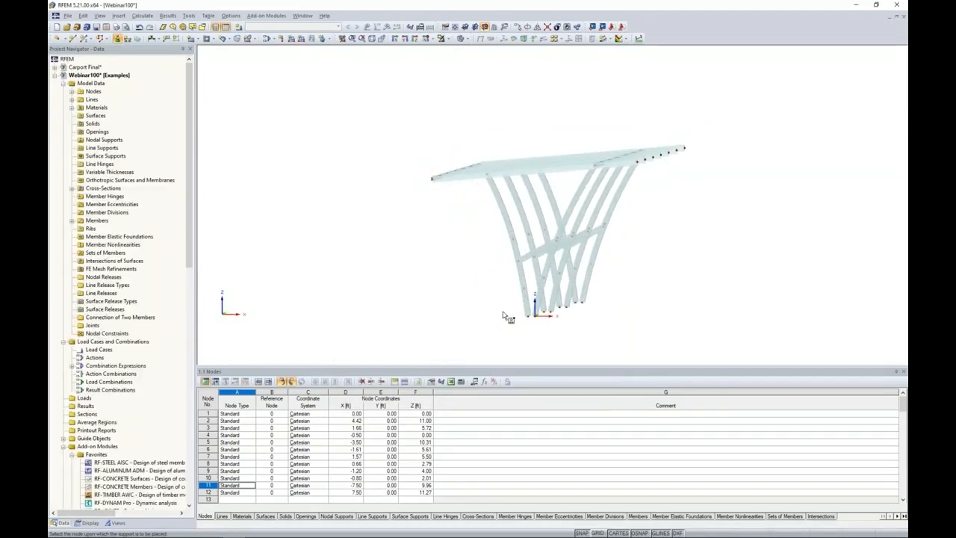
{"action": "left_click_drag", "start_coordinate": [506, 300], "coordinate": [627, 331]}
{"action": "middle_click_drag", "start_coordinate": [627, 331], "coordinate": [637, 298], "text": "ctrl"}
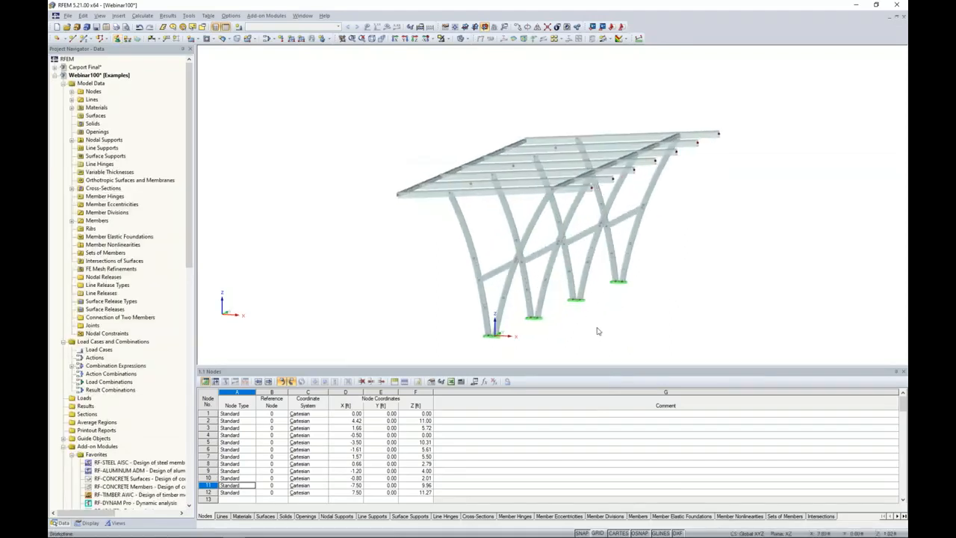
{"action": "middle_click_drag", "start_coordinate": [602, 331], "coordinate": [543, 298]}
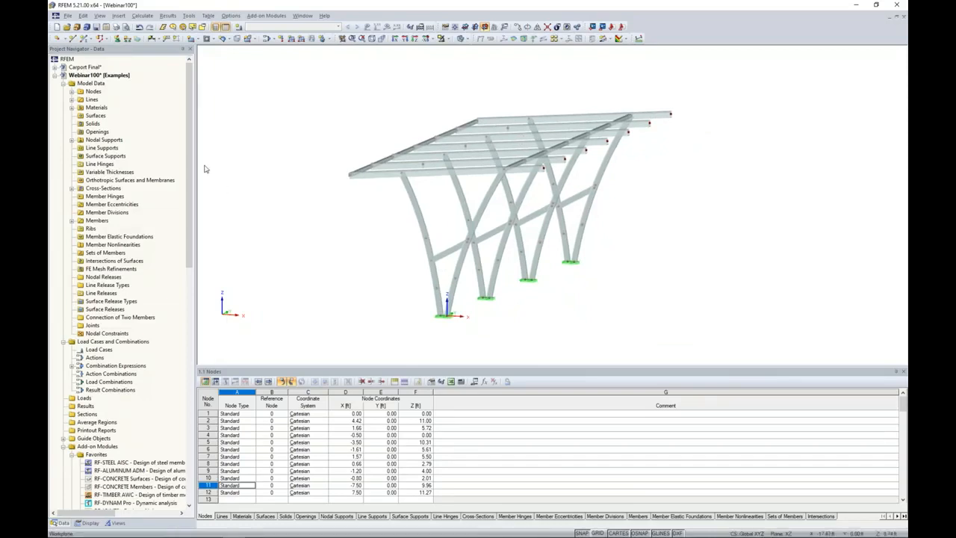
{"action": "key", "text": "ctrl+s"}
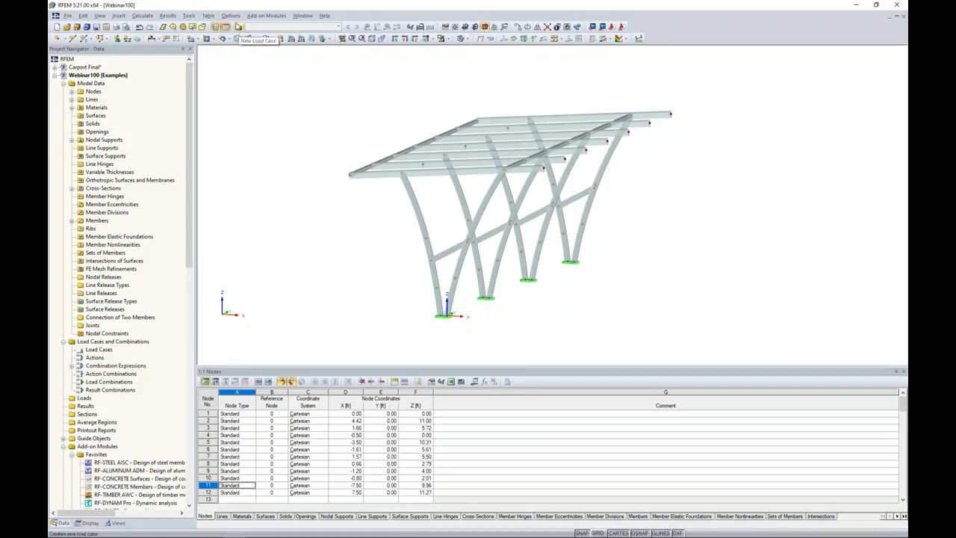
Create the first load case, described as Dead, keeping the Dead action category with self-weight active at -1.000 in Z.
{"action": "left_click", "coordinate": [239, 27]}
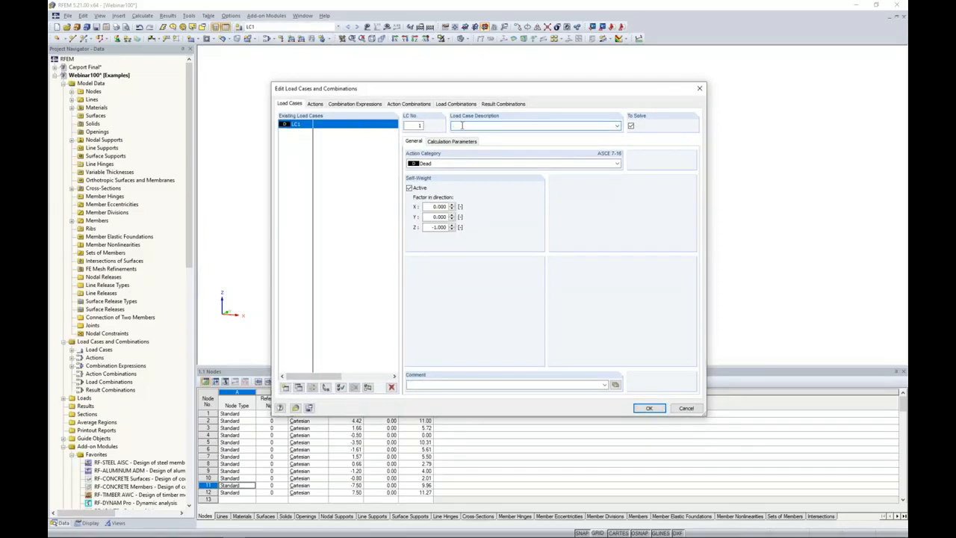
{"action": "type", "text": "Dead"}
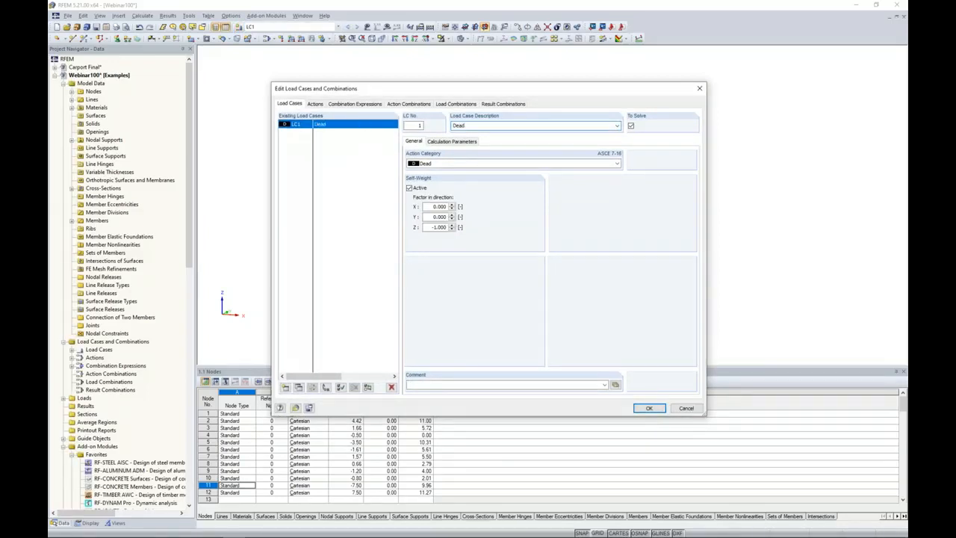
{"action": "left_click", "coordinate": [461, 164]}
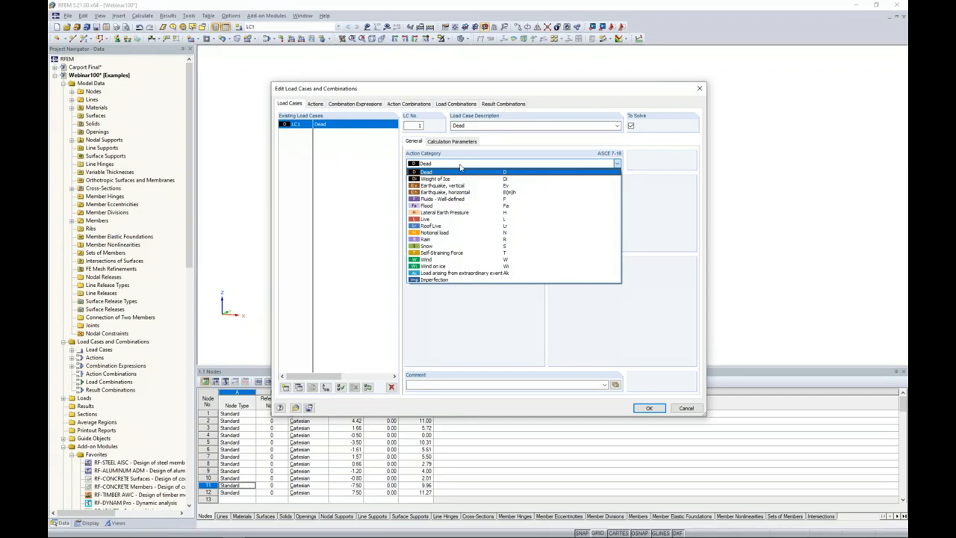
{"action": "left_click", "coordinate": [366, 187]}
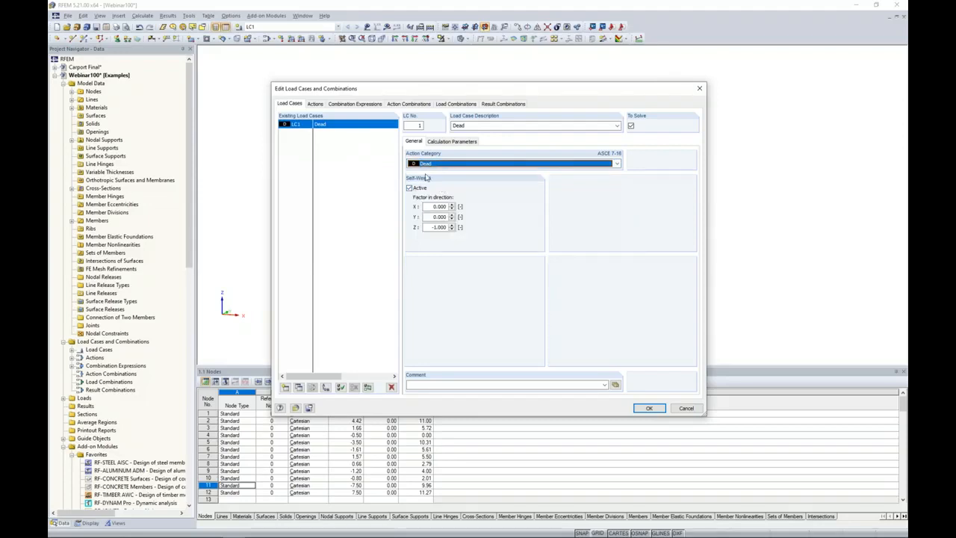
Add a second load case described as Live and assign it the Live action category.
{"action": "left_click", "coordinate": [285, 387]}
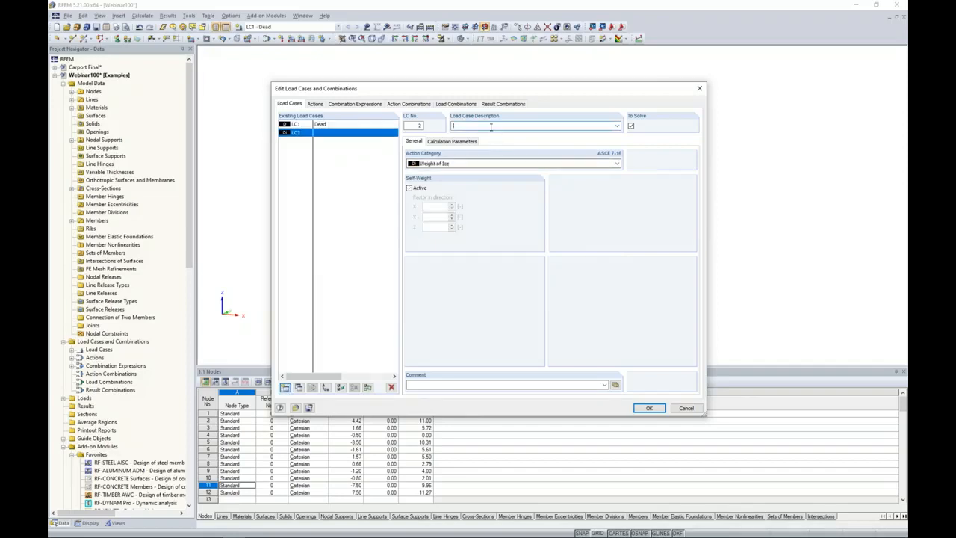
{"action": "type", "text": "Live"}
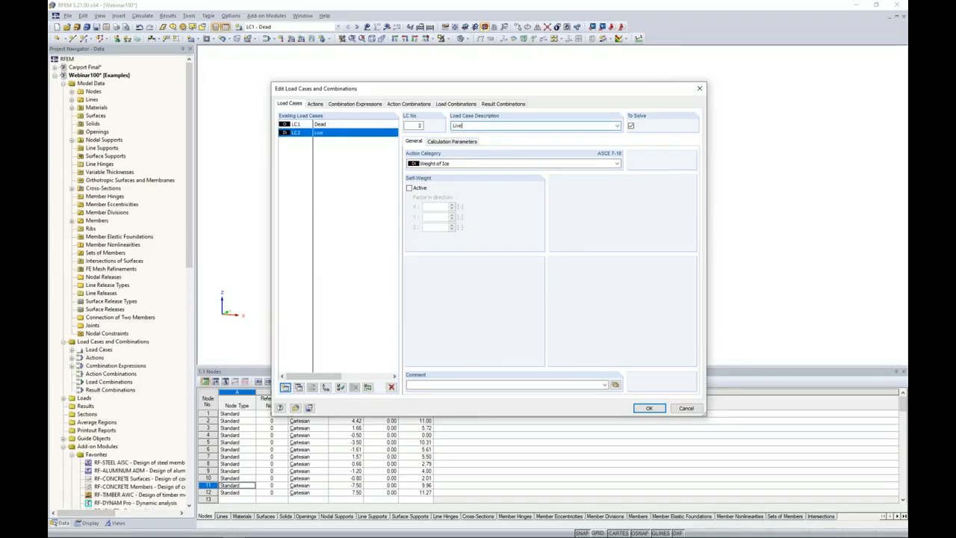
{"action": "left_click", "coordinate": [451, 162]}
{"action": "left_click", "coordinate": [434, 219]}
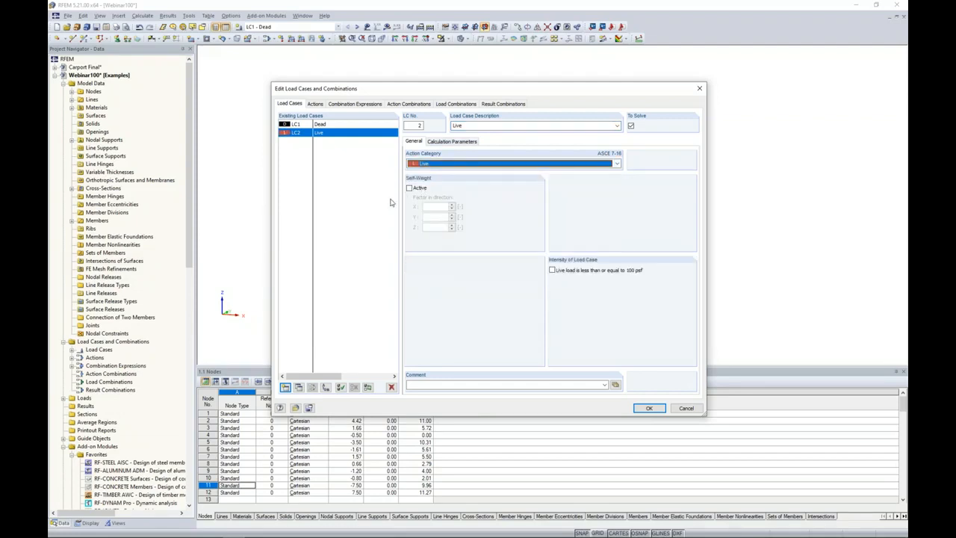
{"action": "left_click_drag", "start_coordinate": [463, 94], "coordinate": [446, 297]}
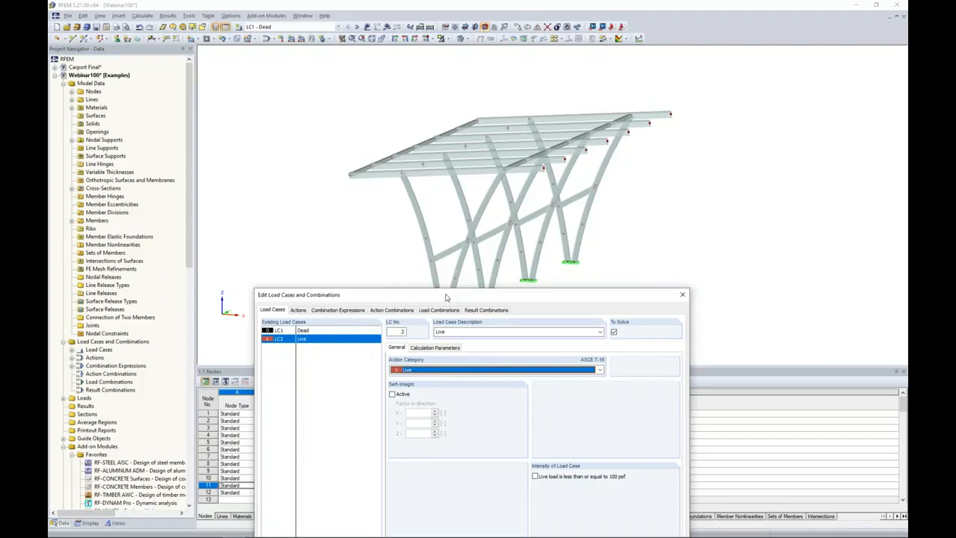
{"action": "left_click_drag", "start_coordinate": [445, 298], "coordinate": [472, 118]}
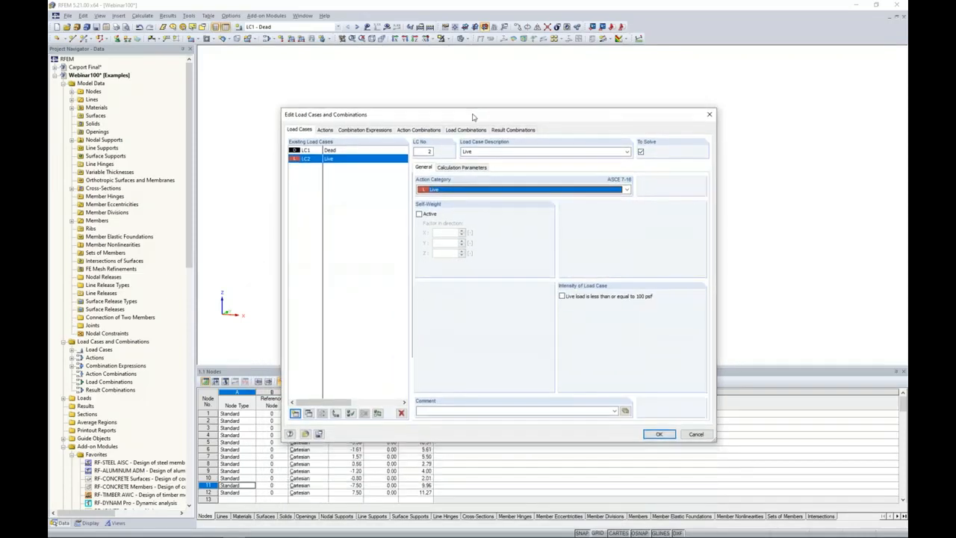
Add a third load case described as Impact 1, keeping the Live action category.
{"action": "left_click", "coordinate": [296, 415]}
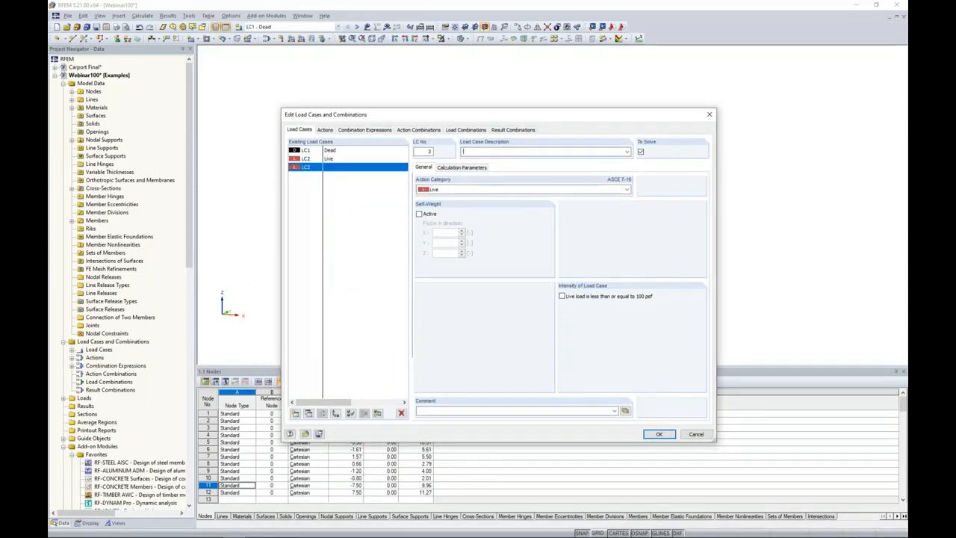
{"action": "left_click", "coordinate": [476, 151]}
{"action": "type", "text": "Impact"}
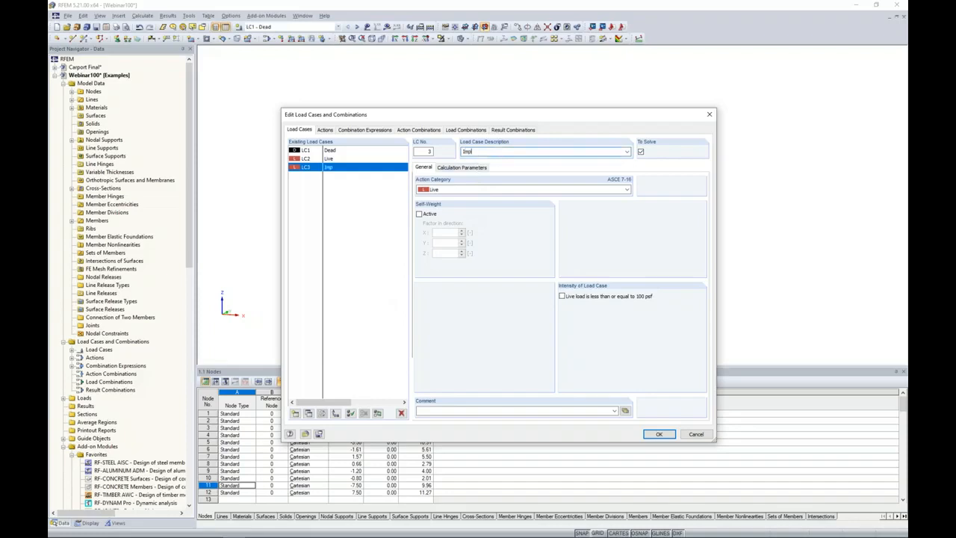
{"action": "key", "text": "BackSpace"}
{"action": "key", "text": "BackSpace"}
{"action": "key", "text": "BackSpace"}
{"action": "type", "text": "1"}
Duplicate the Impact 1 load case and describe the copy as Impact 2.
{"action": "left_click", "coordinate": [309, 415]}
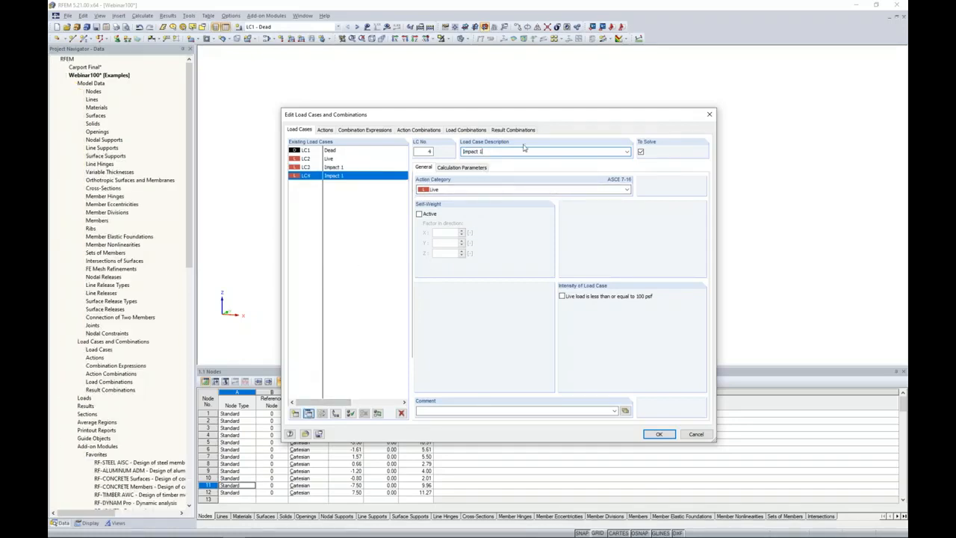
{"action": "key", "text": "BackSpace"}
{"action": "type", "text": "2"}
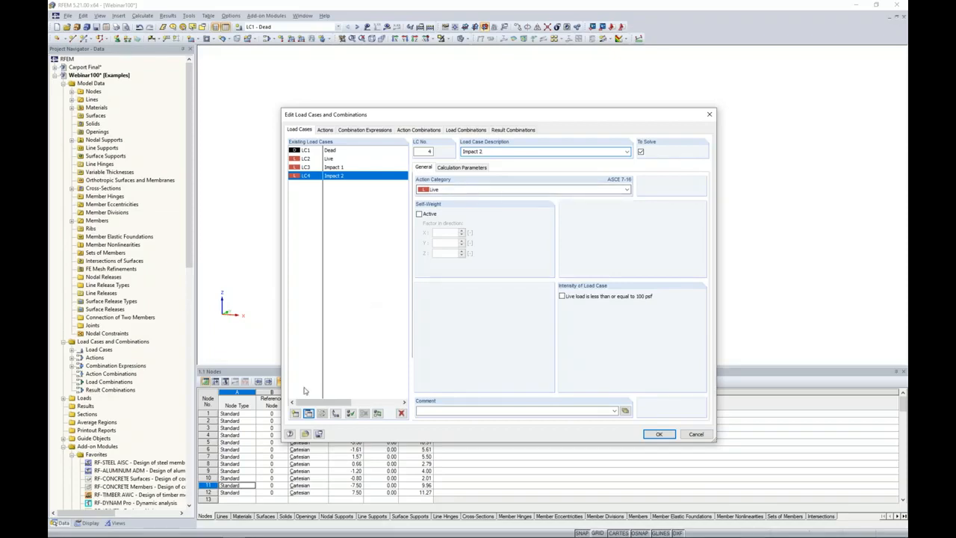
Add load case Wind 1 with the Wind action category and duplicate it as Wind 2.
{"action": "key", "text": "Insert"}
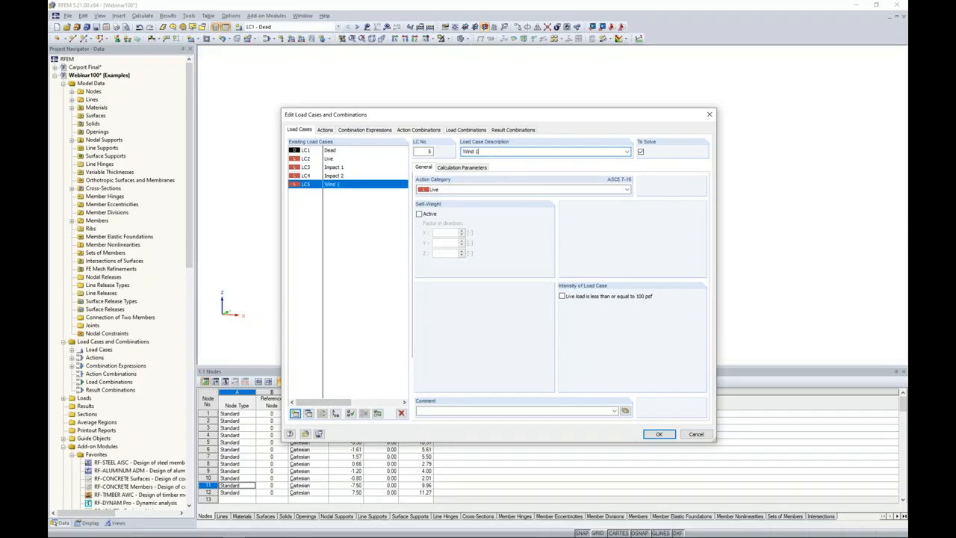
{"action": "left_click", "coordinate": [454, 190]}
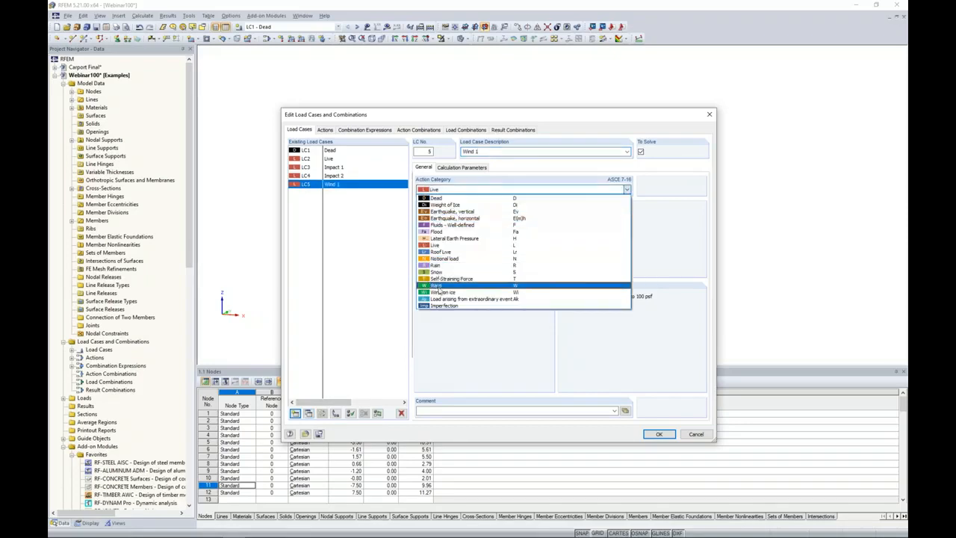
{"action": "left_click", "coordinate": [478, 285]}
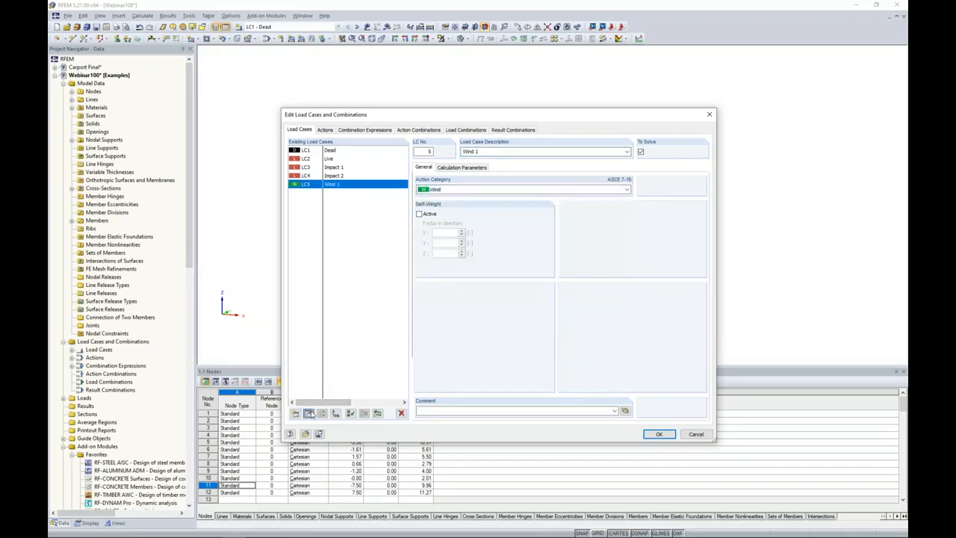
{"action": "key", "text": "Insert"}
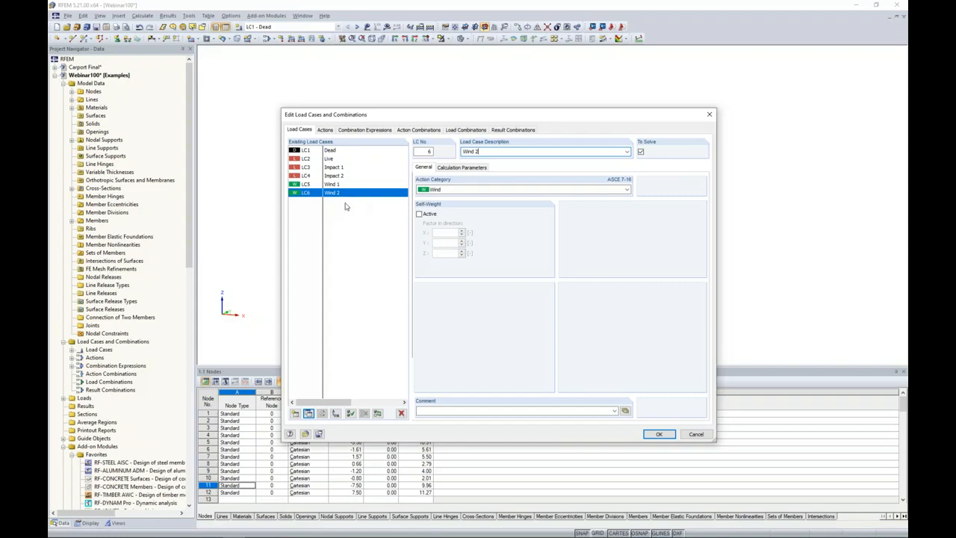
Examine the Live action's acting options and its assigned load cases Live, Impact 1 and Impact 2.
{"action": "left_click", "coordinate": [326, 130]}
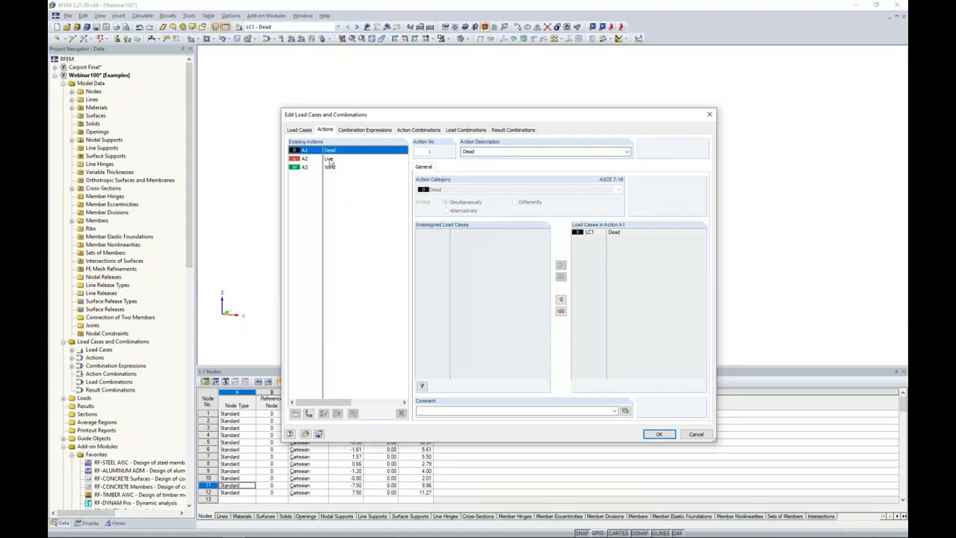
{"action": "left_click", "coordinate": [330, 160]}
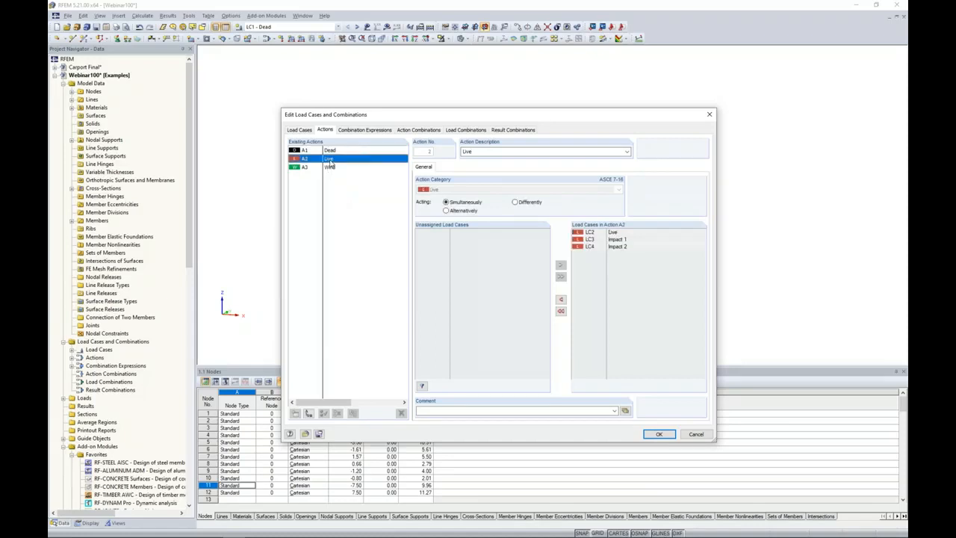
{"action": "left_click", "coordinate": [614, 233]}
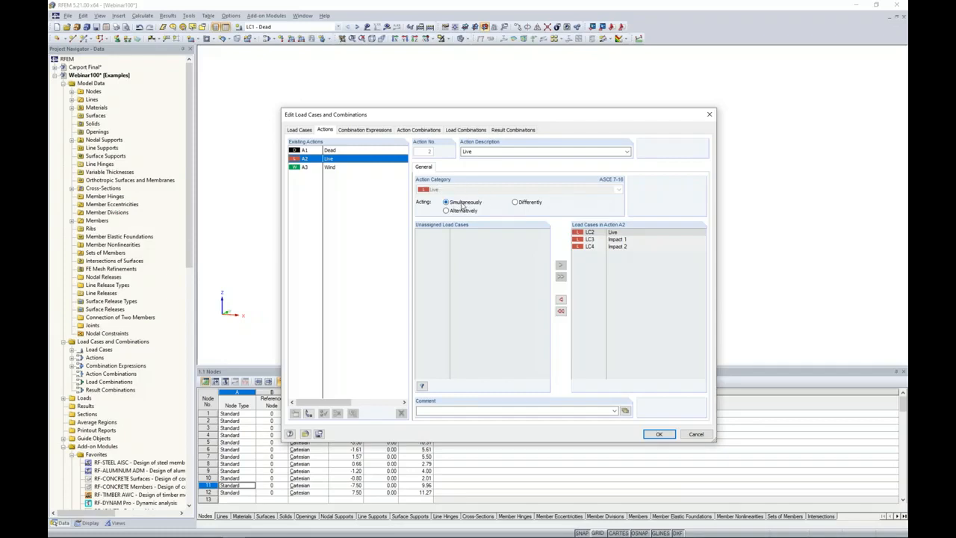
{"action": "left_click", "coordinate": [631, 240]}
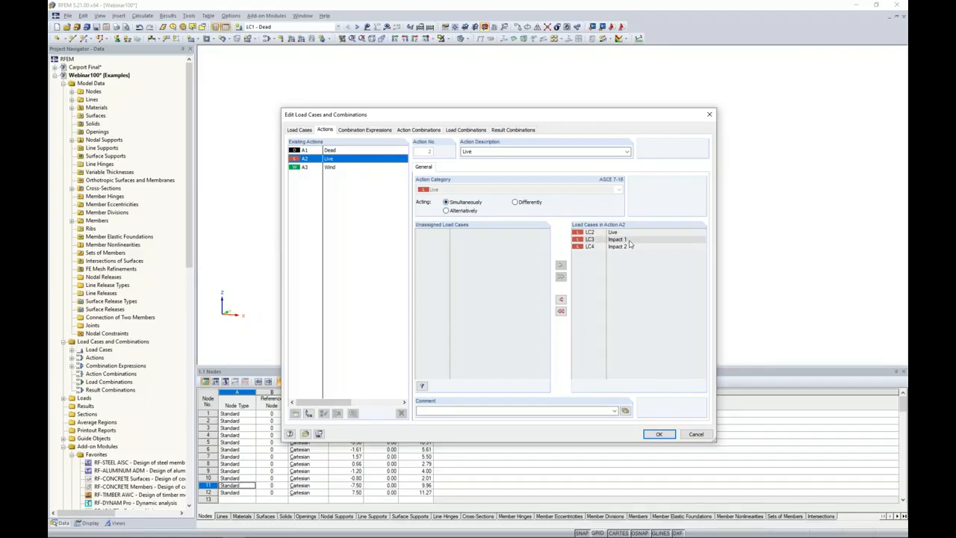
{"action": "left_click", "coordinate": [631, 246]}
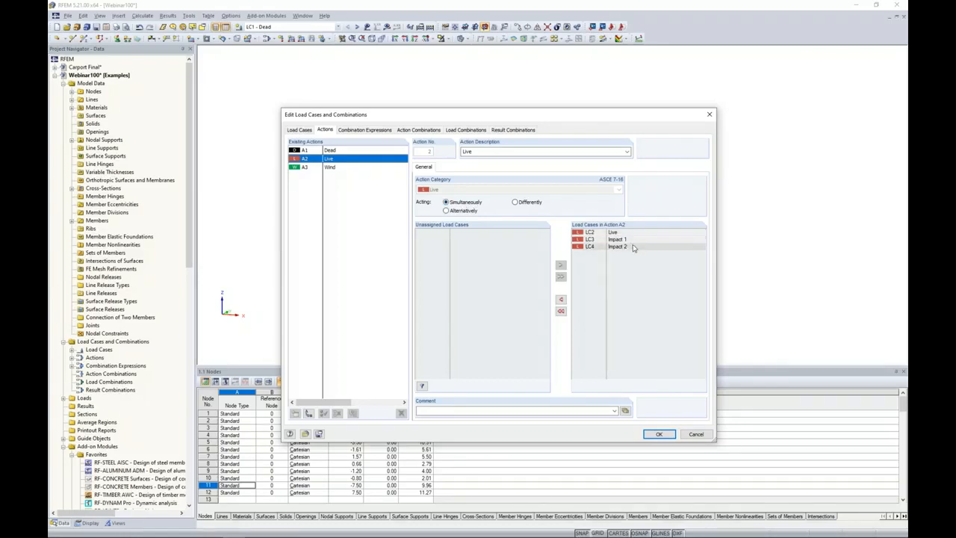
Set the Live action to act Differently and assign load cases Impact 1 and Impact 2 to group 1.
{"action": "left_click", "coordinate": [617, 233]}
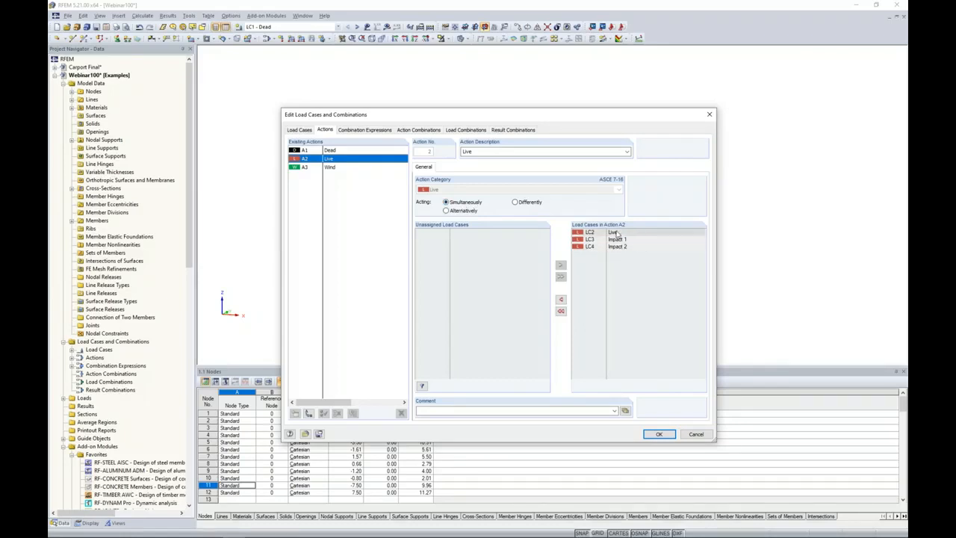
{"action": "left_click", "coordinate": [515, 203]}
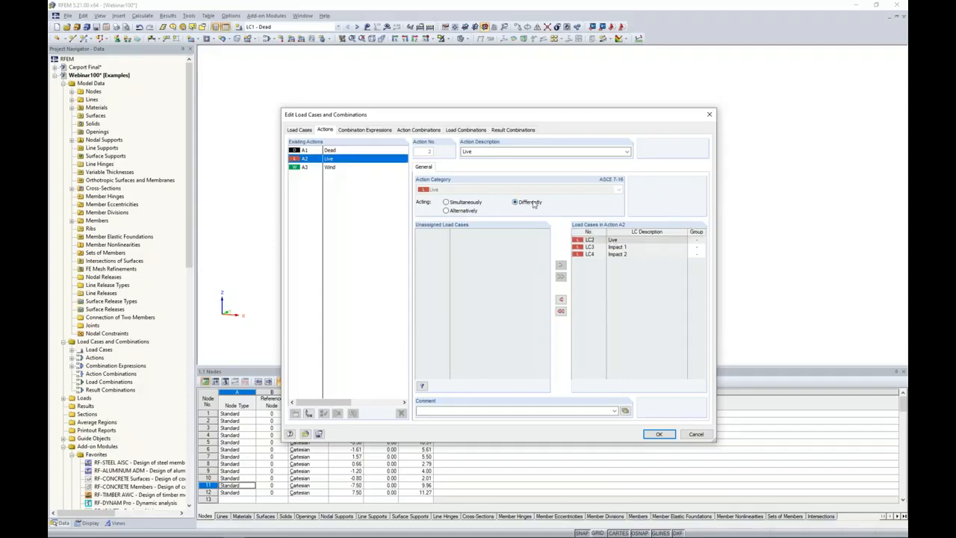
{"action": "left_click", "coordinate": [697, 247]}
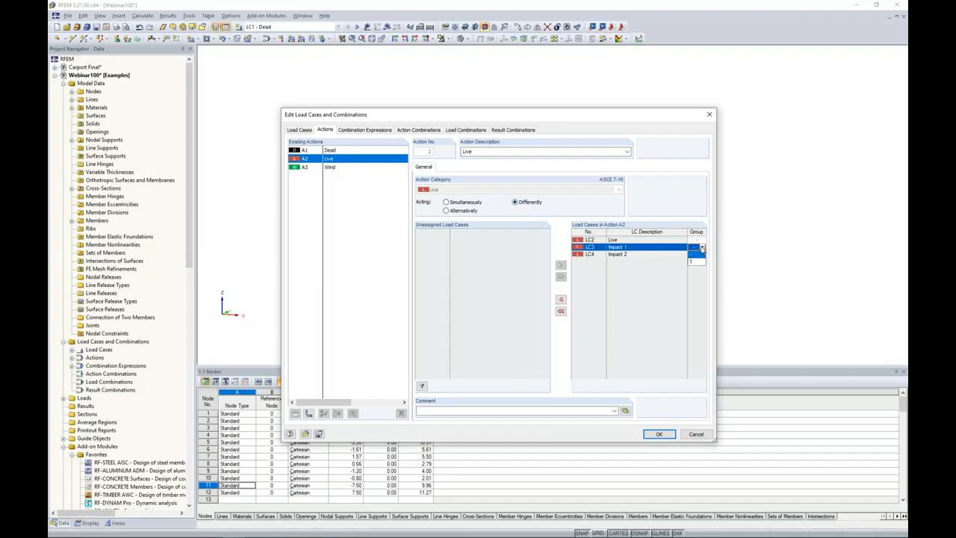
{"action": "type", "text": "1"}
{"action": "left_click", "coordinate": [699, 256]}
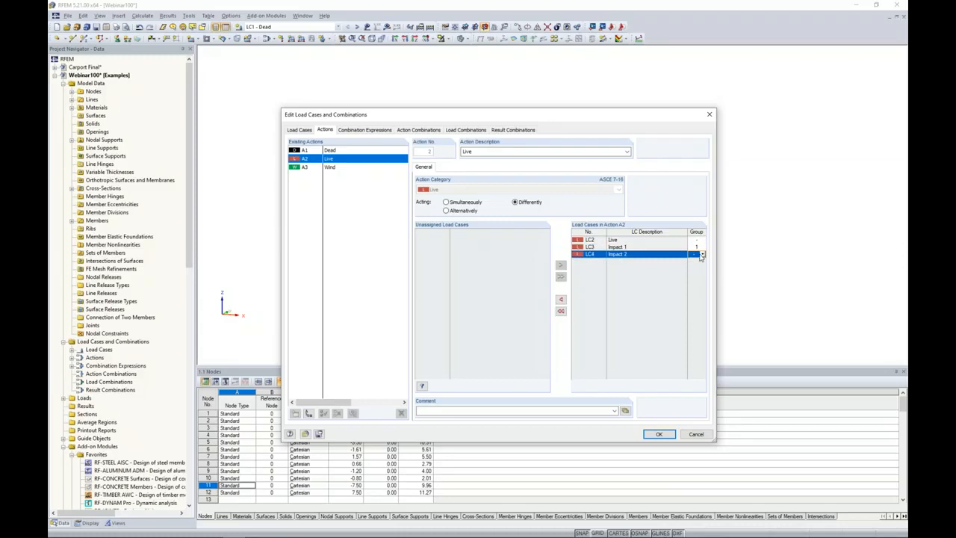
{"action": "left_click", "coordinate": [702, 255]}
{"action": "left_click", "coordinate": [694, 270]}
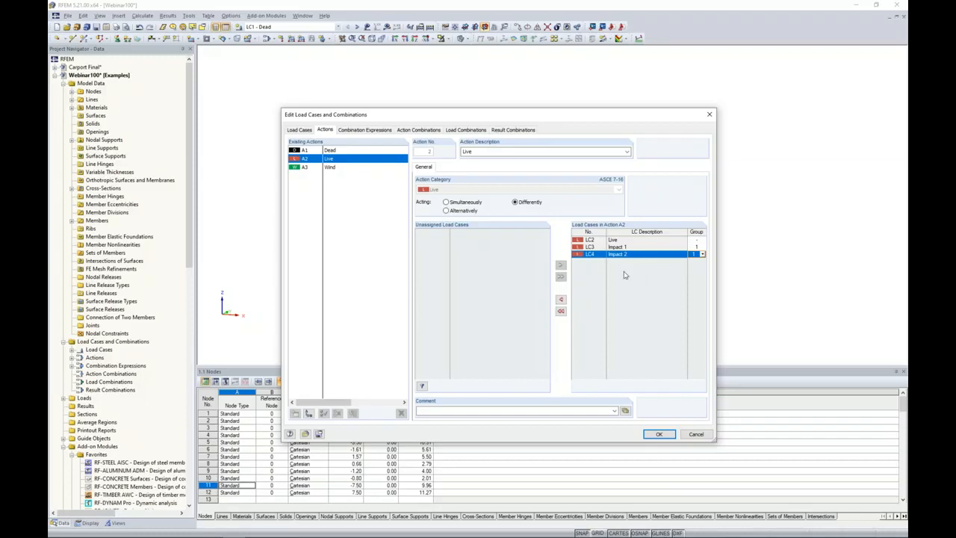
Examine the Wind action's load cases and the load formulas of the ASCE 7-16 Section 2.4 (ASD) combination expression.
{"action": "left_click", "coordinate": [334, 169]}
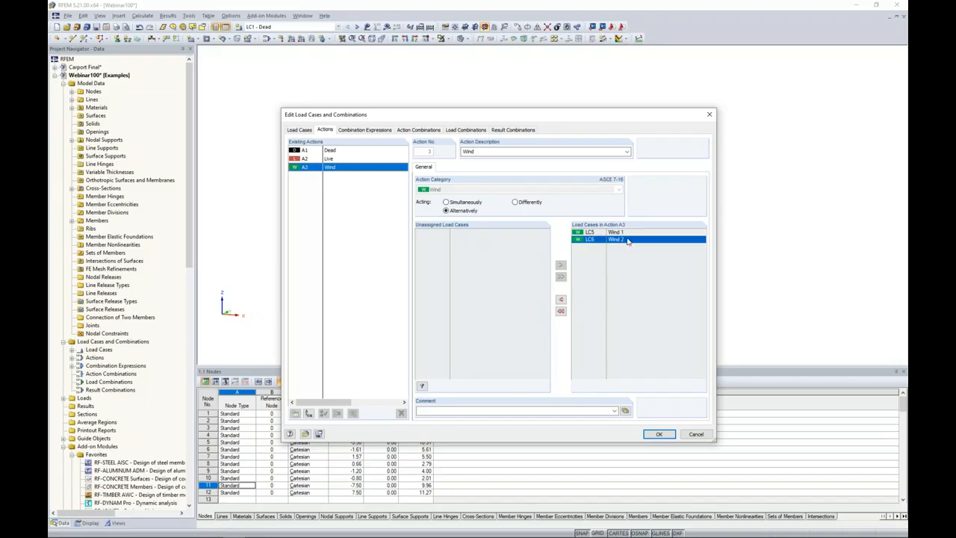
{"action": "left_click", "coordinate": [375, 131]}
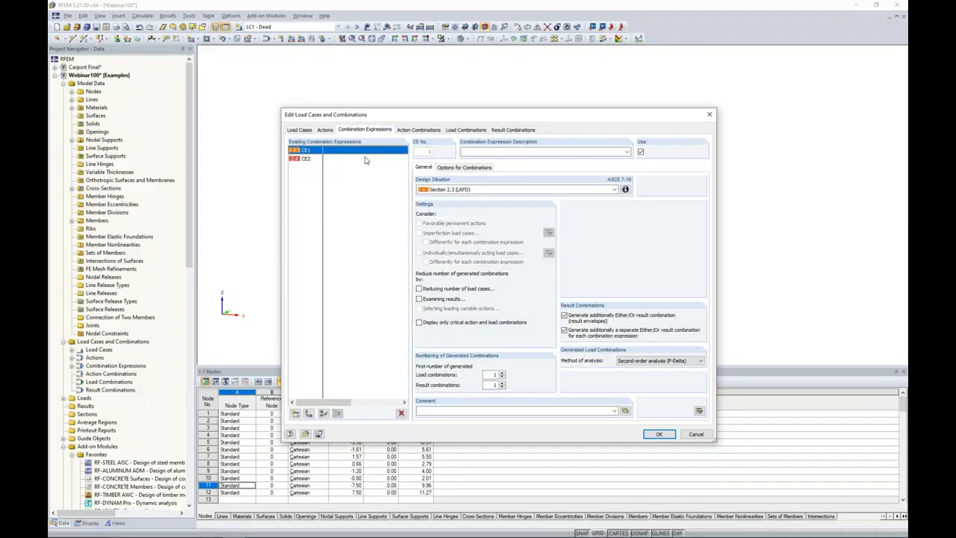
{"action": "left_click", "coordinate": [307, 160]}
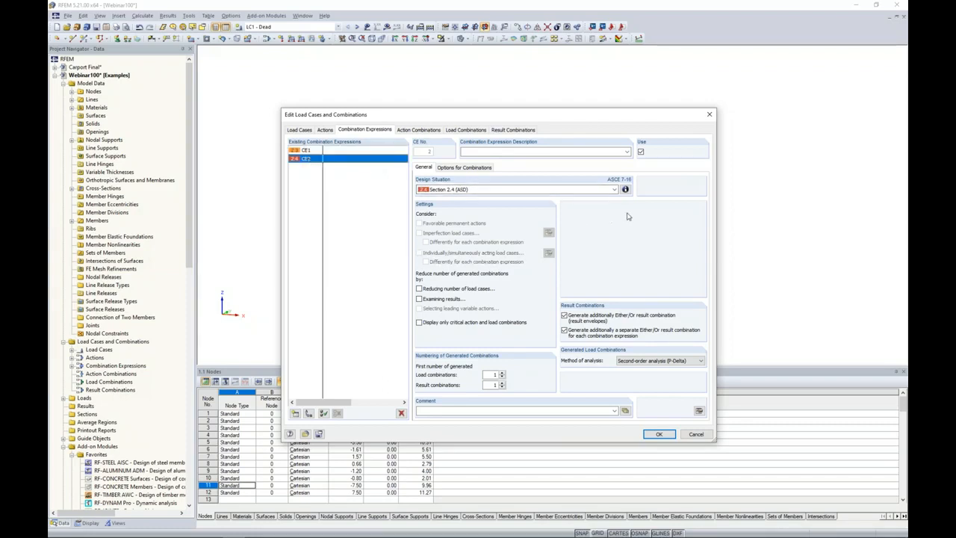
{"action": "left_click", "coordinate": [625, 189]}
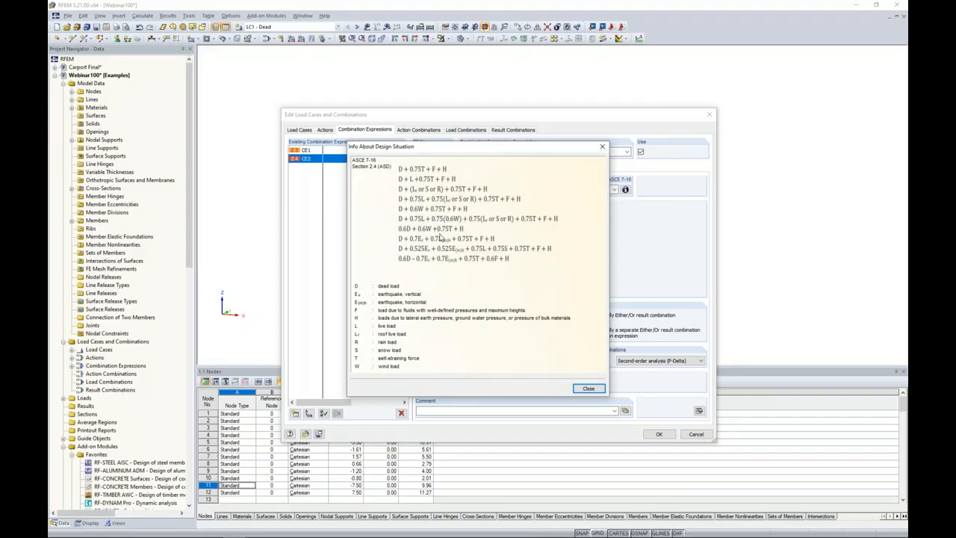
{"action": "left_click", "coordinate": [588, 388]}
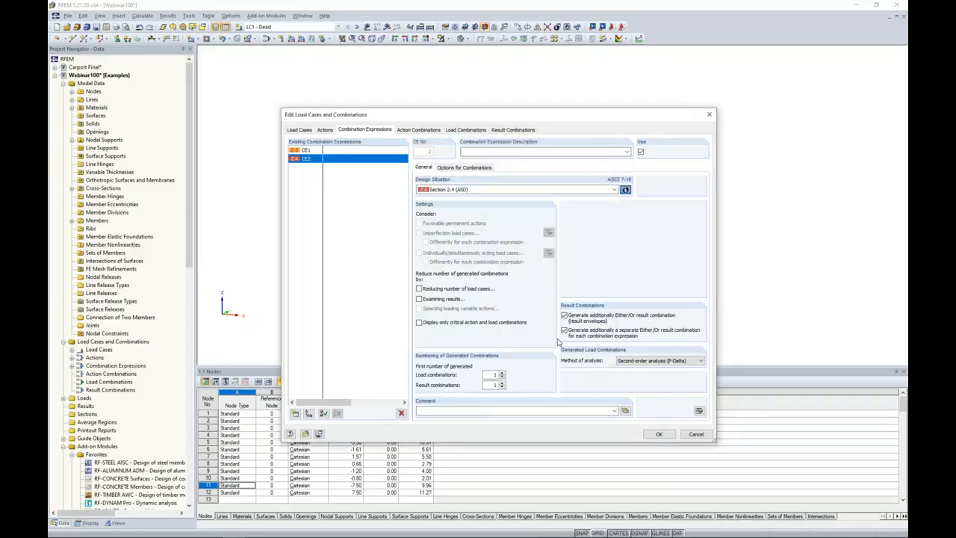
Review the list of generated load combinations and the calculation parameters of CO1.
{"action": "left_click", "coordinate": [472, 131]}
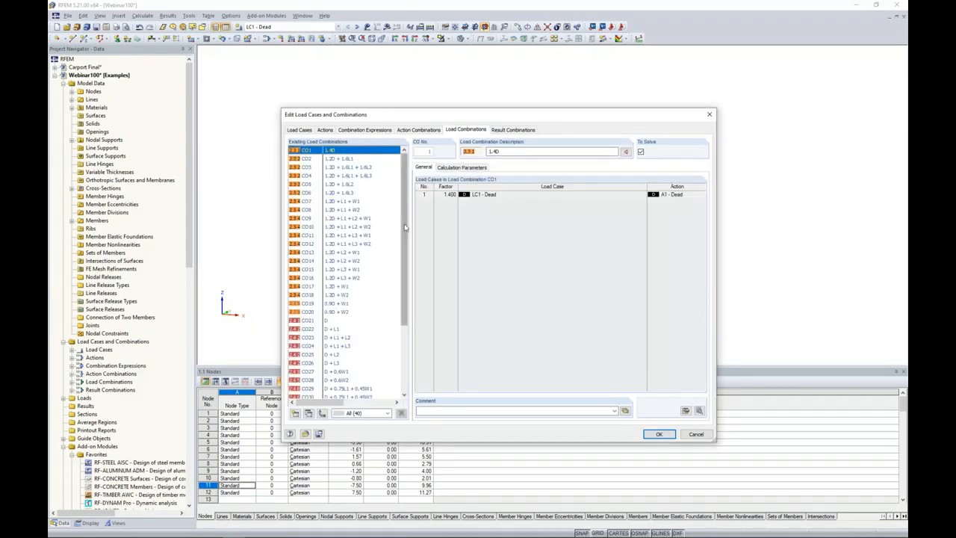
{"action": "scroll", "coordinate": [399, 246], "scroll_direction": "down", "scroll_amount": 1}
{"action": "left_click_drag", "start_coordinate": [399, 246], "coordinate": [401, 293]}
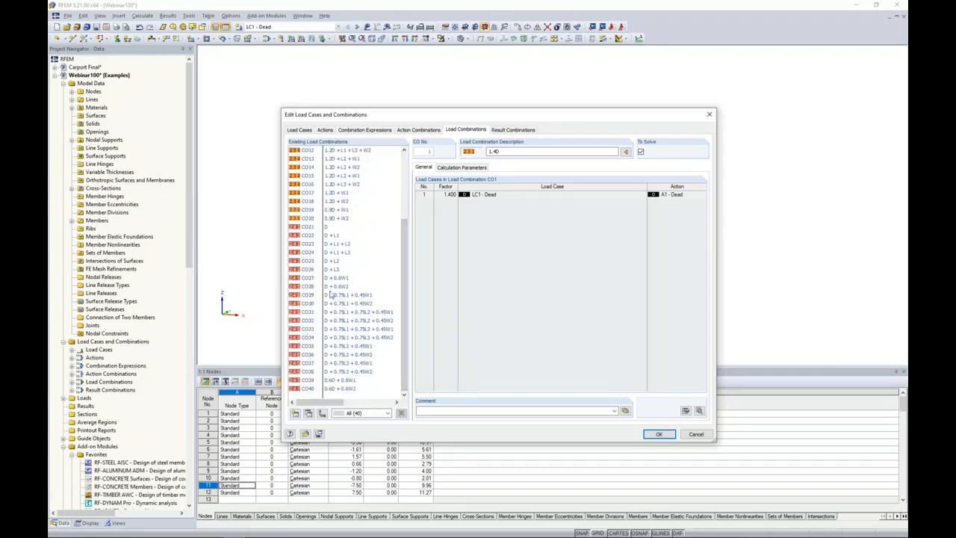
{"action": "scroll", "coordinate": [364, 265], "scroll_direction": "up", "scroll_amount": 4}
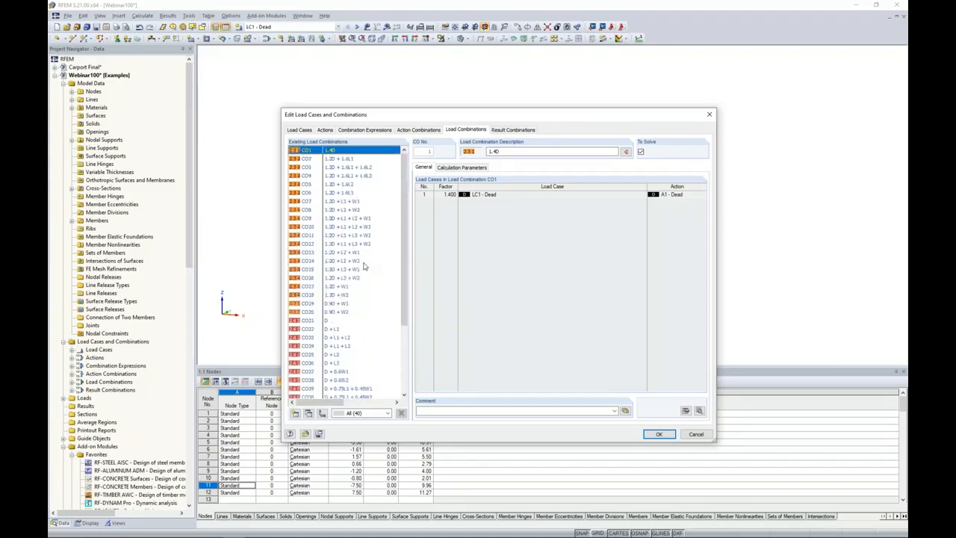
{"action": "left_click", "coordinate": [469, 168]}
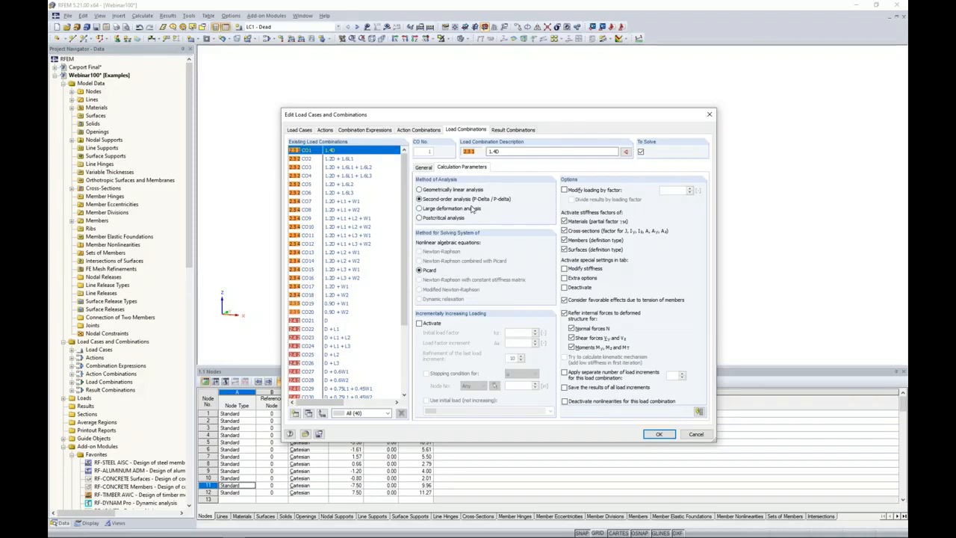
Review result combinations RC1 and RC2 and accept the load case and combination definitions.
{"action": "left_click", "coordinate": [513, 129]}
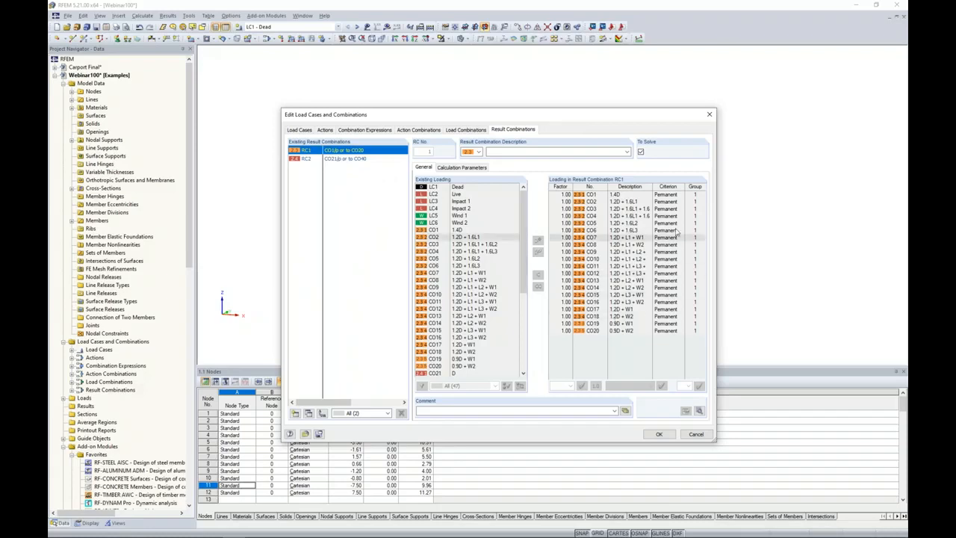
{"action": "left_click", "coordinate": [351, 159]}
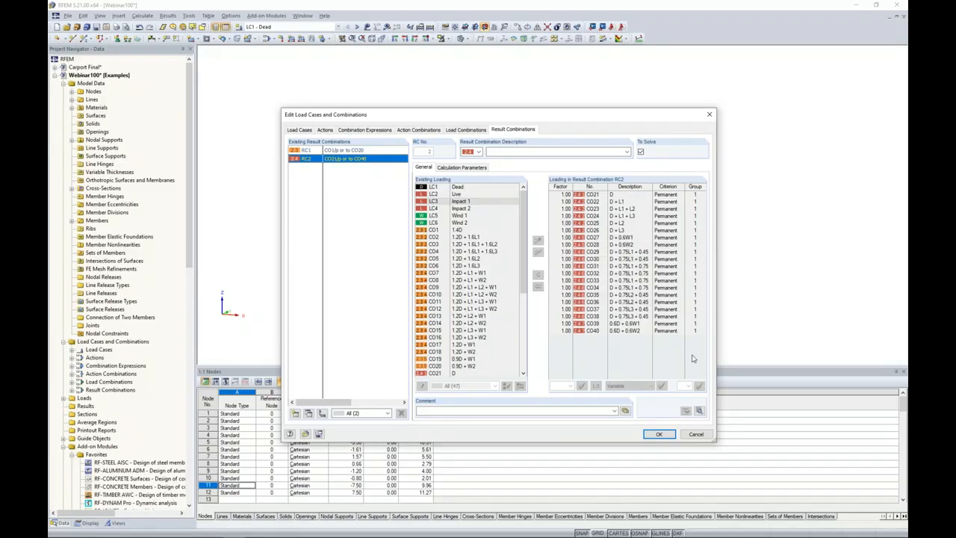
{"action": "left_click", "coordinate": [658, 434]}
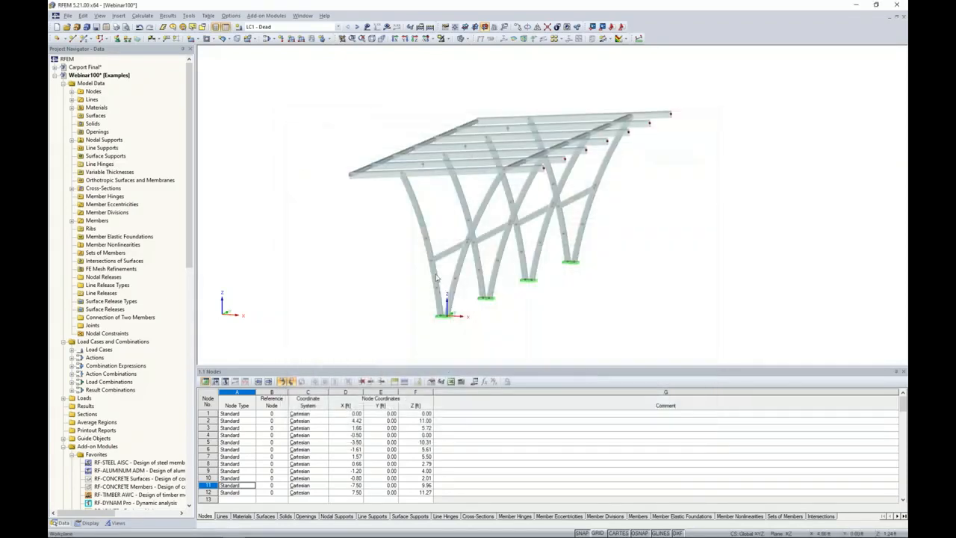
In LC1 - Dead, start generating member loads from area loads via plane, with direction ZL and a uniform magnitude of -0.020 ksf.
{"action": "left_click", "coordinate": [318, 28]}
{"action": "left_click_drag", "start_coordinate": [338, 112], "coordinate": [343, 46]}
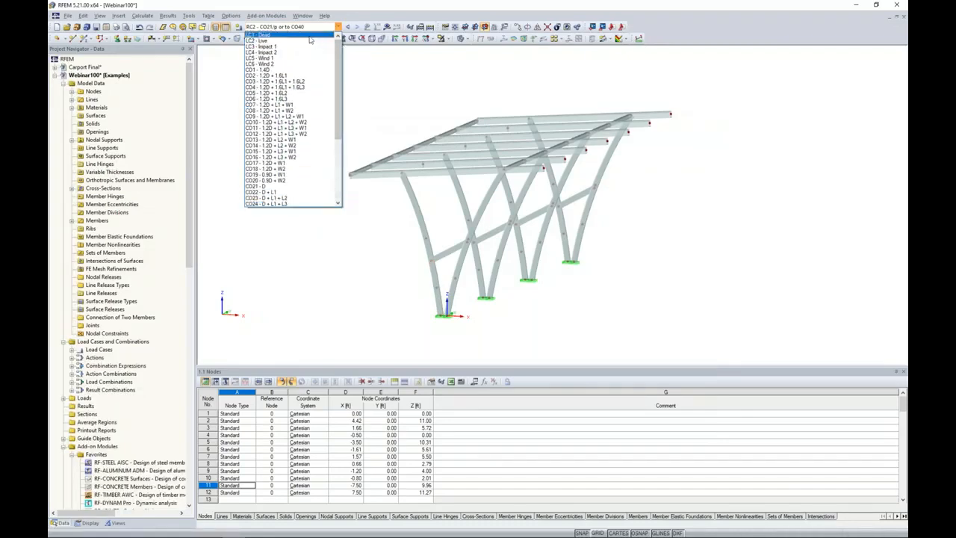
{"action": "left_click", "coordinate": [310, 36]}
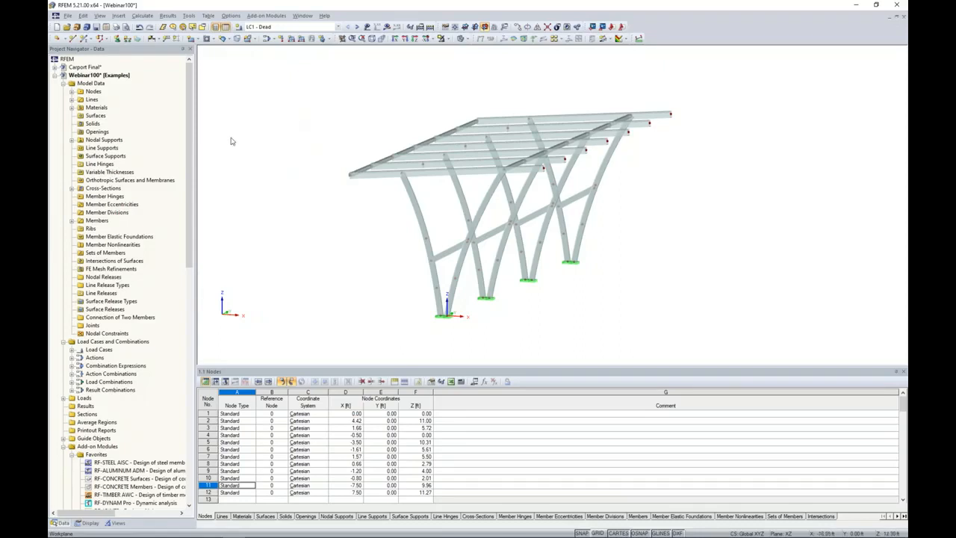
{"action": "left_click", "coordinate": [189, 15]}
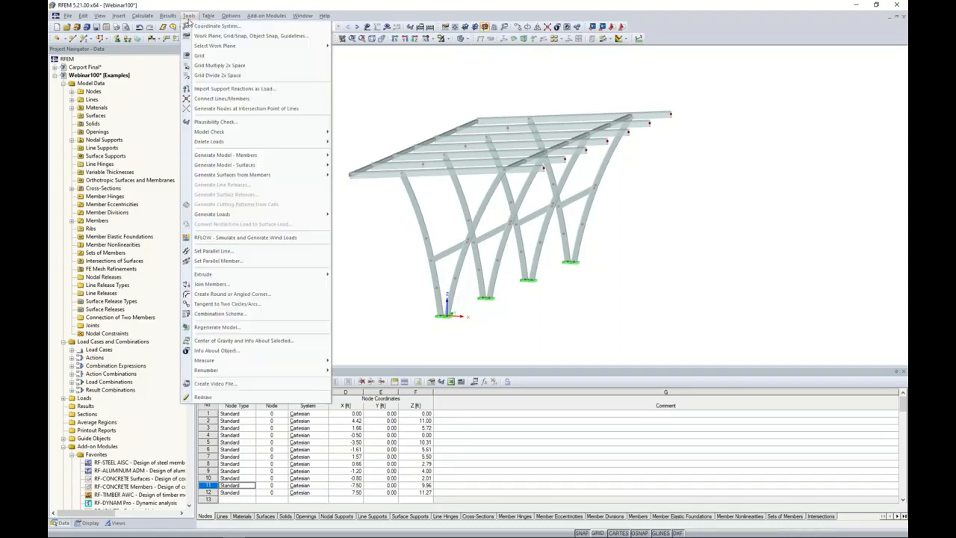
{"action": "mouse_move", "coordinate": [212, 215]}
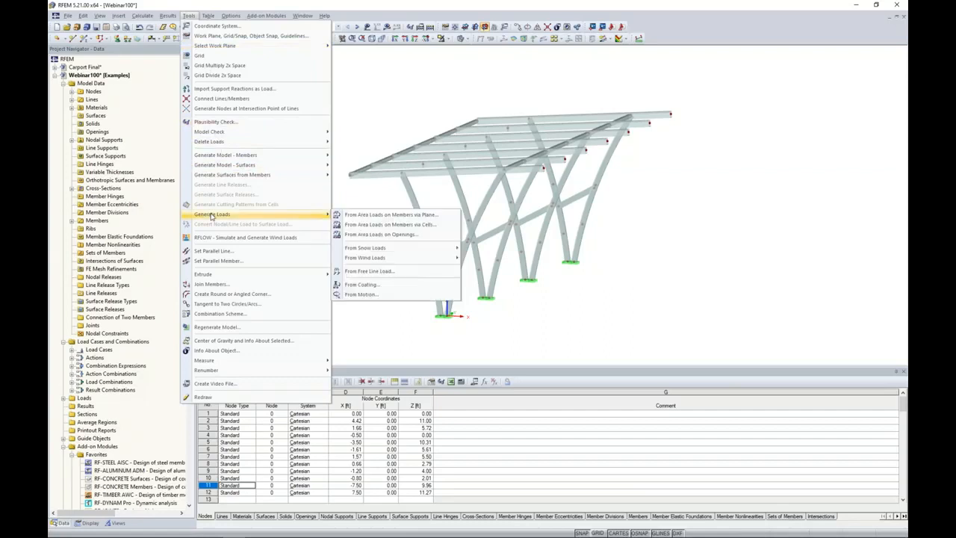
{"action": "left_click", "coordinate": [359, 218]}
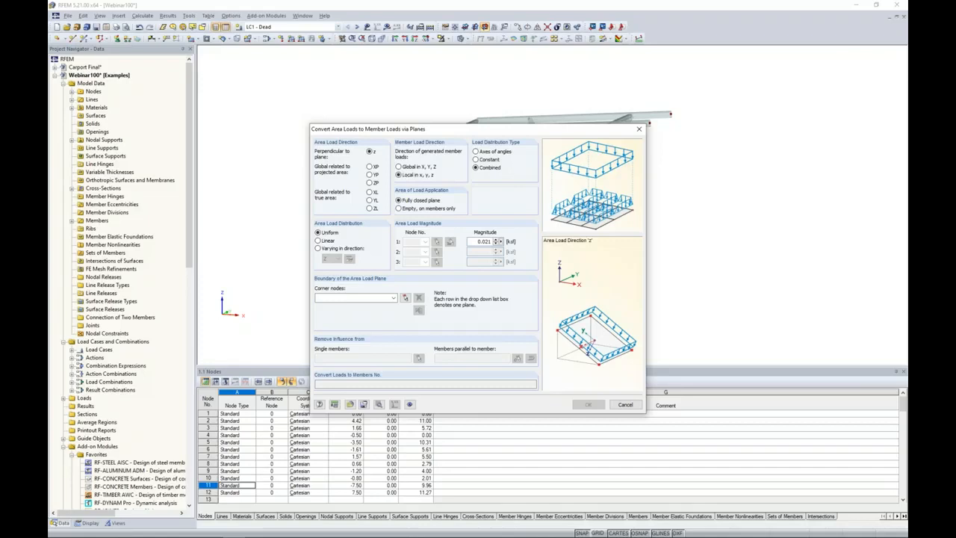
{"action": "left_click", "coordinate": [369, 208]}
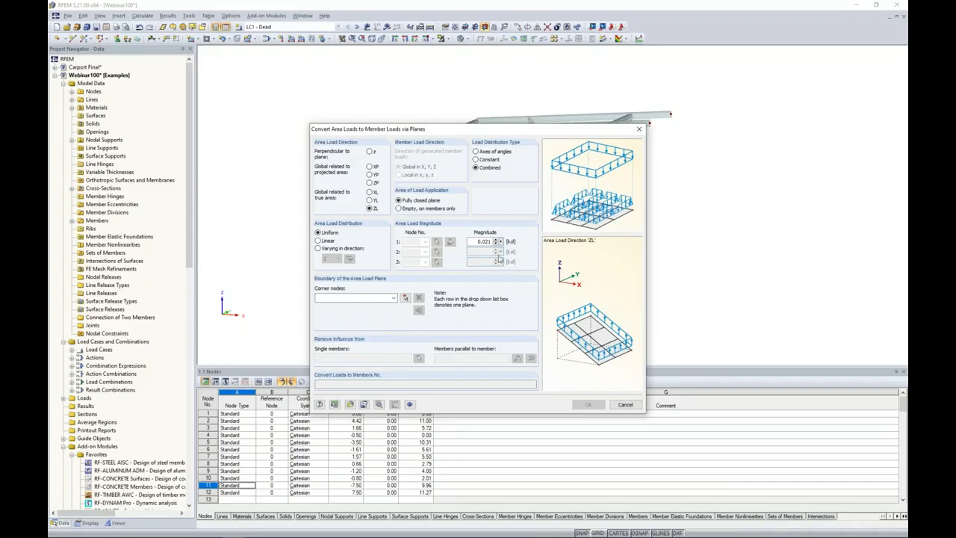
{"action": "left_click_drag", "start_coordinate": [477, 245], "coordinate": [514, 251]}
{"action": "key", "text": "BackSpace"}
Define the area load plane by the four roof corner nodes 11, 83, 84 and 12.
{"action": "left_click", "coordinate": [405, 298]}
{"action": "left_click", "coordinate": [352, 177]}
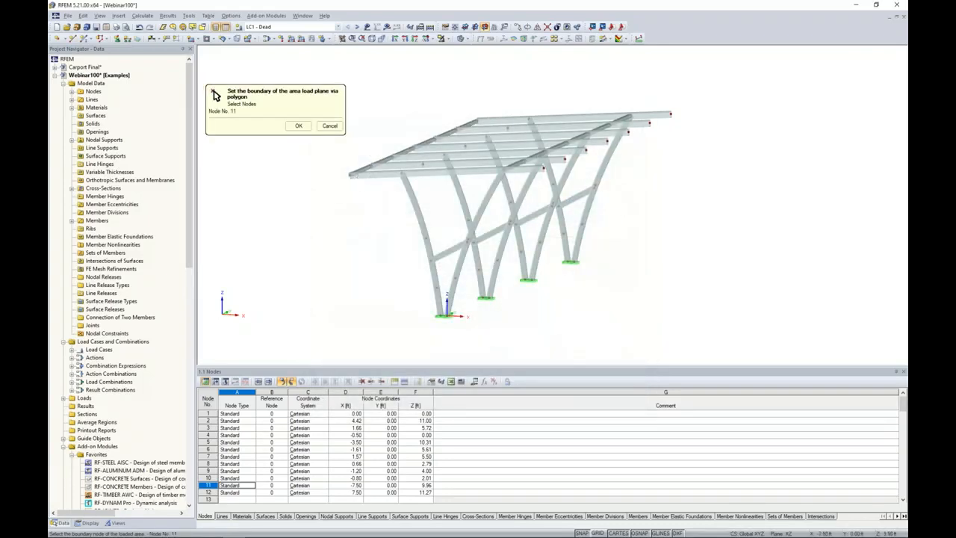
{"action": "left_click", "coordinate": [477, 118]}
{"action": "left_click", "coordinate": [669, 113]}
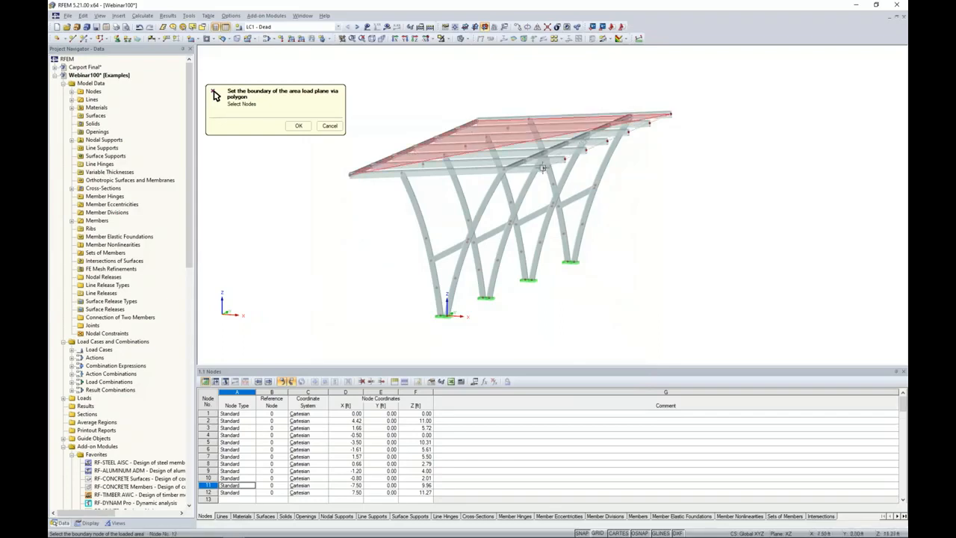
{"action": "key", "text": "Return"}
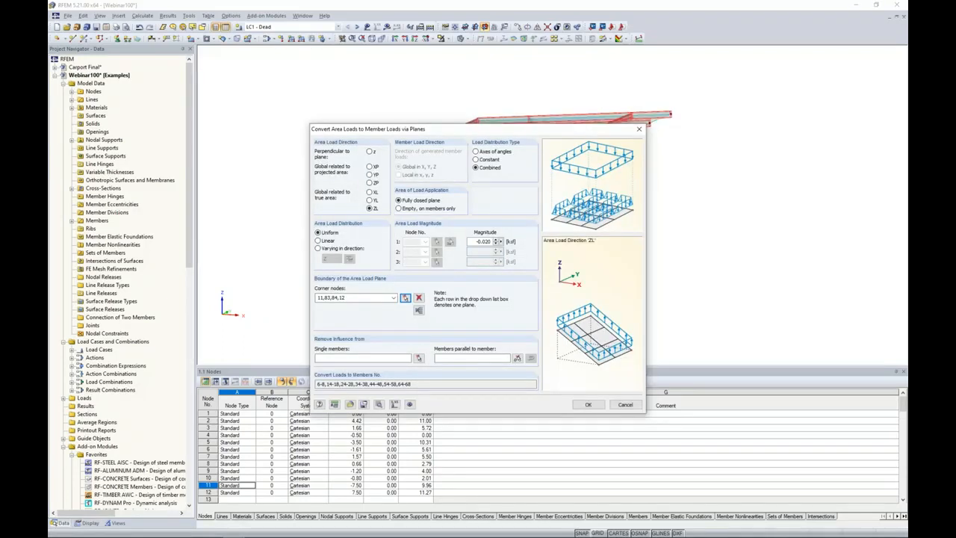
Remove the influence of the longitudinal roof members parallel to member 18 and generate the dead loads.
{"action": "left_click_drag", "start_coordinate": [545, 132], "coordinate": [433, 116]}
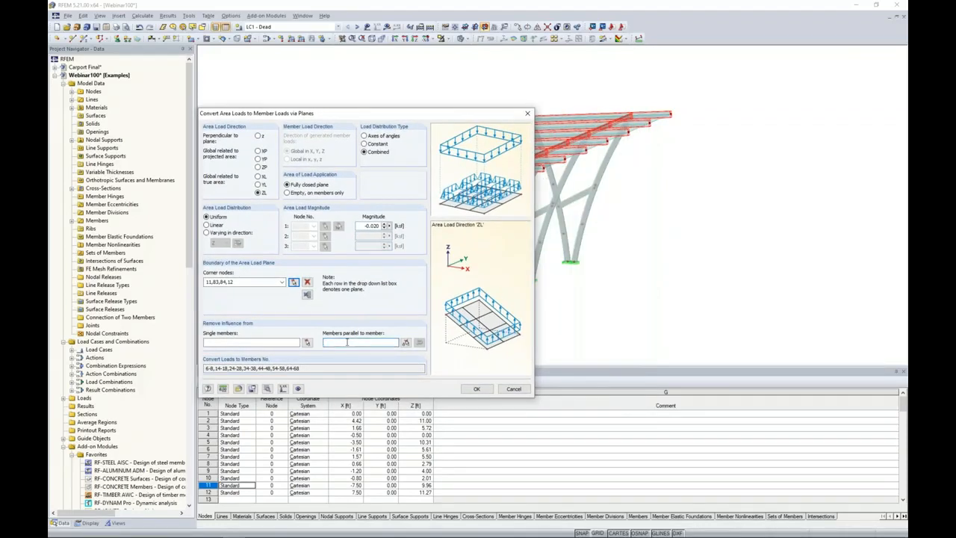
{"action": "left_click", "coordinate": [405, 341]}
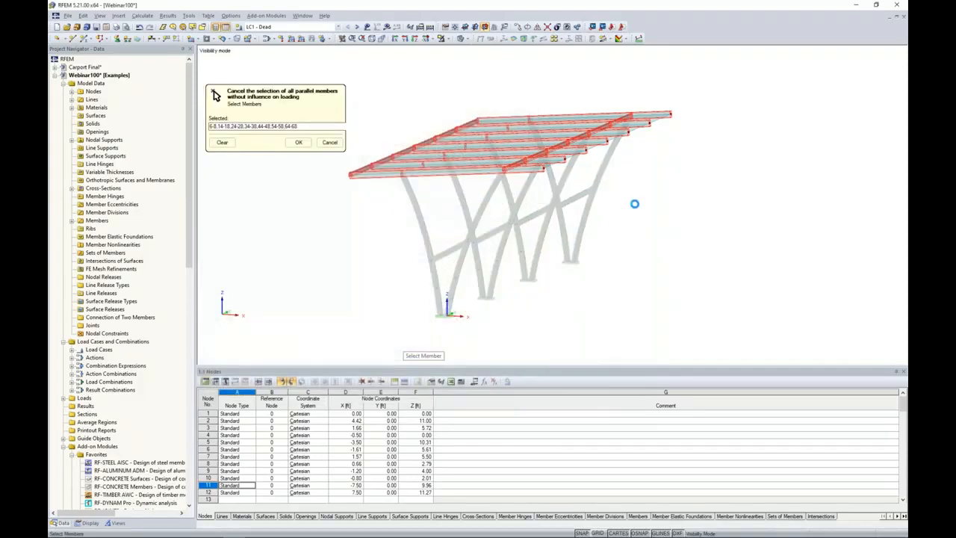
{"action": "left_click", "coordinate": [348, 186]}
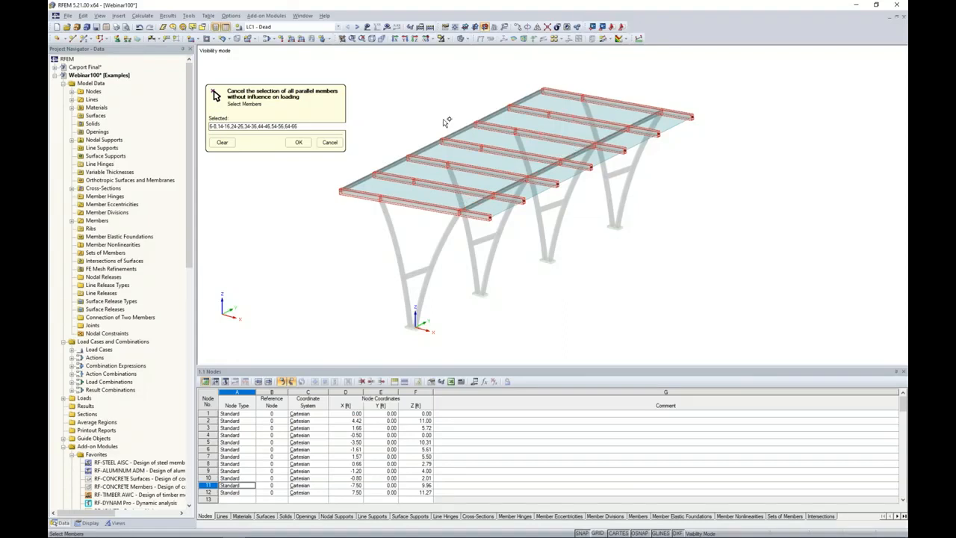
{"action": "left_click", "coordinate": [299, 142]}
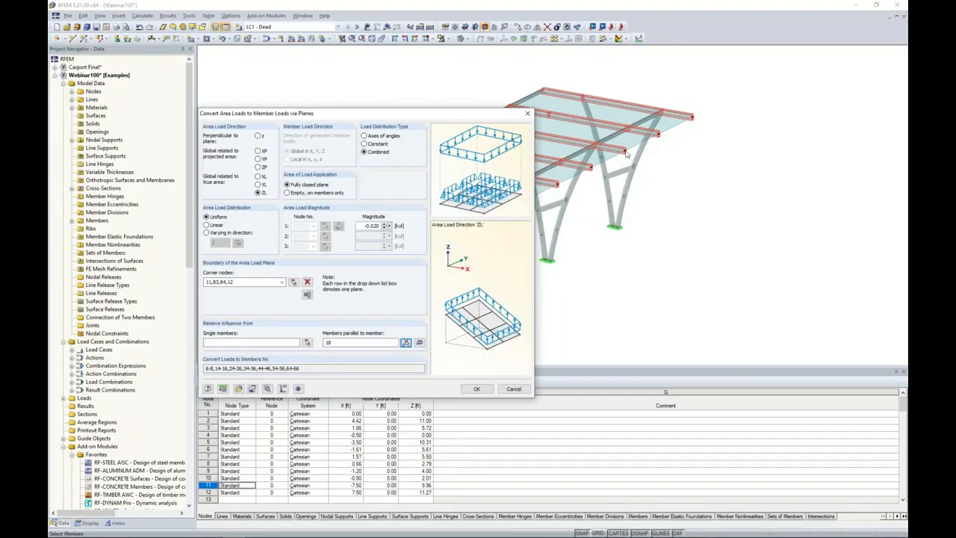
{"action": "left_click", "coordinate": [476, 388]}
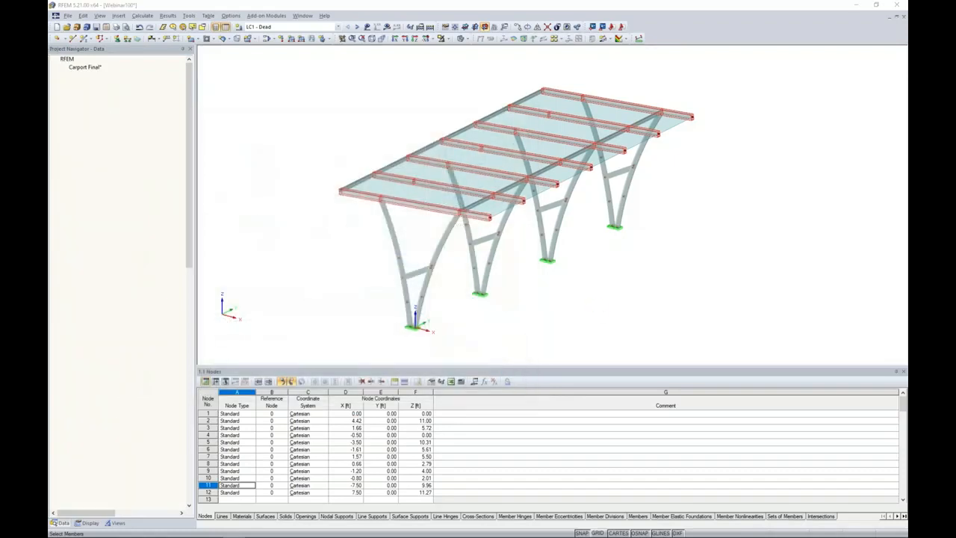
{"action": "left_click", "coordinate": [573, 346]}
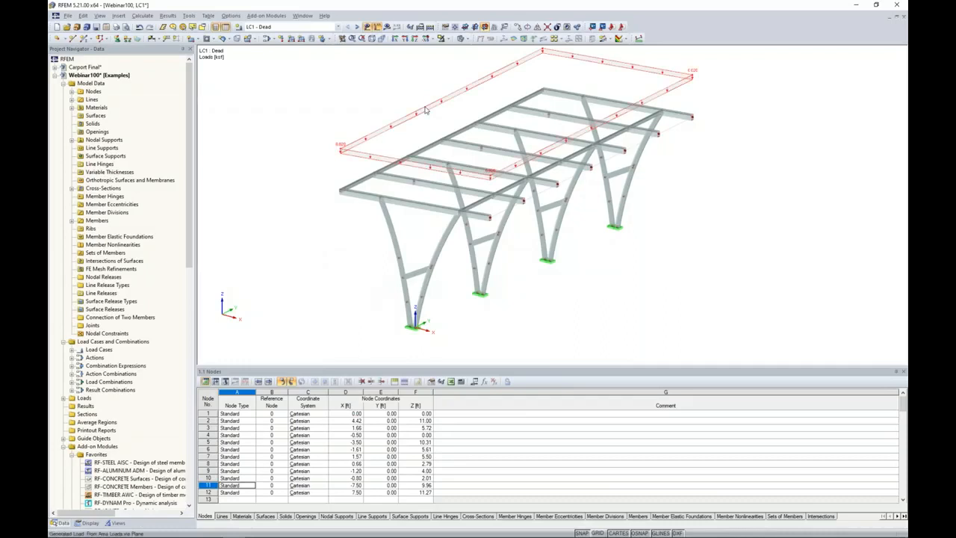
Display the generated dead area load as separate member loads on the roof beams.
{"action": "right_click", "coordinate": [424, 110]}
{"action": "left_click", "coordinate": [453, 139]}
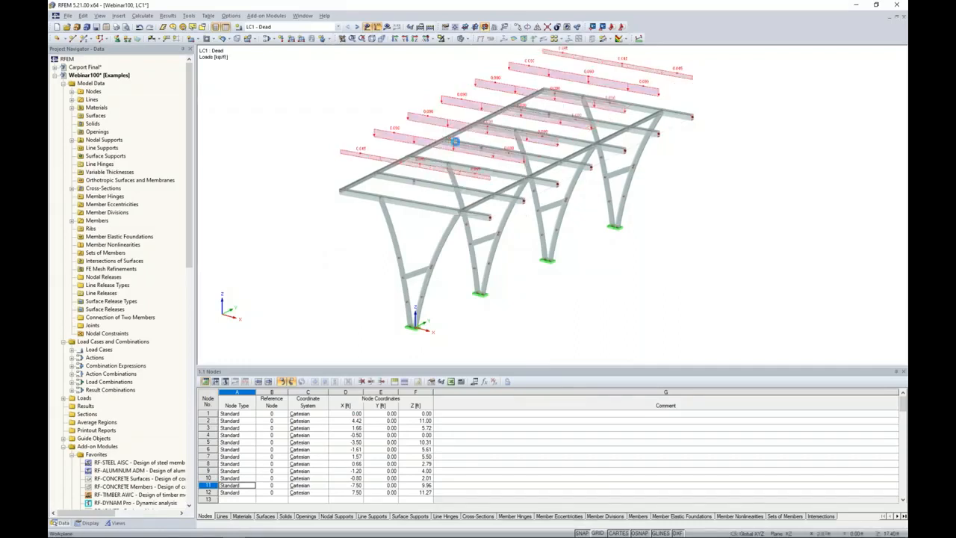
{"action": "middle_click_drag", "start_coordinate": [632, 258], "coordinate": [578, 271], "text": "ctrl"}
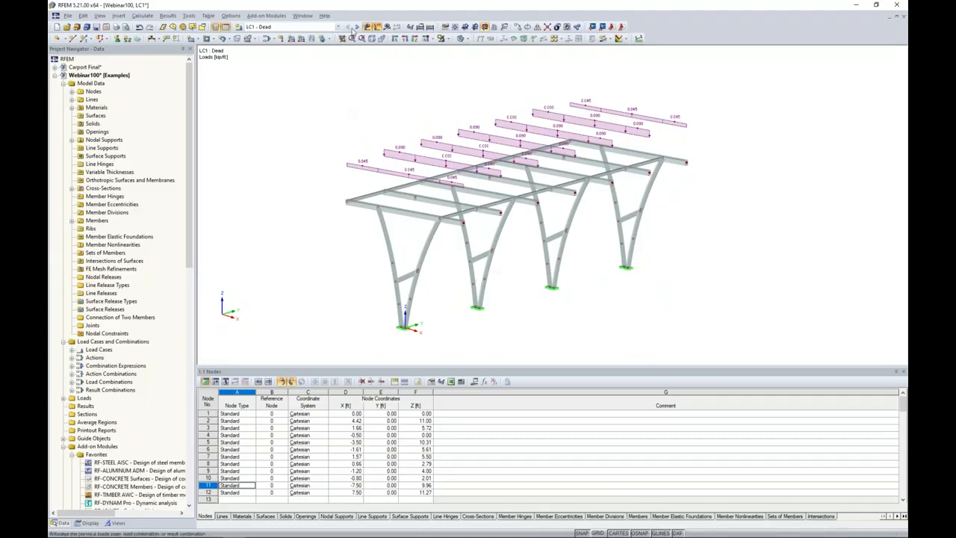
In LC2 - Live, generate member loads from a negative ZL area load, reusing the roof plane and the exclusion of members parallel to member 18.
{"action": "left_click", "coordinate": [356, 26]}
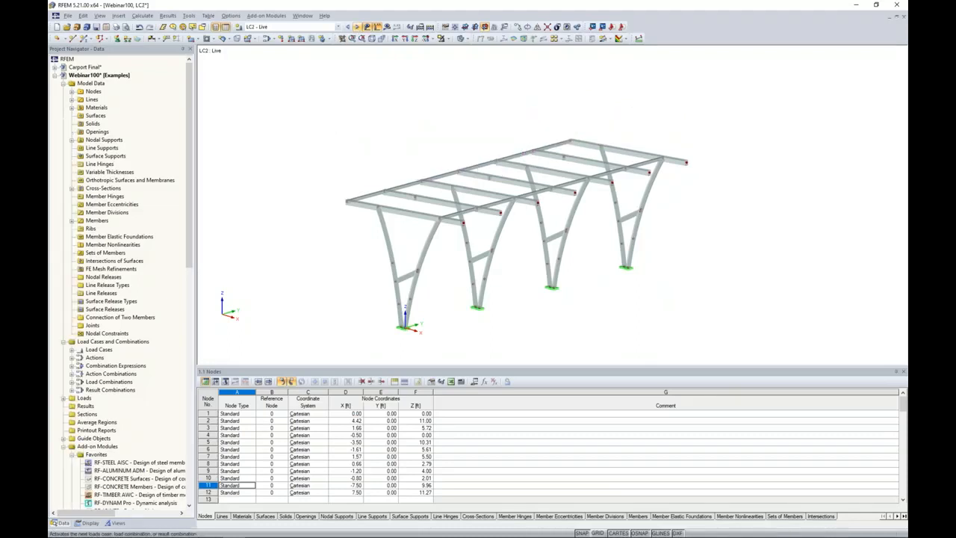
{"action": "left_click", "coordinate": [188, 15]}
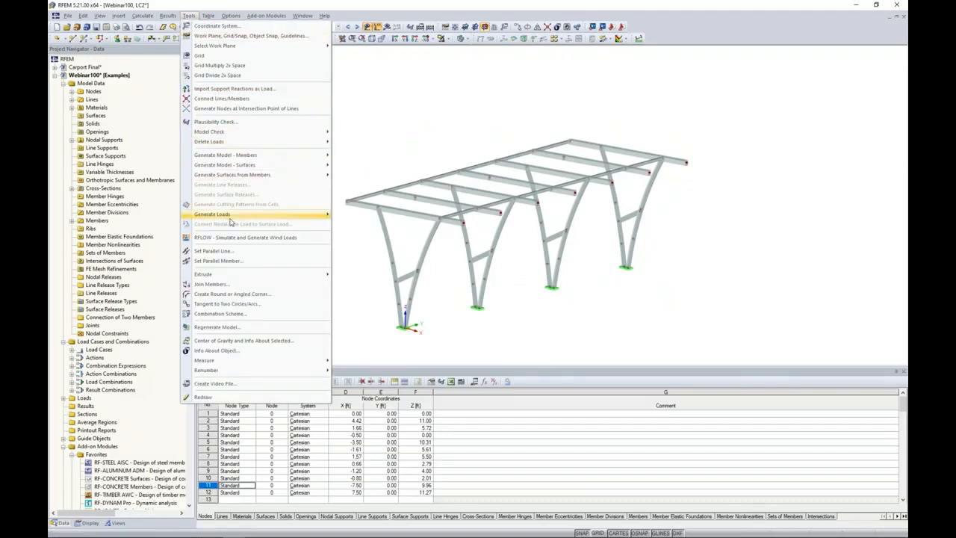
{"action": "mouse_move", "coordinate": [282, 216]}
{"action": "left_click", "coordinate": [388, 140]}
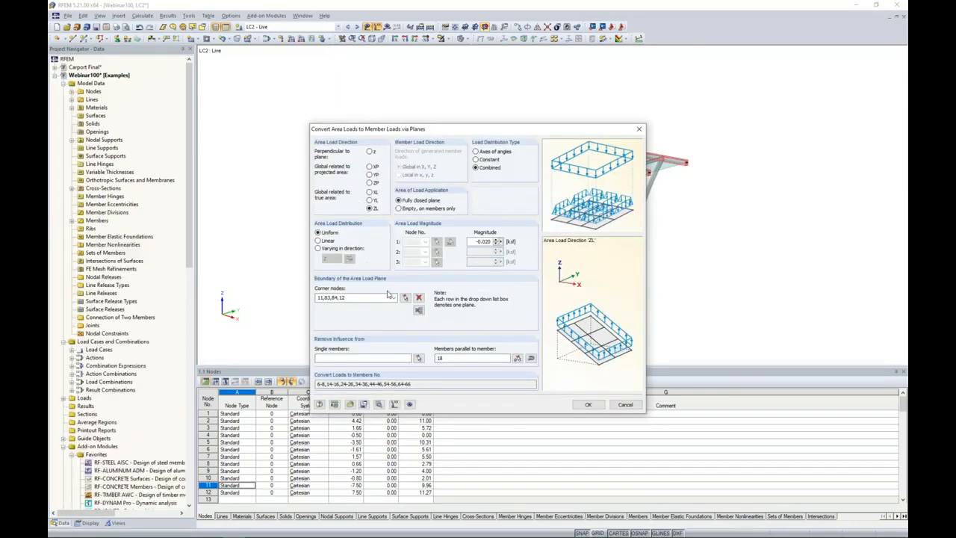
{"action": "double_click", "coordinate": [477, 241]}
{"action": "type", "text": "-"}
{"action": "left_click", "coordinate": [589, 405]}
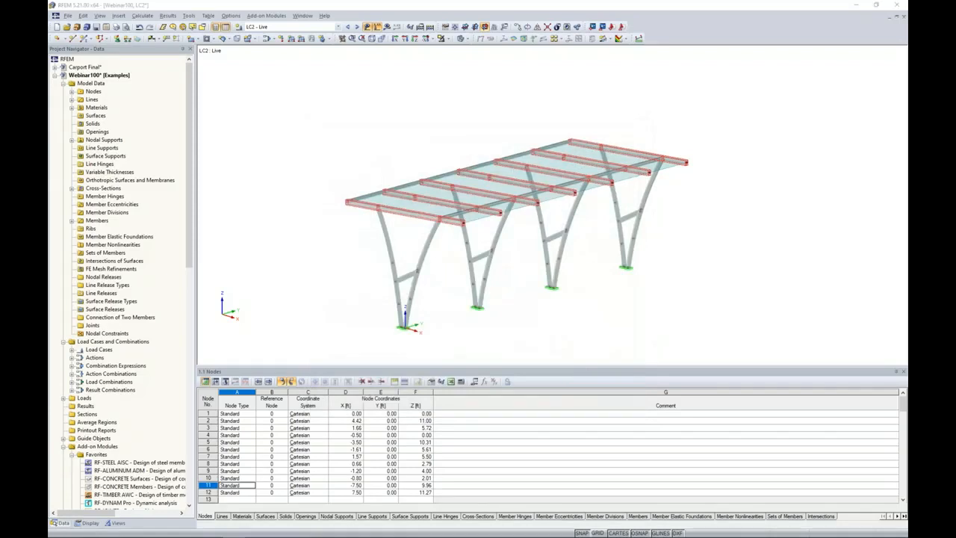
{"action": "left_click", "coordinate": [574, 346]}
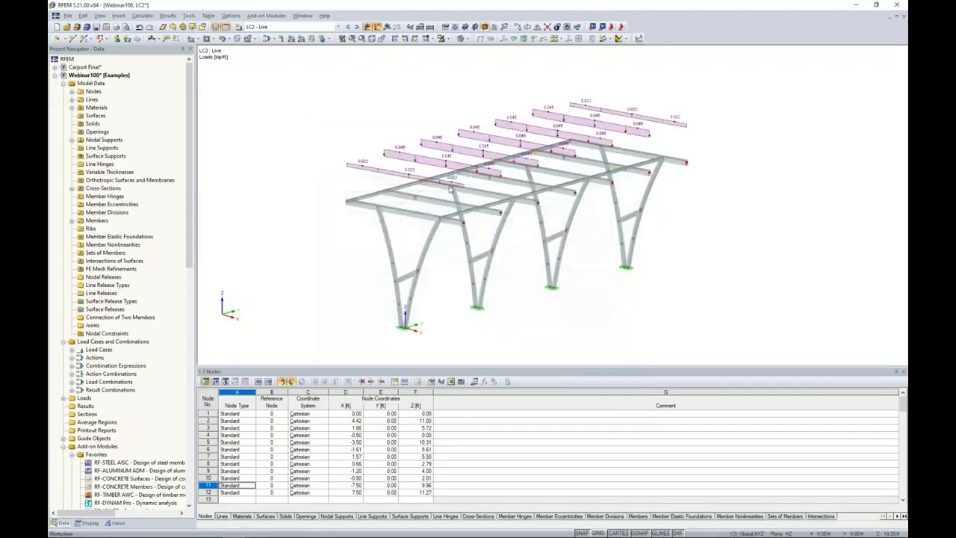
Switch from the live load case to LC3 - Impact 1 and save the model.
{"action": "mouse_move", "coordinate": [706, 224]}
{"action": "middle_mouse_down", "text": "ctrl"}
{"action": "mouse_move", "coordinate": [594, 218]}
{"action": "mouse_move", "coordinate": [693, 226]}
{"action": "middle_mouse_up", "text": "ctrl"}
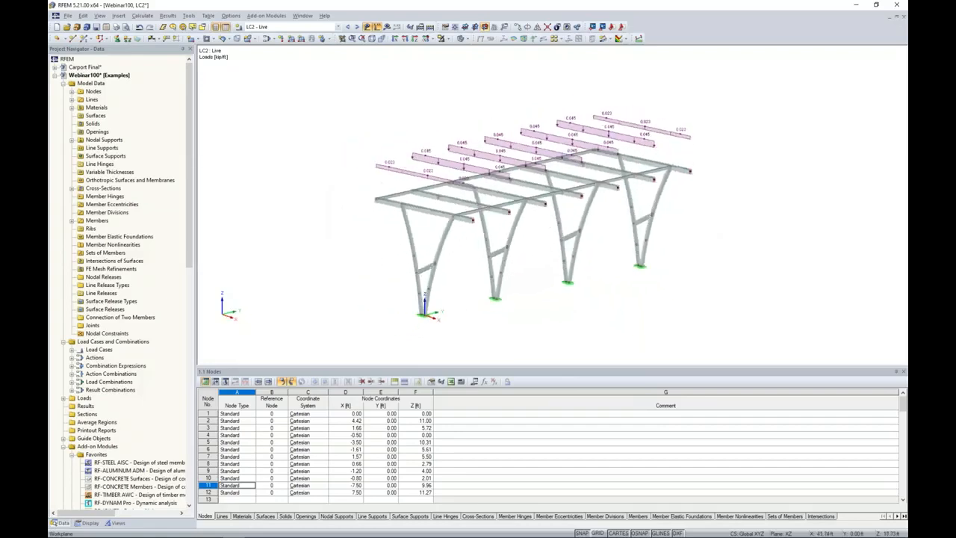
{"action": "left_click", "coordinate": [356, 26]}
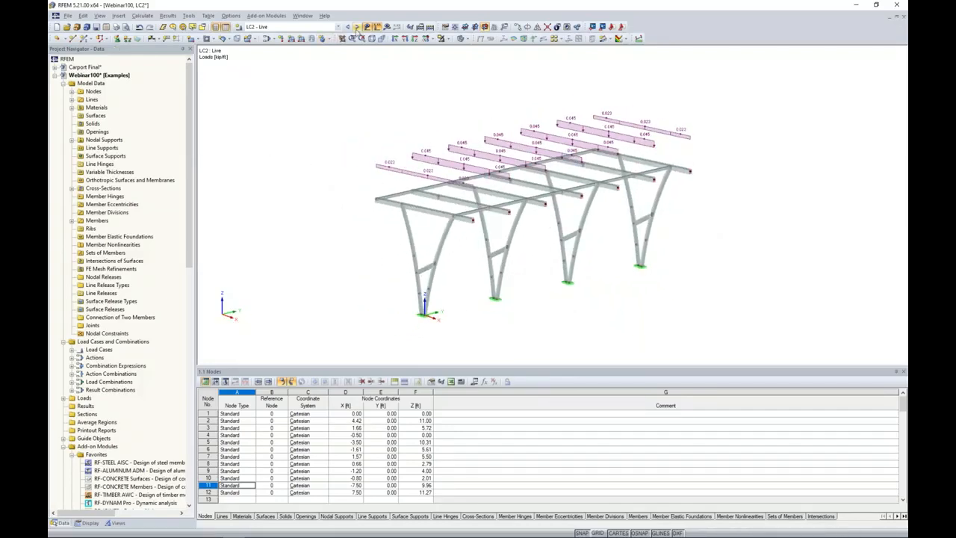
{"action": "left_click", "coordinate": [97, 28]}
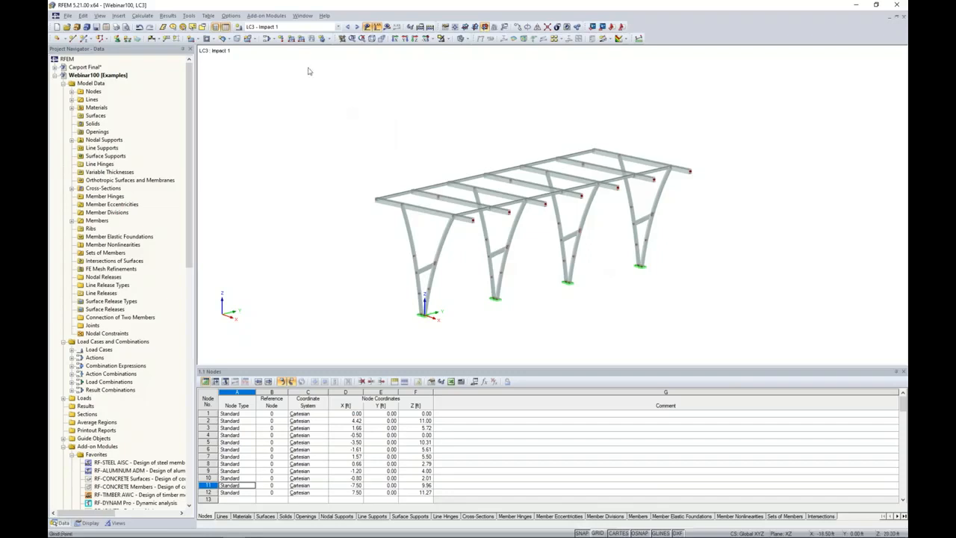
In LC3, add a concentrated member force of -6 kip in global XL, at distance A of 2 ft, on the second frame's outer column leg.
{"action": "left_click", "coordinate": [291, 39]}
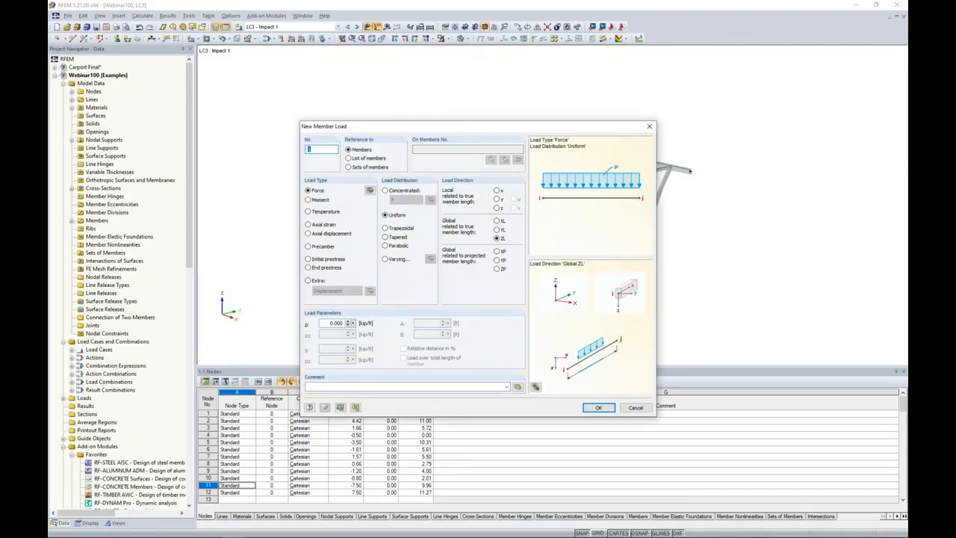
{"action": "left_click", "coordinate": [385, 189]}
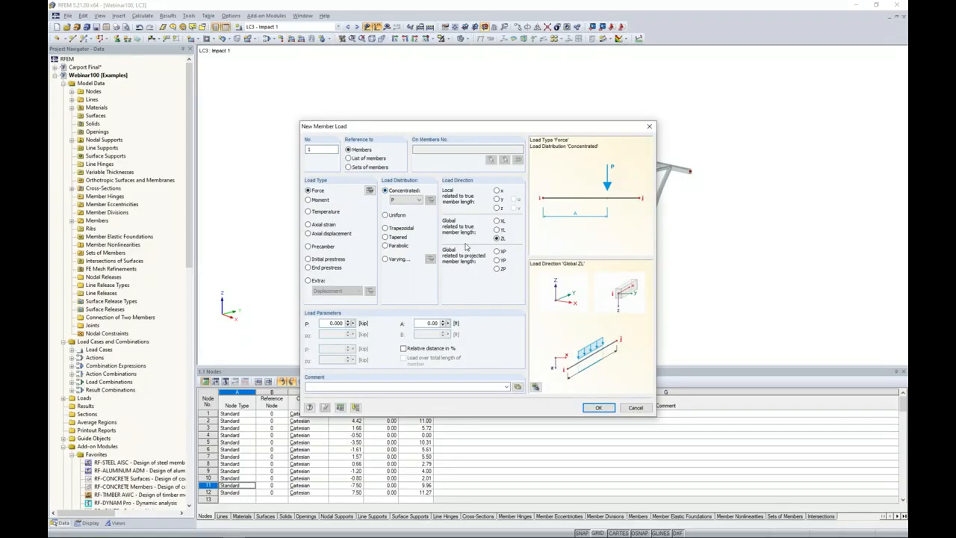
{"action": "left_click", "coordinate": [497, 222]}
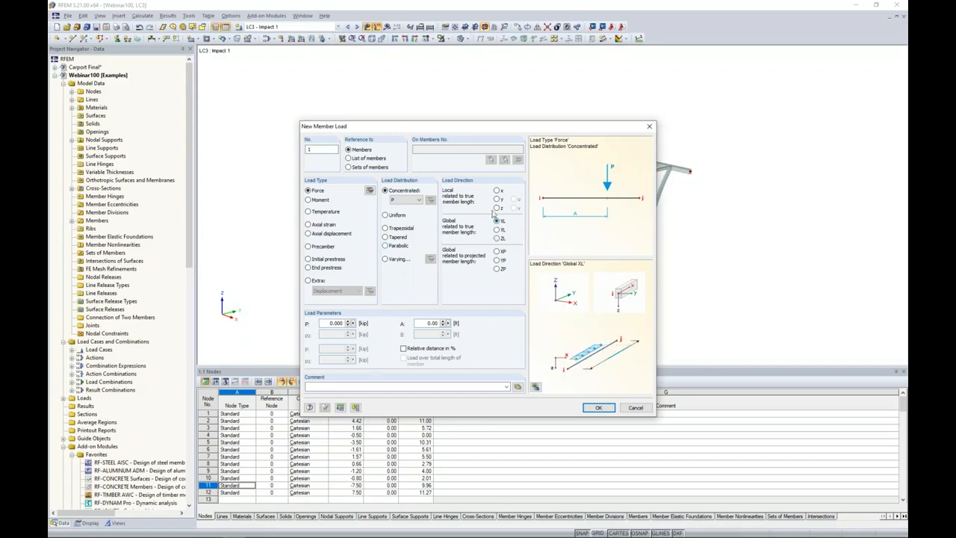
{"action": "left_click_drag", "start_coordinate": [326, 322], "coordinate": [372, 319]}
{"action": "type", "text": "-6"}
{"action": "key", "text": "Tab"}
{"action": "type", "text": "2"}
{"action": "left_click", "coordinate": [592, 408]}
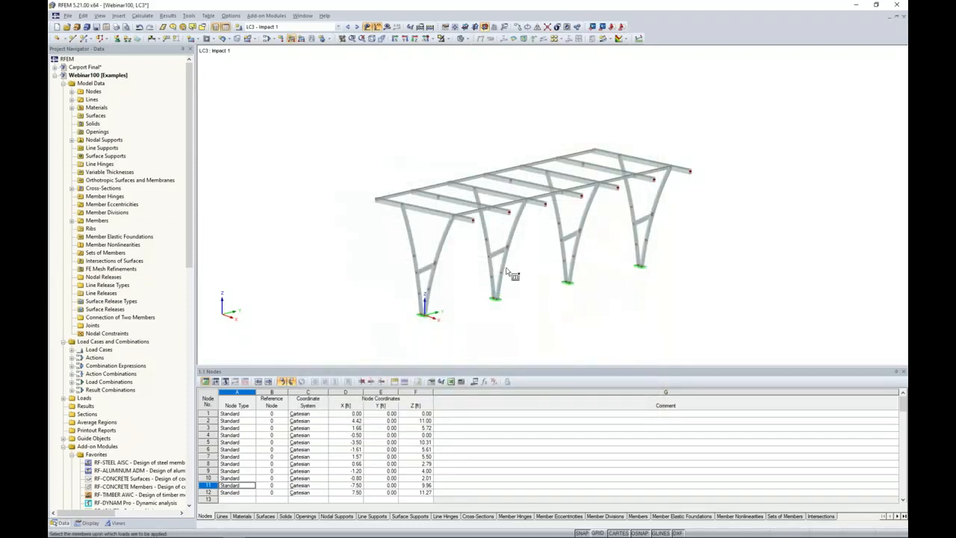
{"action": "left_click", "coordinate": [505, 264]}
{"action": "middle_click_drag", "start_coordinate": [546, 285], "coordinate": [521, 259]}
{"action": "scroll", "coordinate": [515, 260], "scroll_direction": "up", "scroll_amount": 4}
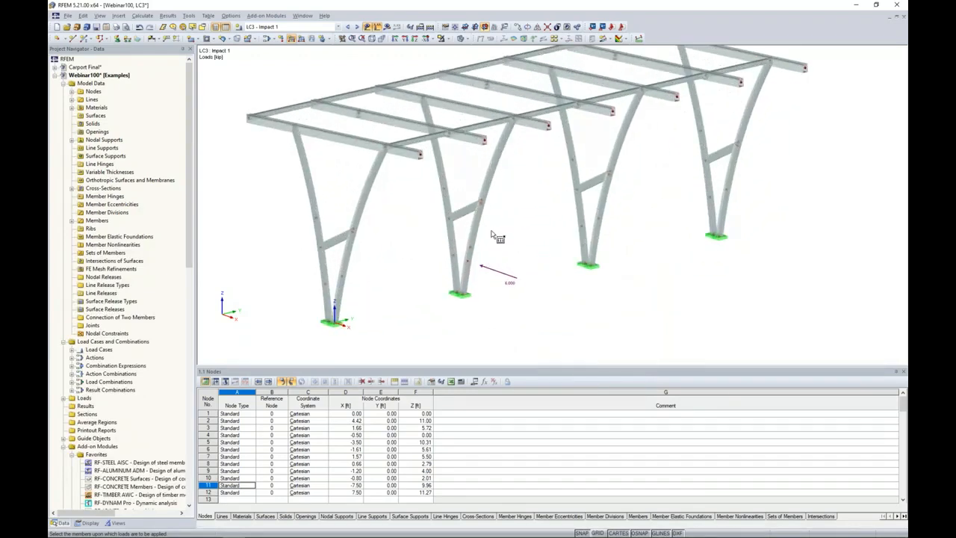
Place the same concentrated force on the third frame's outer column leg in LC4 - Impact 2, and compare it with LC3.
{"action": "left_click", "coordinate": [356, 26]}
{"action": "left_click", "coordinate": [604, 207]}
{"action": "key", "text": "Escape"}
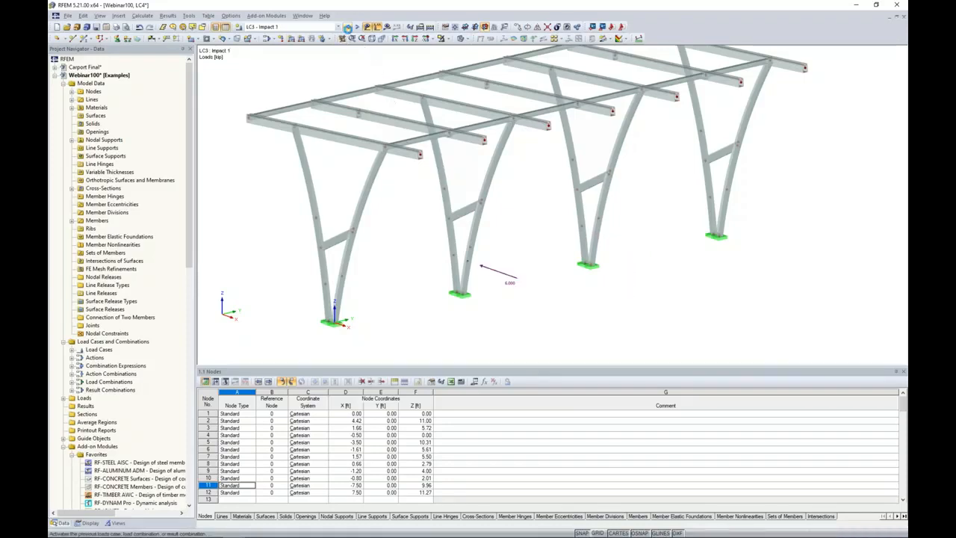
{"action": "left_click", "coordinate": [357, 27]}
{"action": "left_click", "coordinate": [357, 27]}
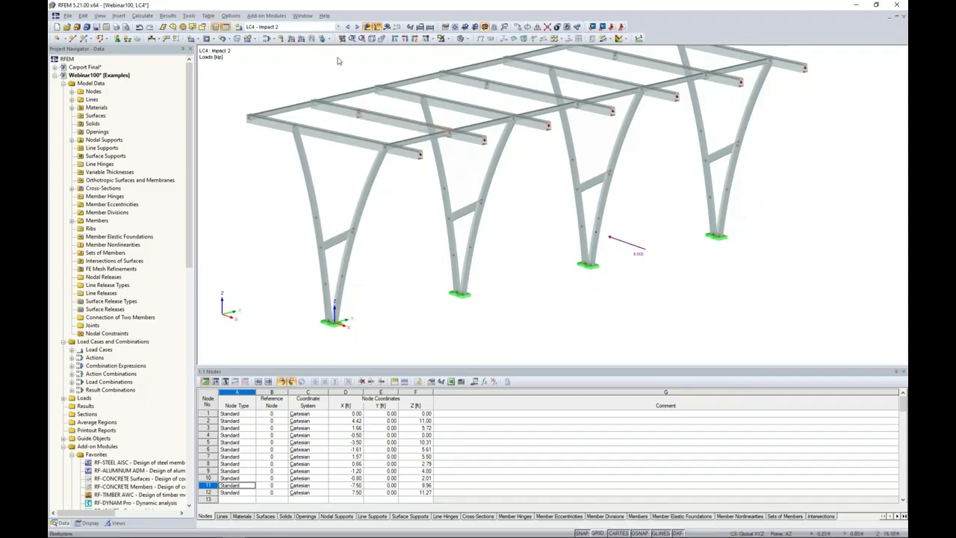
Switch to load case LC5 - Wind 1 and start generating member loads from area loads via plane.
{"action": "left_click", "coordinate": [356, 27]}
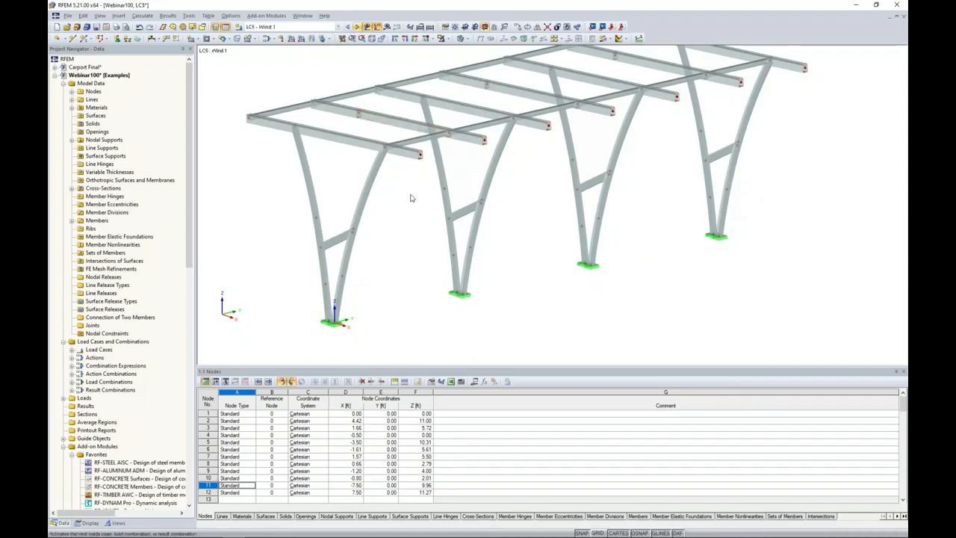
{"action": "scroll", "coordinate": [412, 198], "scroll_direction": "down", "scroll_amount": 2}
{"action": "middle_click_drag", "start_coordinate": [411, 198], "coordinate": [420, 217]}
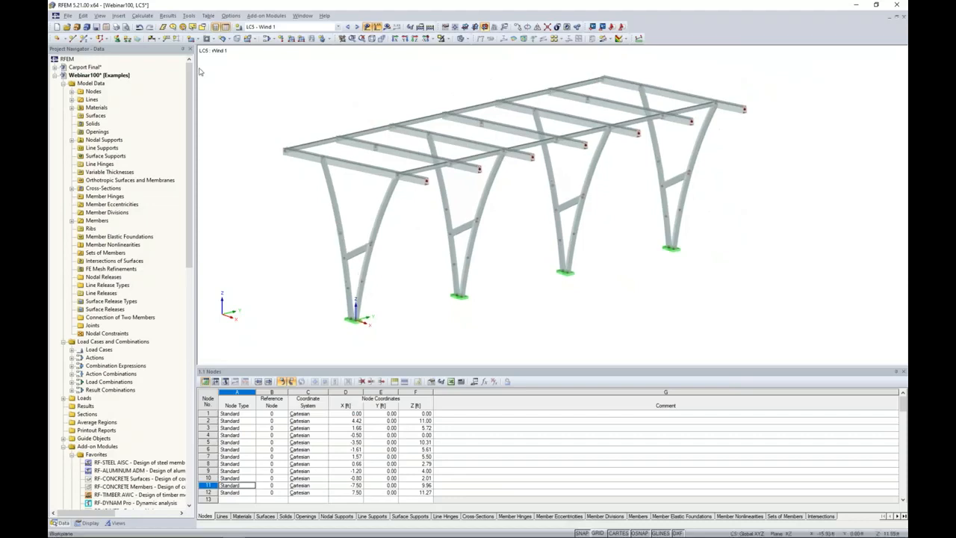
{"action": "left_click", "coordinate": [188, 15]}
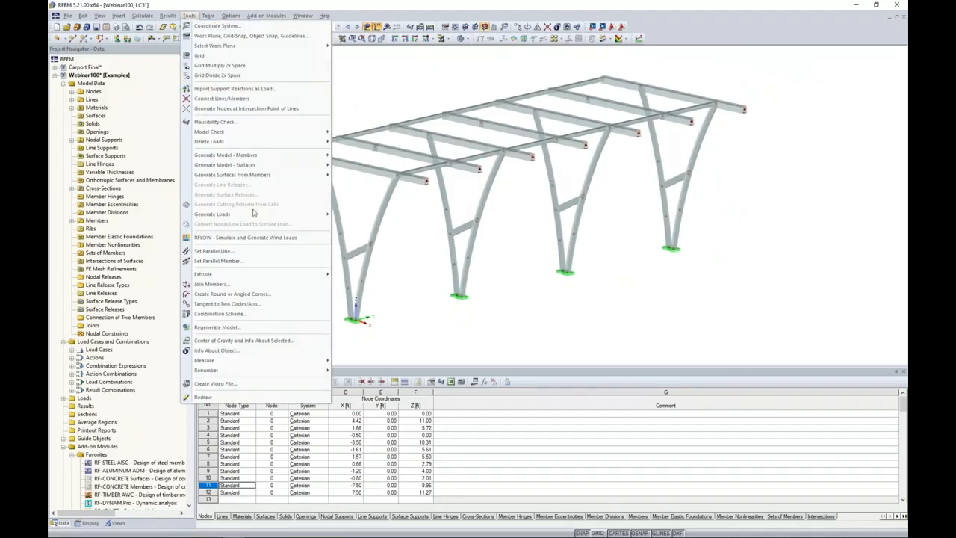
{"action": "mouse_move", "coordinate": [254, 215]}
{"action": "mouse_move", "coordinate": [370, 250]}
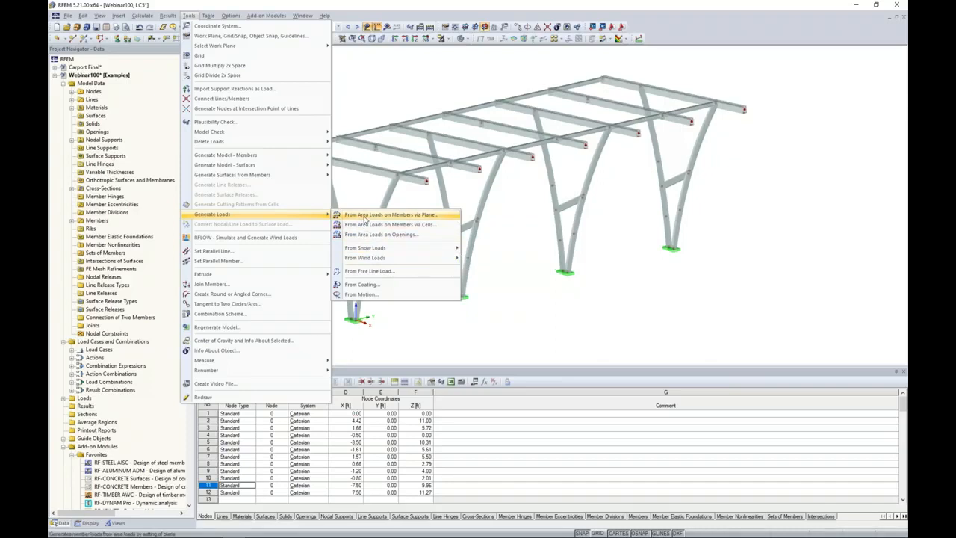
{"action": "left_click", "coordinate": [364, 217]}
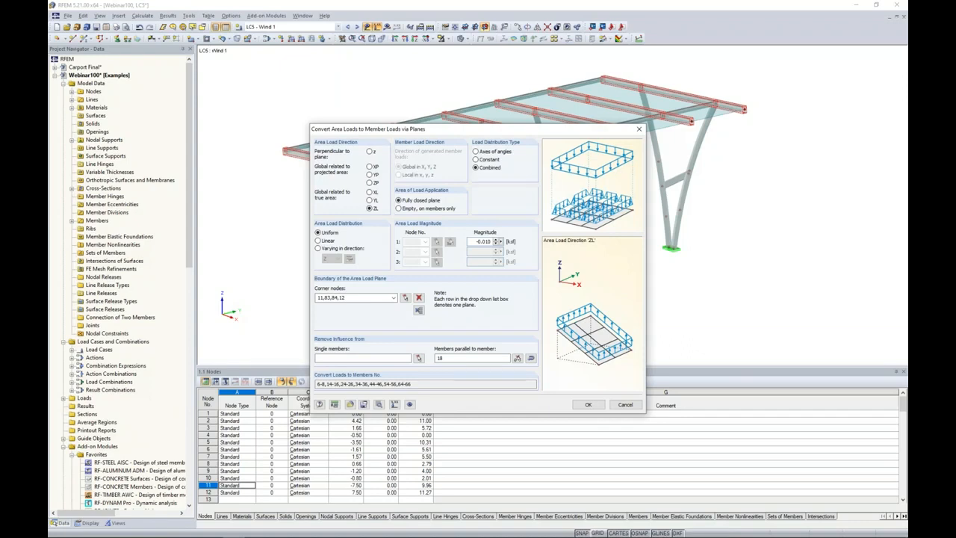
Switch to the Dlubal Geo-Zone Tool in the browser and review the wind load standards available, keeping ASCE/SEI 7-16.
{"action": "key", "text": "super+Tab"}
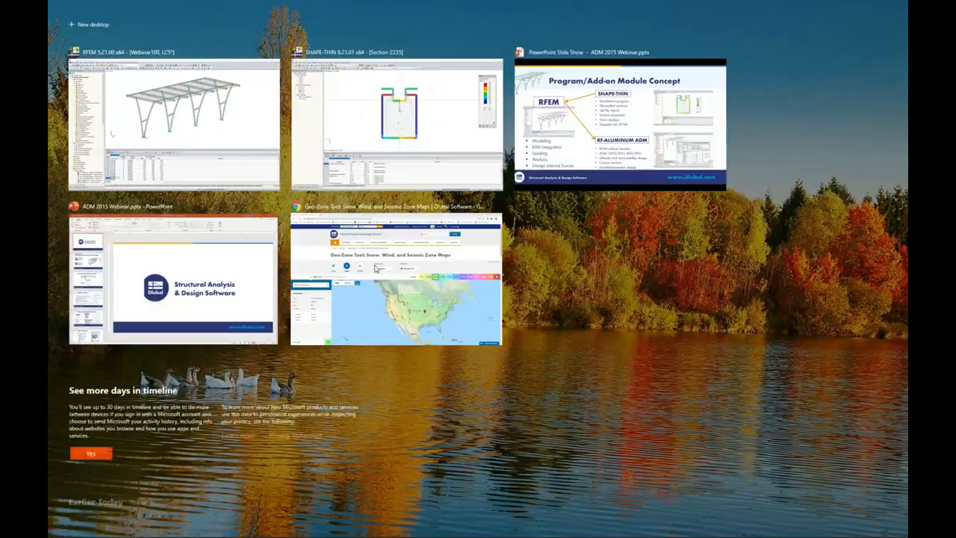
{"action": "left_click", "coordinate": [375, 268]}
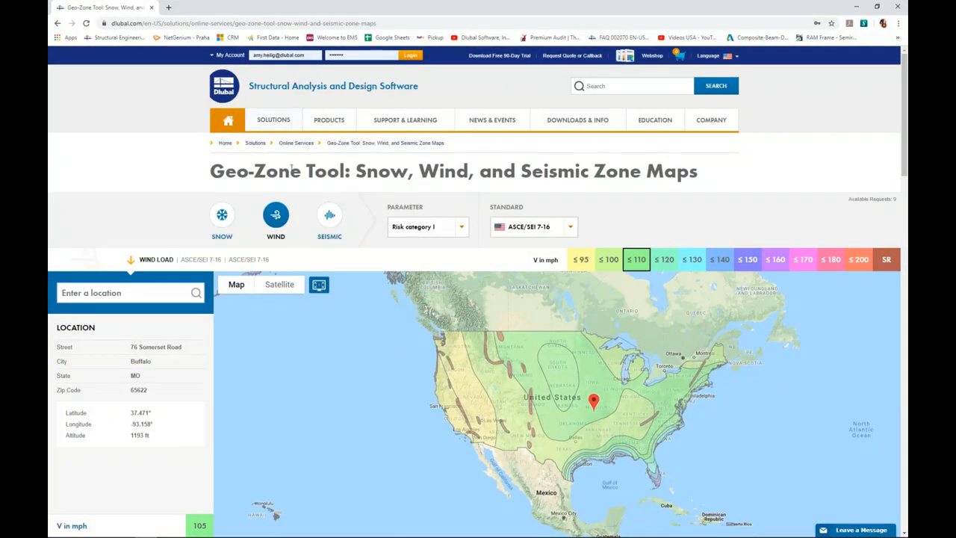
{"action": "mouse_move", "coordinate": [269, 121]}
{"action": "left_click", "coordinate": [570, 228]}
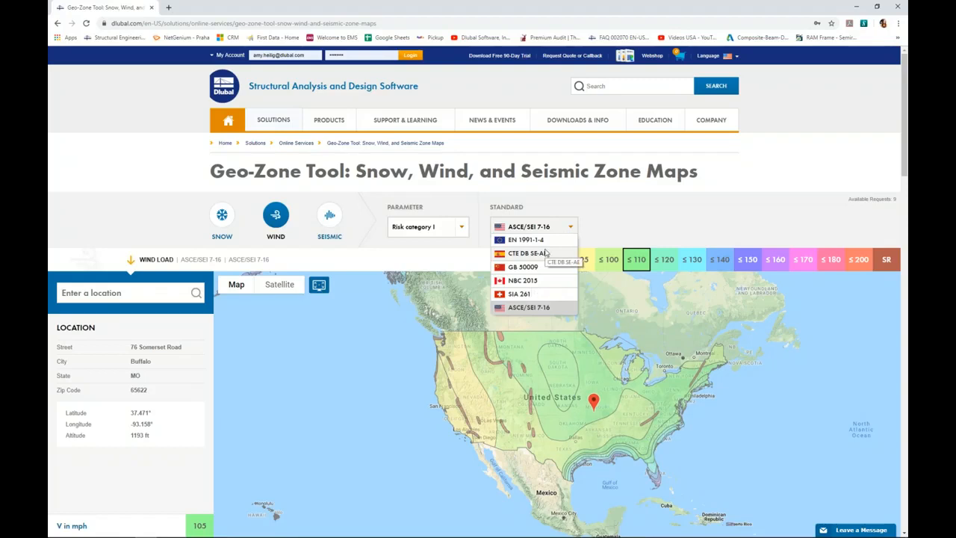
{"action": "left_click", "coordinate": [439, 260]}
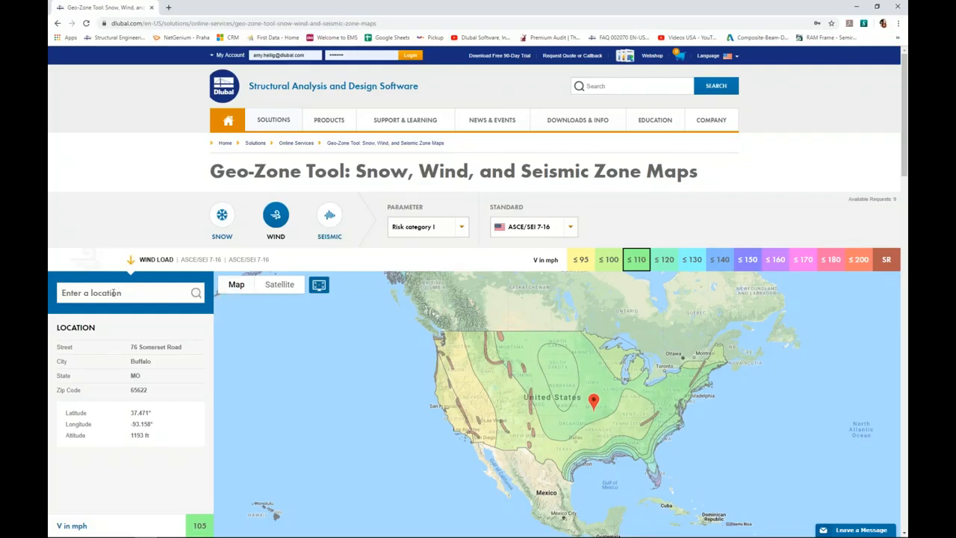
Look up the basic wind velocity for a location in eastern Missouri on the wind zone map.
{"action": "left_click", "coordinate": [605, 408]}
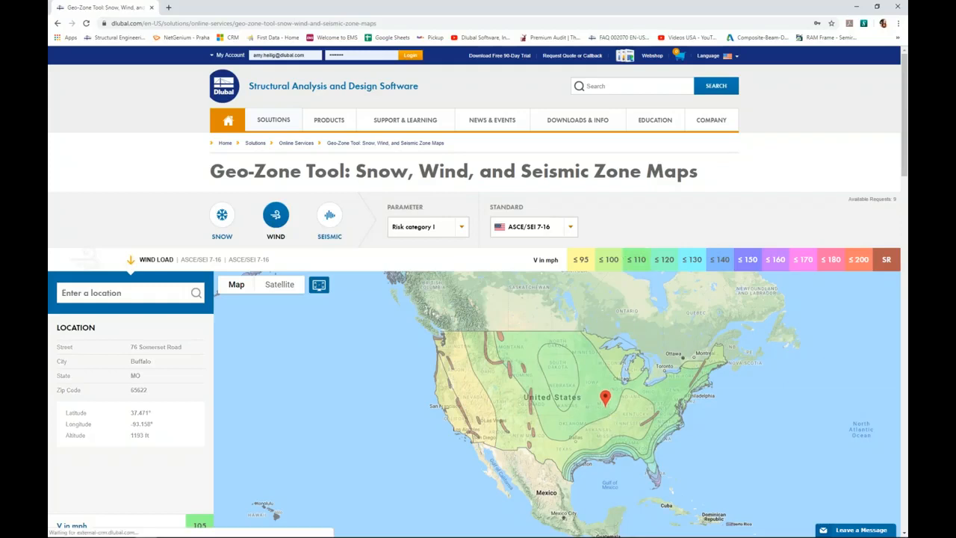
{"action": "scroll", "coordinate": [183, 371], "scroll_direction": "down", "scroll_amount": 1}
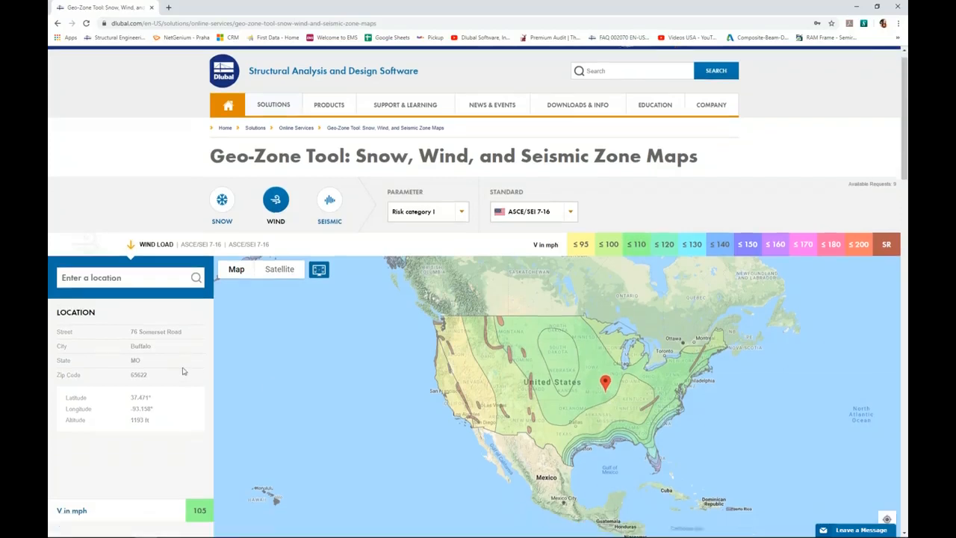
{"action": "scroll", "coordinate": [246, 314], "scroll_direction": "down", "scroll_amount": 1}
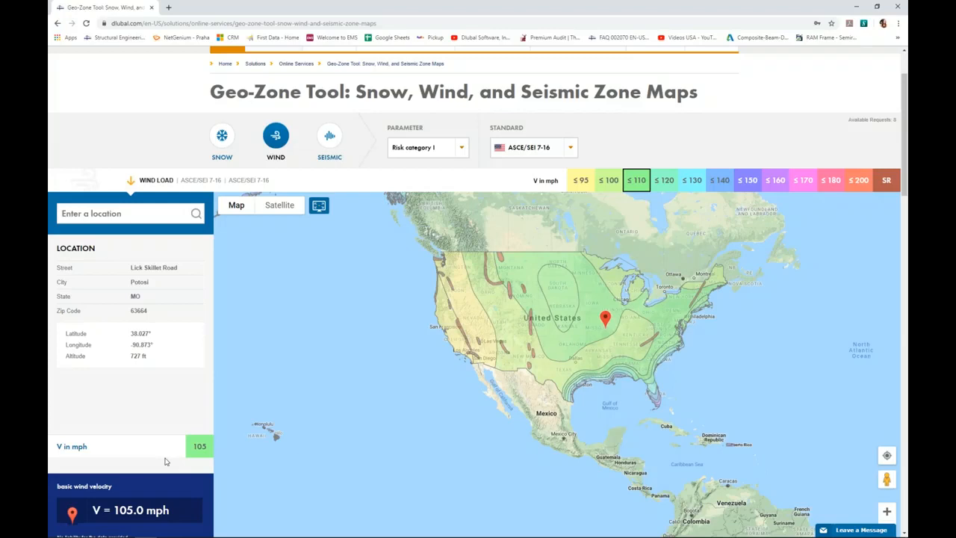
{"action": "scroll", "coordinate": [165, 462], "scroll_direction": "up", "scroll_amount": 1}
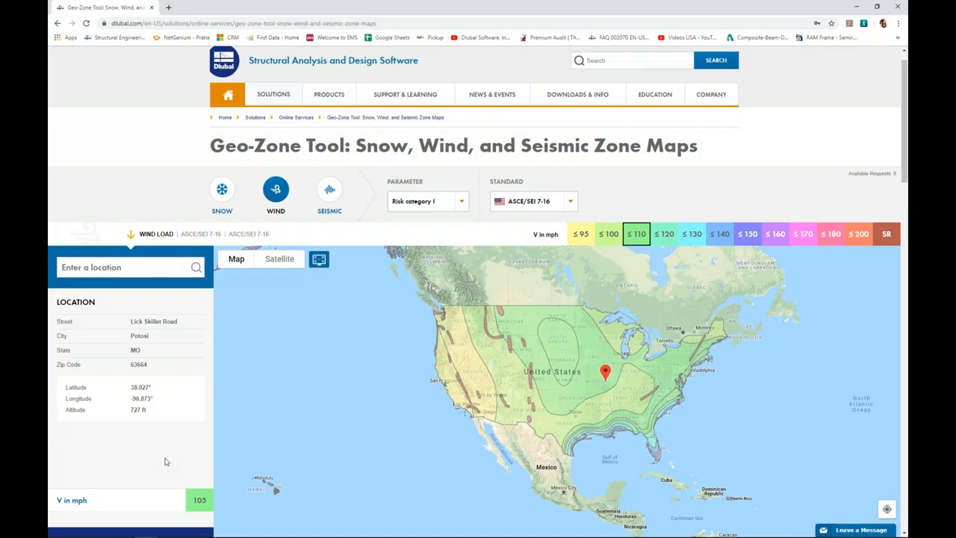
Return to RFEM and generate member loads from a -0.01 ksf area load in global XL on the roof plane, without excluding any parallel members.
{"action": "key", "text": "super+Tab"}
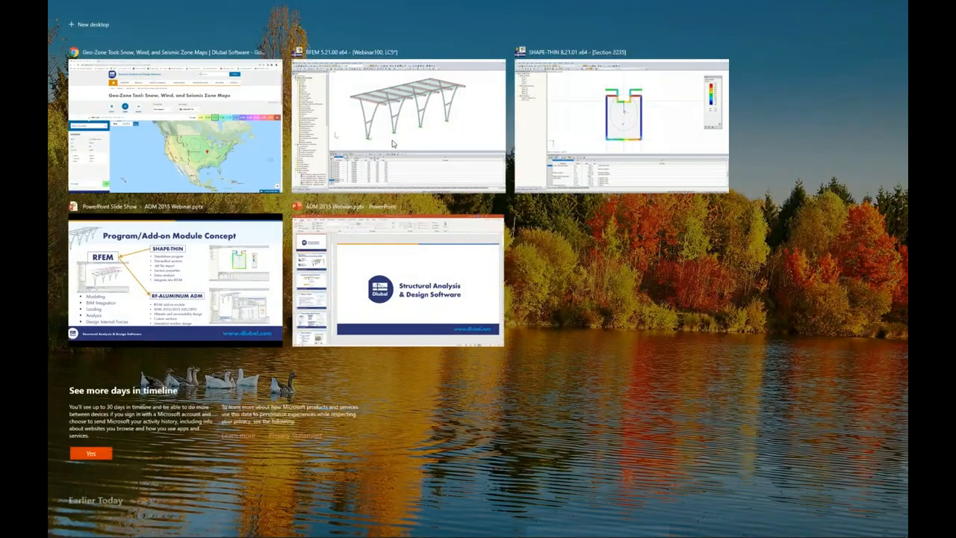
{"action": "left_click", "coordinate": [394, 143]}
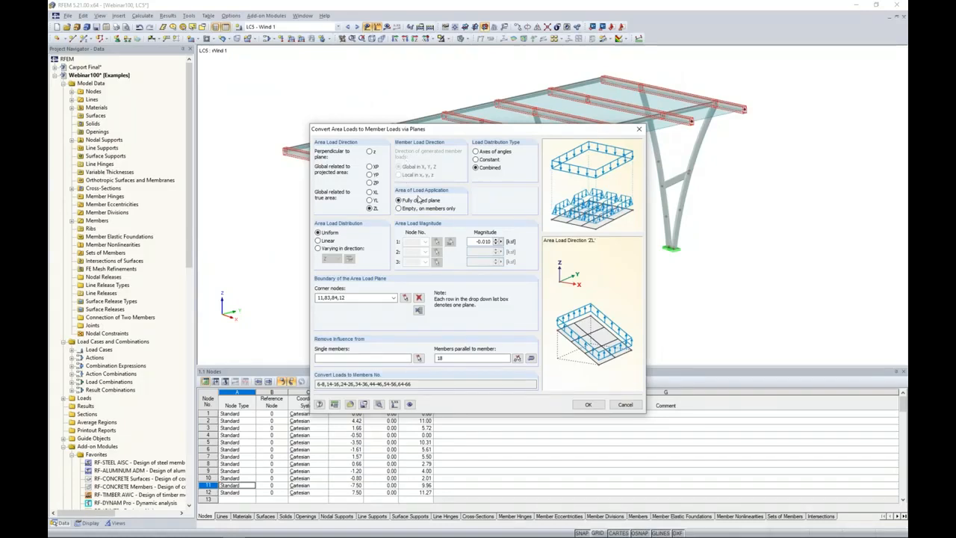
{"action": "left_click", "coordinate": [369, 191]}
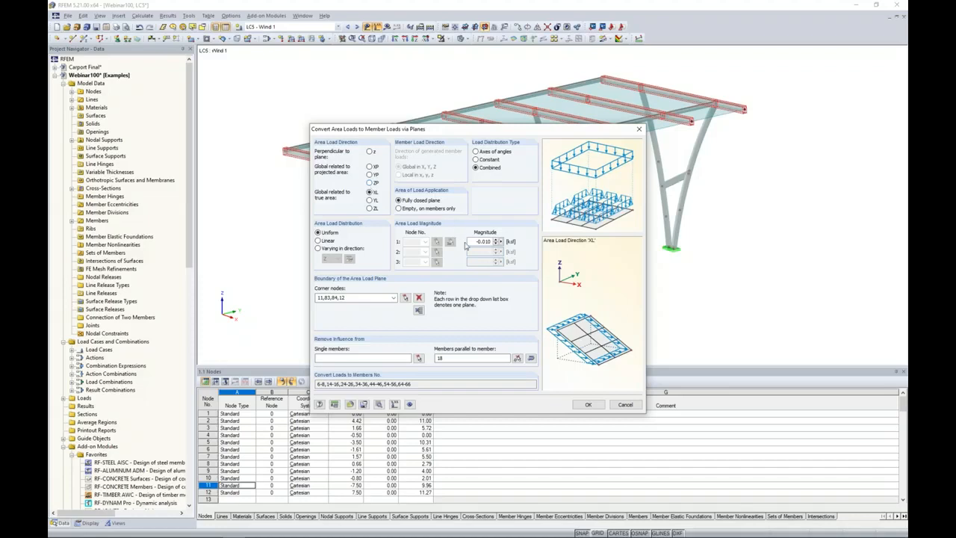
{"action": "left_click_drag", "start_coordinate": [473, 241], "coordinate": [511, 242]}
{"action": "type", "text": "-0.01"}
{"action": "left_click_drag", "start_coordinate": [454, 358], "coordinate": [411, 359]}
{"action": "key", "text": "Delete"}
{"action": "left_click", "coordinate": [590, 404]}
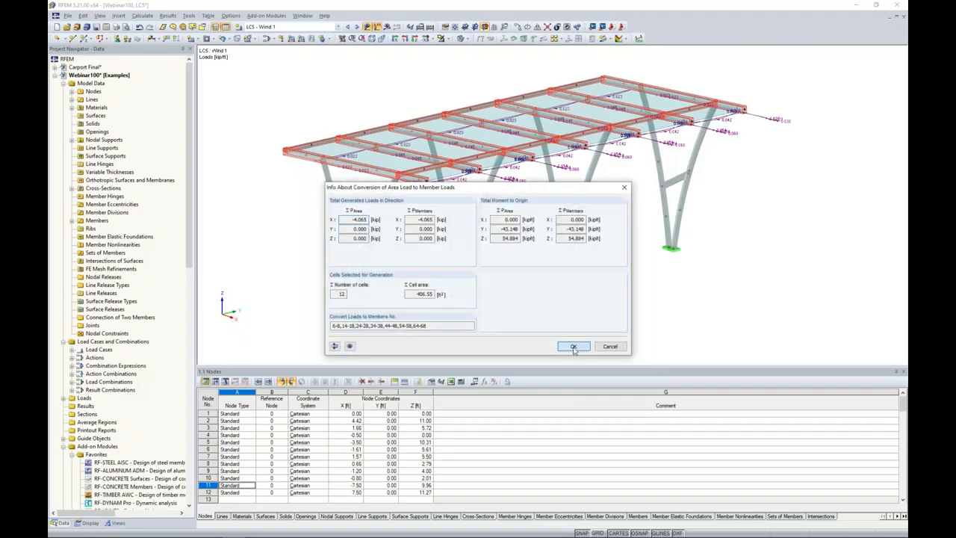
{"action": "left_click", "coordinate": [573, 349]}
{"action": "mouse_move", "coordinate": [531, 226]}
{"action": "middle_mouse_down", "text": "ctrl"}
{"action": "mouse_move", "coordinate": [593, 245]}
{"action": "mouse_move", "coordinate": [527, 240]}
{"action": "middle_mouse_up", "text": "ctrl"}
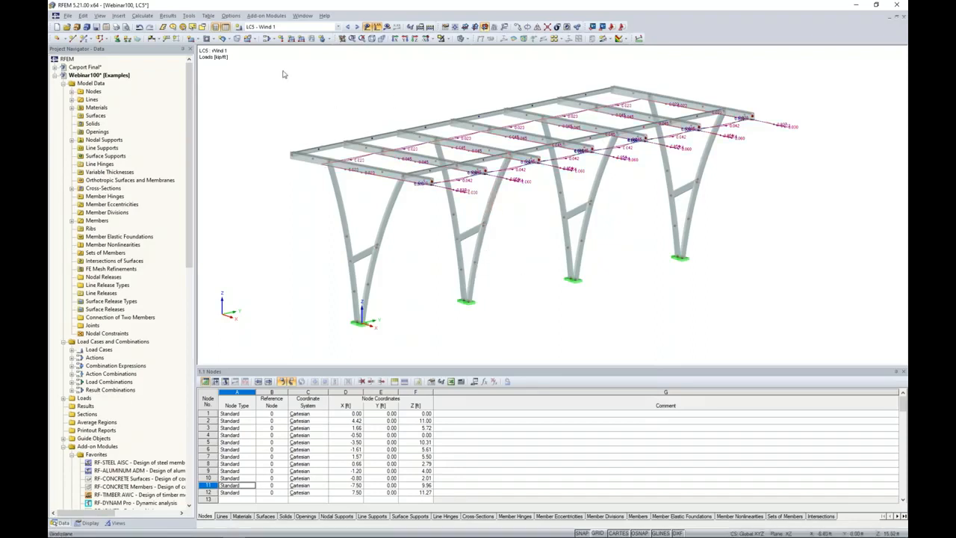
Start another area load conversion via plane on the same roof, with direction global ZL and a magnitude of -0.005 ksf.
{"action": "left_click", "coordinate": [190, 16]}
{"action": "mouse_move", "coordinate": [209, 212]}
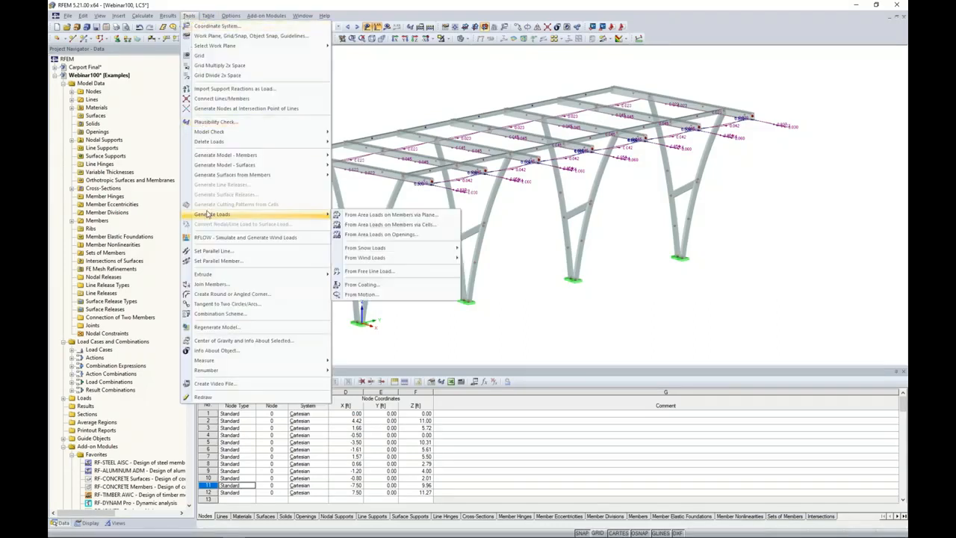
{"action": "left_click", "coordinate": [348, 218]}
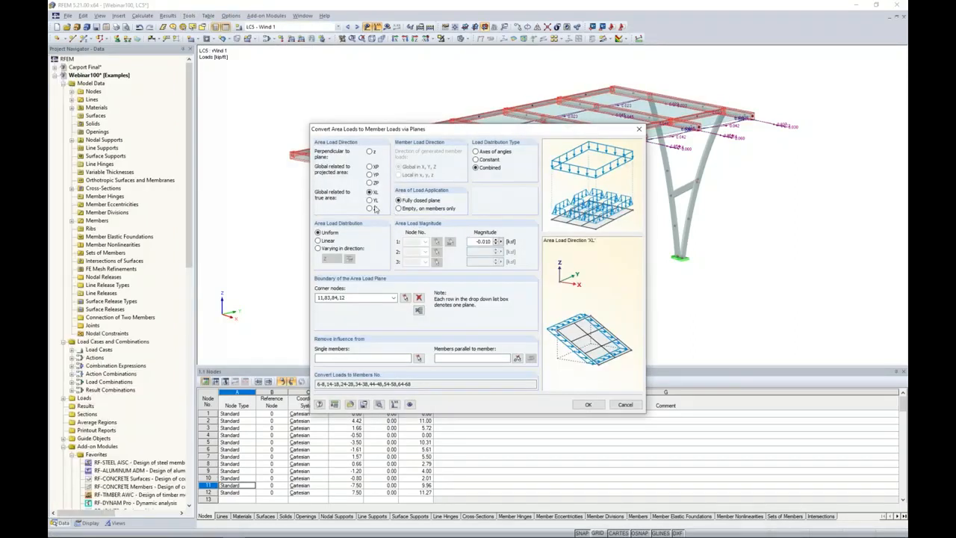
{"action": "left_click", "coordinate": [369, 208]}
{"action": "left_click_drag", "start_coordinate": [475, 240], "coordinate": [505, 244]}
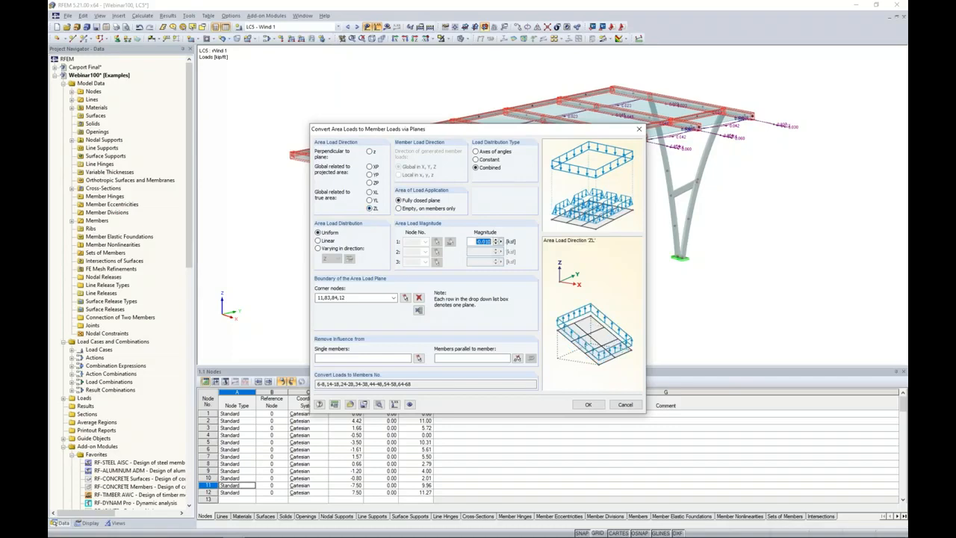
{"action": "key", "text": "BackSpace"}
{"action": "type", "text": "-0.005"}
Remove the influence of members parallel to member 28 and generate the vertical wind loads on the roof members.
{"action": "left_click", "coordinate": [450, 359]}
{"action": "left_click", "coordinate": [516, 359]}
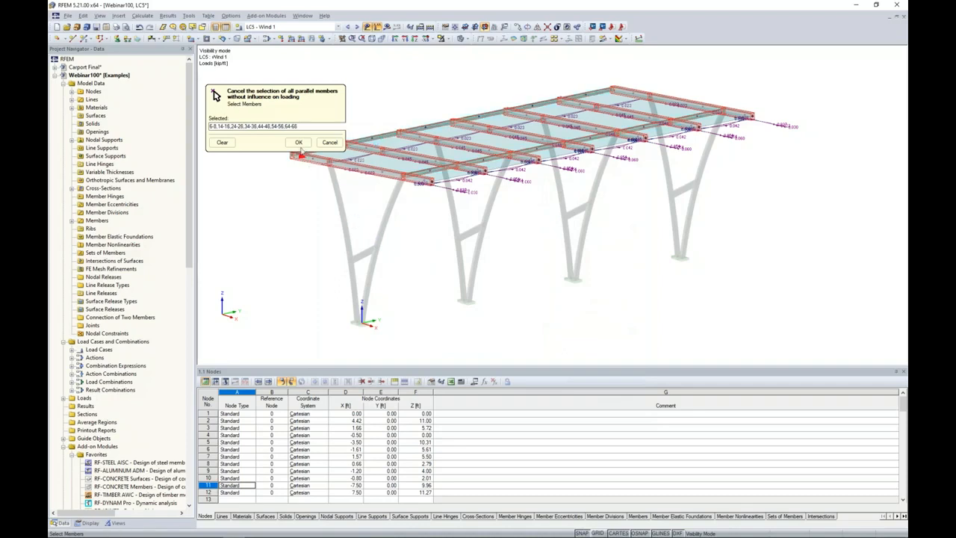
{"action": "left_click", "coordinate": [298, 142]}
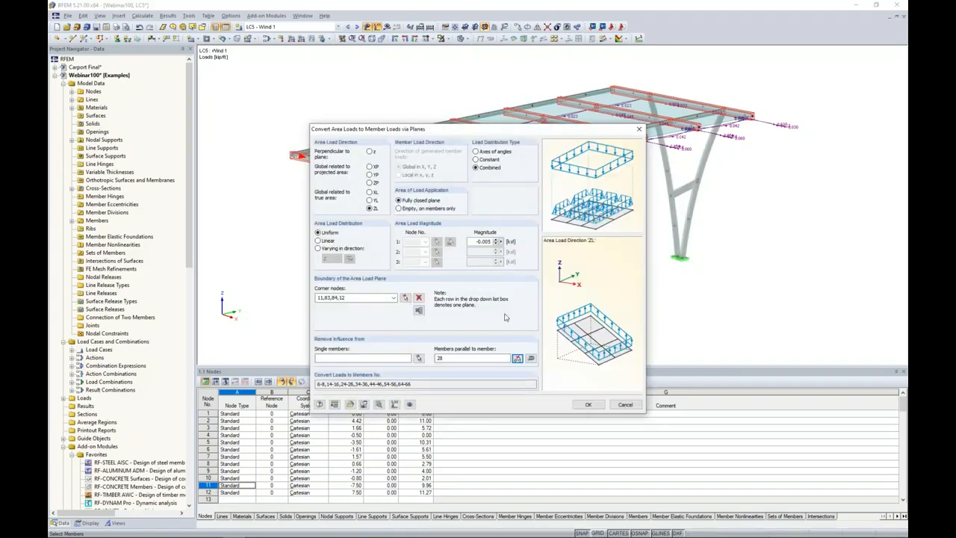
{"action": "left_click", "coordinate": [589, 404]}
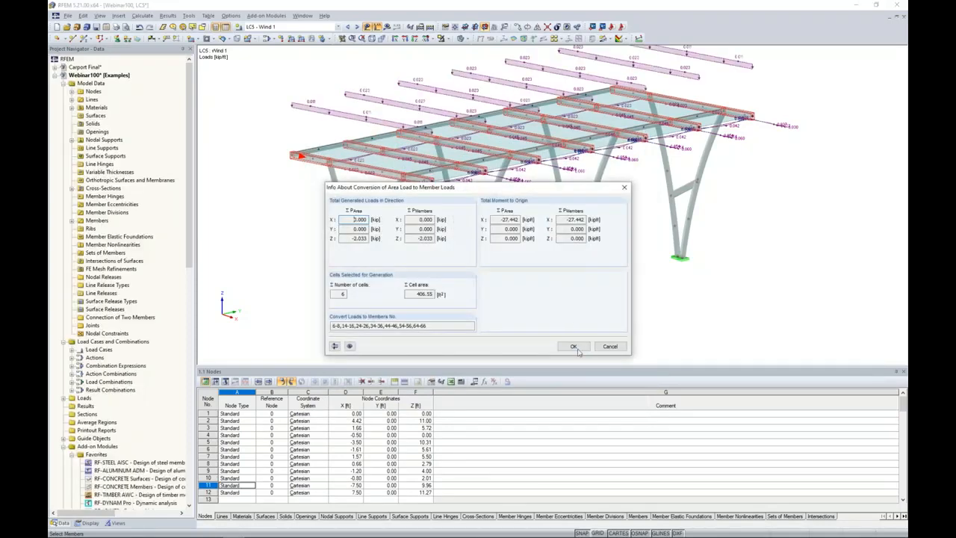
{"action": "left_click", "coordinate": [574, 347]}
{"action": "middle_click_drag", "start_coordinate": [587, 247], "coordinate": [629, 300], "text": "ctrl"}
{"action": "scroll", "coordinate": [603, 294], "scroll_direction": "down", "scroll_amount": 2}
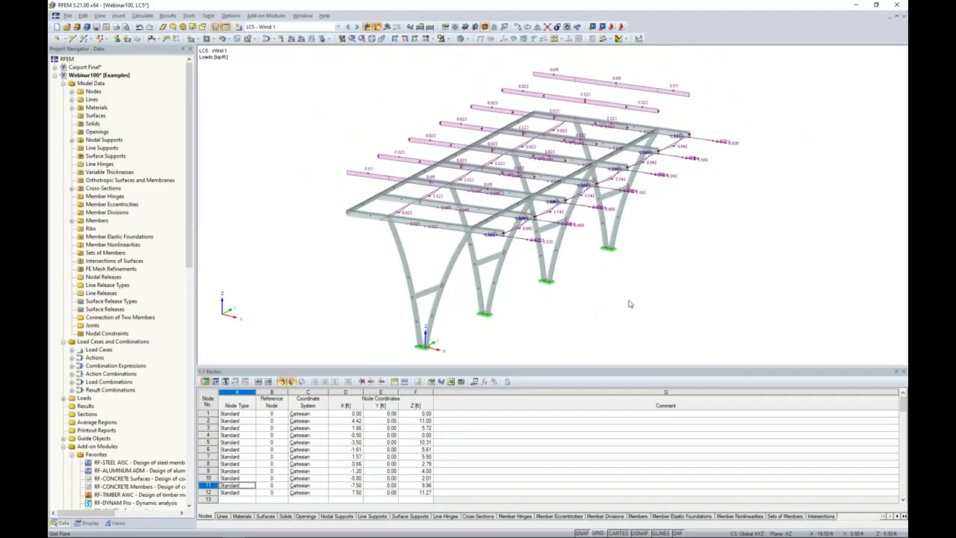
Delete load case LC6 Wind 2 from the existing load cases.
{"action": "middle_click_drag", "start_coordinate": [364, 135], "coordinate": [288, 105], "text": "ctrl"}
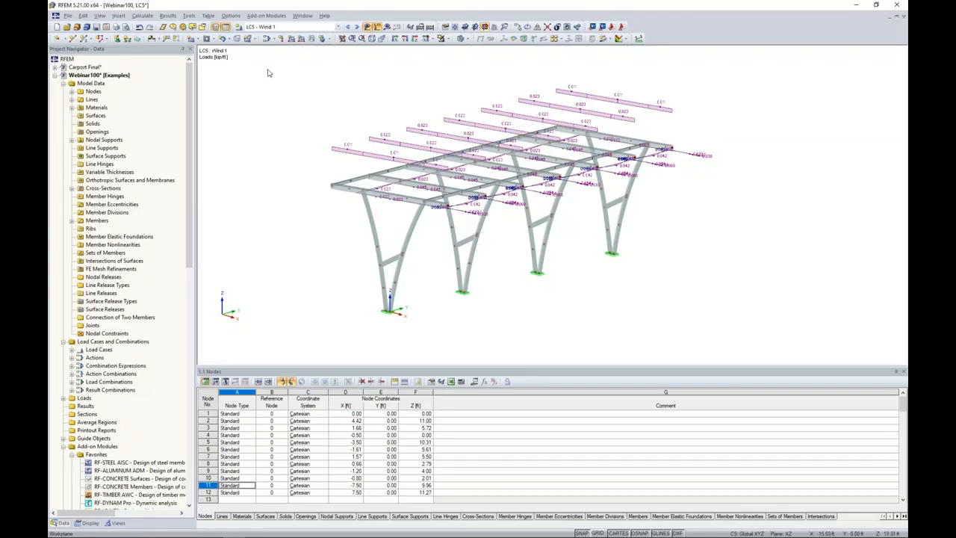
{"action": "left_click", "coordinate": [265, 43]}
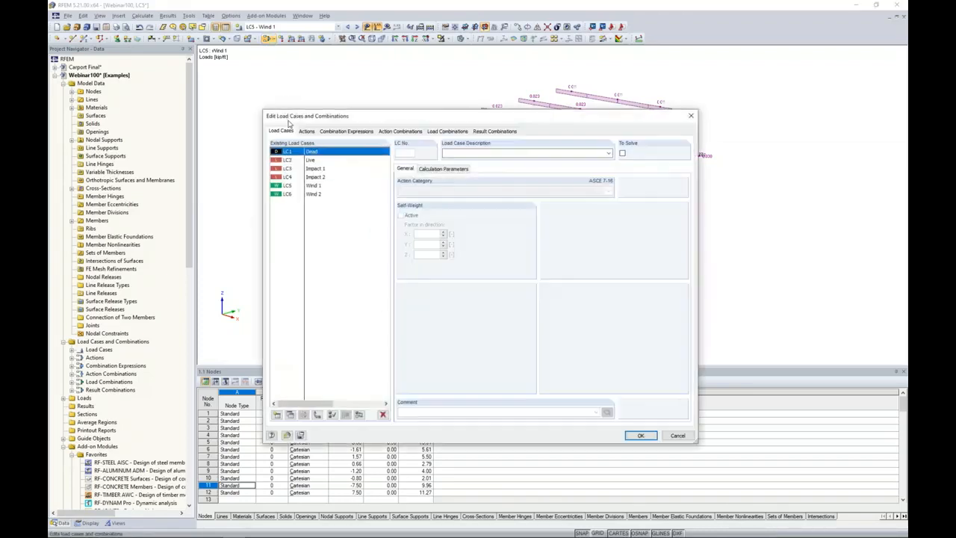
{"action": "left_click", "coordinate": [317, 195]}
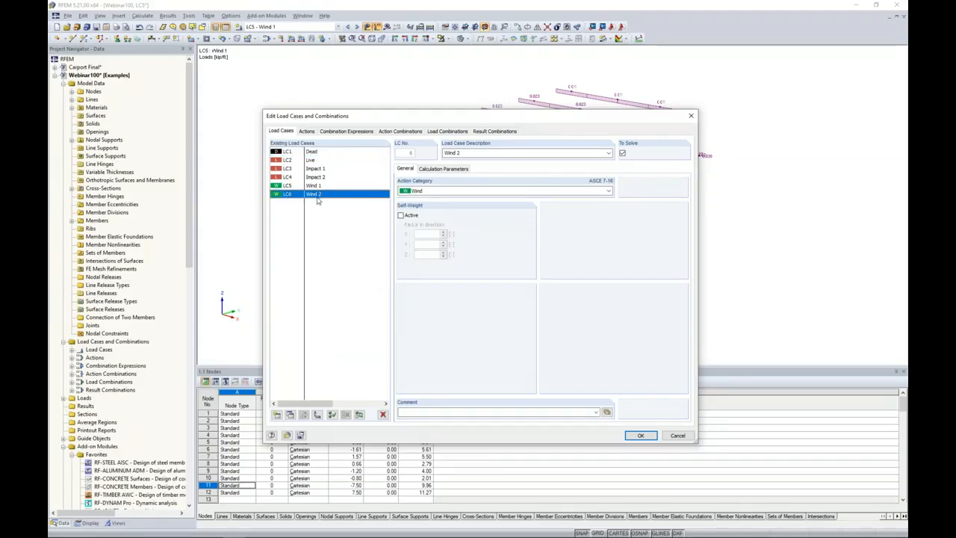
{"action": "left_click", "coordinate": [382, 414]}
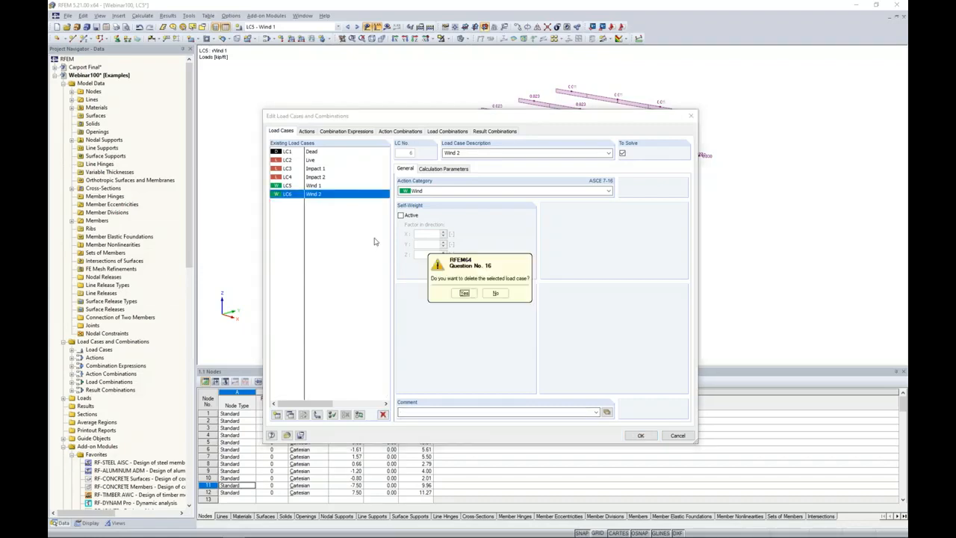
{"action": "left_click", "coordinate": [464, 294]}
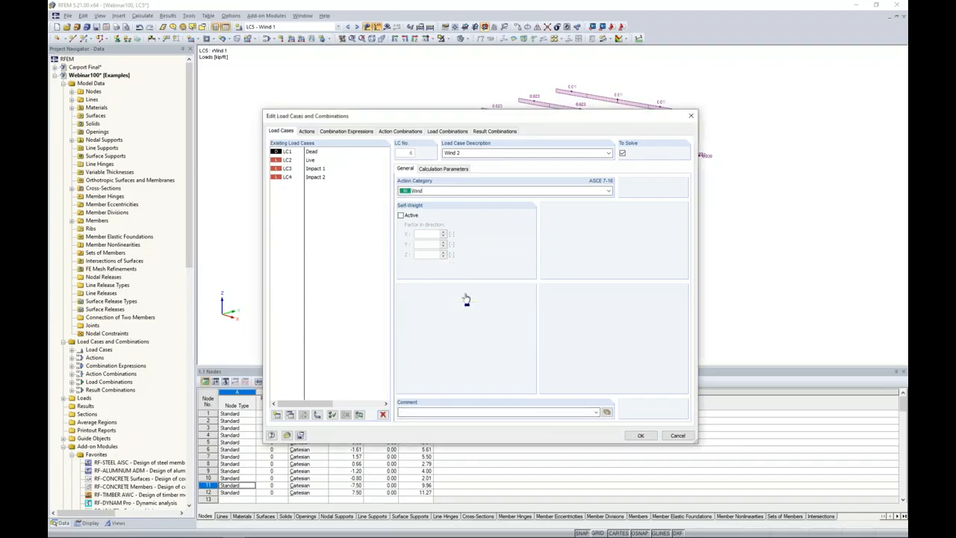
Copy load case LC5 Wind 1, including its loads, and name the copy Wind 2.
{"action": "left_click", "coordinate": [318, 192]}
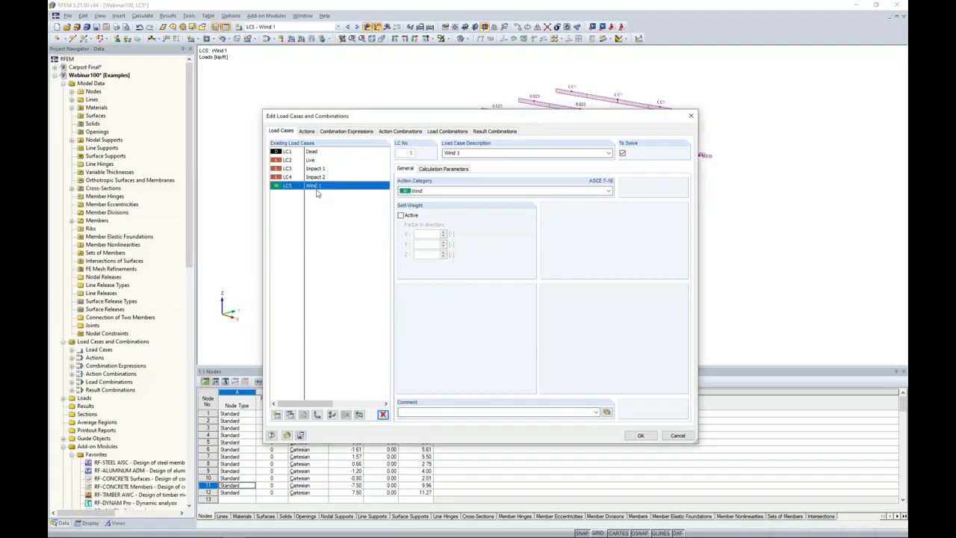
{"action": "left_click", "coordinate": [290, 415]}
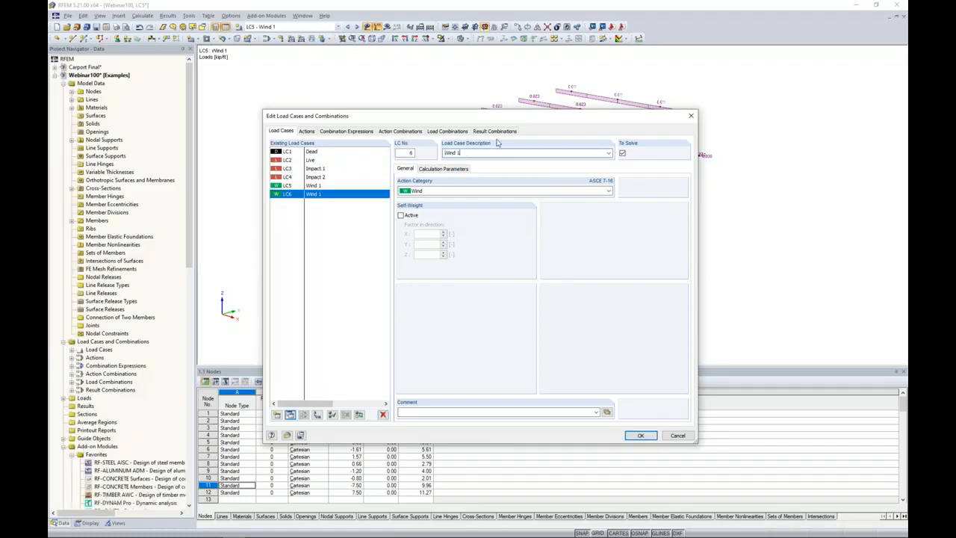
{"action": "key", "text": "BackSpace"}
{"action": "type", "text": "2"}
{"action": "left_click", "coordinate": [640, 436]}
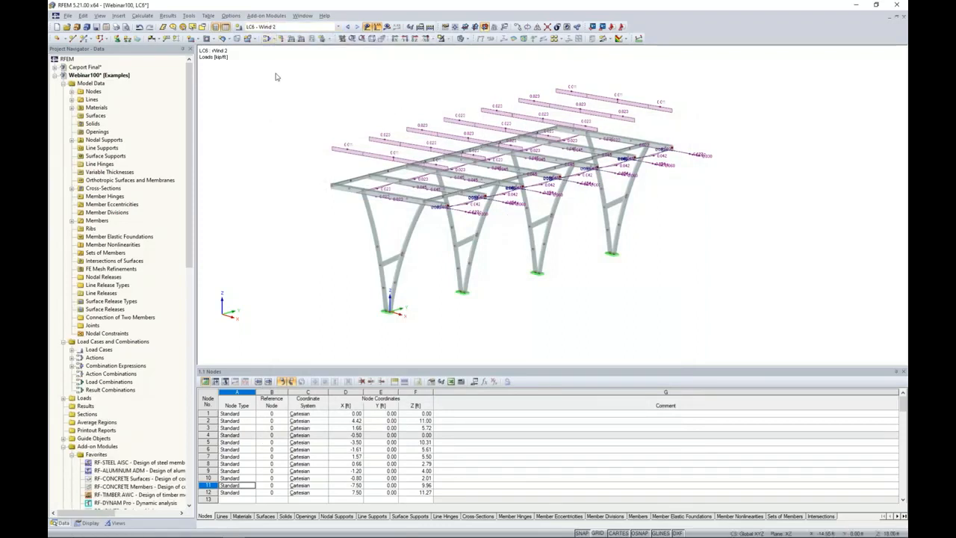
Make the magnitude of the vertical ZL roof area load positive in Wind 2 and regenerate its member loads.
{"action": "double_click", "coordinate": [384, 142]}
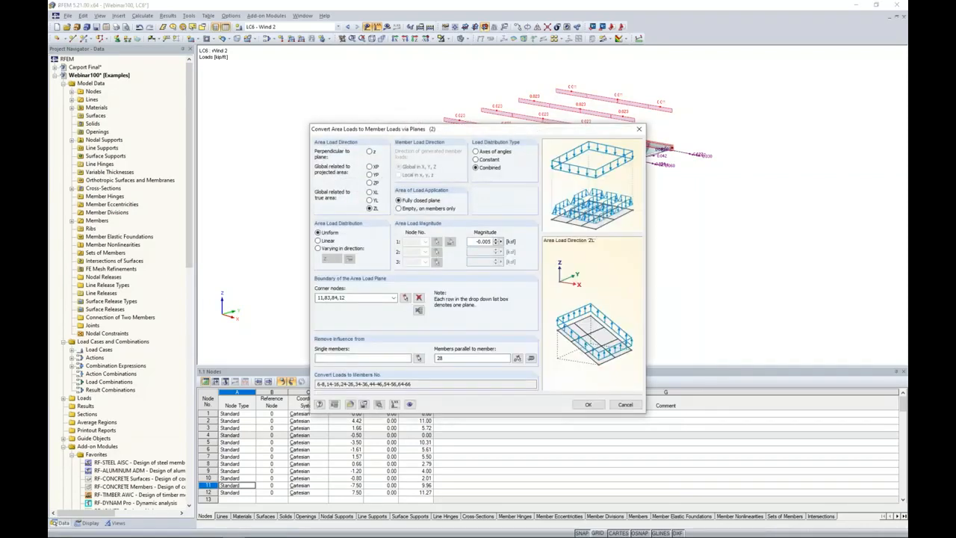
{"action": "left_click", "coordinate": [474, 241]}
{"action": "left_click", "coordinate": [590, 405]}
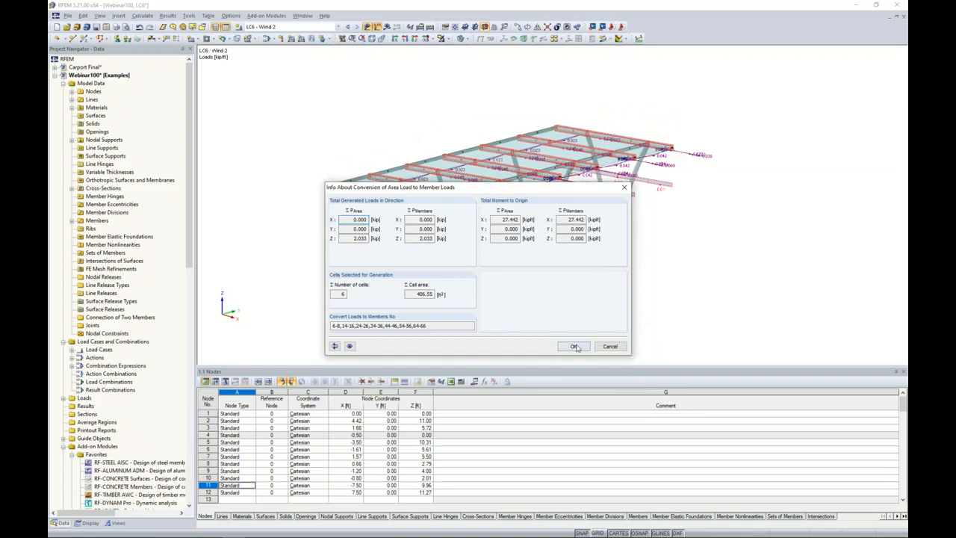
{"action": "left_click", "coordinate": [576, 347]}
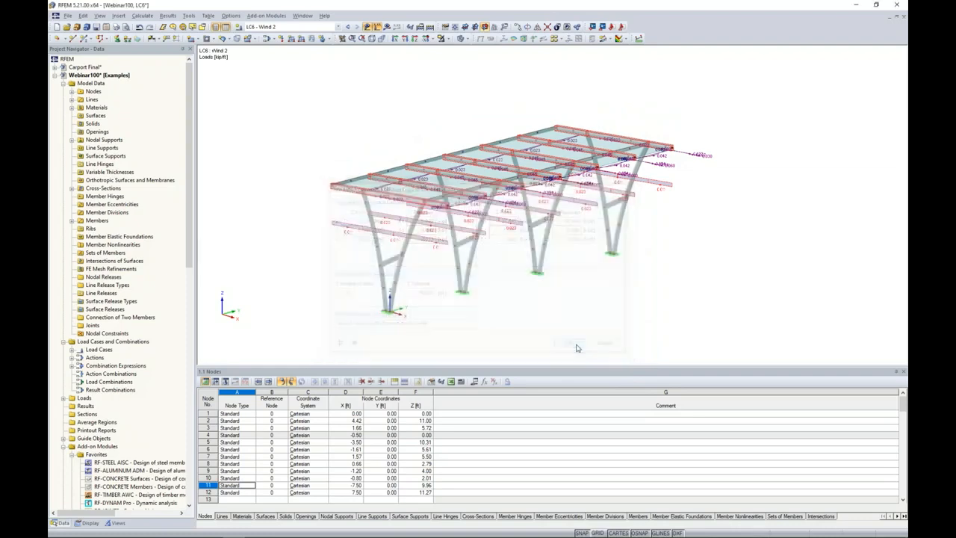
Compare the loads displayed for Wind 1 and Wind 2, and review those of load combinations CO10 to CO12.
{"action": "left_click", "coordinate": [348, 27]}
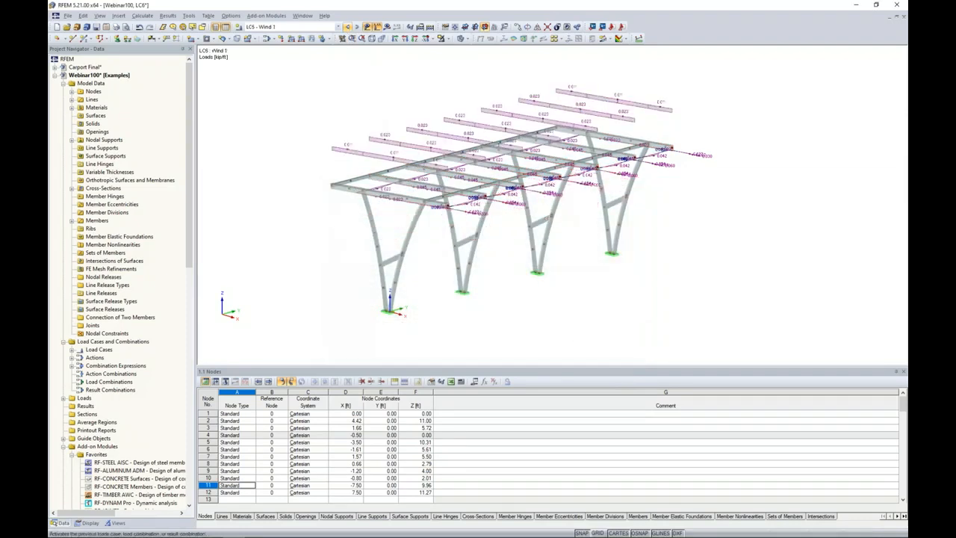
{"action": "left_click", "coordinate": [357, 28]}
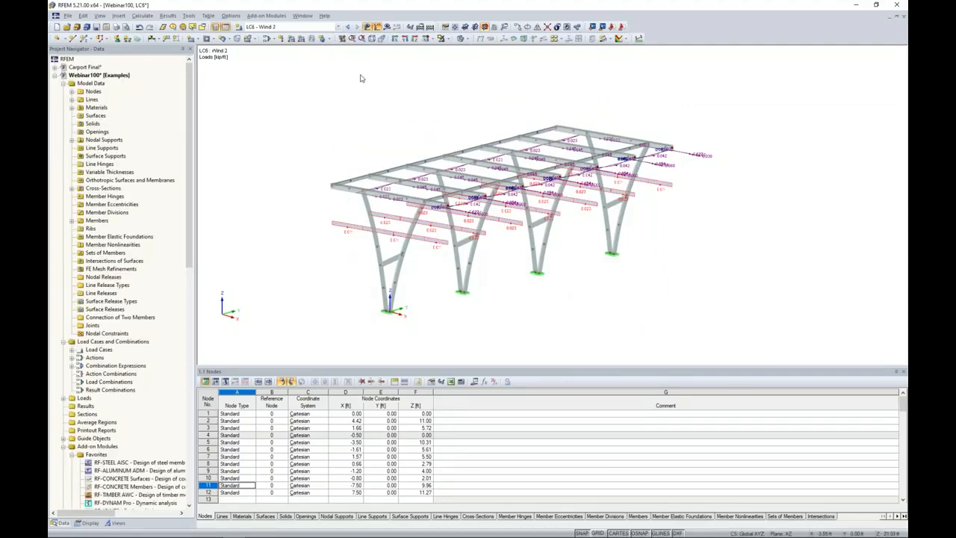
{"action": "left_click", "coordinate": [338, 29]}
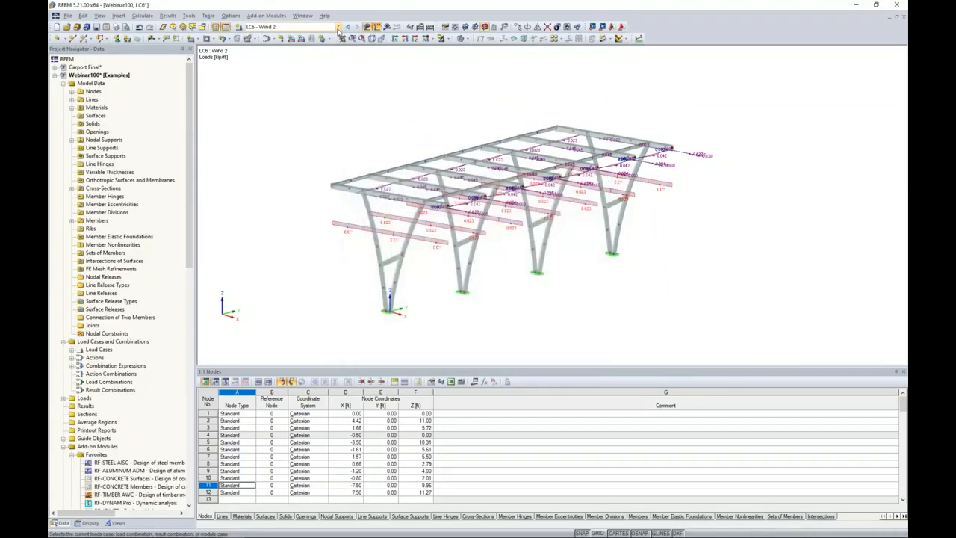
{"action": "left_click", "coordinate": [338, 29]}
{"action": "left_click", "coordinate": [340, 96]}
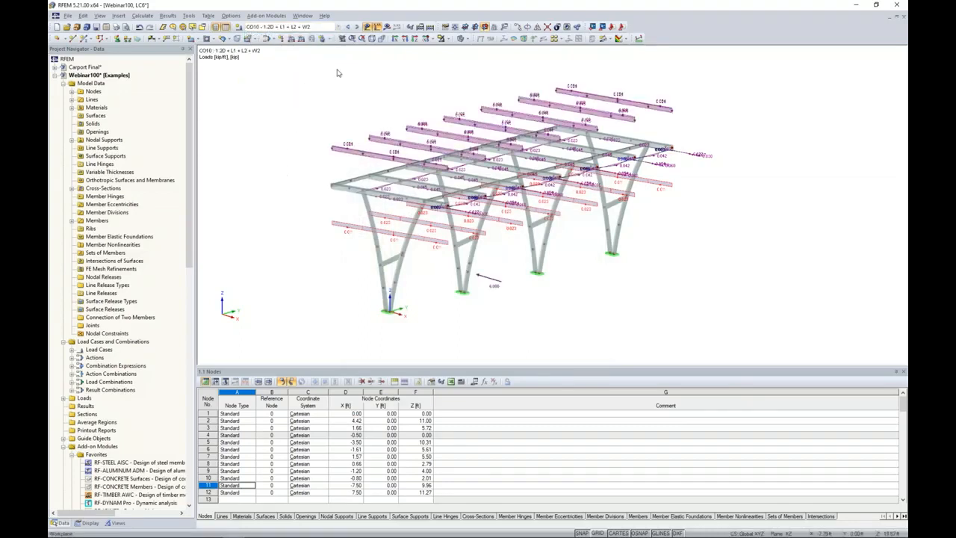
{"action": "left_click", "coordinate": [357, 27]}
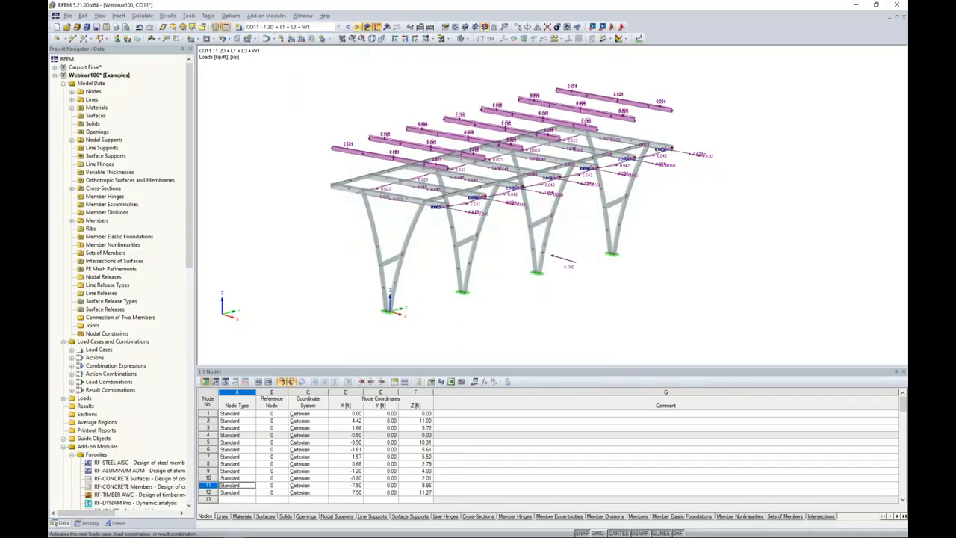
{"action": "left_click", "coordinate": [356, 27]}
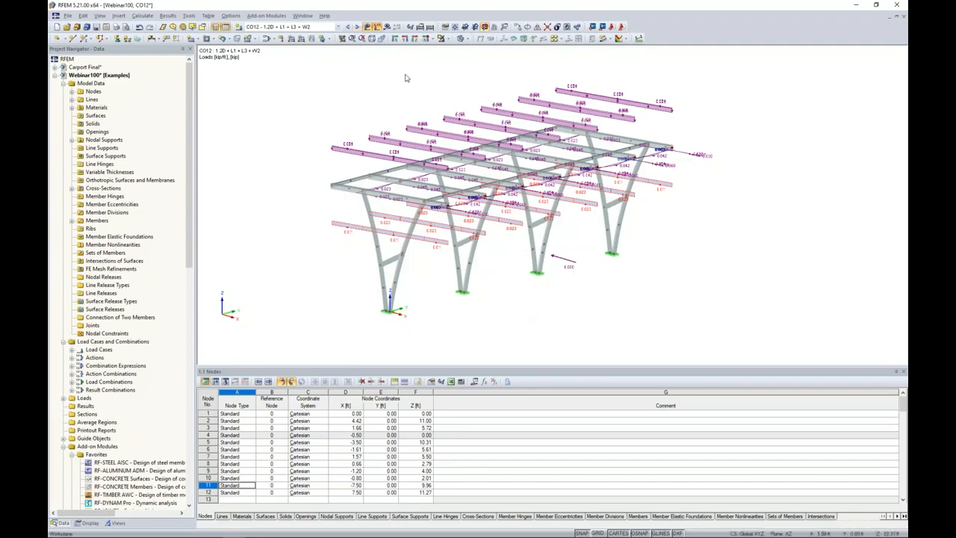
Hide the loads and set the stiffness modification of all carport members to AISC 360-16 C2.3(2), with iterative τb and the LRFD method.
{"action": "left_click", "coordinate": [366, 27]}
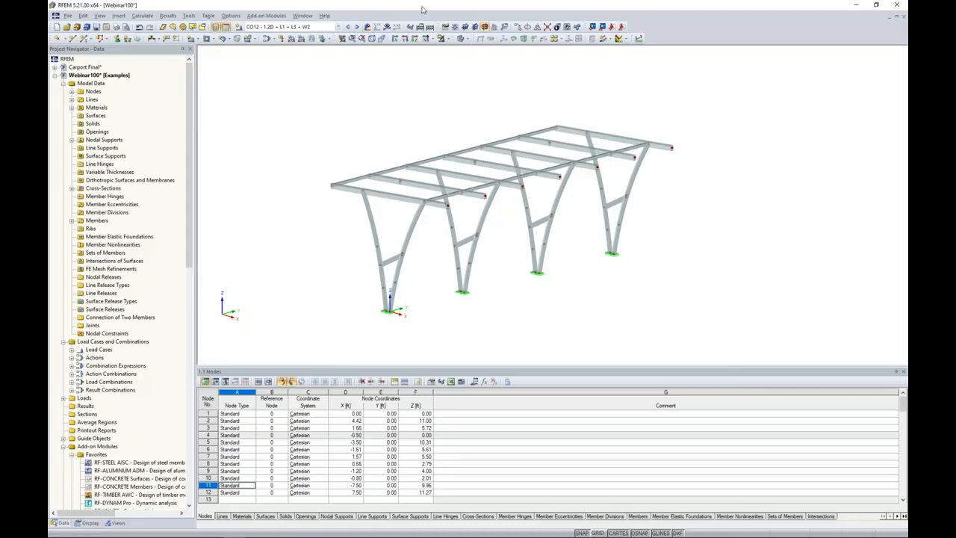
{"action": "left_click_drag", "start_coordinate": [722, 313], "coordinate": [298, 82]}
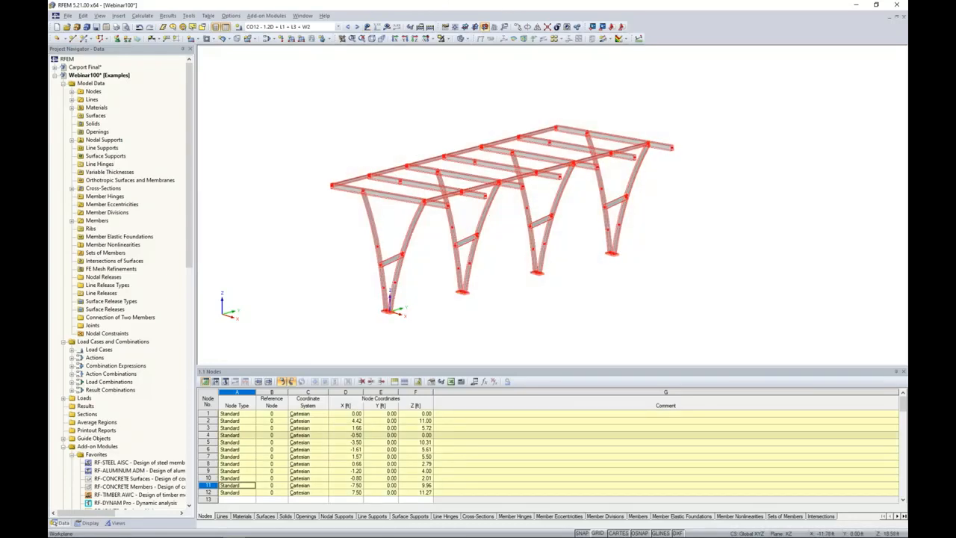
{"action": "right_click", "coordinate": [425, 171]}
{"action": "mouse_move", "coordinate": [458, 187]}
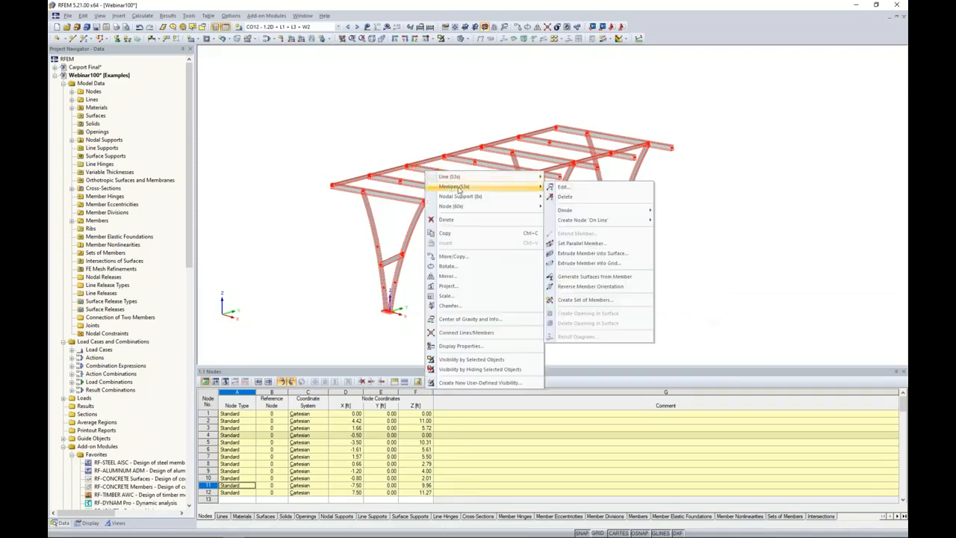
{"action": "left_click", "coordinate": [559, 187]}
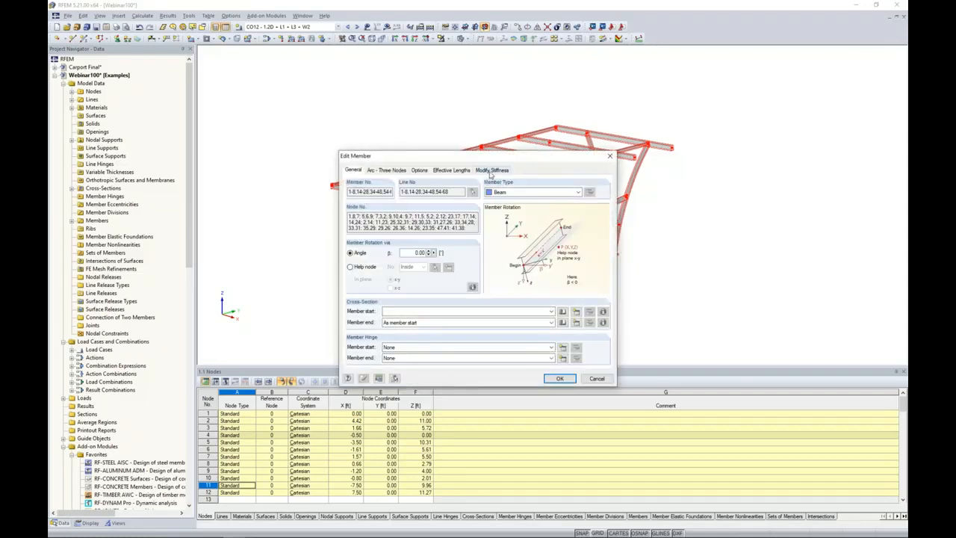
{"action": "left_click", "coordinate": [491, 169]}
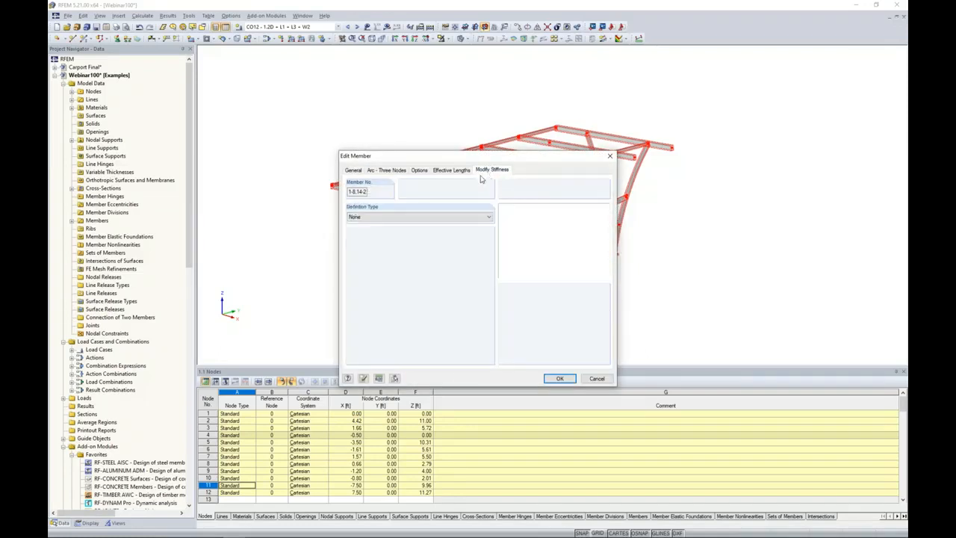
{"action": "left_click", "coordinate": [423, 217]}
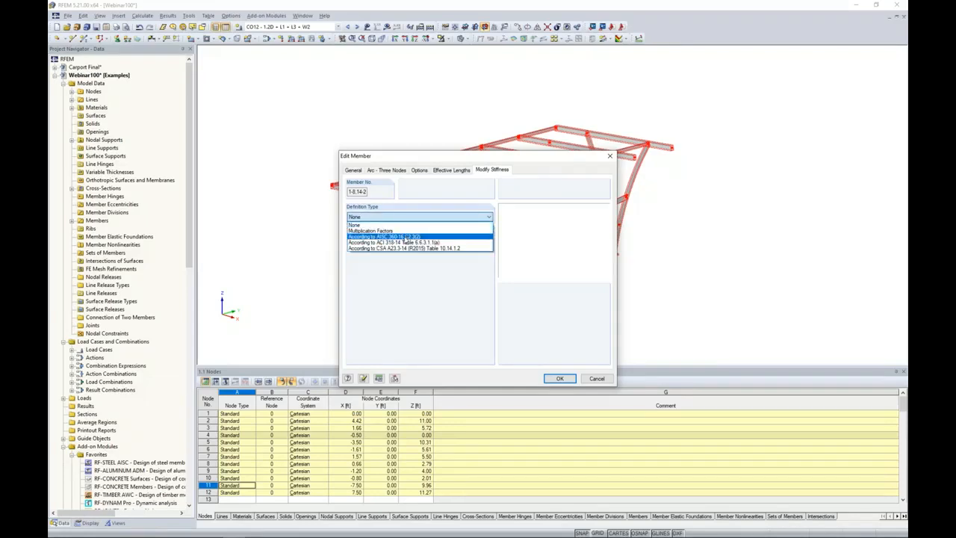
{"action": "left_click", "coordinate": [405, 236]}
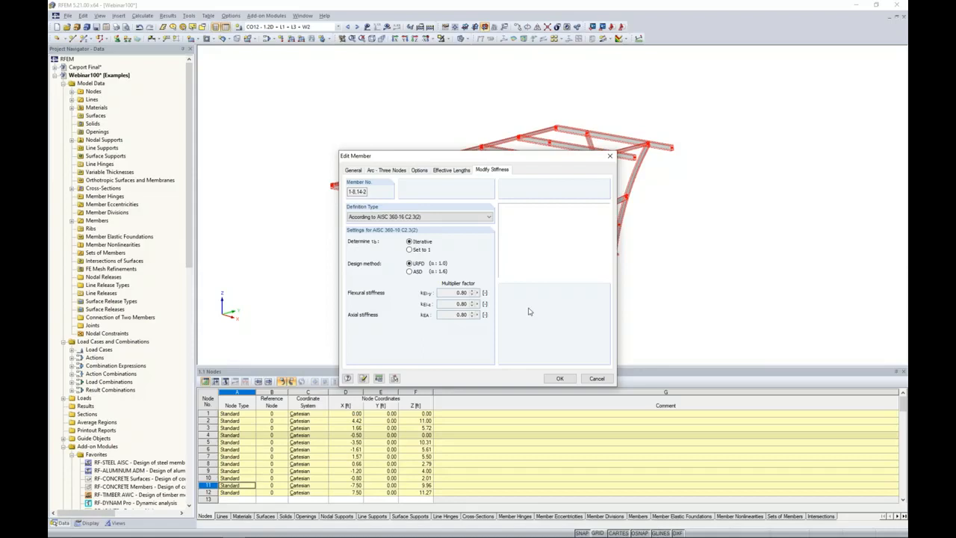
{"action": "left_click", "coordinate": [560, 379]}
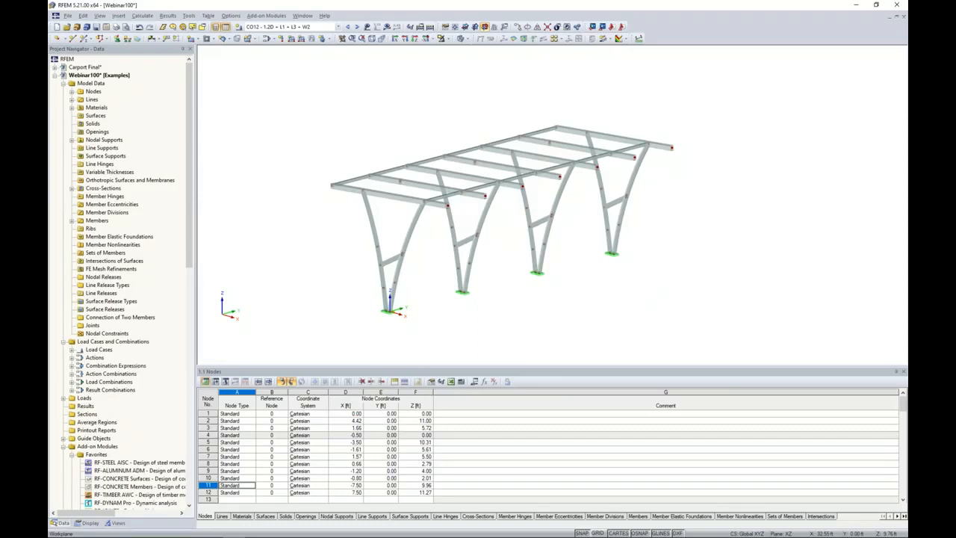
Deactivate the member stiffness factors for load combinations CO21 to CO40, and check the calculation parameters of CO17 and CO16.
{"action": "left_click", "coordinate": [267, 38]}
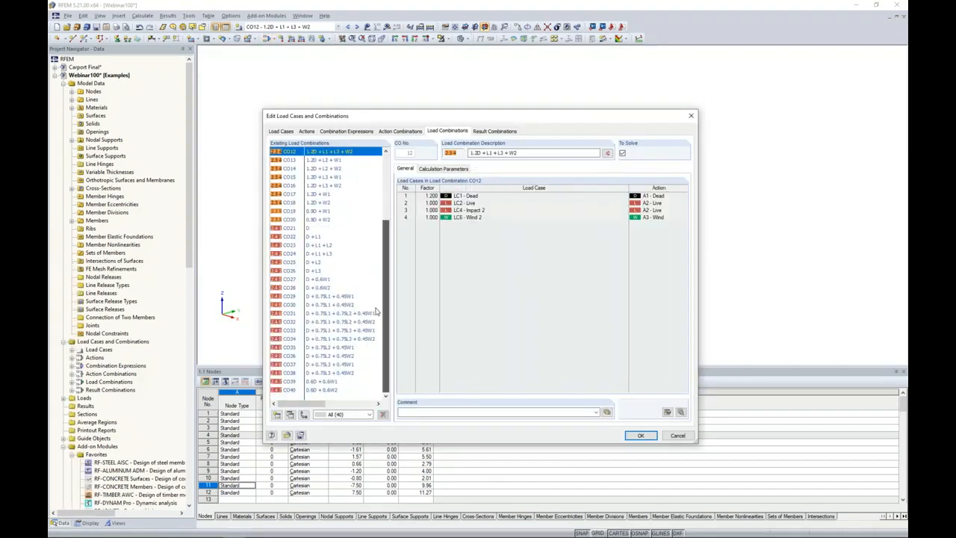
{"action": "left_click", "coordinate": [311, 231]}
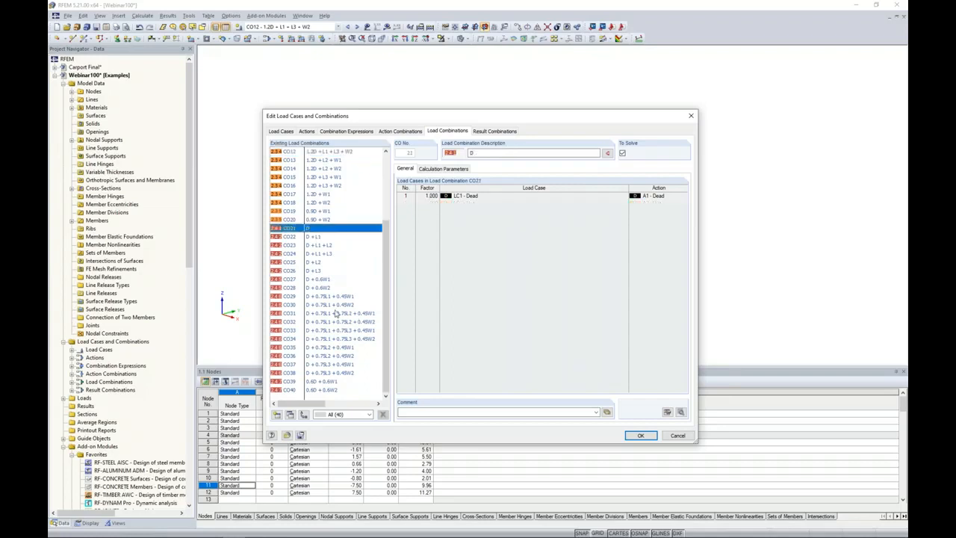
{"action": "left_click", "coordinate": [338, 391], "text": "shift"}
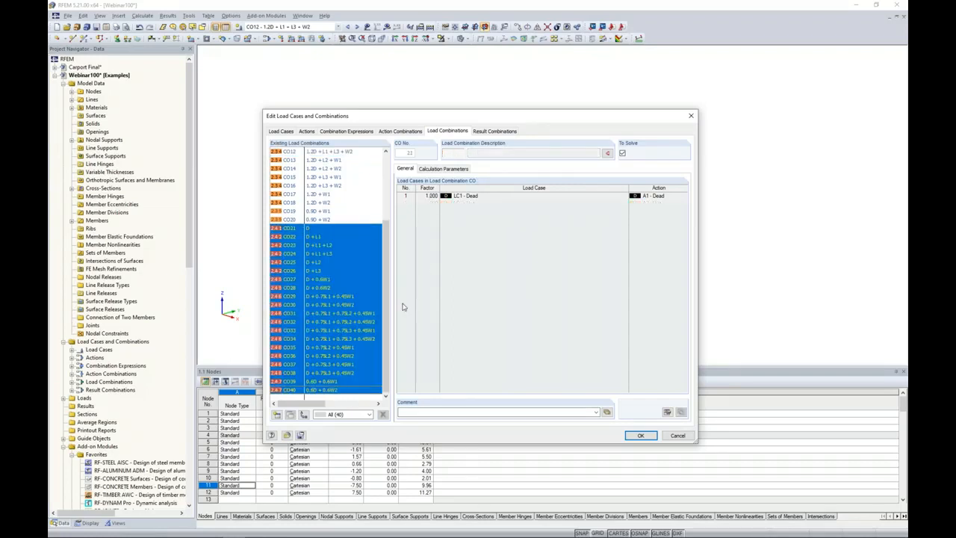
{"action": "left_click", "coordinate": [443, 169]}
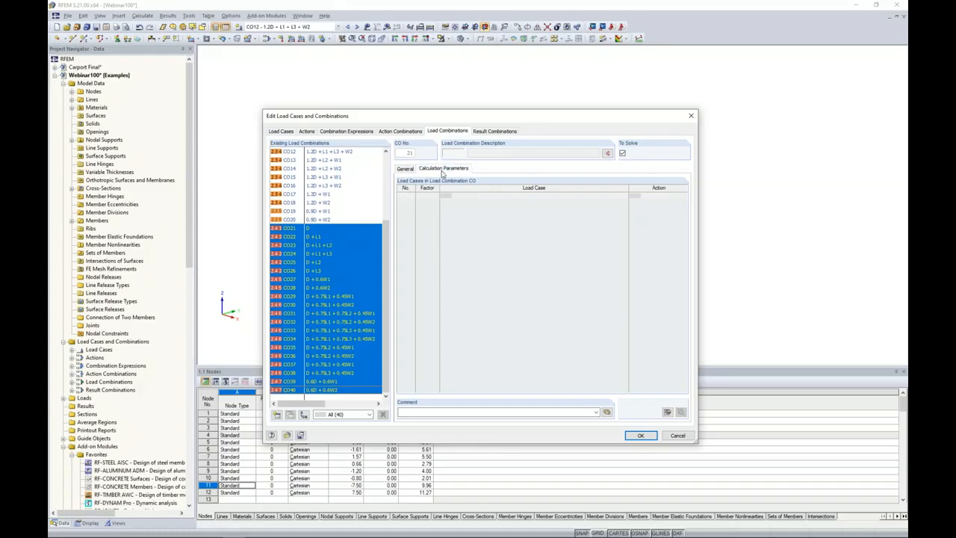
{"action": "left_click", "coordinate": [548, 242]}
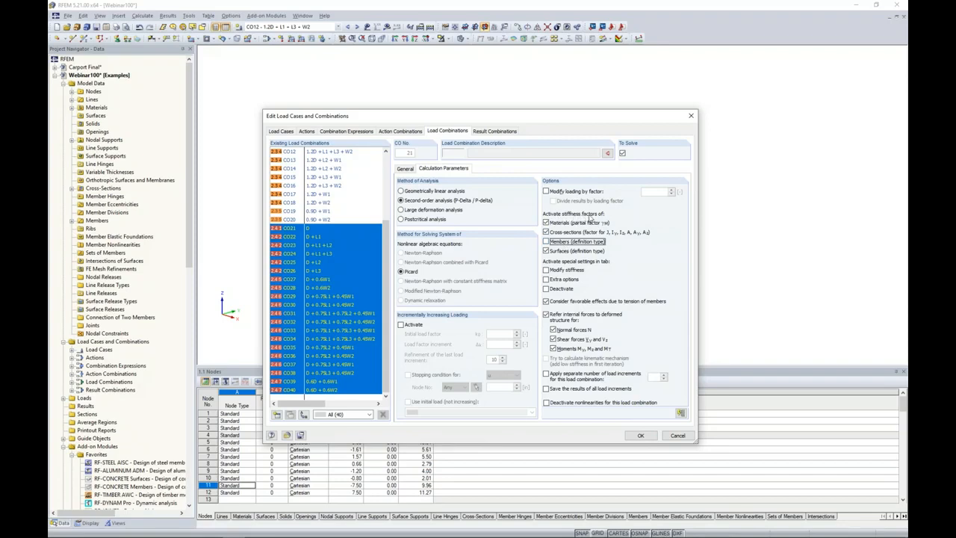
{"action": "left_click", "coordinate": [323, 195]}
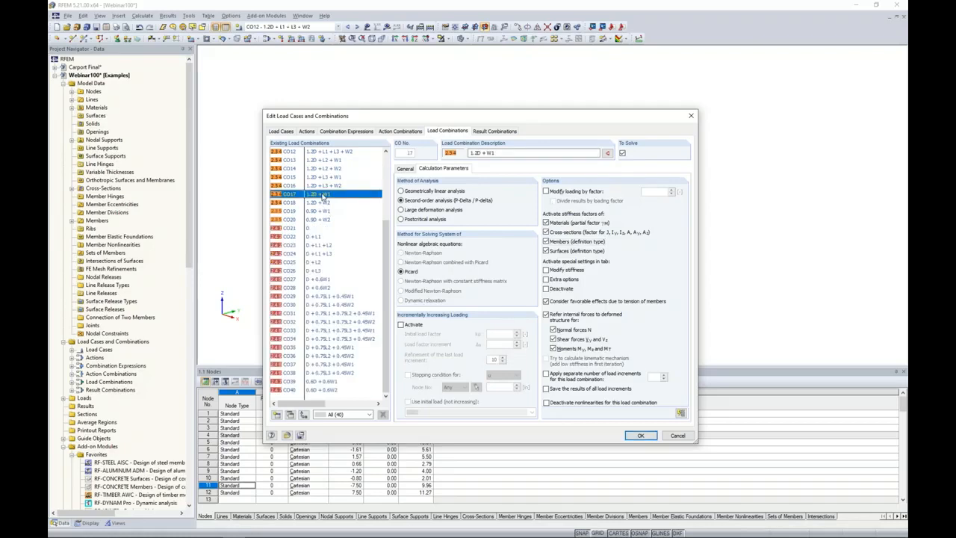
{"action": "left_click", "coordinate": [325, 185]}
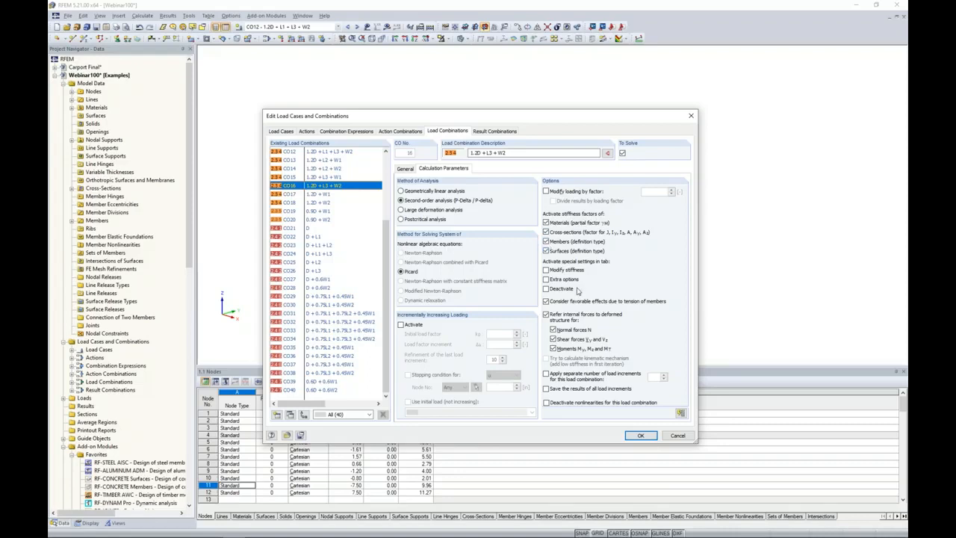
{"action": "left_click", "coordinate": [639, 435]}
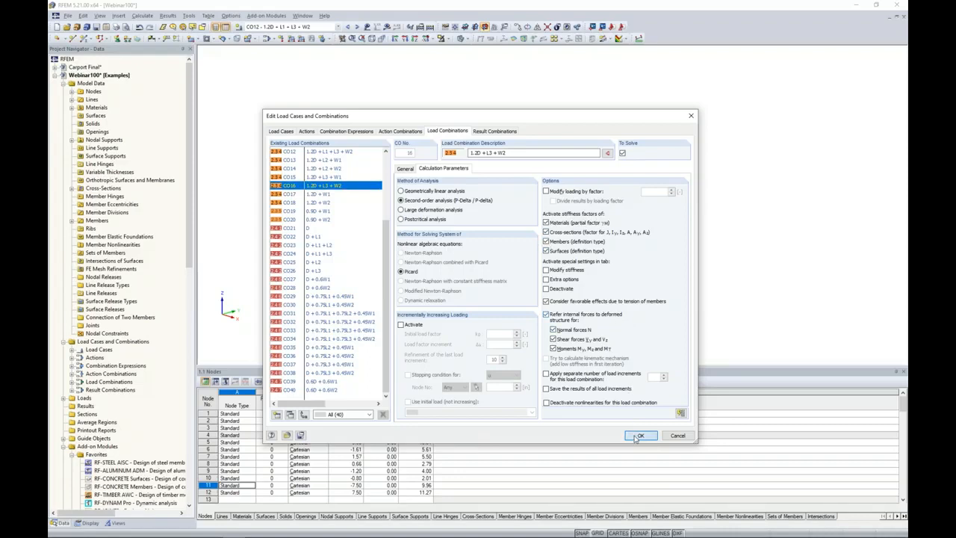
Run the structural calculation and bring up the results navigator with the global deformations for combination CO16.
{"action": "left_click", "coordinate": [142, 16]}
{"action": "left_click", "coordinate": [155, 26]}
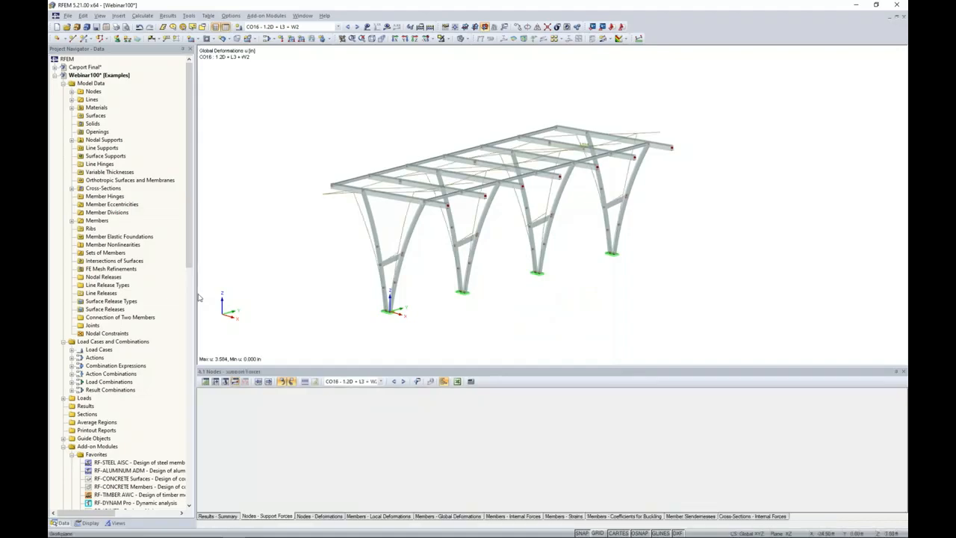
{"action": "left_click", "coordinate": [143, 522]}
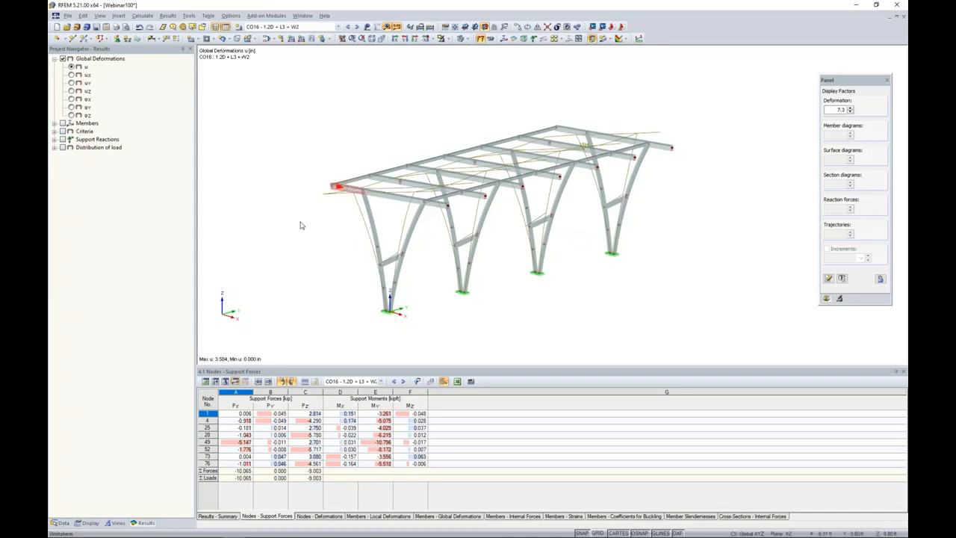
Display the member deformations of CO16 as colored cross-sections, and check the color scale options without changing them.
{"action": "left_click", "coordinate": [86, 522]}
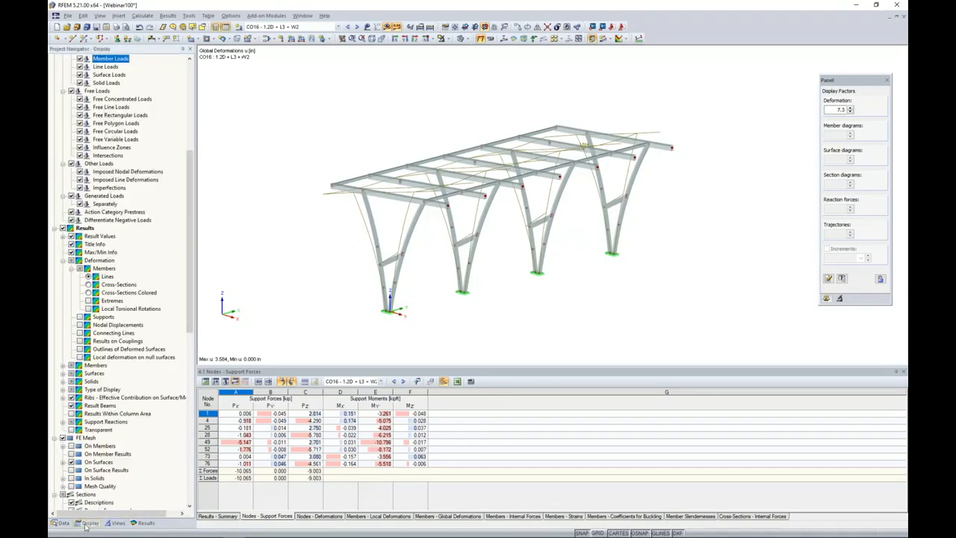
{"action": "left_click", "coordinate": [63, 260]}
{"action": "scroll", "coordinate": [147, 217], "scroll_direction": "up", "scroll_amount": 6}
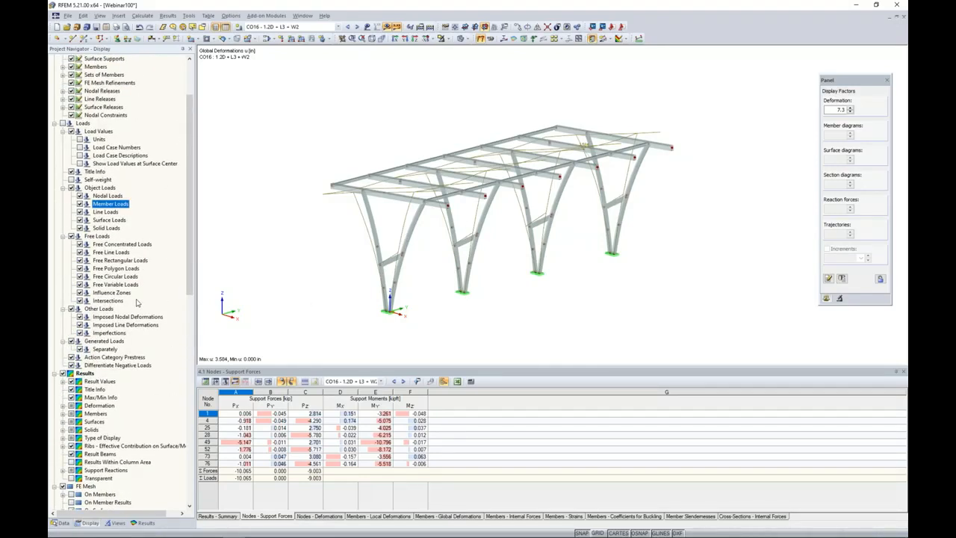
{"action": "scroll", "coordinate": [137, 301], "scroll_direction": "down", "scroll_amount": 4}
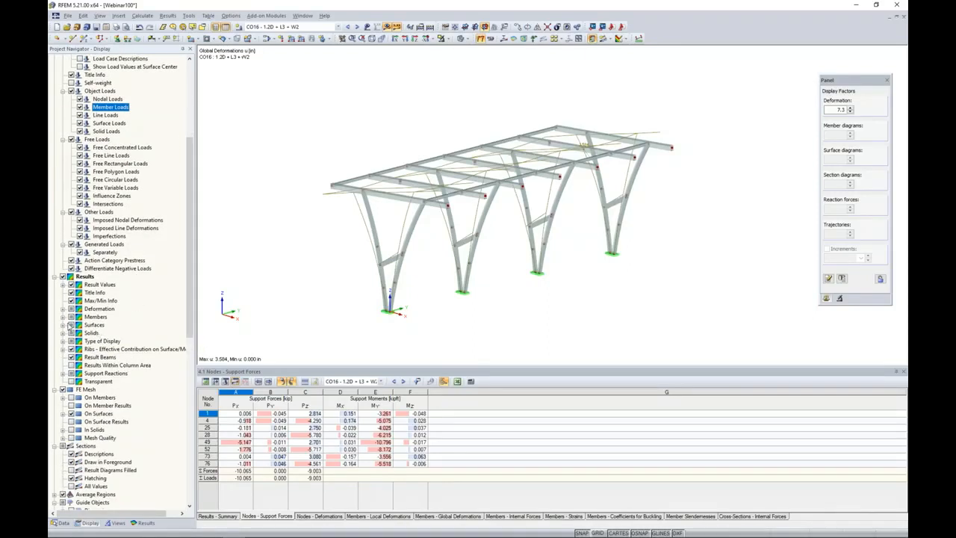
{"action": "left_click", "coordinate": [62, 309]}
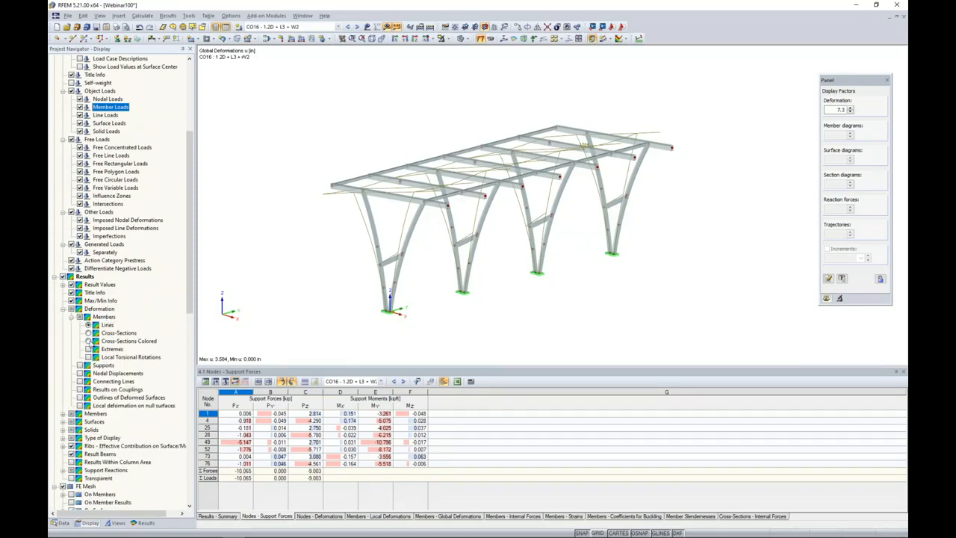
{"action": "left_click", "coordinate": [88, 341]}
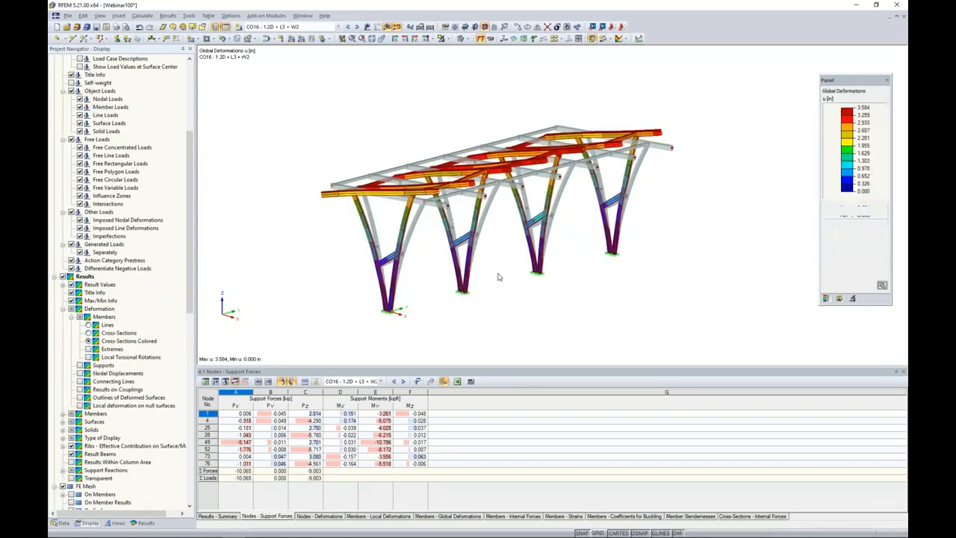
{"action": "left_click", "coordinate": [882, 285]}
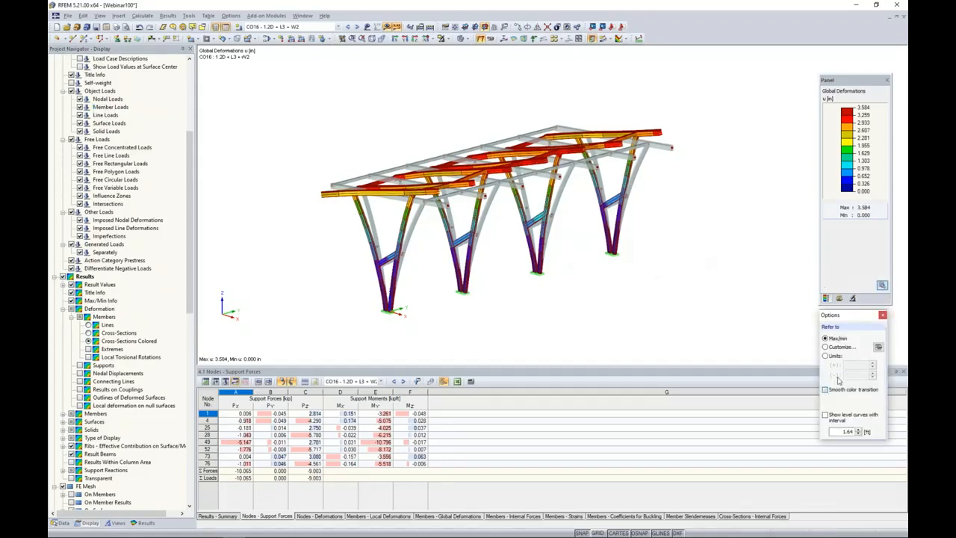
{"action": "left_click", "coordinate": [882, 314]}
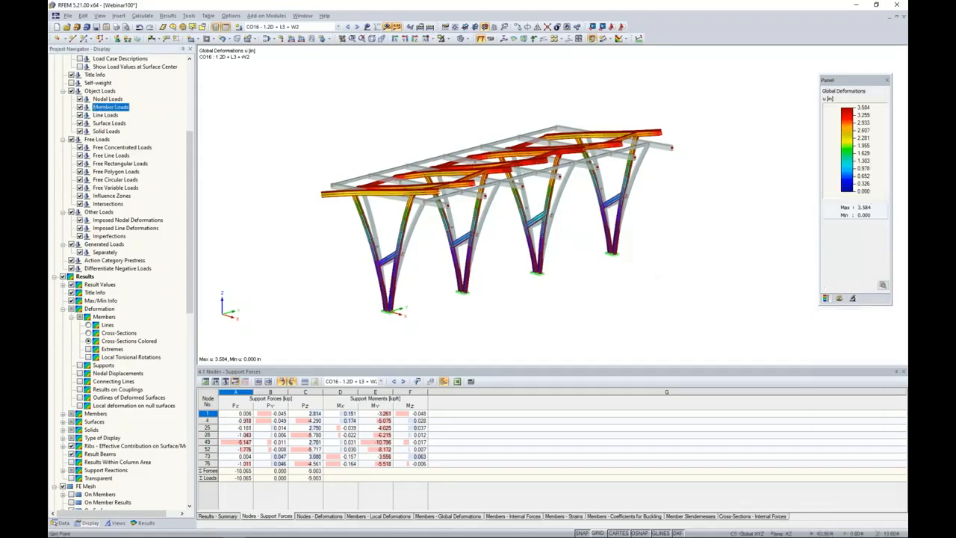
Step through the global deformations of load combinations CO17 to CO21.
{"action": "left_click", "coordinate": [357, 26]}
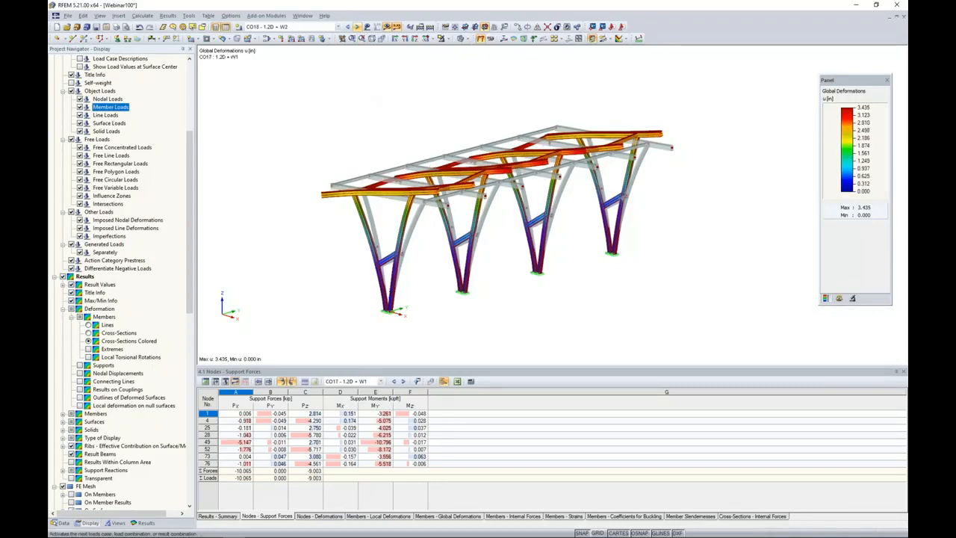
{"action": "left_click", "coordinate": [357, 26]}
{"action": "left_click", "coordinate": [357, 27]}
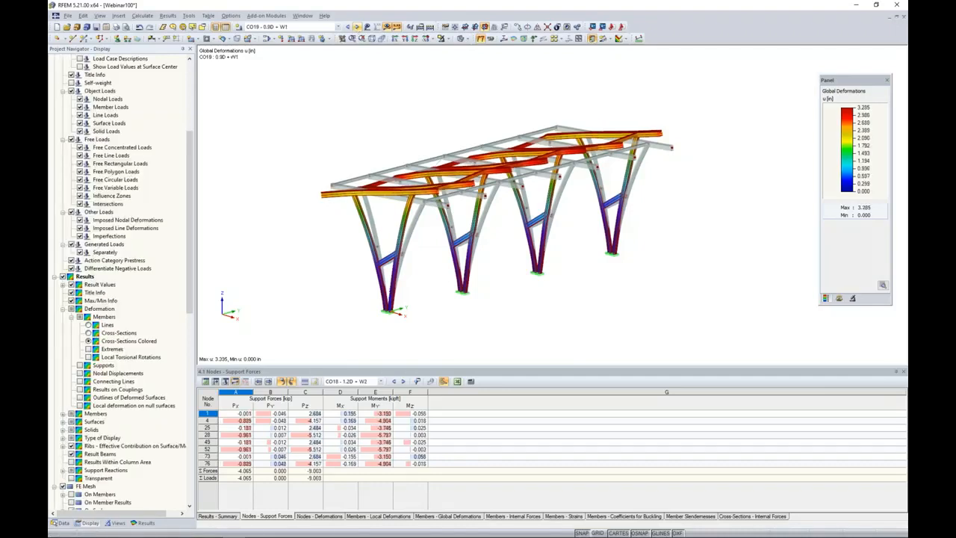
{"action": "left_click", "coordinate": [357, 26]}
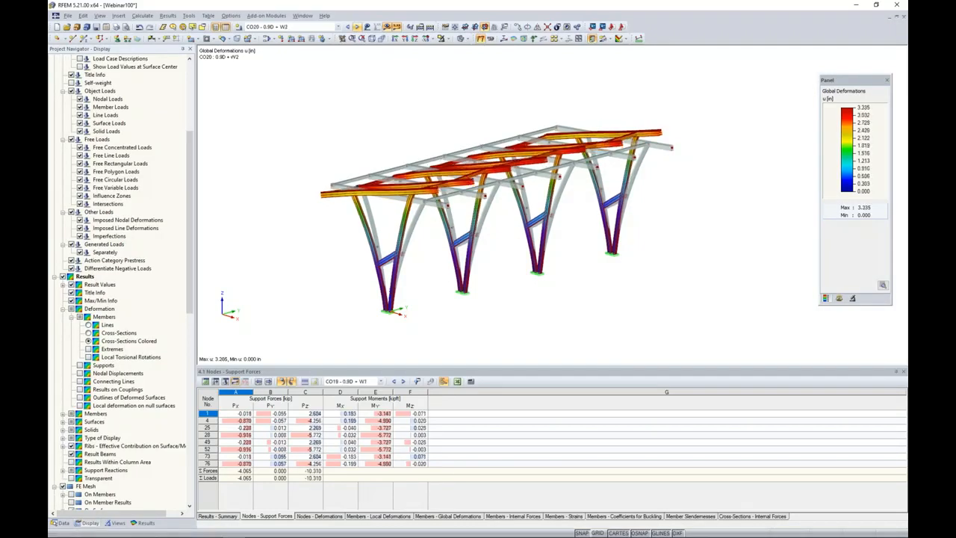
{"action": "left_click", "coordinate": [357, 27]}
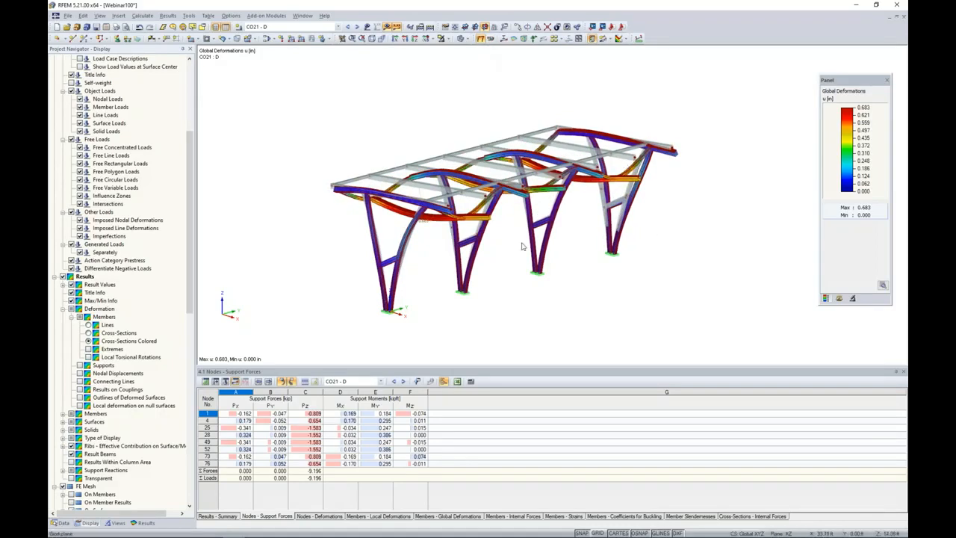
Switch the displayed results for CO21 from global deformations to the member internal forces My.
{"action": "left_click", "coordinate": [63, 276]}
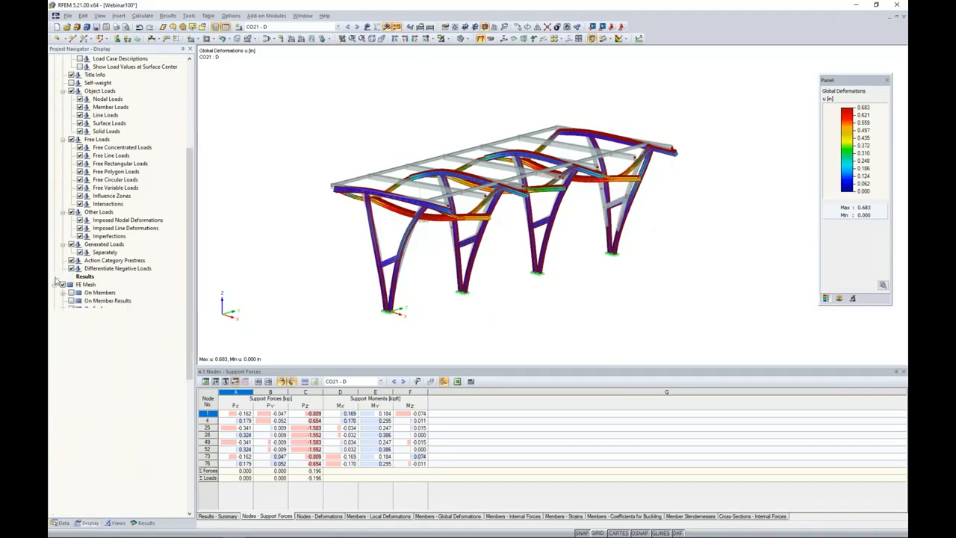
{"action": "left_click", "coordinate": [141, 521]}
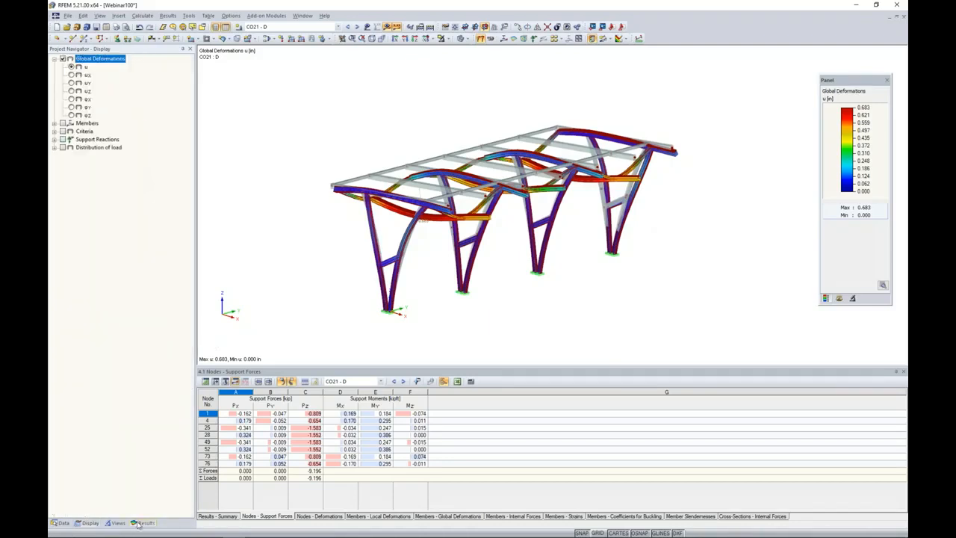
{"action": "left_click", "coordinate": [55, 123]}
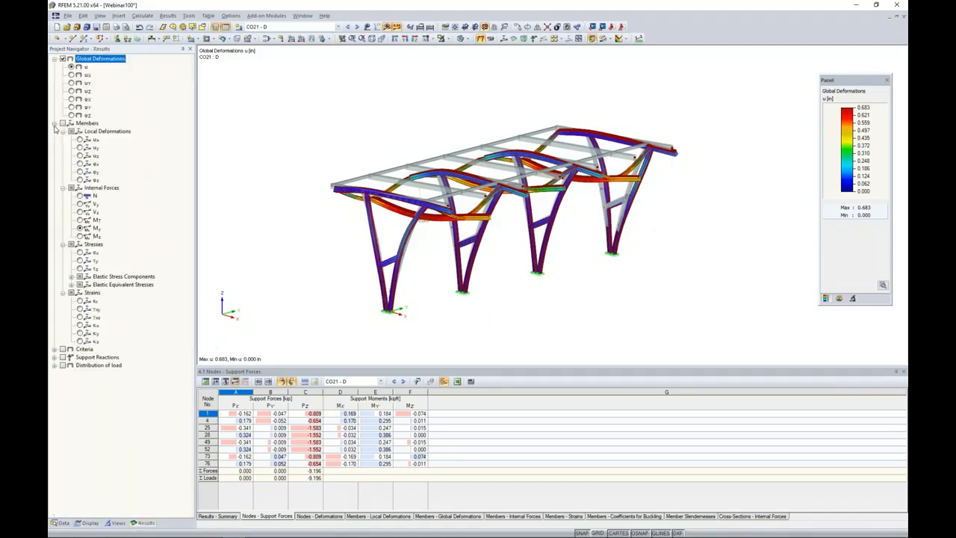
{"action": "left_click", "coordinate": [63, 123]}
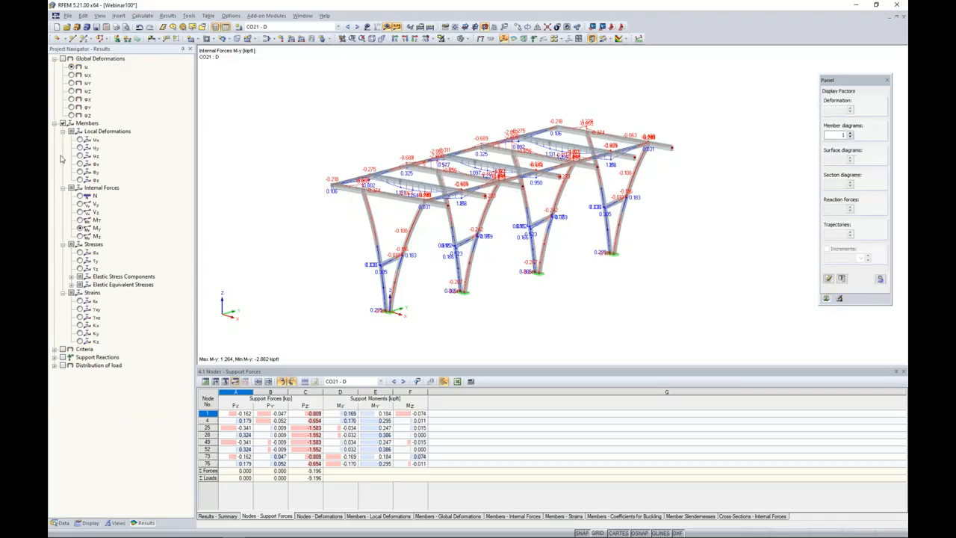
Examine the first frames of the carport up close, comparing the member diagrams for N, Vz and My.
{"action": "scroll", "coordinate": [358, 216], "scroll_direction": "up", "scroll_amount": 5}
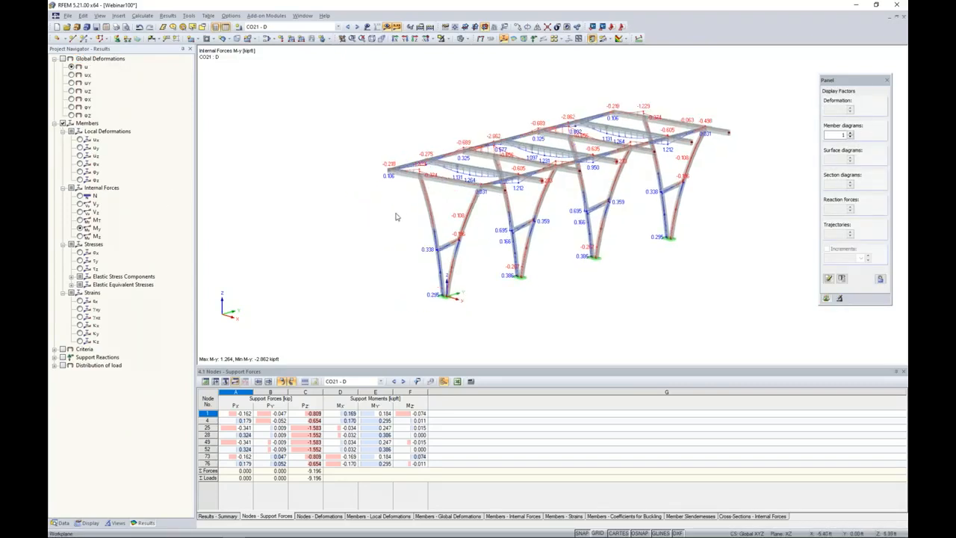
{"action": "middle_click_drag", "start_coordinate": [396, 217], "coordinate": [361, 196]}
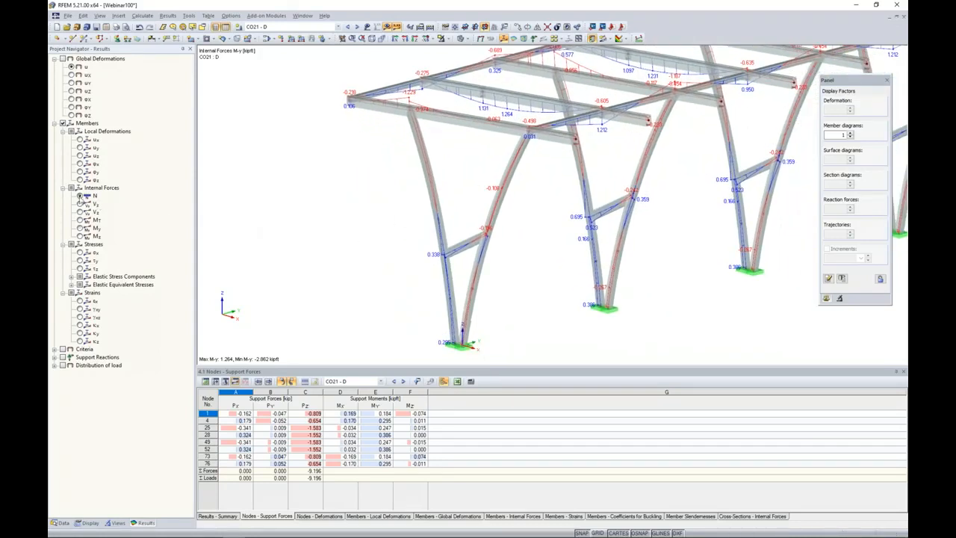
{"action": "left_click", "coordinate": [79, 196]}
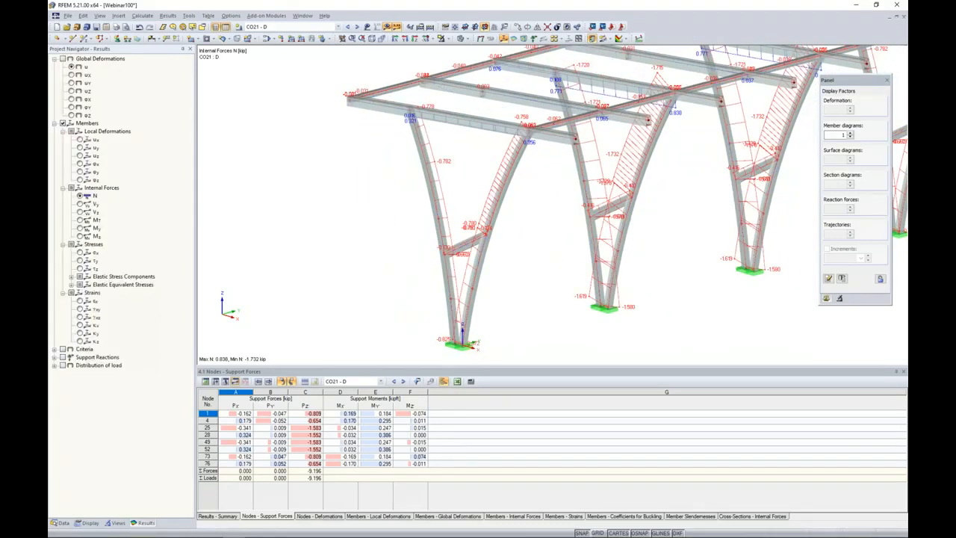
{"action": "left_click", "coordinate": [79, 212]}
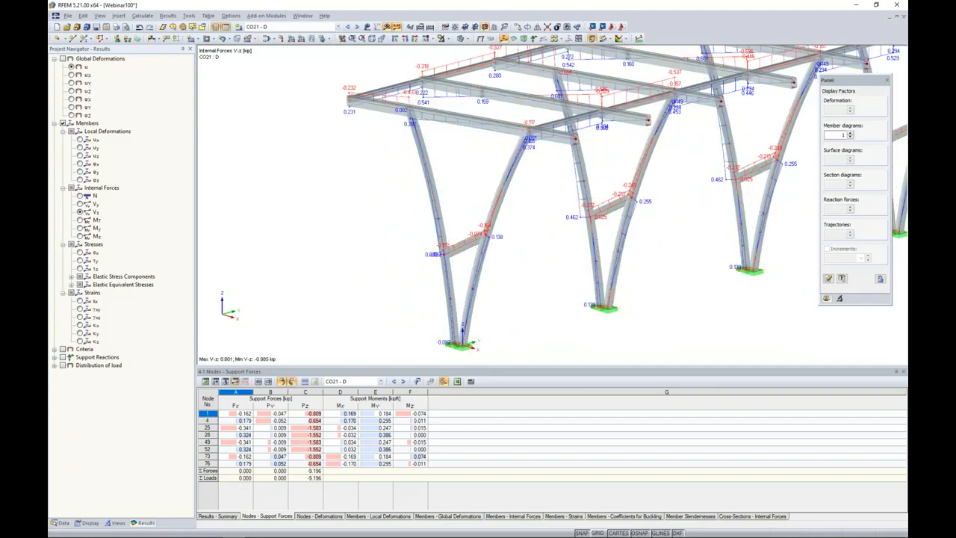
{"action": "left_click", "coordinate": [79, 228]}
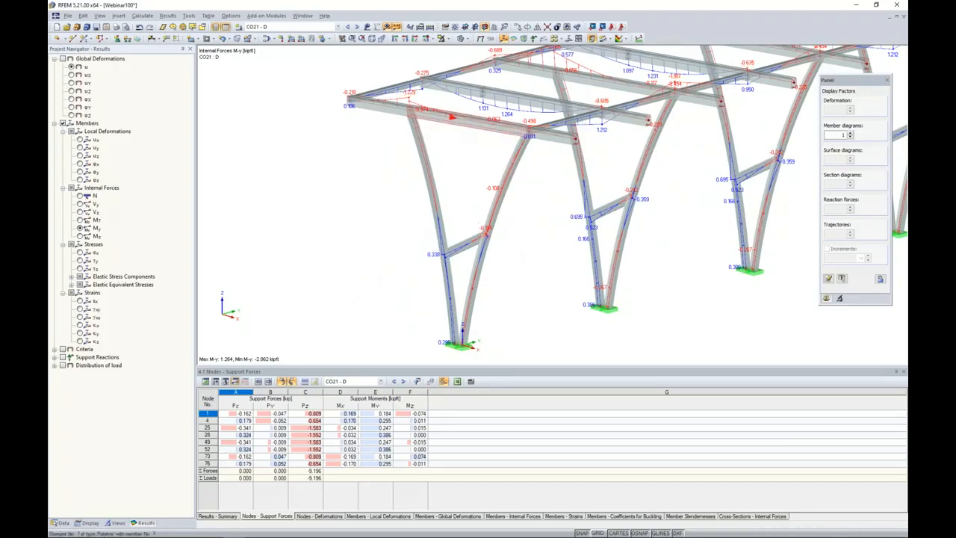
View the result diagrams of the first frame's roof beam between its columns, adding axial force N and advancing to CO23.
{"action": "right_click", "coordinate": [463, 128]}
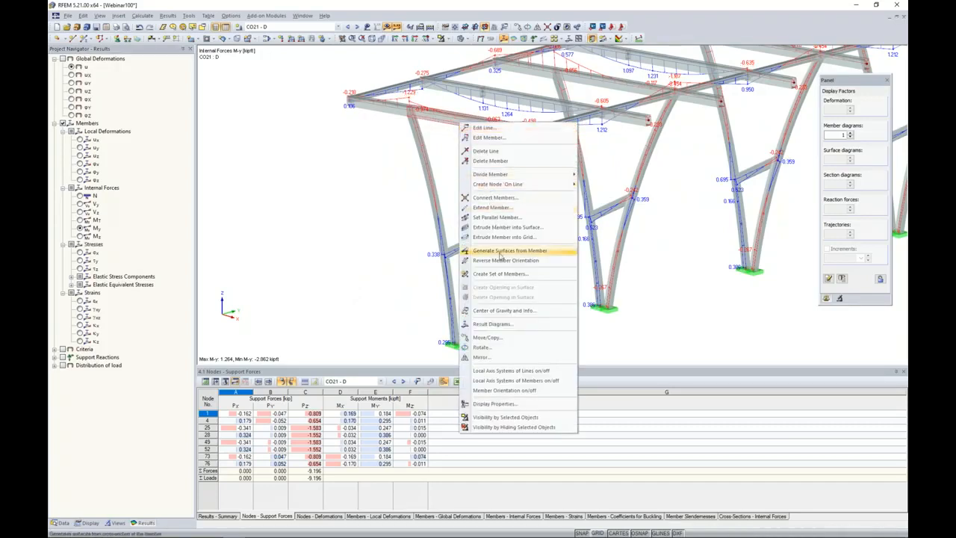
{"action": "left_click", "coordinate": [490, 323]}
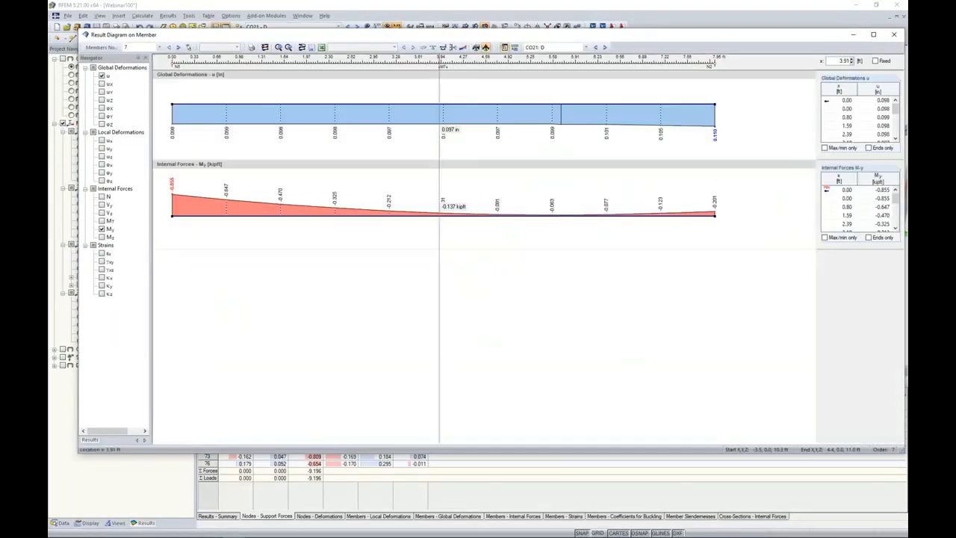
{"action": "left_click", "coordinate": [101, 197]}
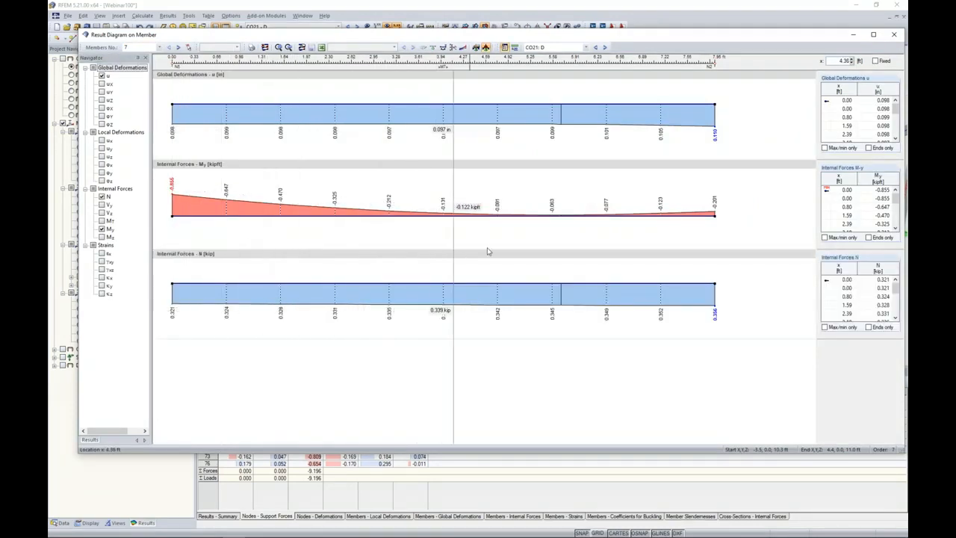
{"action": "left_click", "coordinate": [605, 47]}
{"action": "left_click", "coordinate": [604, 47]}
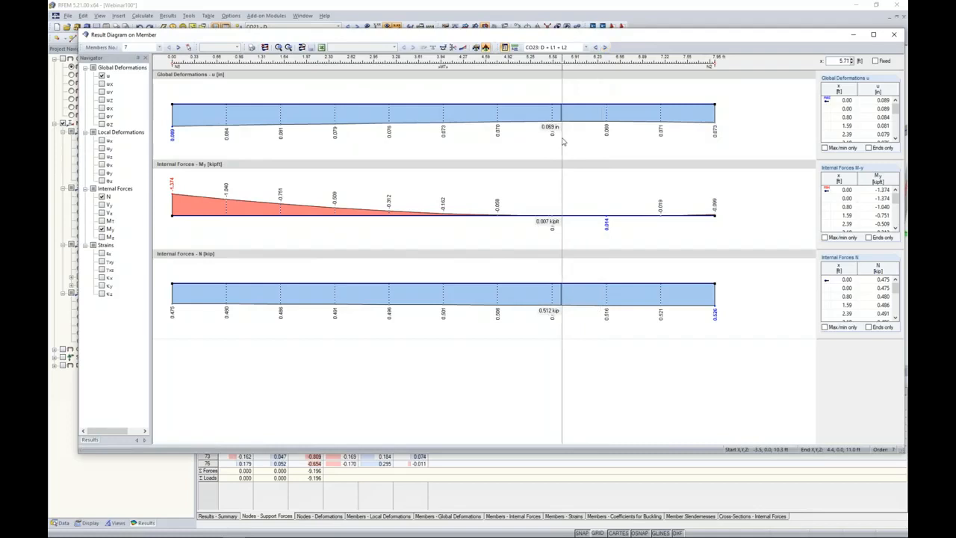
{"action": "left_click", "coordinate": [894, 34]}
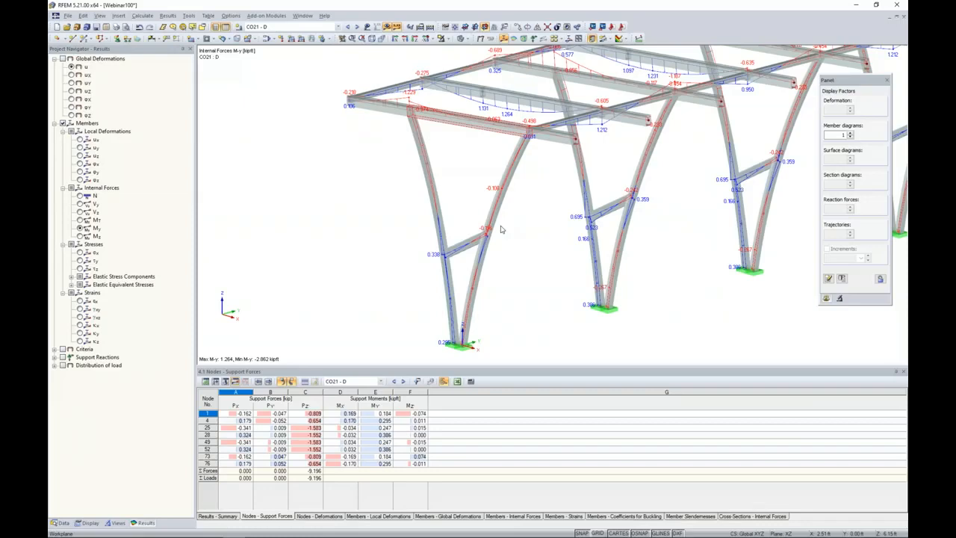
Hide the member results and display the support reactions at the column bases.
{"action": "left_click", "coordinate": [54, 124]}
{"action": "left_click", "coordinate": [63, 123]}
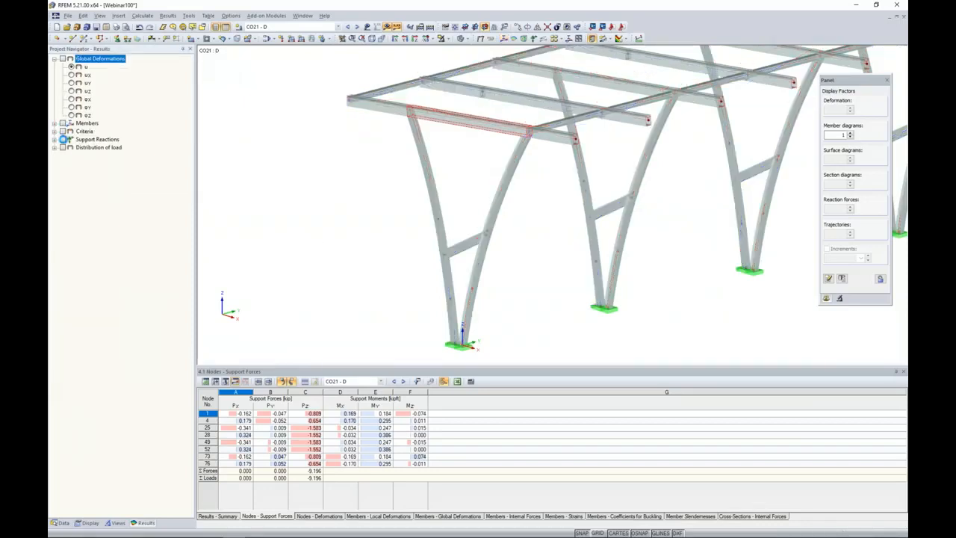
{"action": "left_click", "coordinate": [63, 140]}
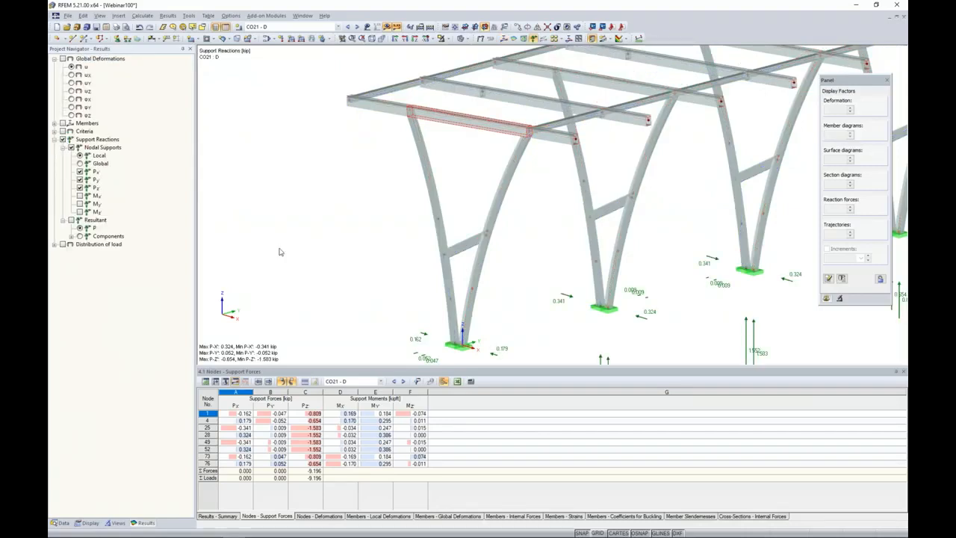
{"action": "middle_click_drag", "start_coordinate": [369, 249], "coordinate": [341, 183]}
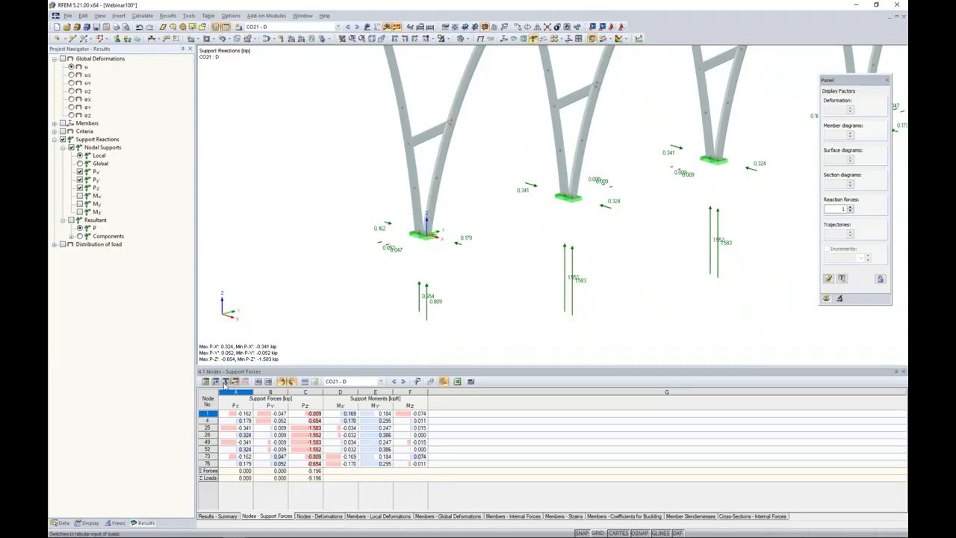
Match the tabulated support forces to the model by highlighting the supports of nodes 4 to 52 one after another.
{"action": "left_click", "coordinate": [247, 421]}
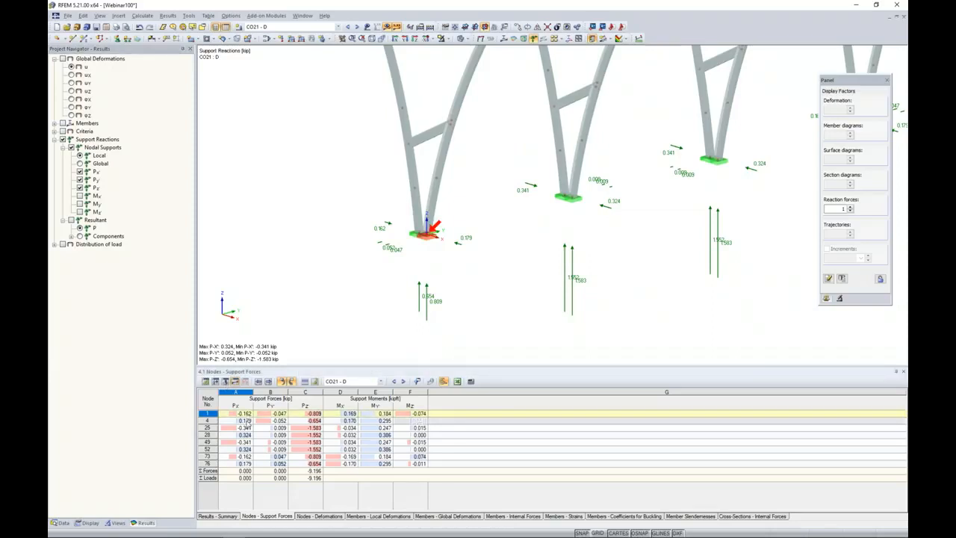
{"action": "left_click", "coordinate": [245, 428]}
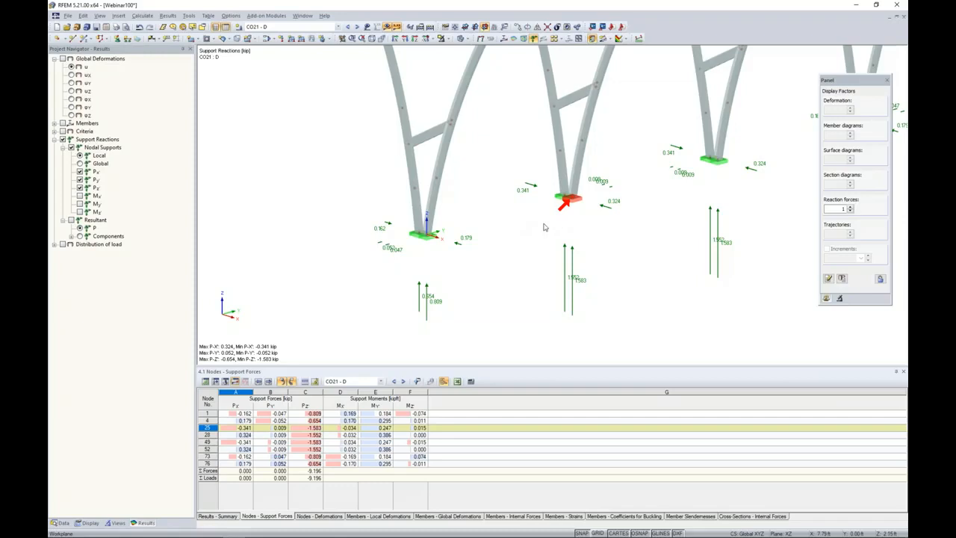
{"action": "left_click", "coordinate": [250, 435]}
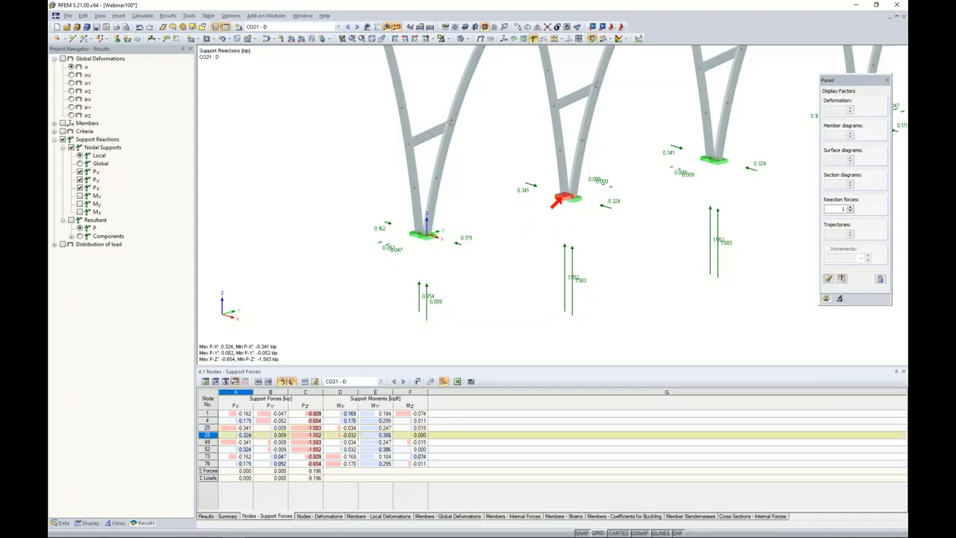
{"action": "left_click", "coordinate": [246, 442]}
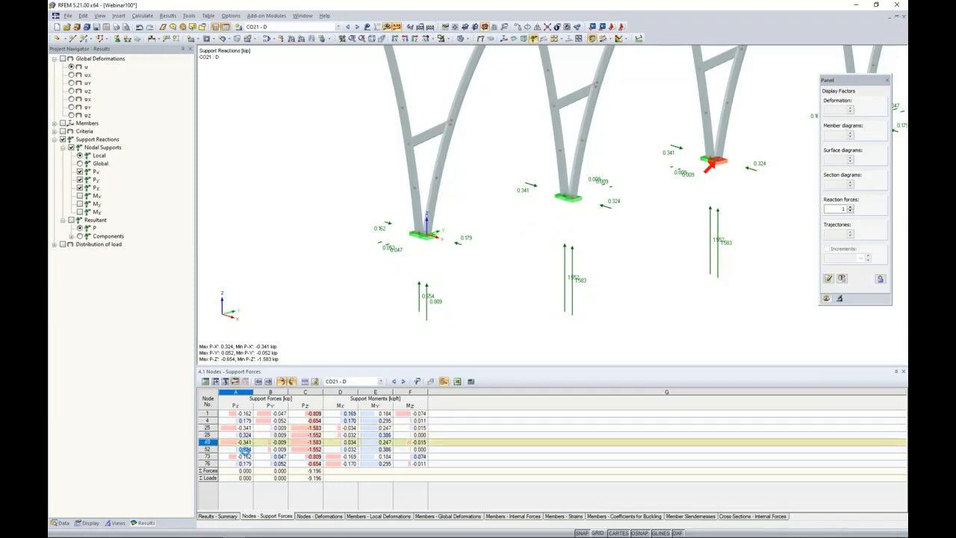
{"action": "left_click", "coordinate": [244, 449]}
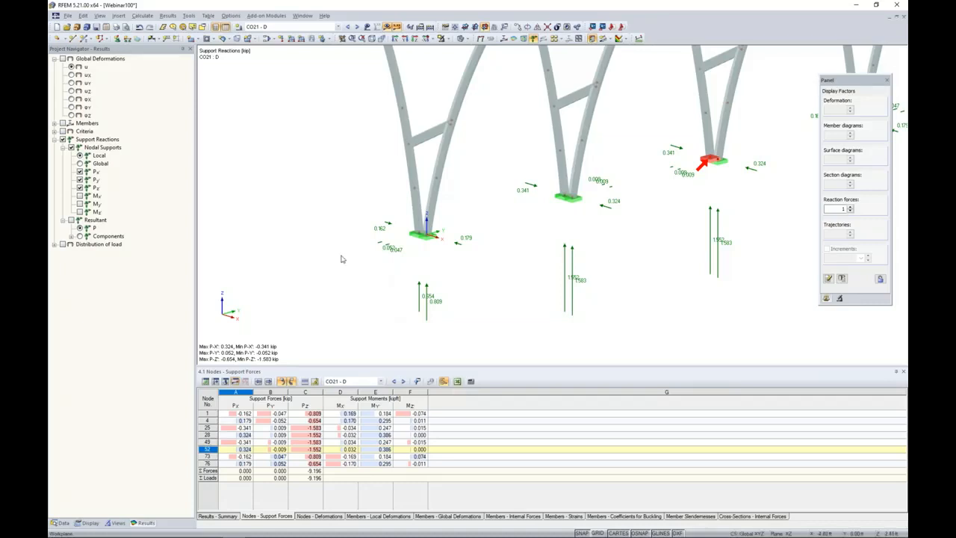
Hide the results on the carport model and bring up the list of add-on modules in the project data.
{"action": "middle_click_drag", "start_coordinate": [340, 258], "coordinate": [354, 68], "text": "ctrl"}
{"action": "left_click", "coordinate": [386, 27]}
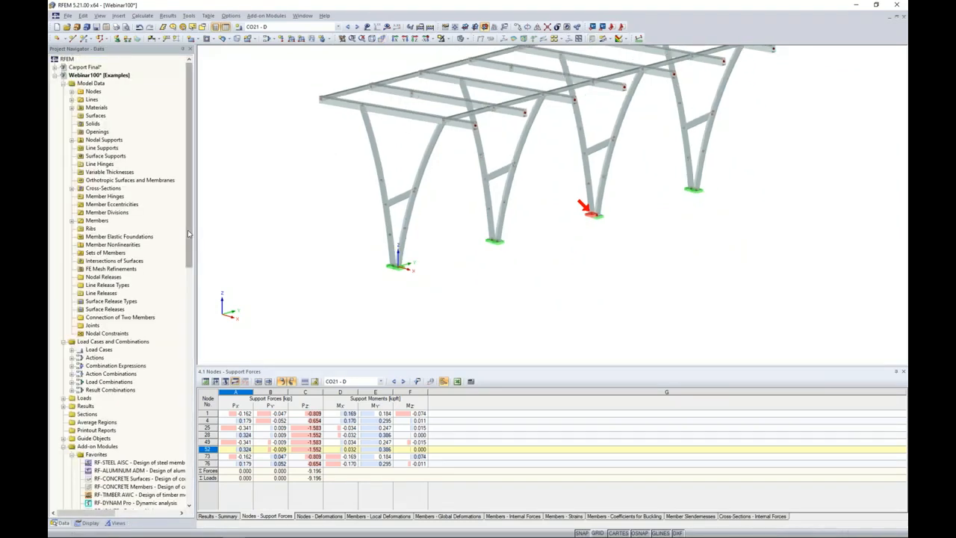
{"action": "left_click_drag", "start_coordinate": [191, 230], "coordinate": [193, 277]}
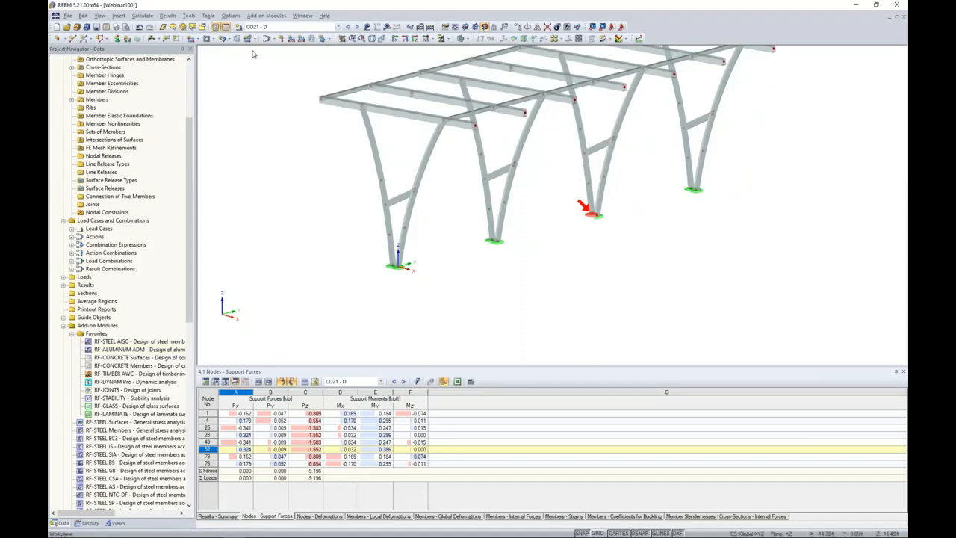
Start the RF-ALUMINUM ADM add-on module for designing the aluminum members.
{"action": "left_click", "coordinate": [262, 16]}
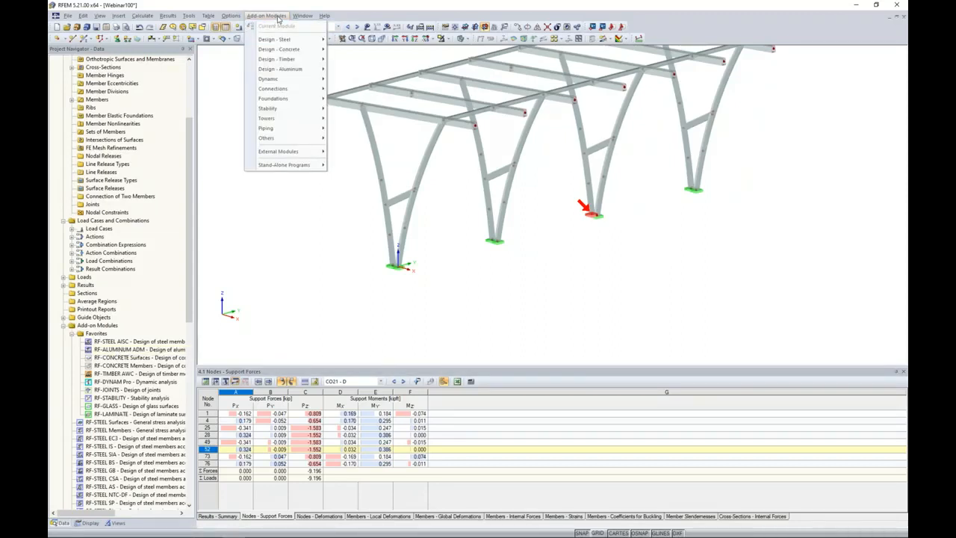
{"action": "mouse_move", "coordinate": [286, 71]}
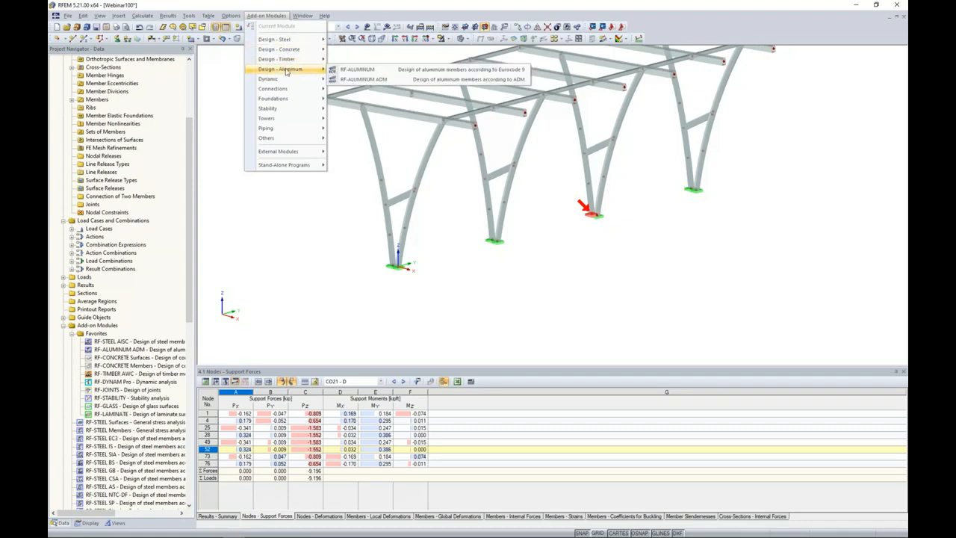
{"action": "left_click", "coordinate": [363, 79]}
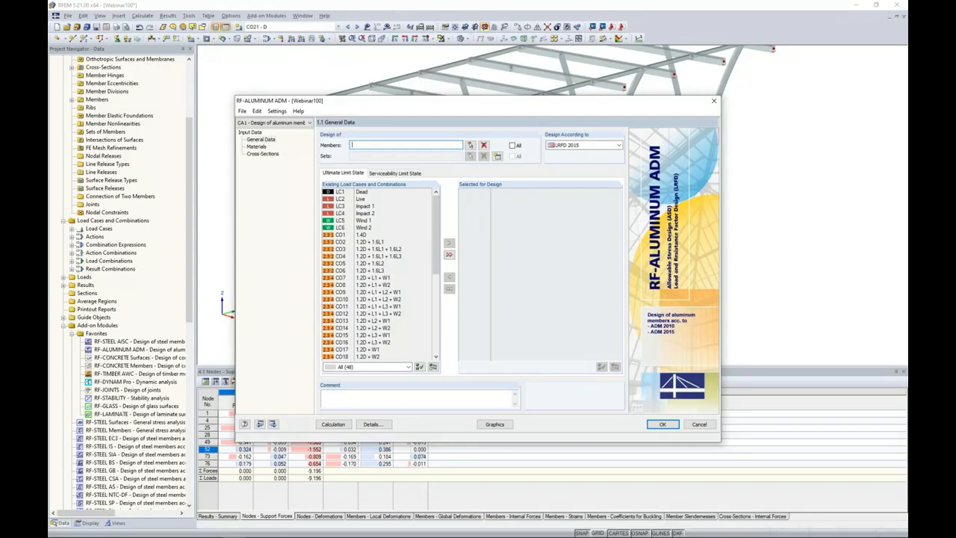
{"action": "left_click_drag", "start_coordinate": [385, 103], "coordinate": [280, 183]}
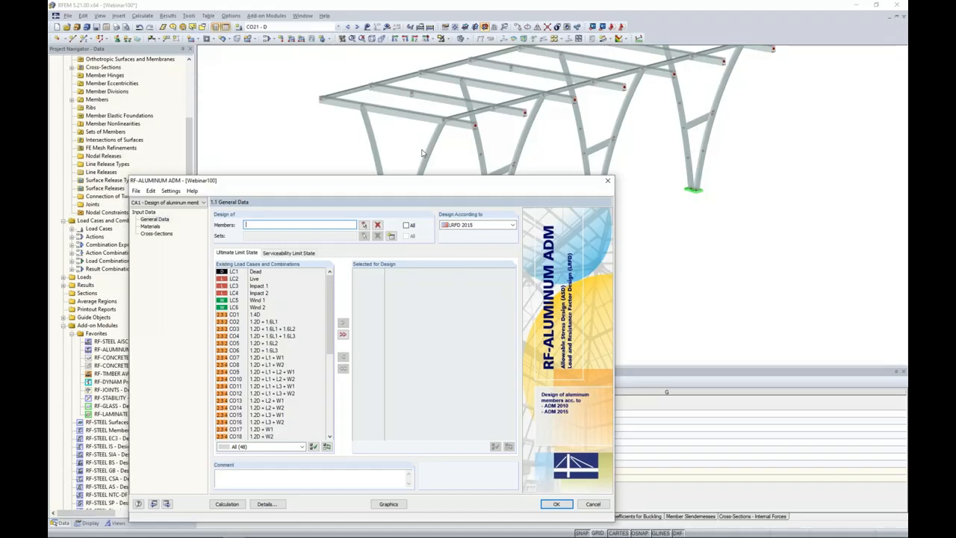
{"action": "left_click_drag", "start_coordinate": [399, 184], "coordinate": [458, 88]}
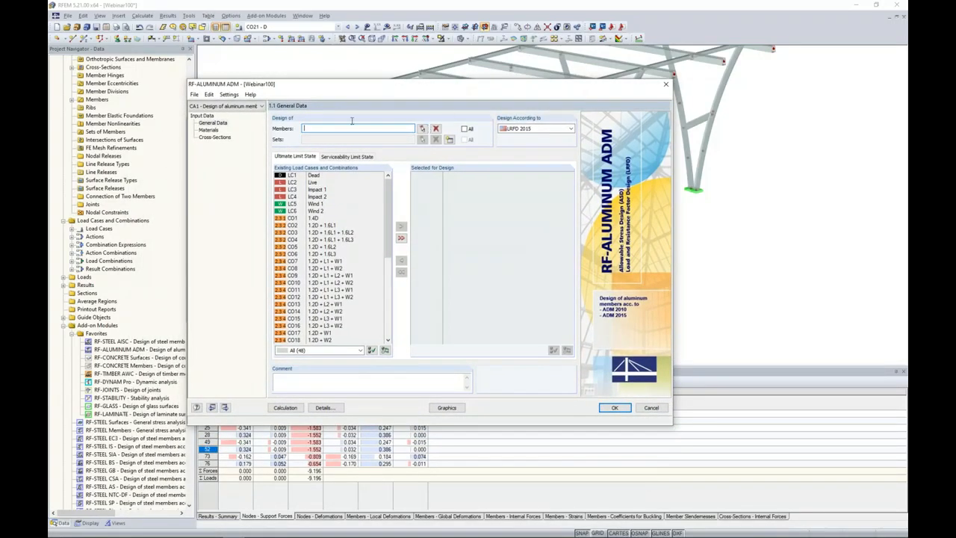
Rename design case 1 as "Secondary Beams".
{"action": "left_click", "coordinate": [194, 95]}
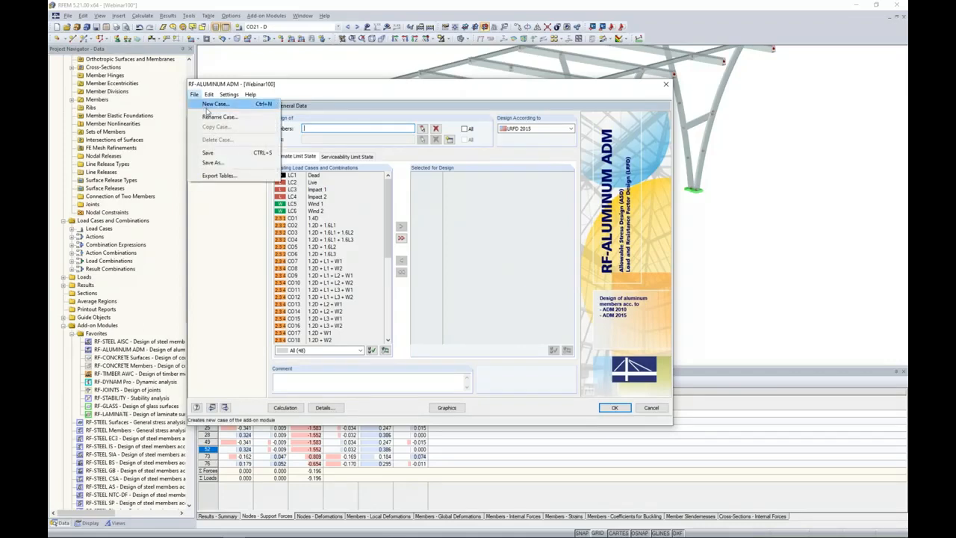
{"action": "left_click", "coordinate": [211, 117]}
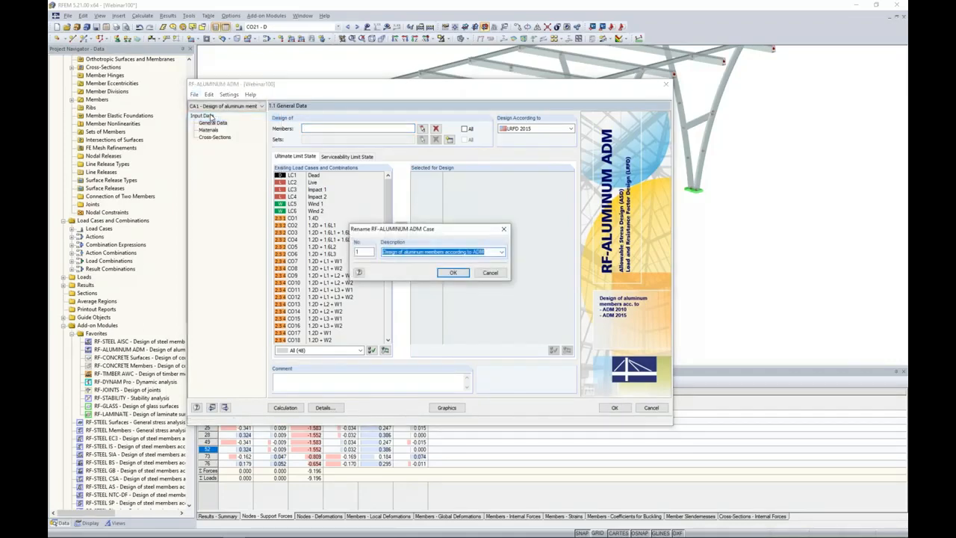
{"action": "type", "text": "Secondary Beams"}
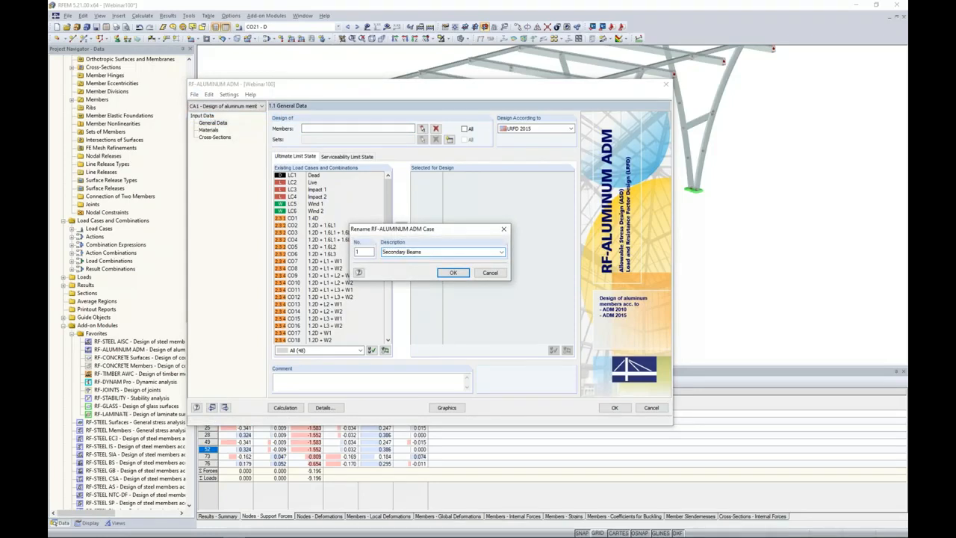
{"action": "left_click", "coordinate": [452, 271]}
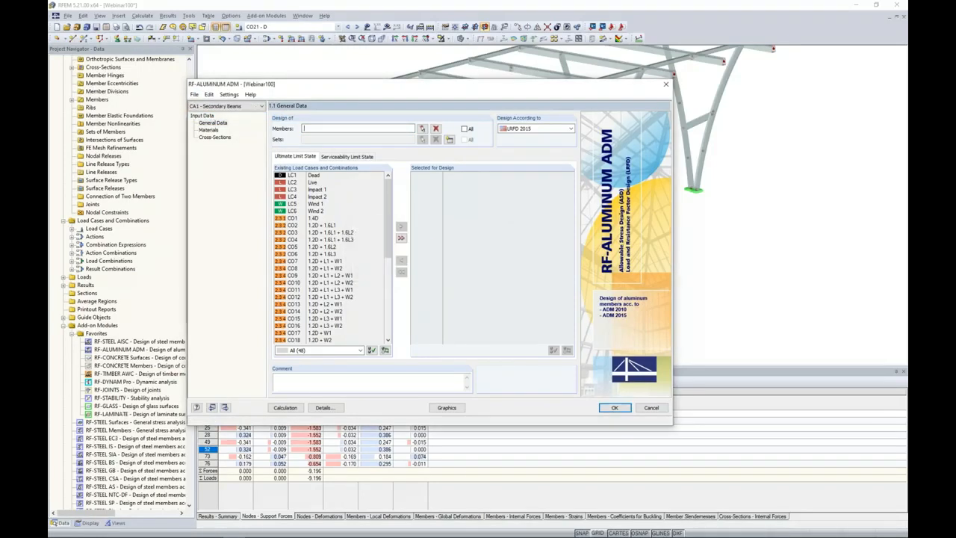
Isolate the members with cross-section RT 3 x 3 x 0.125 in the model and pick all of them for design.
{"action": "left_click", "coordinate": [422, 132]}
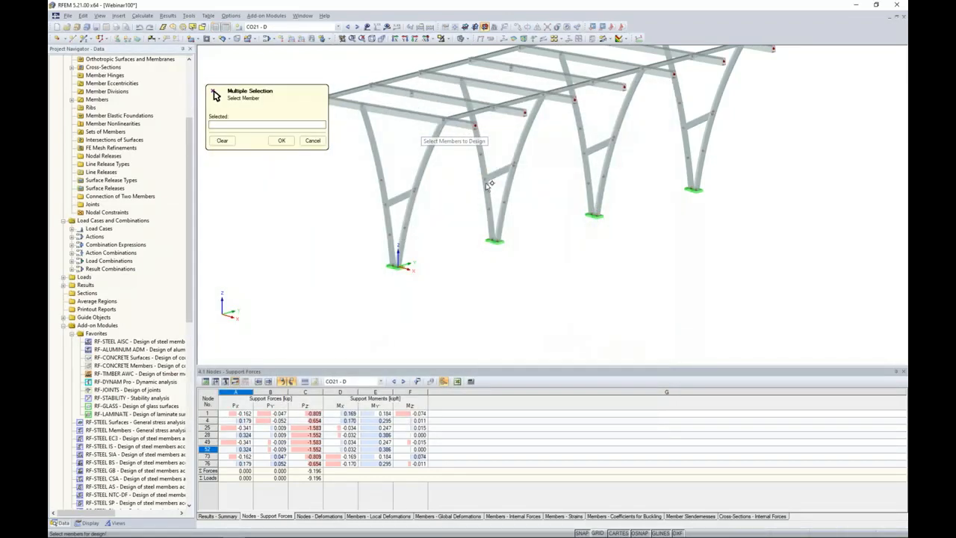
{"action": "scroll", "coordinate": [475, 193], "scroll_direction": "down", "scroll_amount": 1}
{"action": "middle_click_drag", "start_coordinate": [474, 192], "coordinate": [472, 258]}
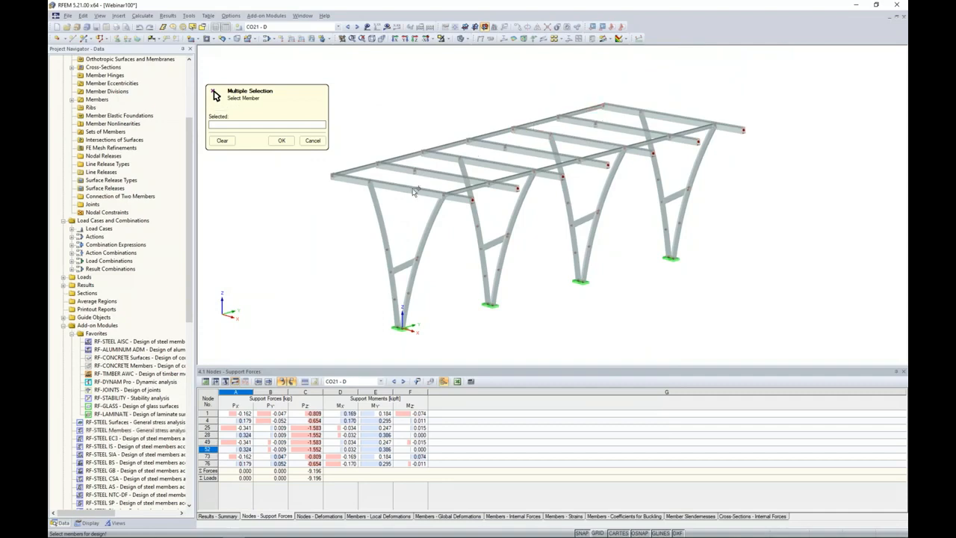
{"action": "left_click", "coordinate": [117, 522]}
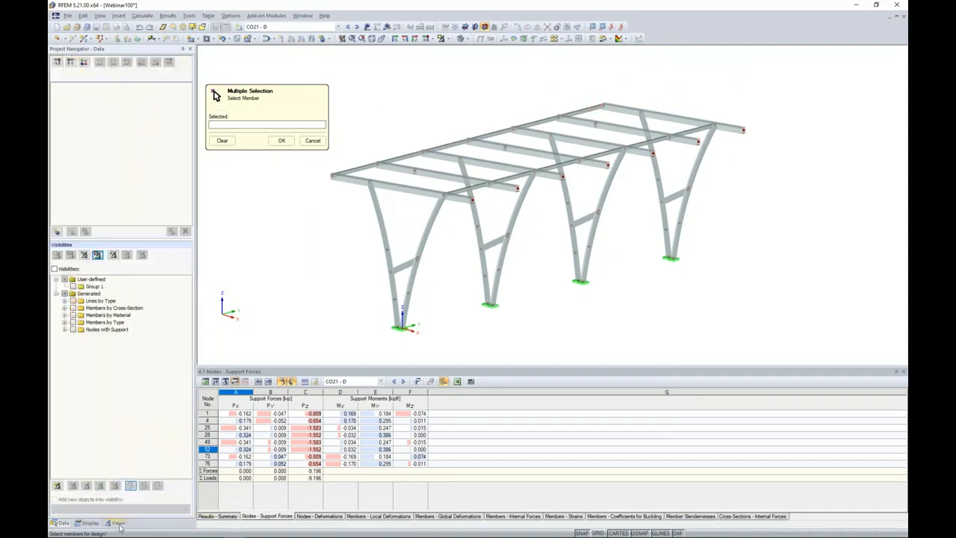
{"action": "left_click", "coordinate": [65, 309]}
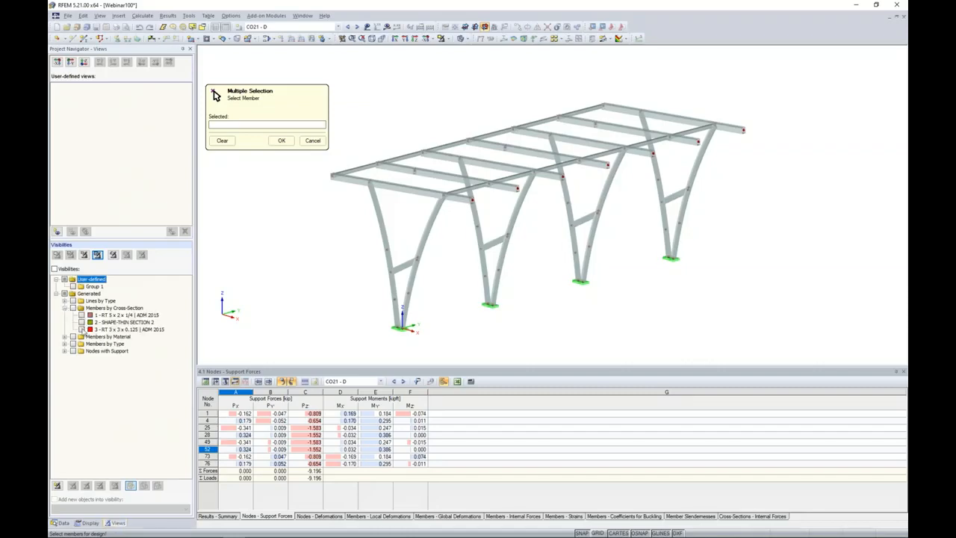
{"action": "left_click", "coordinate": [81, 329]}
{"action": "middle_click_drag", "start_coordinate": [415, 268], "coordinate": [447, 267]}
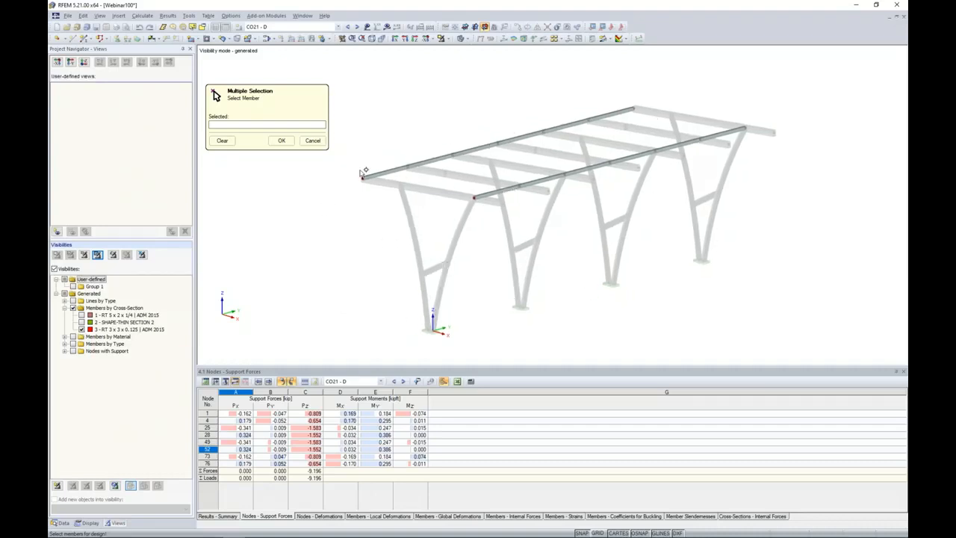
{"action": "left_click_drag", "start_coordinate": [807, 250], "coordinate": [348, 73]}
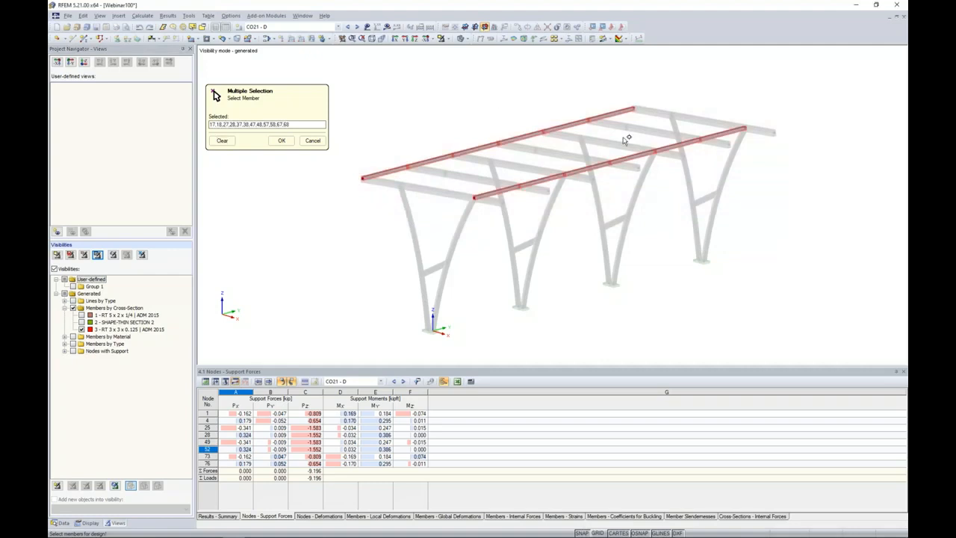
{"action": "left_click", "coordinate": [281, 140]}
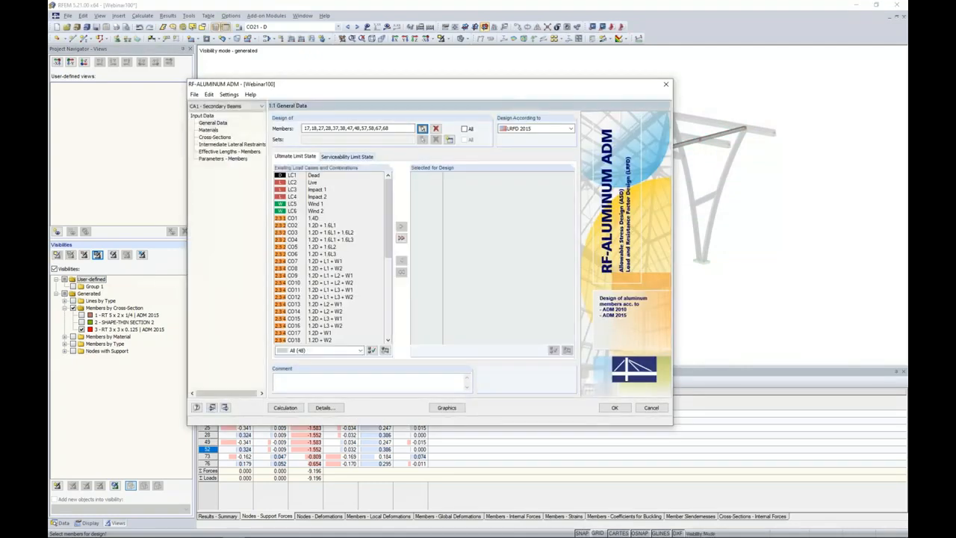
Keep LRFD 2015 as the design standard and assign load combinations CO1 to CO20 to the ultimate limit state design.
{"action": "left_click", "coordinate": [556, 129]}
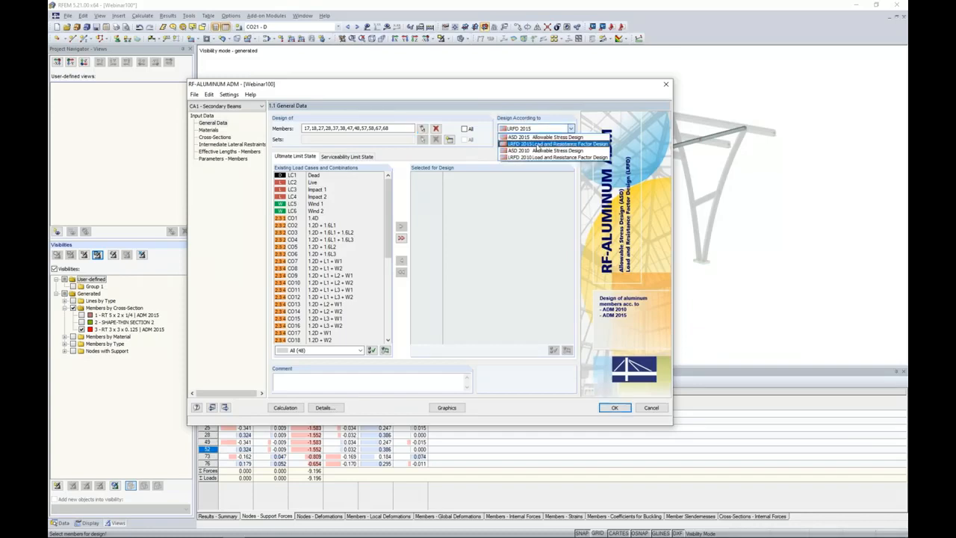
{"action": "left_click", "coordinate": [473, 234]}
{"action": "scroll", "coordinate": [336, 253], "scroll_direction": "down", "scroll_amount": 3}
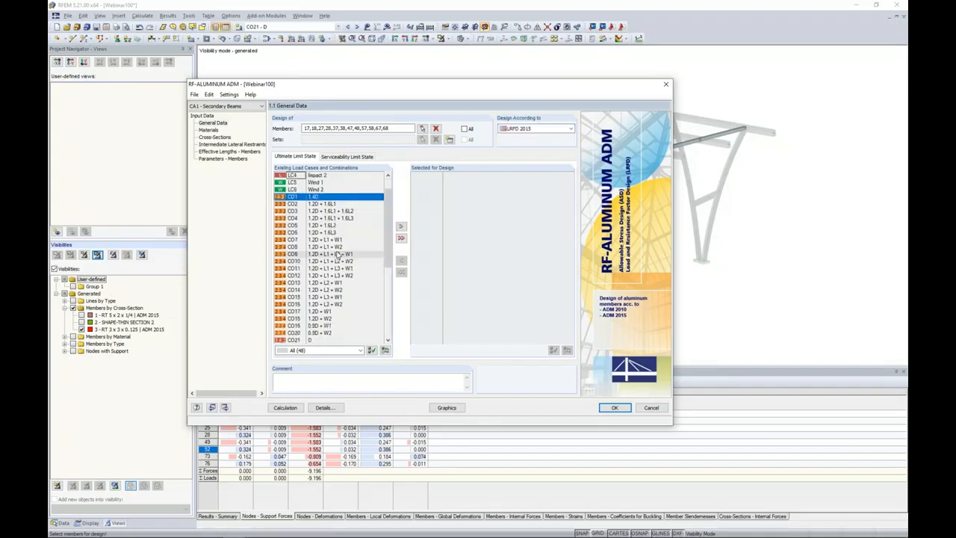
{"action": "left_click", "coordinate": [335, 289], "text": "shift"}
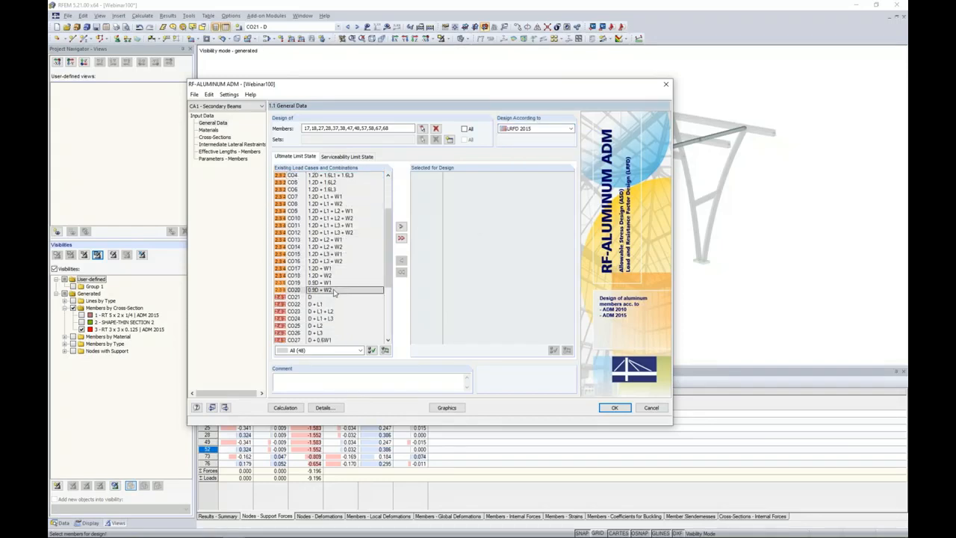
{"action": "left_click", "coordinate": [400, 226]}
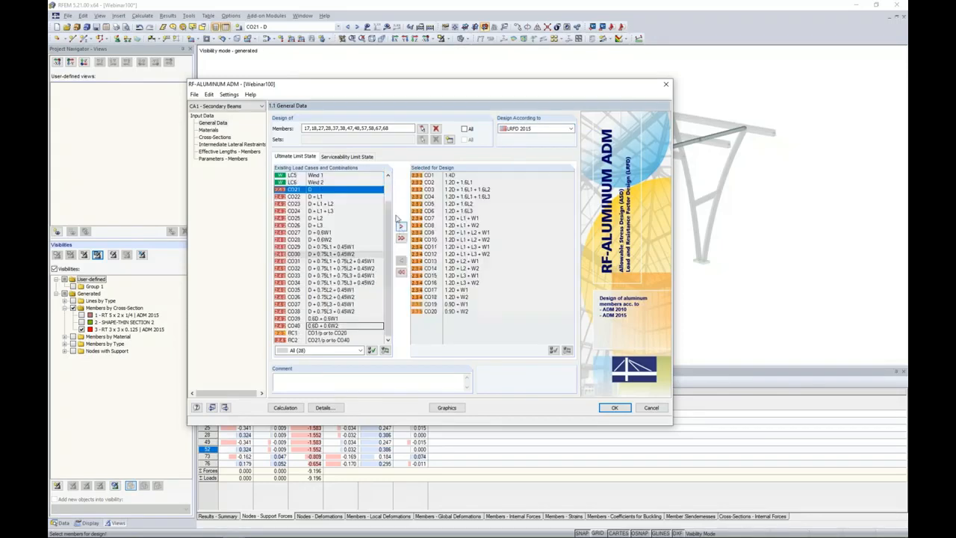
Assign load combinations CO21 to CO40 to the serviceability limit state design.
{"action": "left_click", "coordinate": [368, 156]}
{"action": "scroll", "coordinate": [308, 235], "scroll_direction": "down", "scroll_amount": 4}
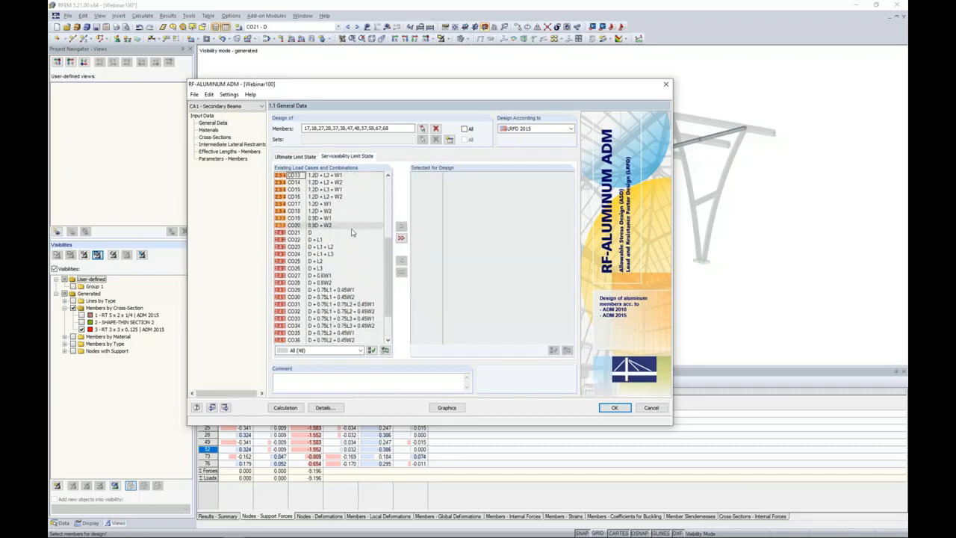
{"action": "left_click", "coordinate": [308, 233]}
{"action": "scroll", "coordinate": [308, 233], "scroll_direction": "down", "scroll_amount": 2}
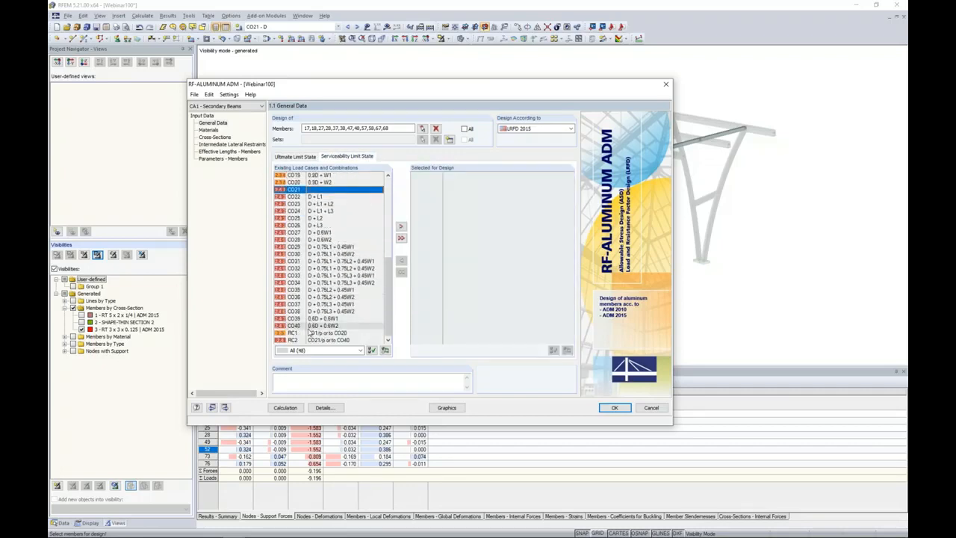
{"action": "left_click", "coordinate": [309, 326], "text": "shift"}
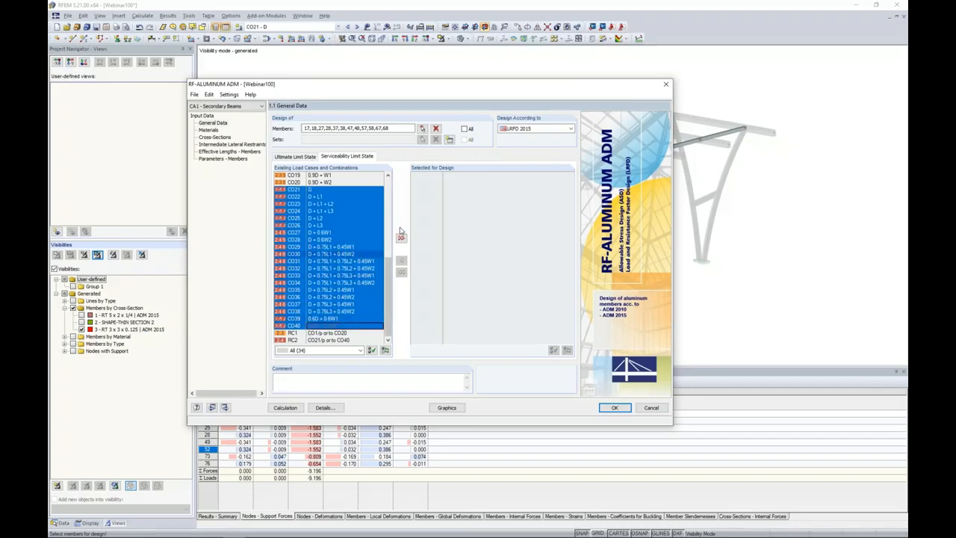
{"action": "left_click", "coordinate": [400, 225]}
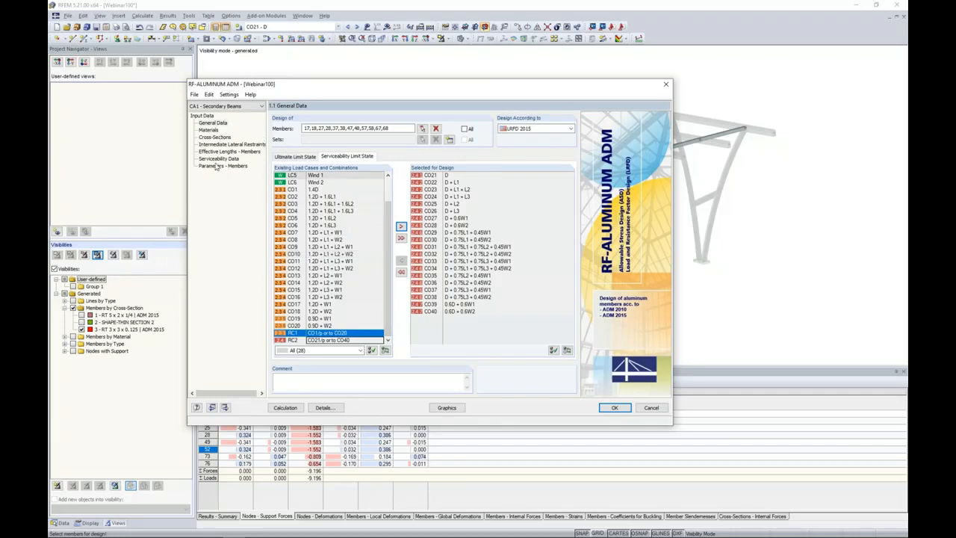
Examine the properties of the aluminum 6061-T6 material and the RT 3 x 3 x 0.125 cross-section in the design case.
{"action": "left_click", "coordinate": [209, 131]}
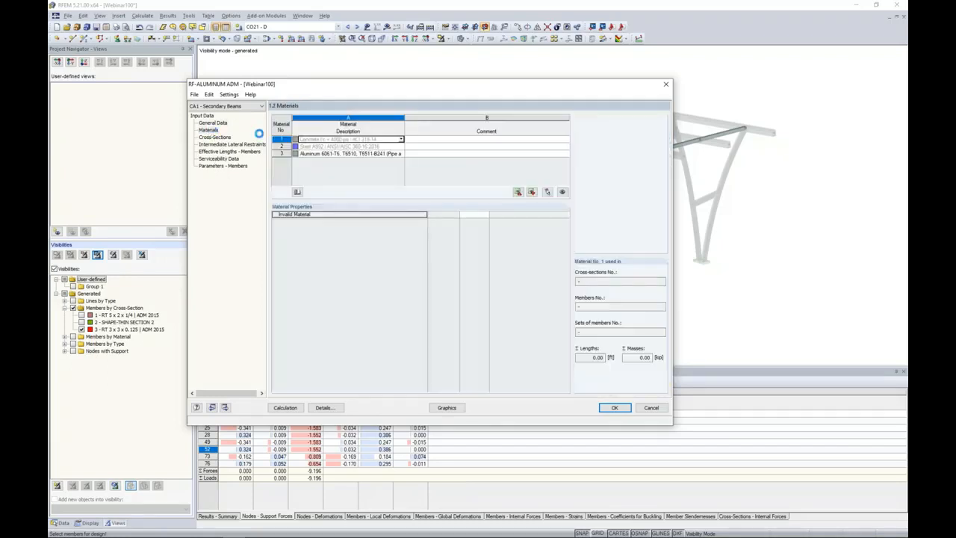
{"action": "left_click", "coordinate": [319, 153]}
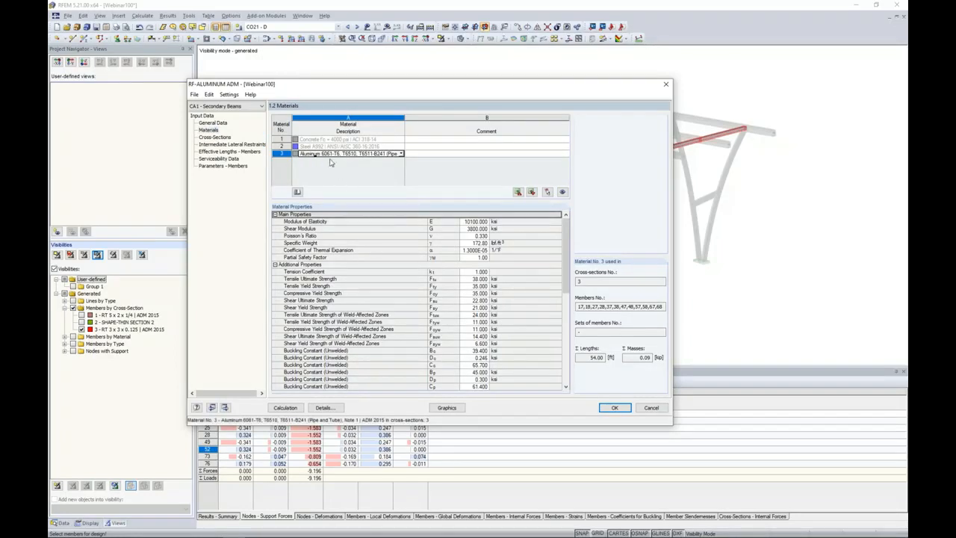
{"action": "left_click", "coordinate": [215, 137]}
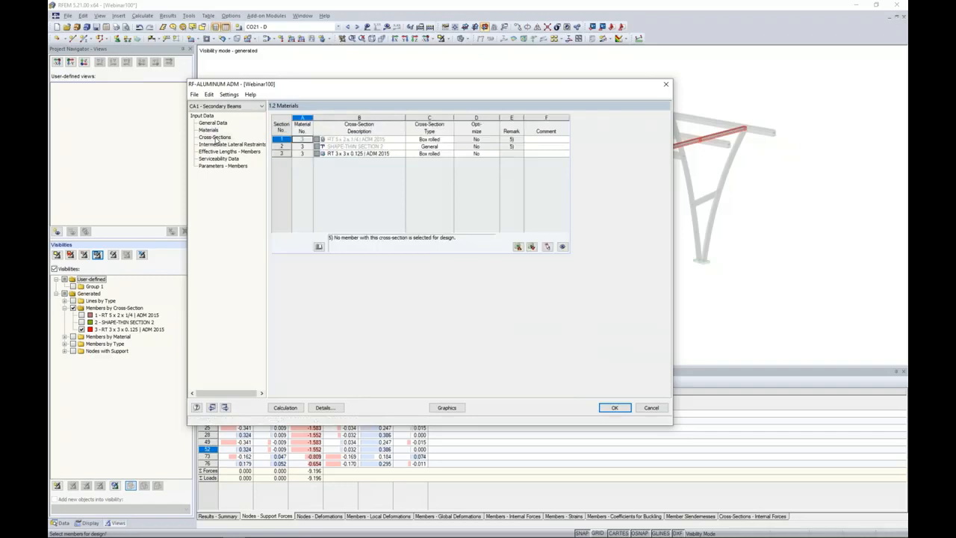
{"action": "left_click", "coordinate": [342, 152]}
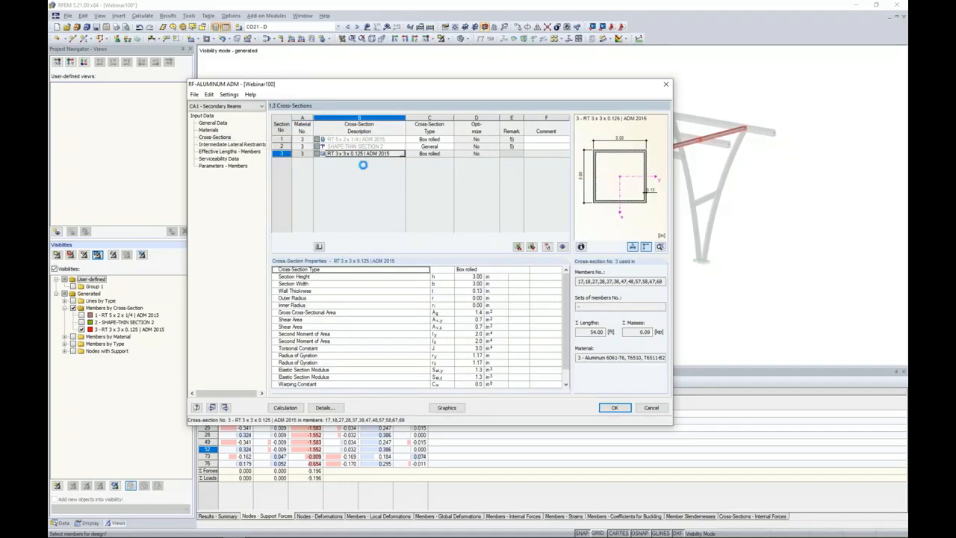
{"action": "scroll", "coordinate": [566, 329], "scroll_direction": "down", "scroll_amount": 2}
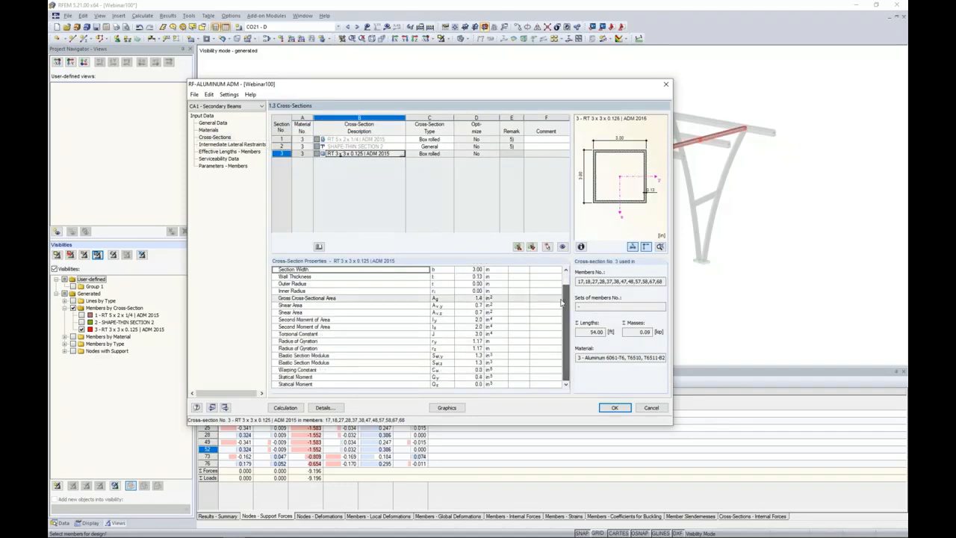
Examine the intermediate lateral restraint settings of the secondary beams against the model.
{"action": "left_click", "coordinate": [240, 145]}
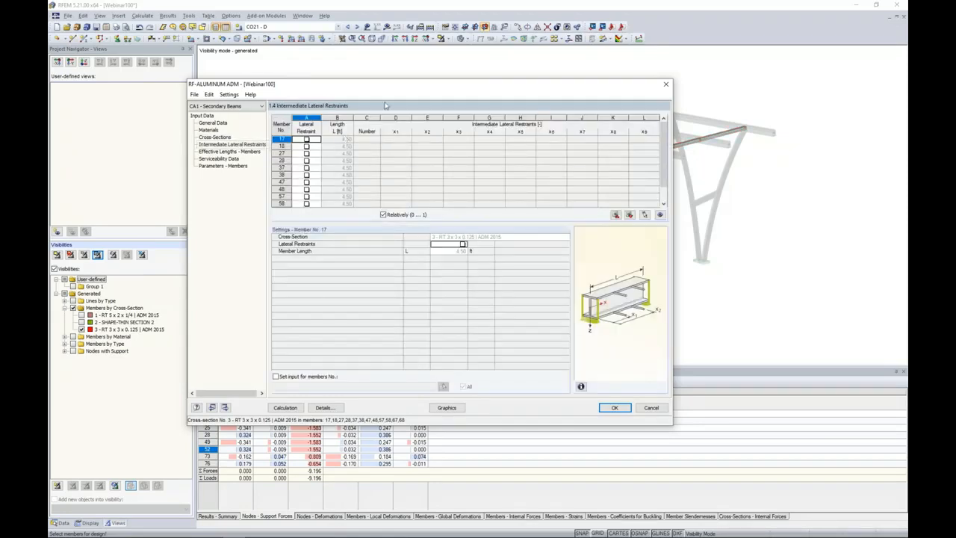
{"action": "left_click_drag", "start_coordinate": [388, 88], "coordinate": [405, 206]}
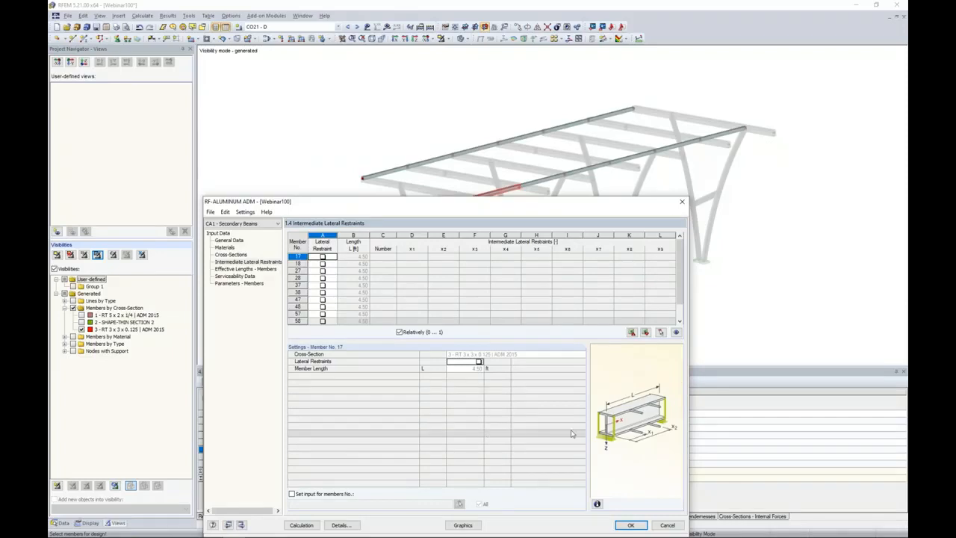
{"action": "left_click_drag", "start_coordinate": [330, 197], "coordinate": [345, 94]}
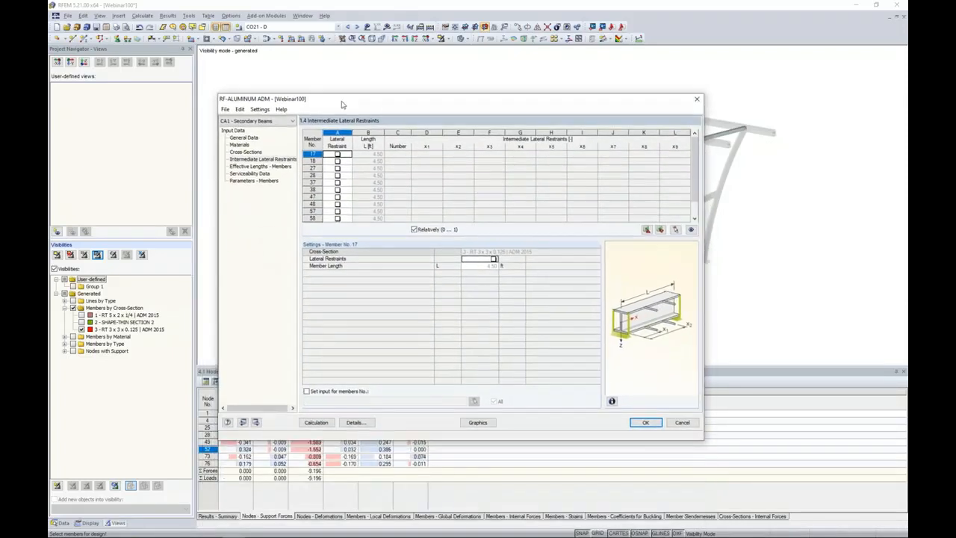
Examine the effective length and buckling settings of the secondary beams, comparing member 17 with its location in the model.
{"action": "left_click", "coordinate": [261, 166]}
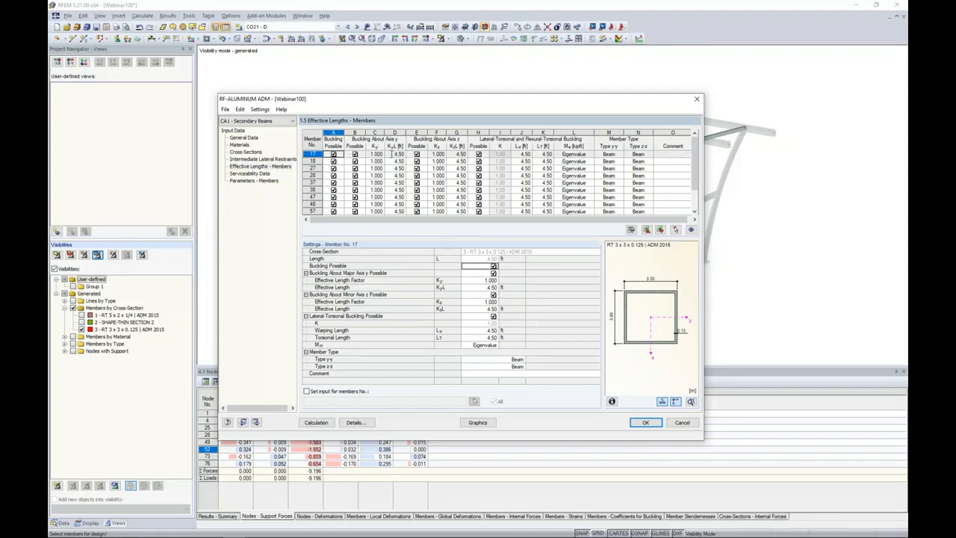
{"action": "left_click_drag", "start_coordinate": [419, 103], "coordinate": [425, 239]}
{"action": "left_click", "coordinate": [406, 288]}
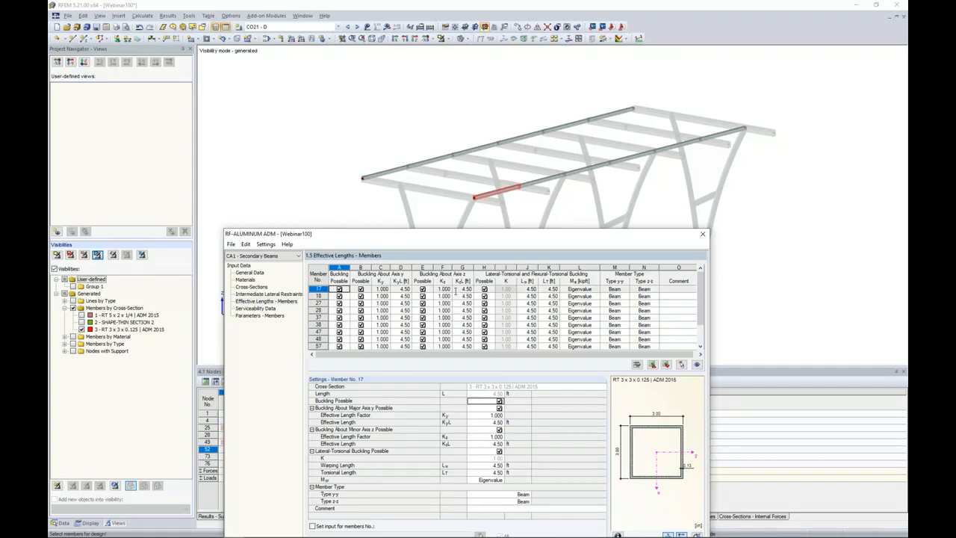
{"action": "left_click_drag", "start_coordinate": [485, 241], "coordinate": [500, 125]}
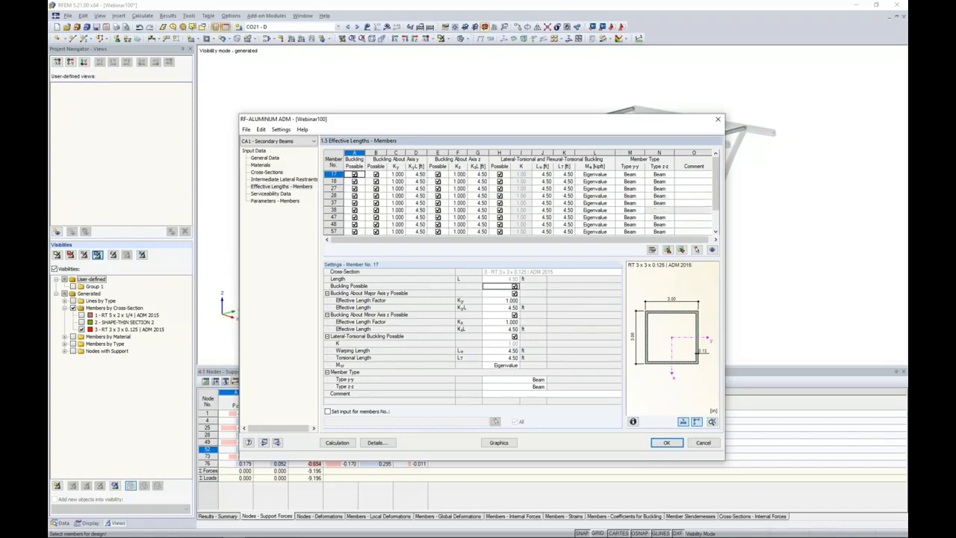
Examine the available methods for determining member 17's elastic critical moment in the effective length settings.
{"action": "left_click", "coordinate": [597, 174]}
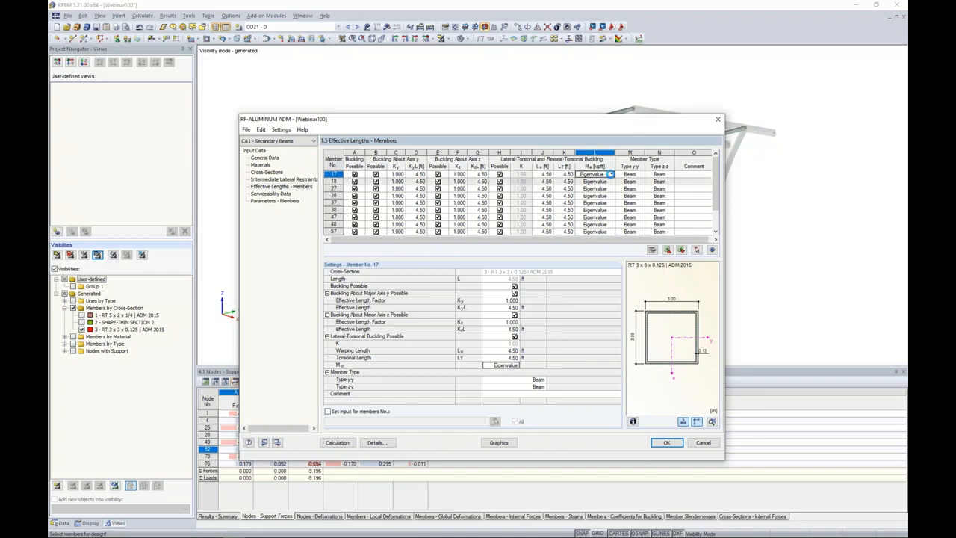
{"action": "left_click", "coordinate": [610, 174]}
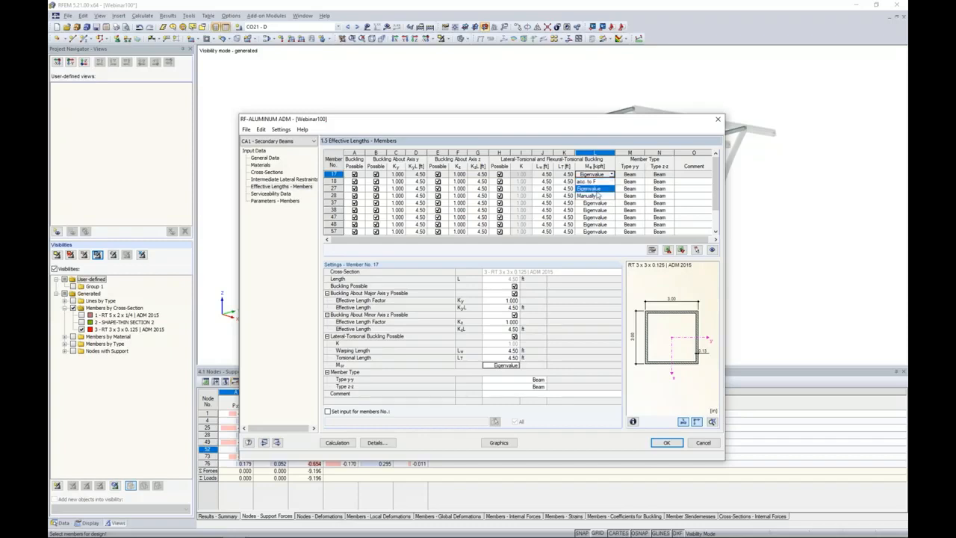
{"action": "left_click", "coordinate": [618, 127]}
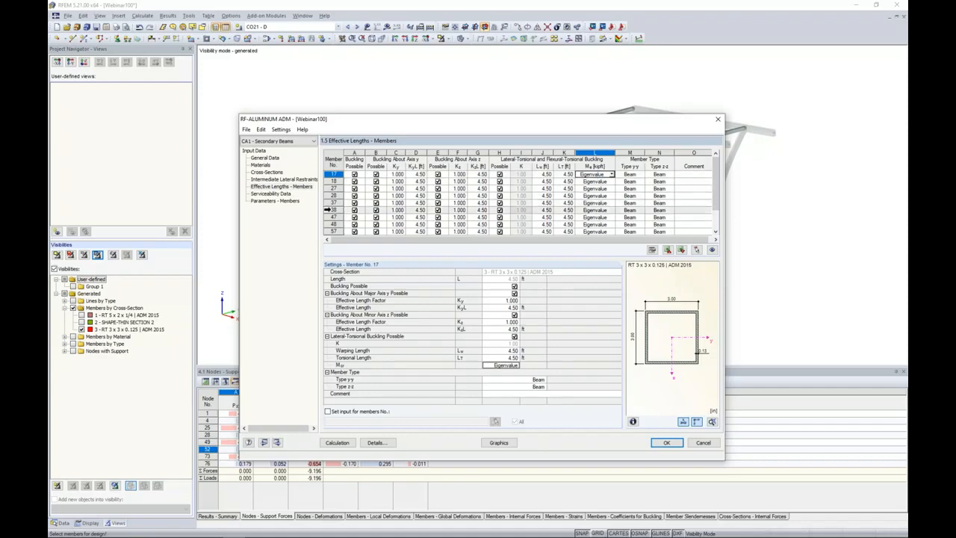
Add all secondary beams, members 17, 18, 27, 28, 37, 38, 47, 48, 57, 58, 67 and 68, to the serviceability data with member reference.
{"action": "left_click", "coordinate": [268, 194]}
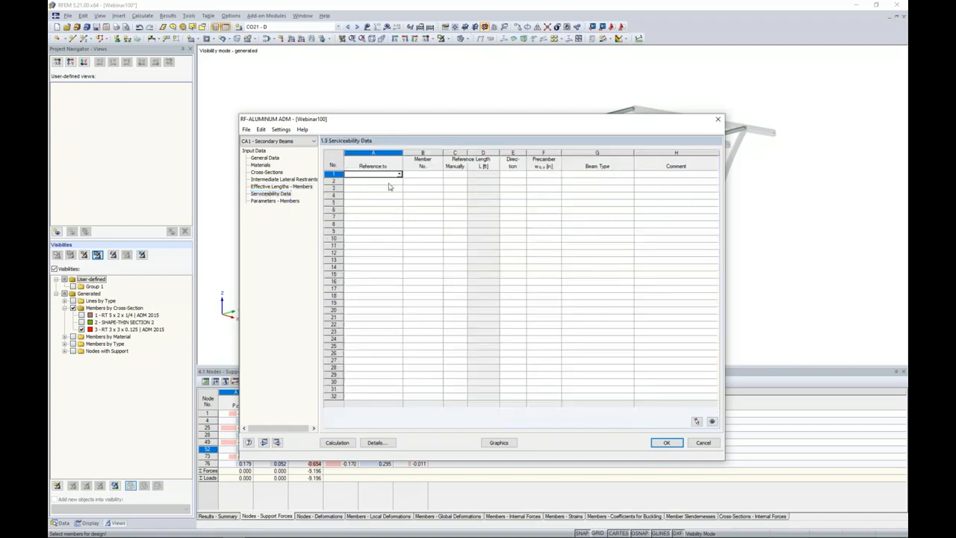
{"action": "left_click", "coordinate": [400, 175]}
{"action": "left_click", "coordinate": [364, 181]}
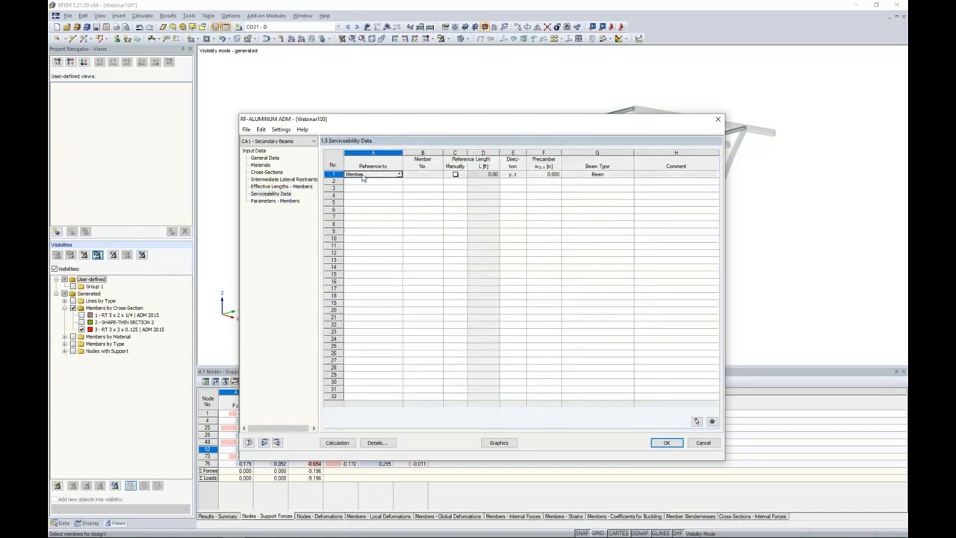
{"action": "left_click", "coordinate": [423, 174]}
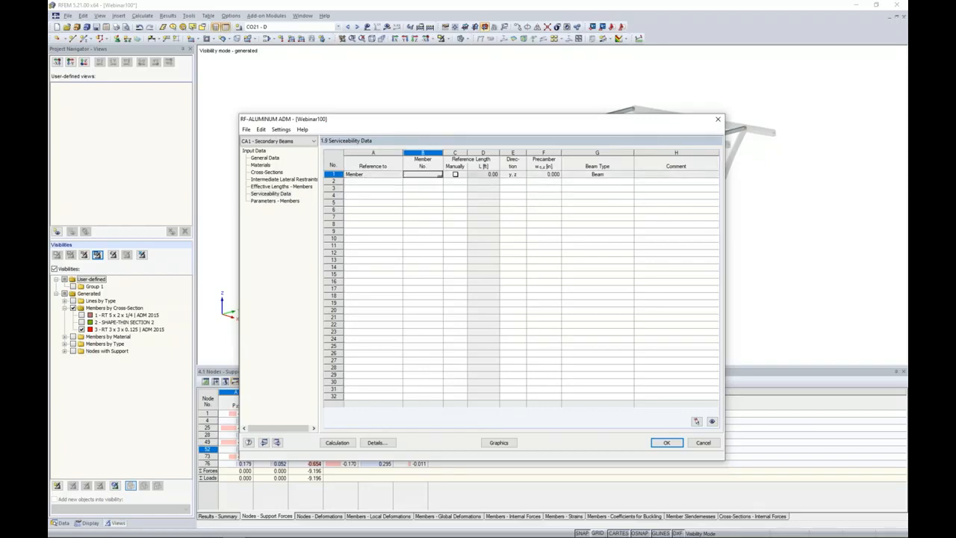
{"action": "left_click", "coordinate": [440, 174]}
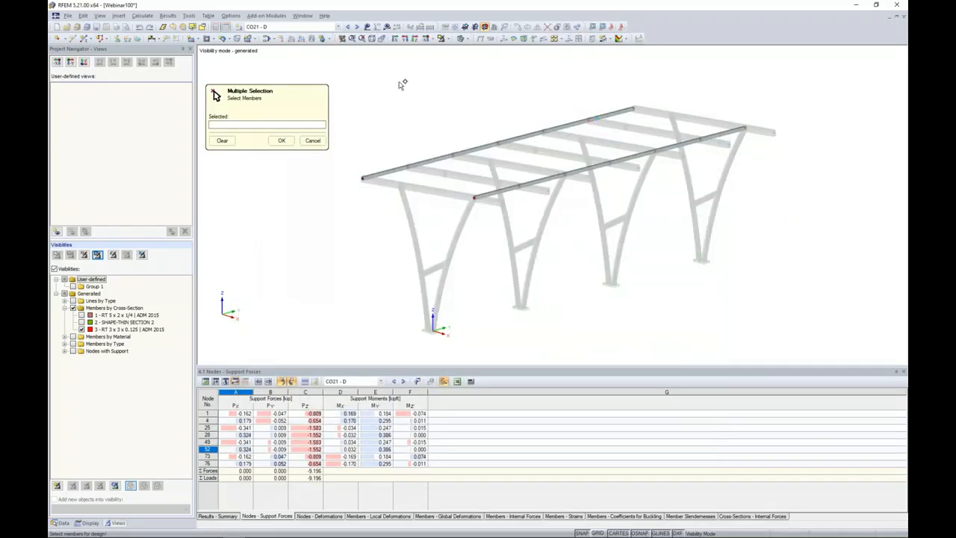
{"action": "left_click_drag", "start_coordinate": [378, 75], "coordinate": [764, 227]}
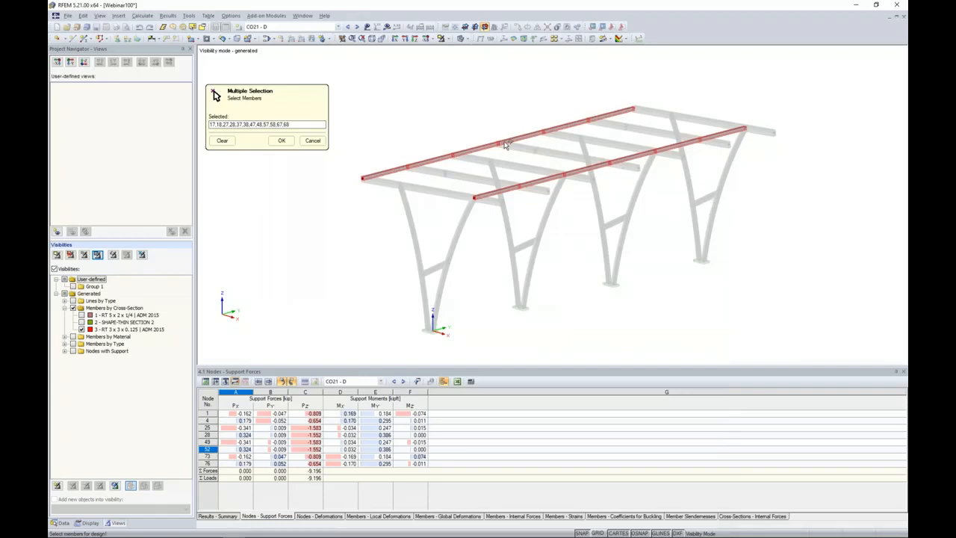
{"action": "left_click", "coordinate": [281, 142]}
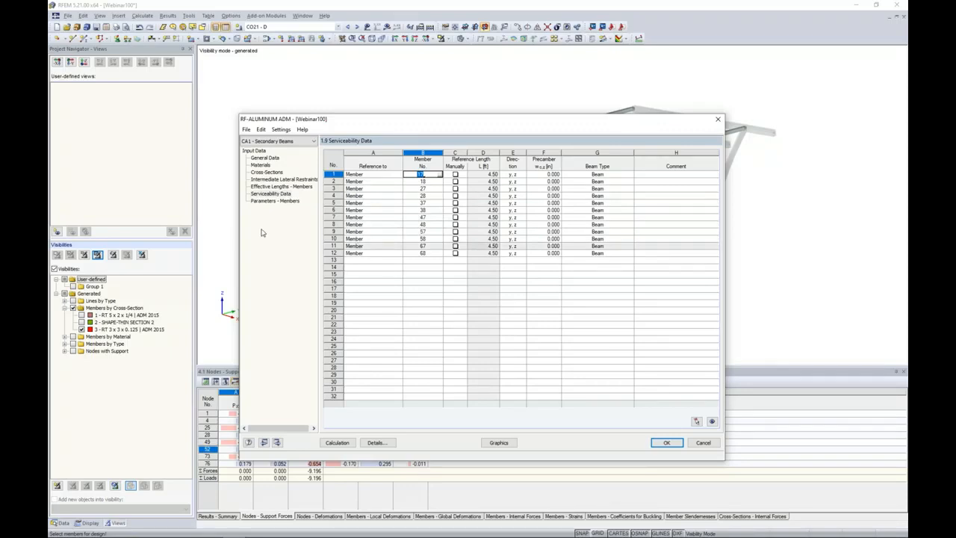
Examine the cross-sectional area parameters for member 17's tension design, leaving the option switched off.
{"action": "left_click", "coordinate": [273, 200]}
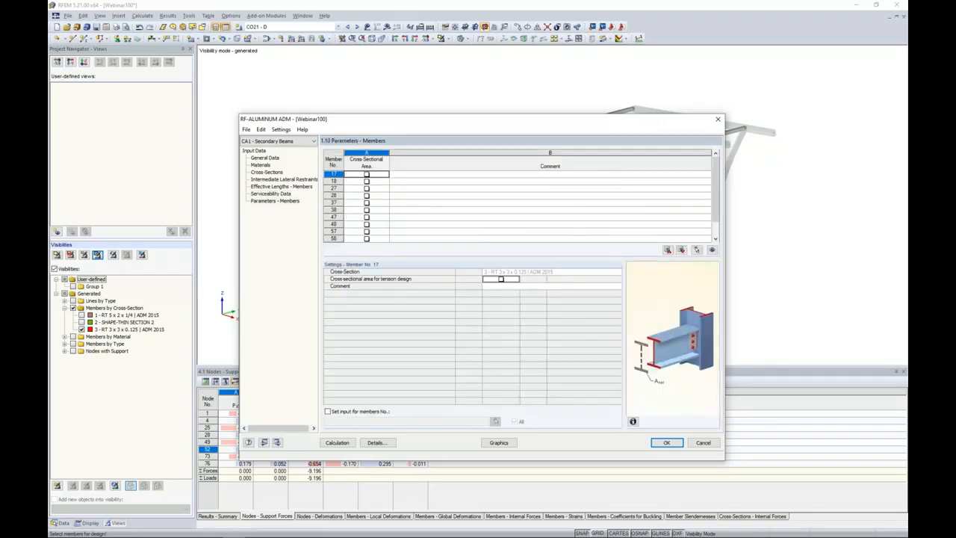
{"action": "left_click", "coordinate": [366, 174]}
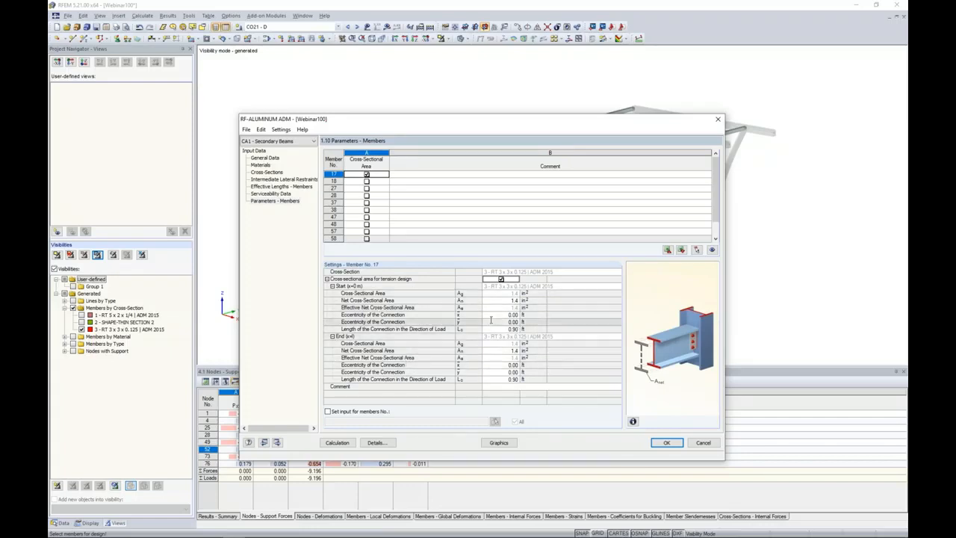
{"action": "left_click", "coordinate": [366, 174]}
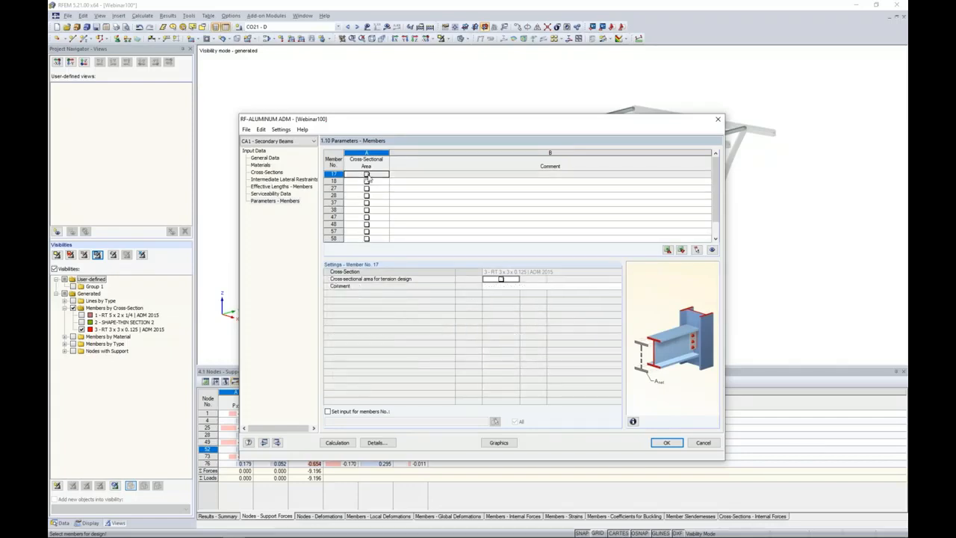
Review the ultimate limit state options and the serviceability deflection limits in the LRFD 2015 design details.
{"action": "left_click", "coordinate": [376, 442]}
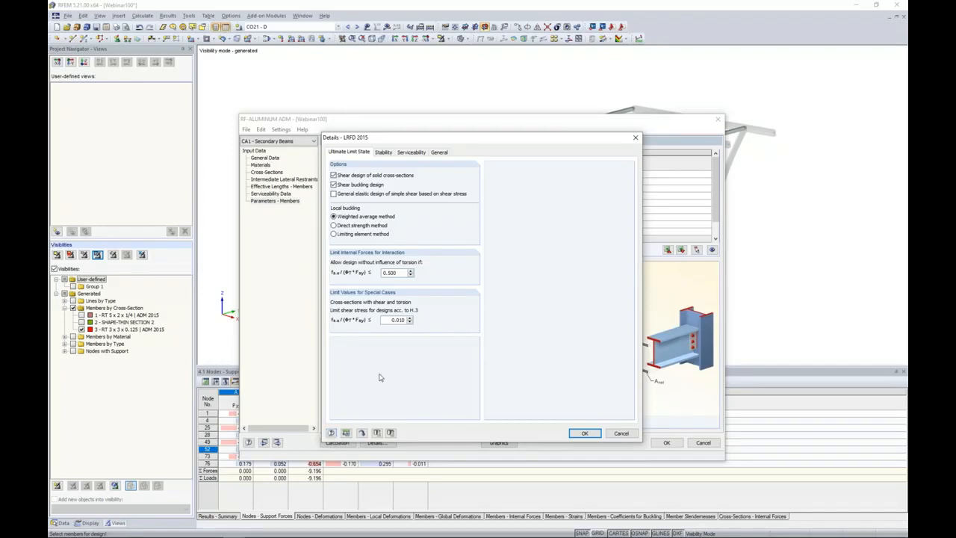
{"action": "left_click", "coordinate": [412, 153]}
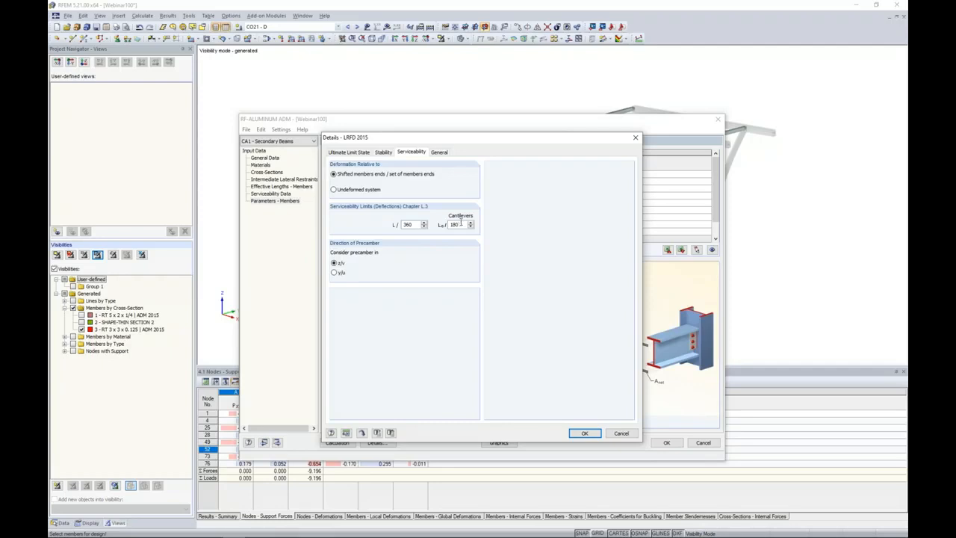
{"action": "left_click", "coordinate": [579, 433]}
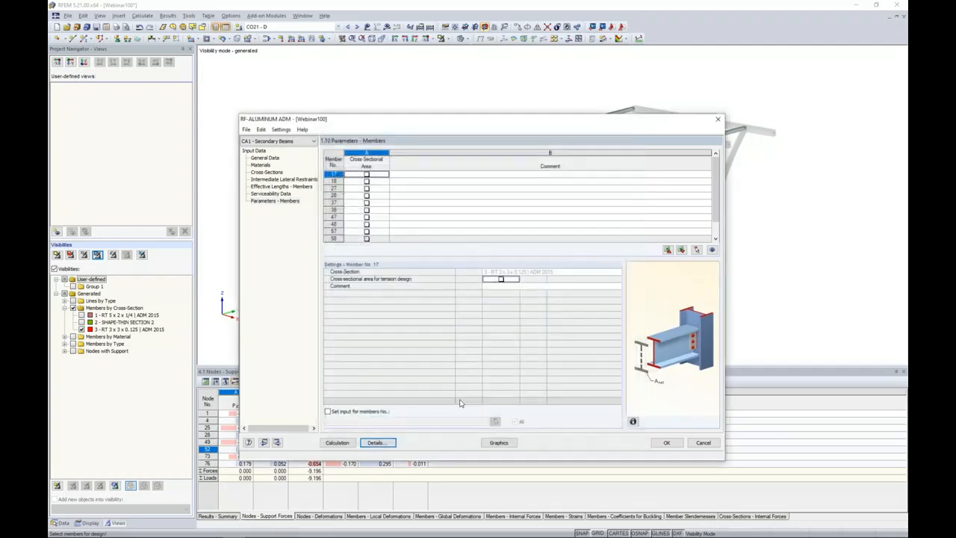
Run the aluminum design calculation for the secondary beams and move the results window to reveal part of the model.
{"action": "left_click", "coordinate": [336, 443]}
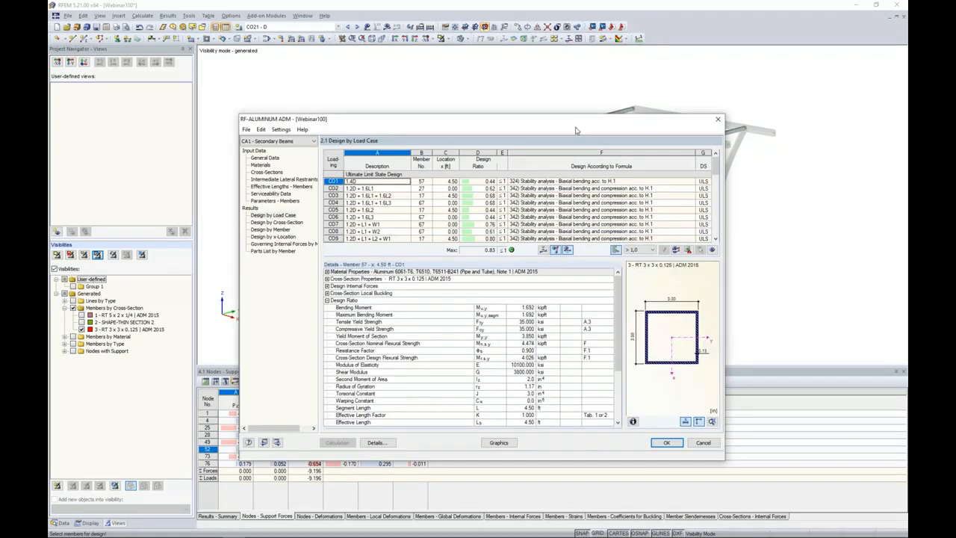
{"action": "left_click_drag", "start_coordinate": [574, 131], "coordinate": [475, 135]}
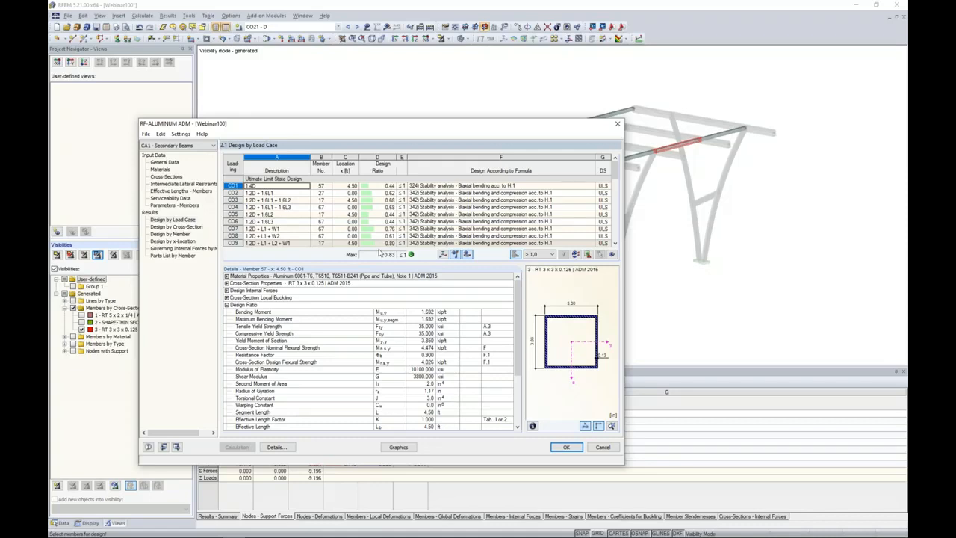
{"action": "left_click_drag", "start_coordinate": [408, 129], "coordinate": [461, 92]}
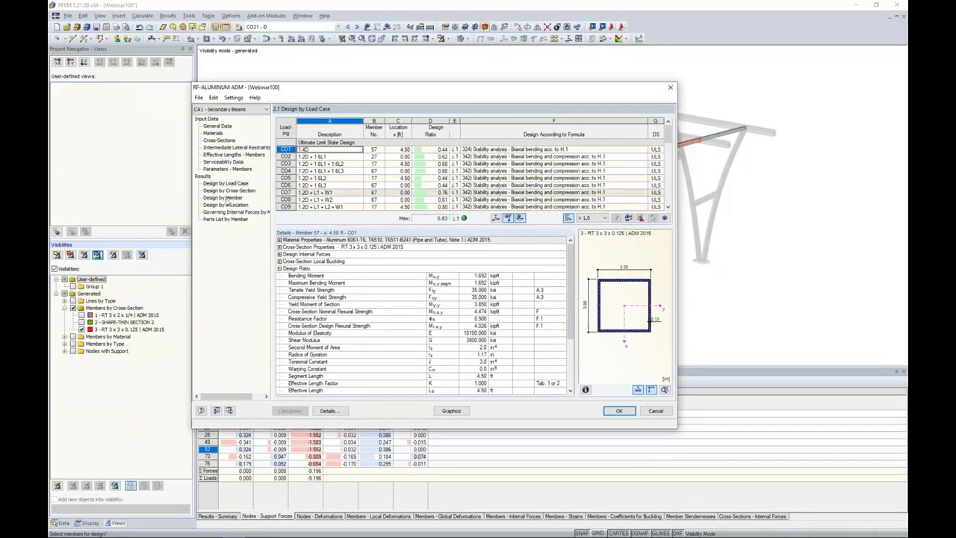
Review the design results by member for members 17 and 18, comparing the governing locations with the model.
{"action": "left_click", "coordinate": [224, 198]}
{"action": "left_click_drag", "start_coordinate": [427, 89], "coordinate": [429, 230]}
{"action": "left_click", "coordinate": [437, 305]}
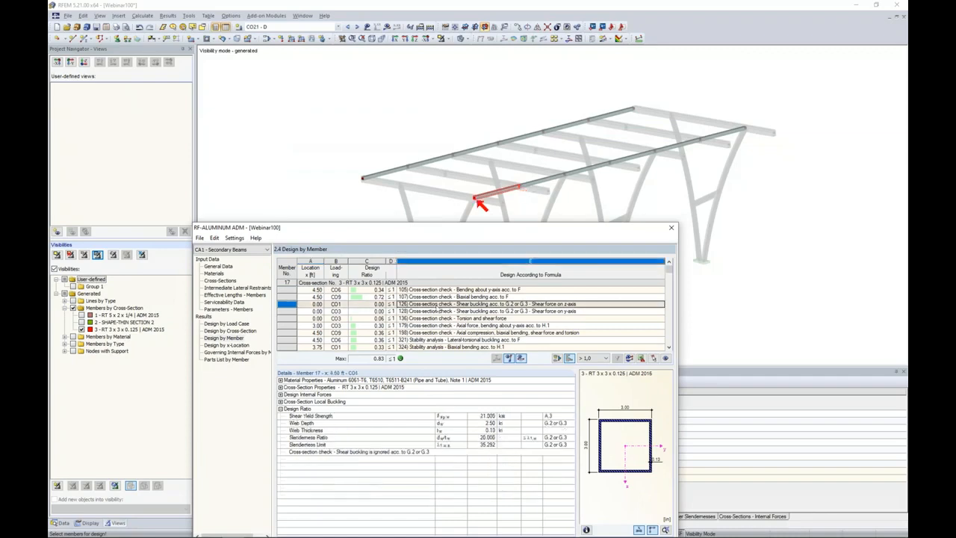
{"action": "scroll", "coordinate": [437, 307], "scroll_direction": "down", "scroll_amount": 2}
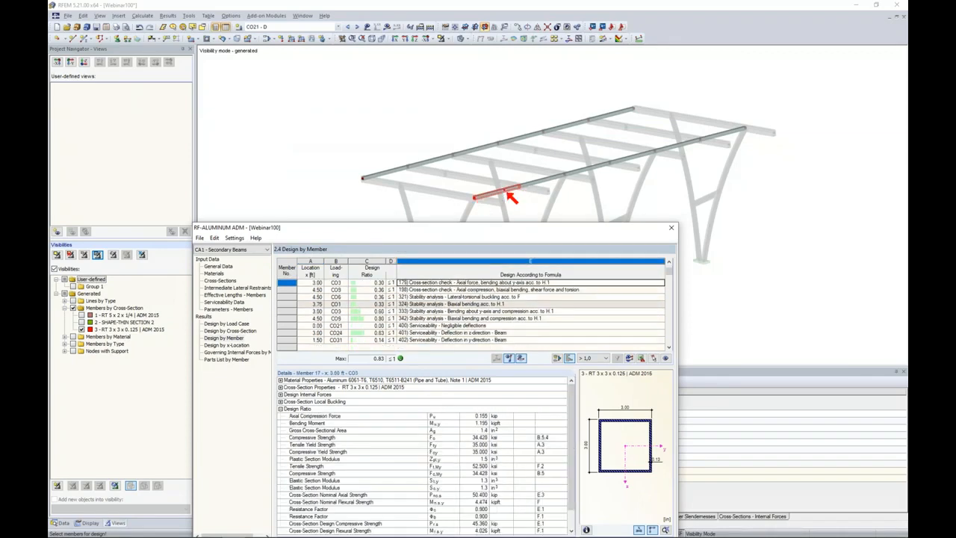
{"action": "left_click", "coordinate": [415, 174]}
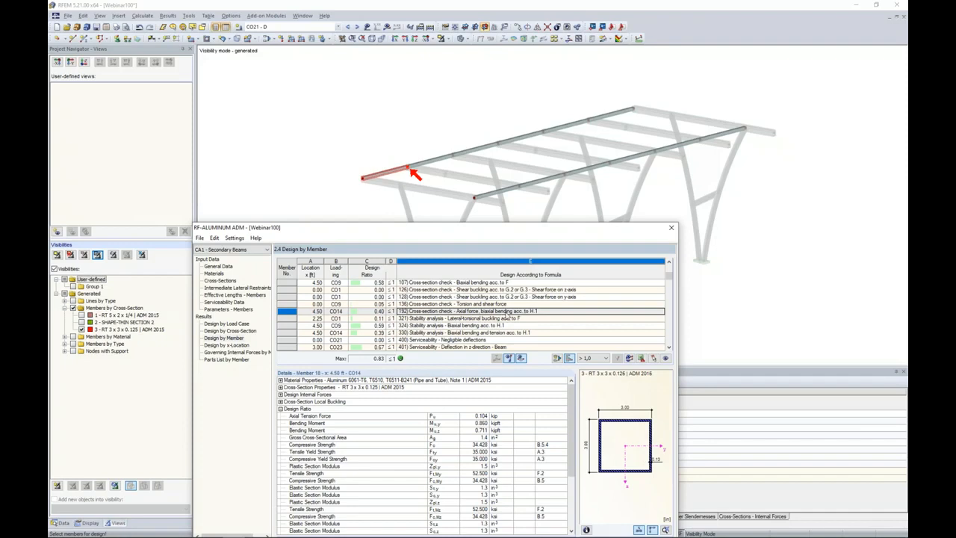
Examine the details of member 18's bending, biaxial bending, shear buckling and lateral-torsional buckling checks.
{"action": "left_click_drag", "start_coordinate": [493, 230], "coordinate": [529, 137]}
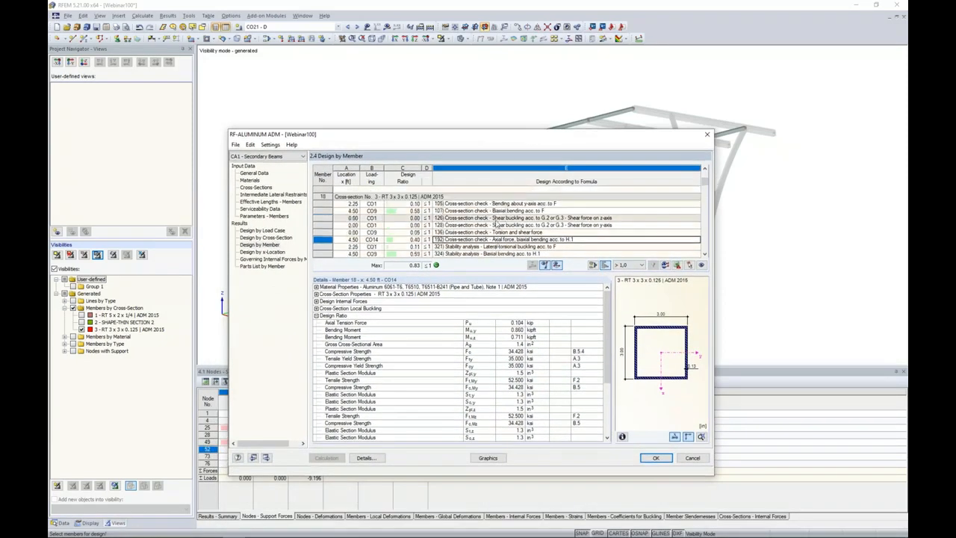
{"action": "left_click", "coordinate": [493, 203]}
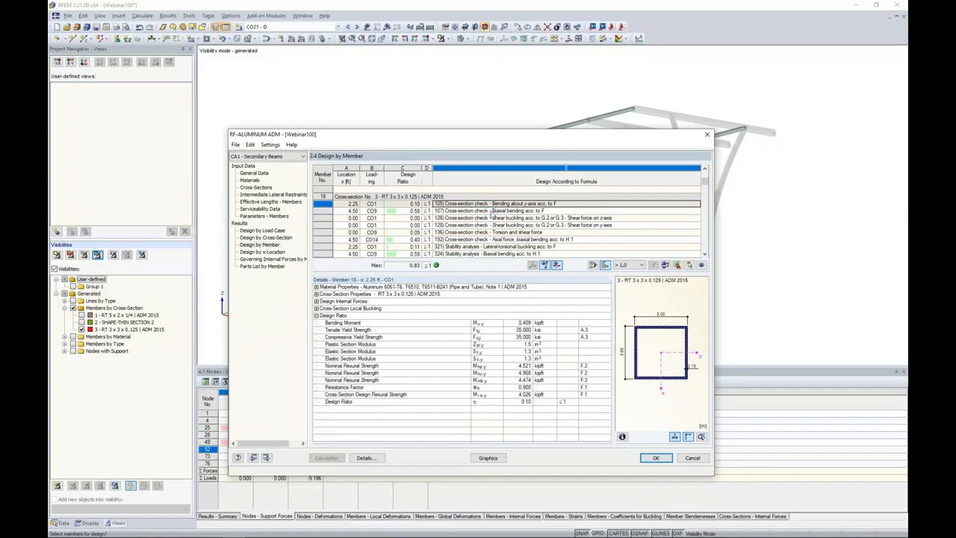
{"action": "left_click", "coordinate": [490, 210]}
{"action": "left_click", "coordinate": [489, 217]}
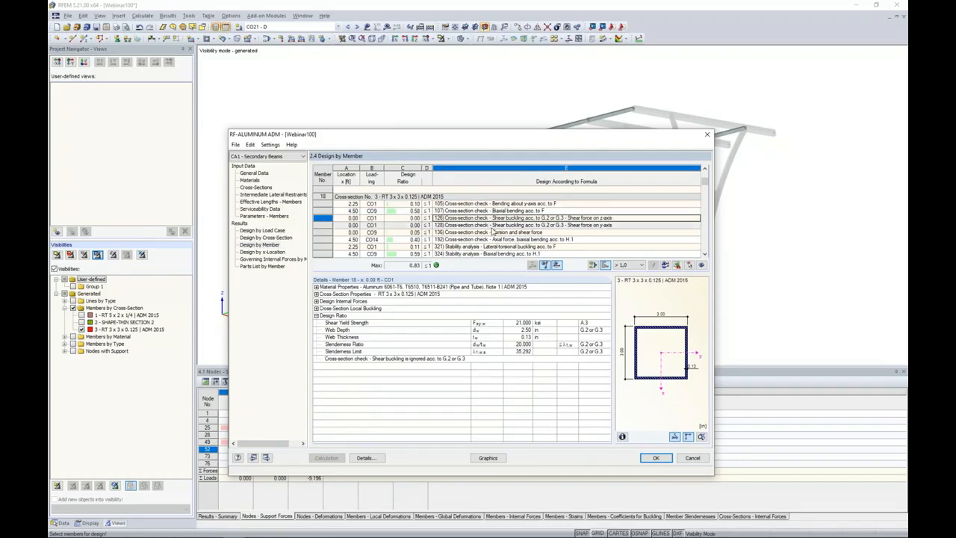
{"action": "left_click", "coordinate": [485, 247]}
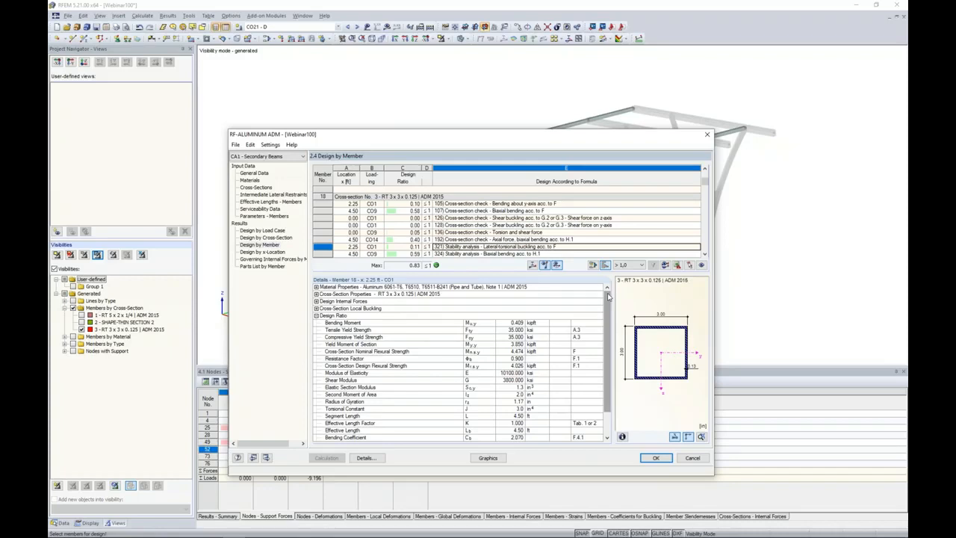
{"action": "left_click_drag", "start_coordinate": [609, 297], "coordinate": [608, 319]}
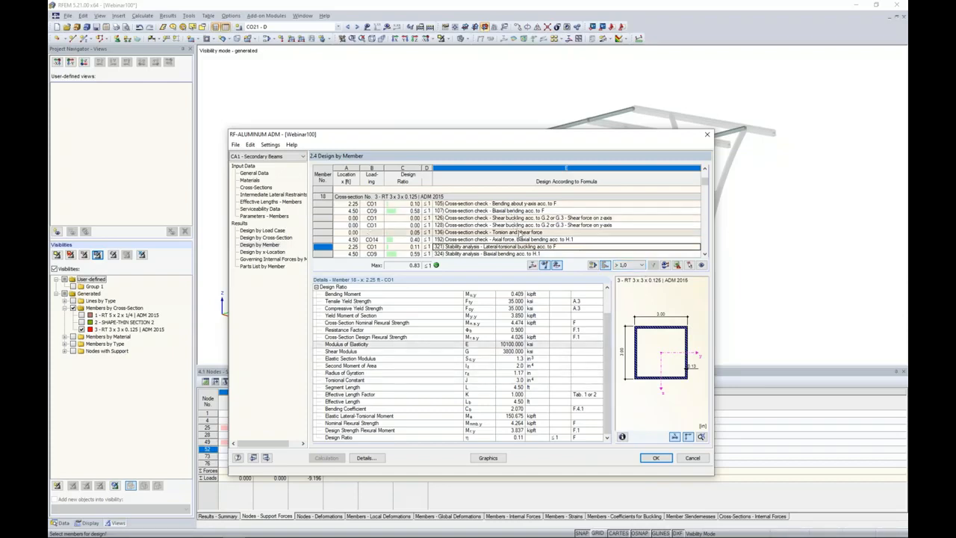
Filter the member results to the maximum design ratios, inspect member 37's governing check, and restore the full list.
{"action": "left_click", "coordinate": [642, 267]}
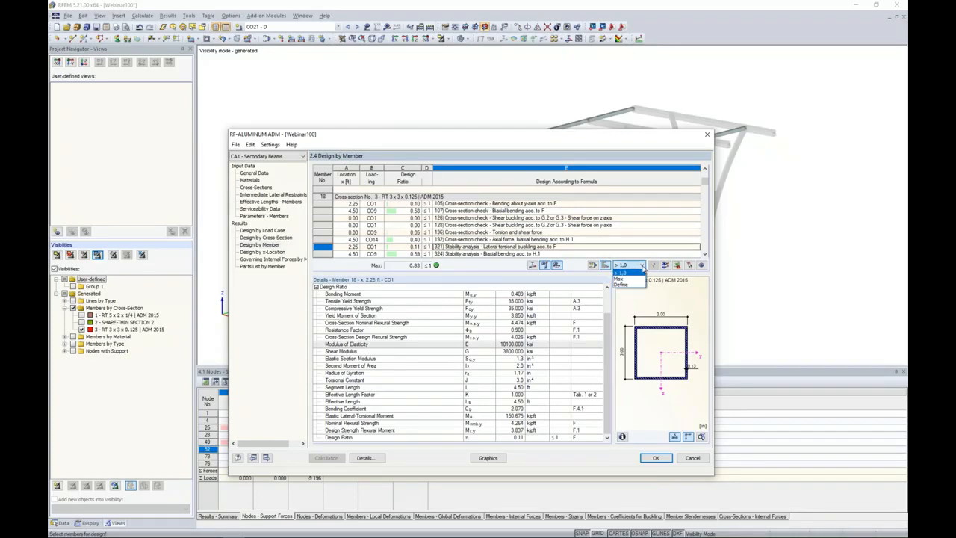
{"action": "left_click", "coordinate": [637, 279]}
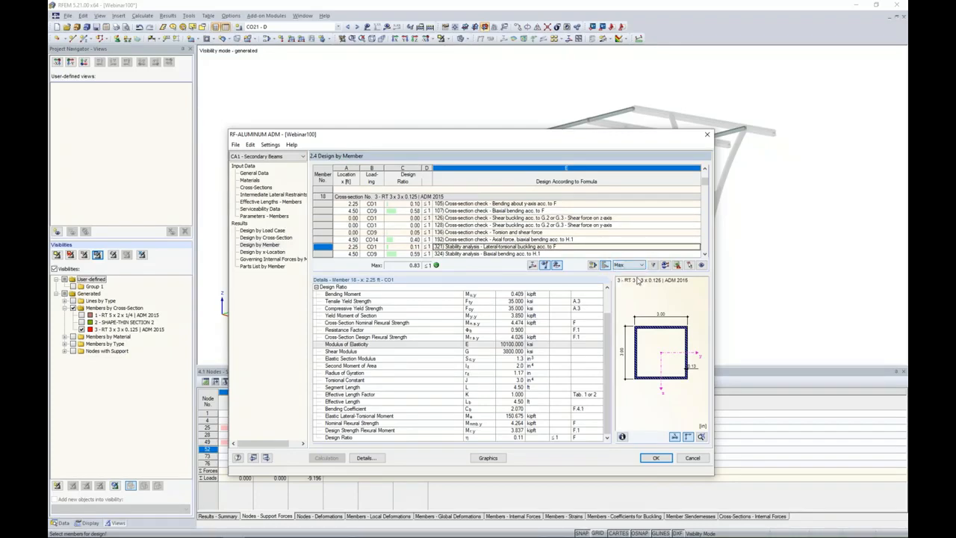
{"action": "left_click", "coordinate": [652, 266]}
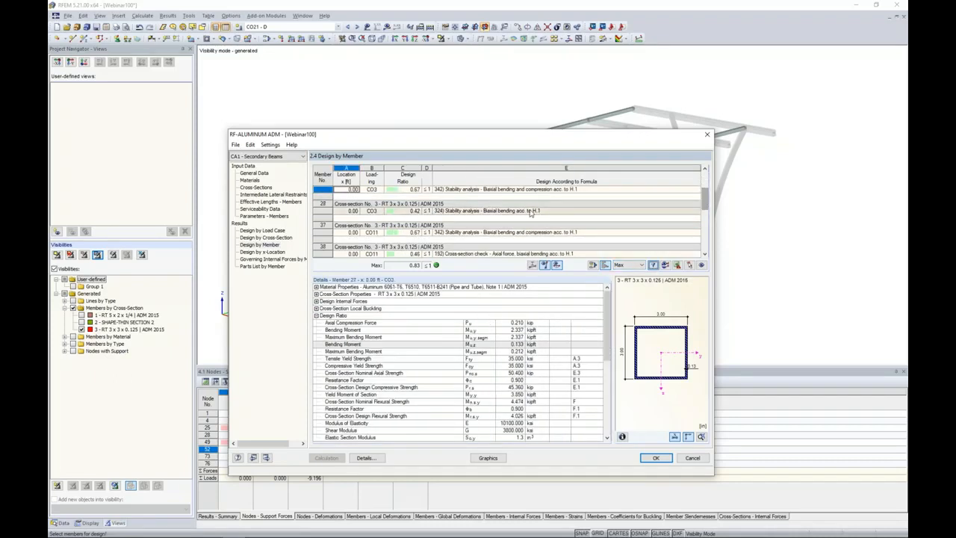
{"action": "left_click", "coordinate": [537, 231]}
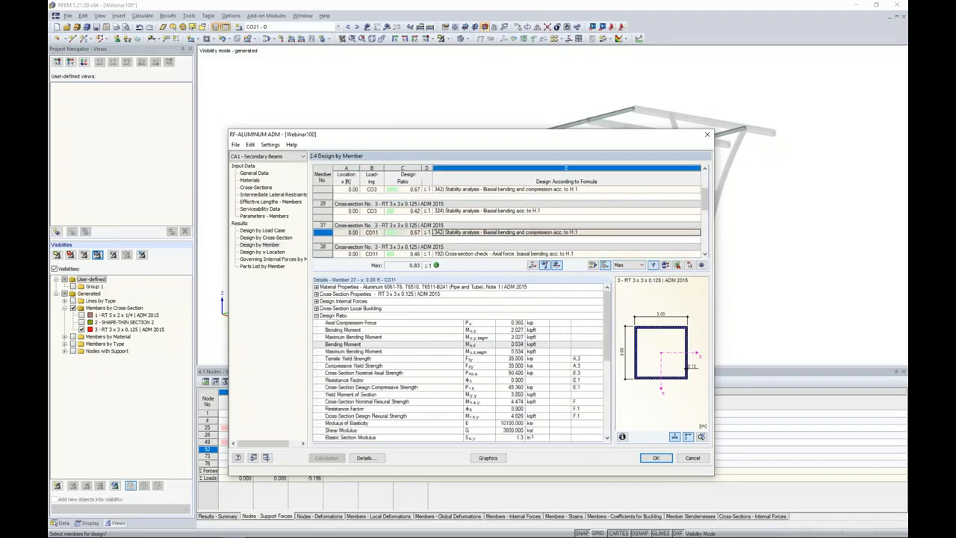
{"action": "left_click", "coordinate": [642, 266]}
{"action": "left_click", "coordinate": [628, 281]}
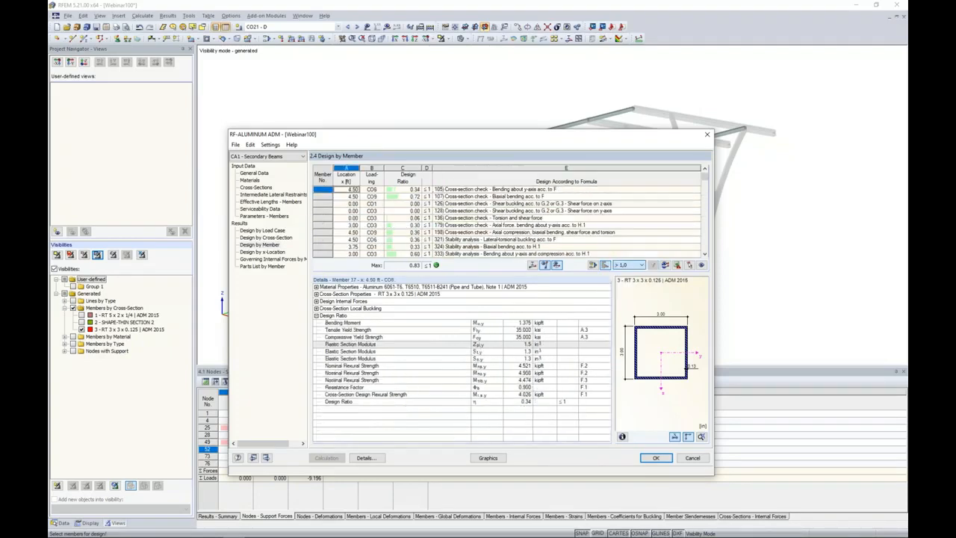
View the mode shape for member 17's lateral-torsional buckling check up close.
{"action": "left_click", "coordinate": [532, 238]}
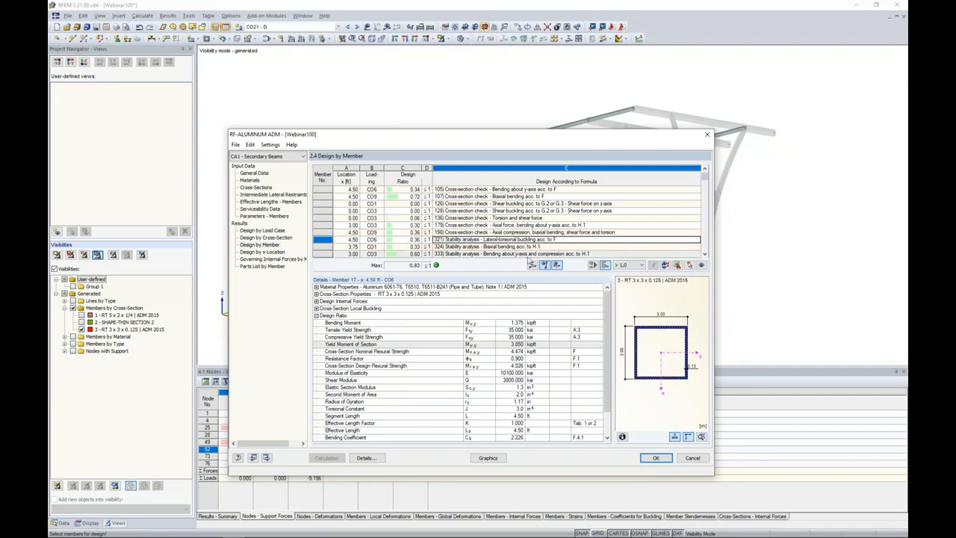
{"action": "left_click", "coordinate": [532, 266]}
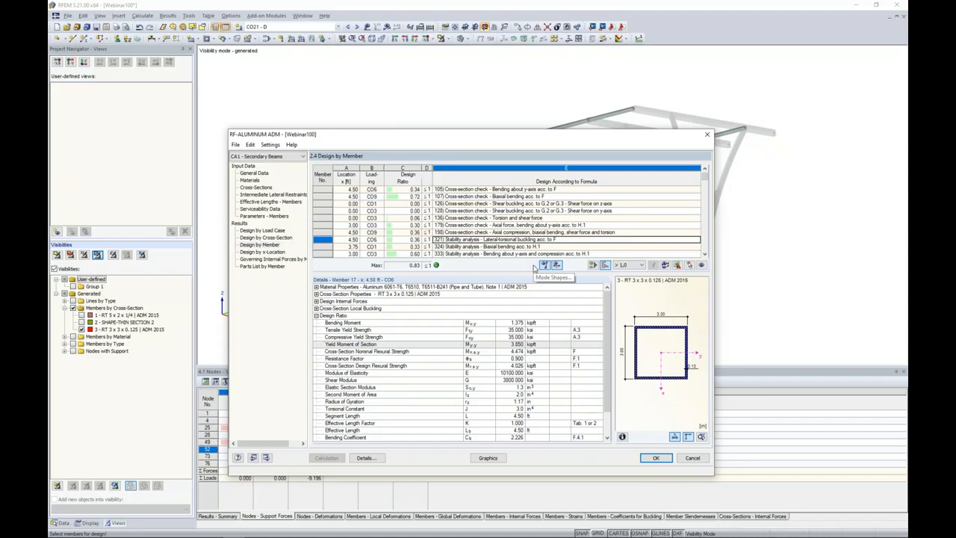
{"action": "scroll", "coordinate": [453, 284], "scroll_direction": "up", "scroll_amount": 4}
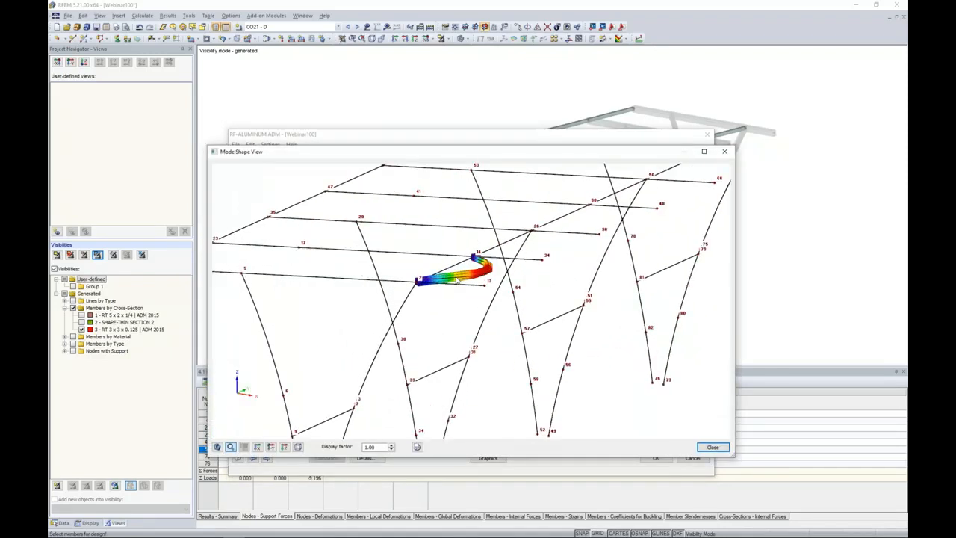
{"action": "scroll", "coordinate": [471, 300], "scroll_direction": "up", "scroll_amount": 2}
{"action": "scroll", "coordinate": [489, 307], "scroll_direction": "down", "scroll_amount": 1}
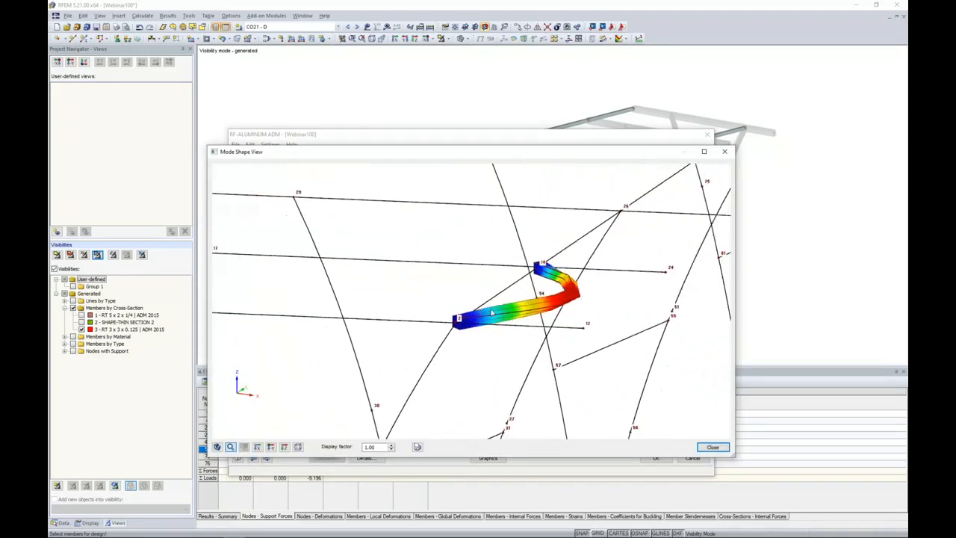
Reduce the display factor of member 17's mode shape and close the mode shape view.
{"action": "left_click", "coordinate": [391, 450]}
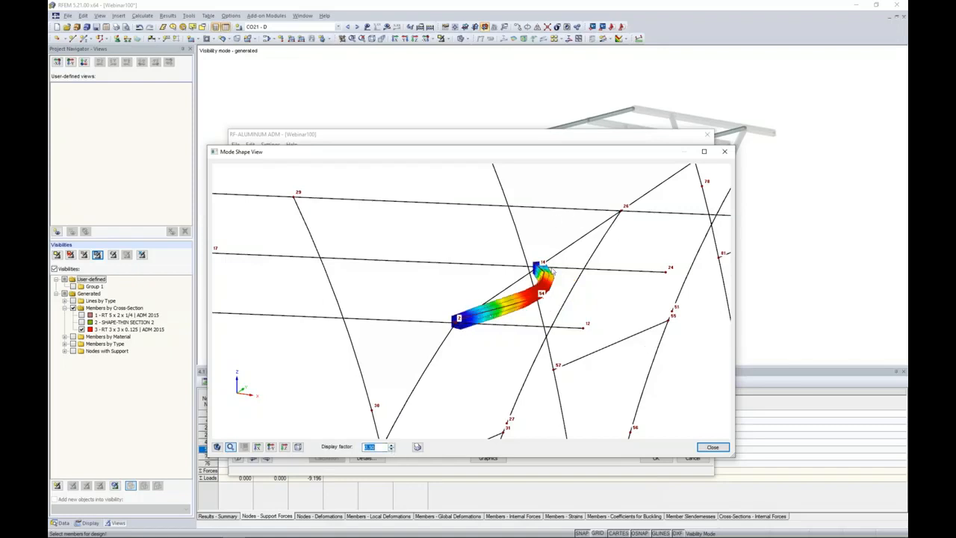
{"action": "left_click", "coordinate": [712, 447]}
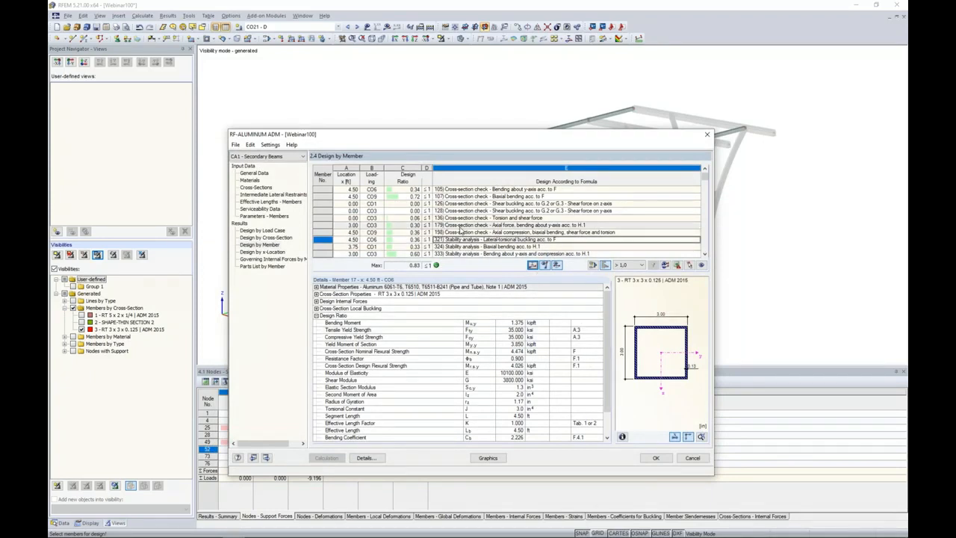
Display the secondary beams' design ratios on the model and compare the ultimate limit state with the serviceability limit state diagrams.
{"action": "left_click", "coordinate": [487, 457]}
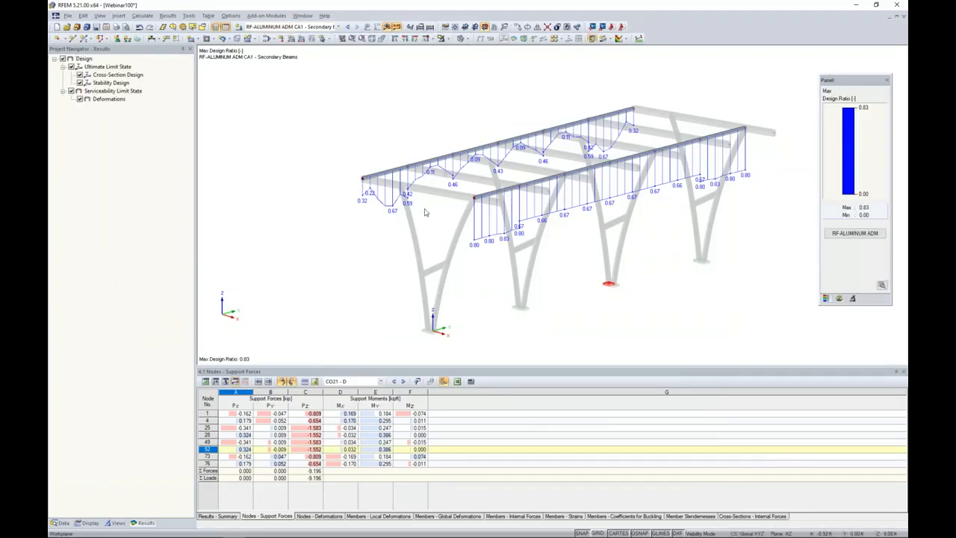
{"action": "scroll", "coordinate": [425, 224], "scroll_direction": "up", "scroll_amount": 2}
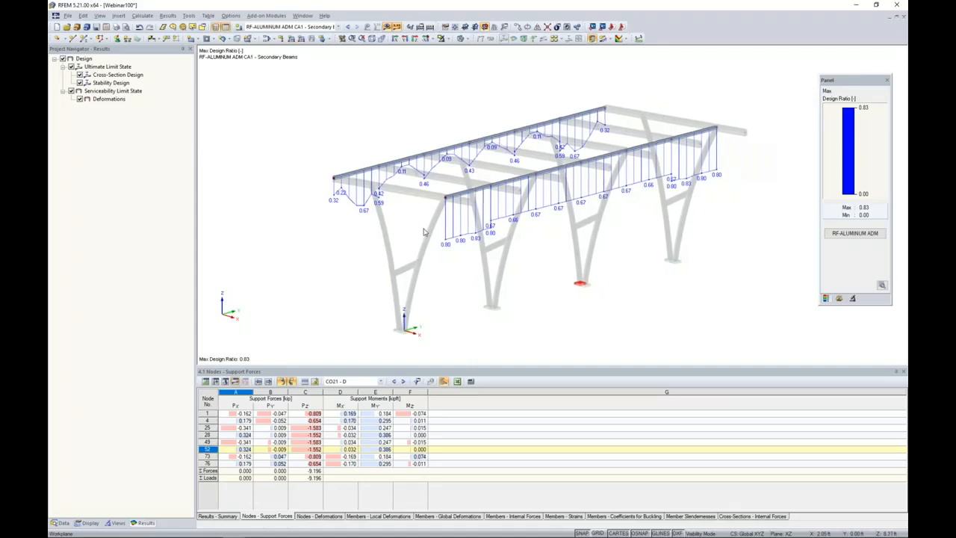
{"action": "left_click", "coordinate": [71, 91]}
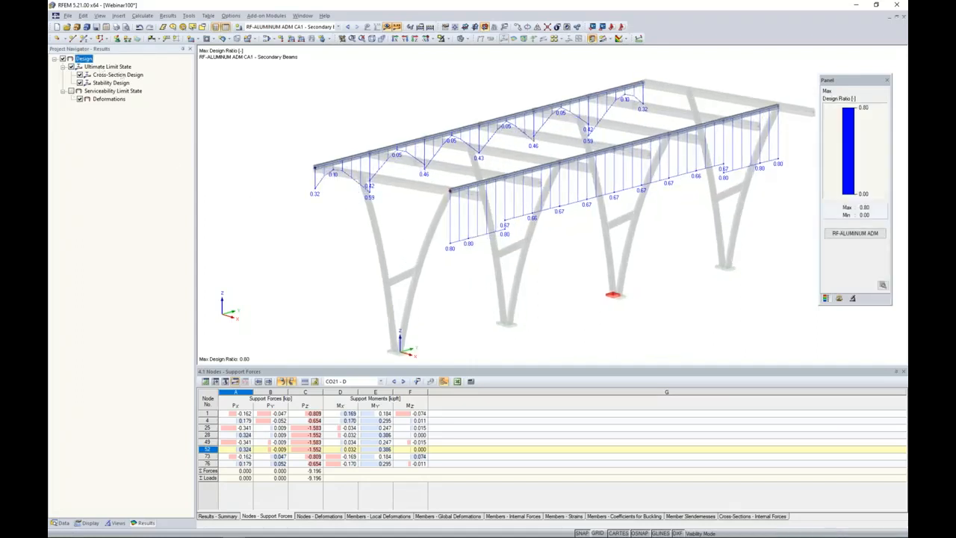
{"action": "left_click", "coordinate": [71, 90]}
{"action": "left_click", "coordinate": [71, 66]}
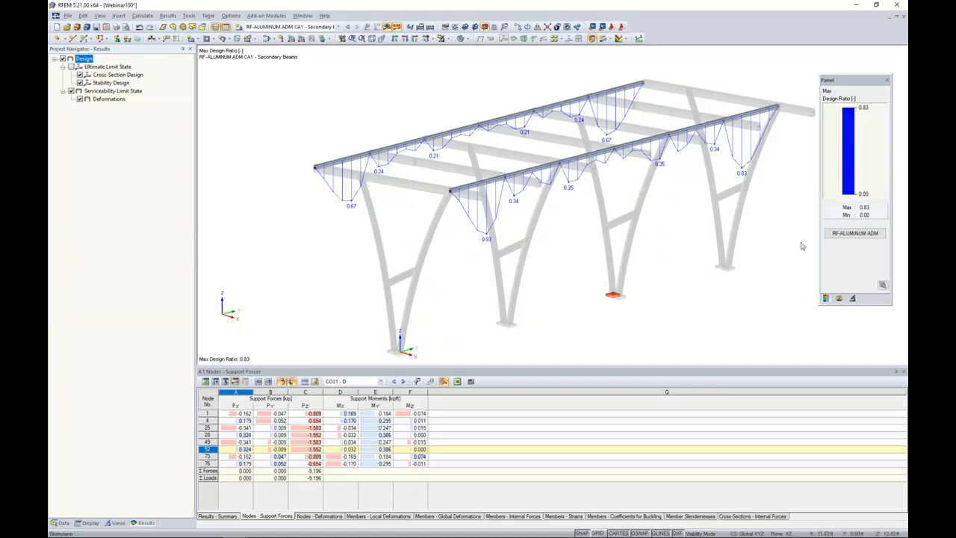
Reopen the Secondary Beams design case, review its parts list by member, and close the module.
{"action": "left_click", "coordinate": [855, 233]}
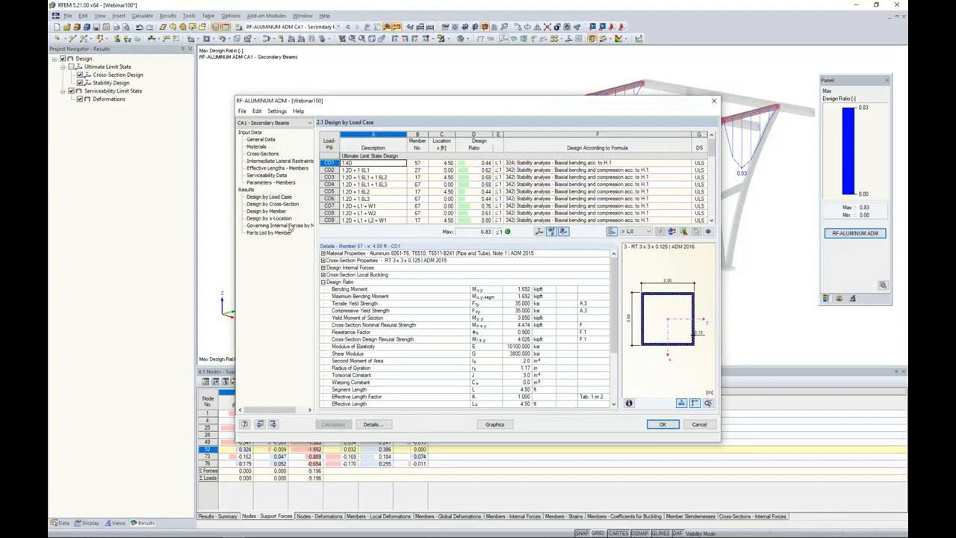
{"action": "left_click", "coordinate": [269, 232]}
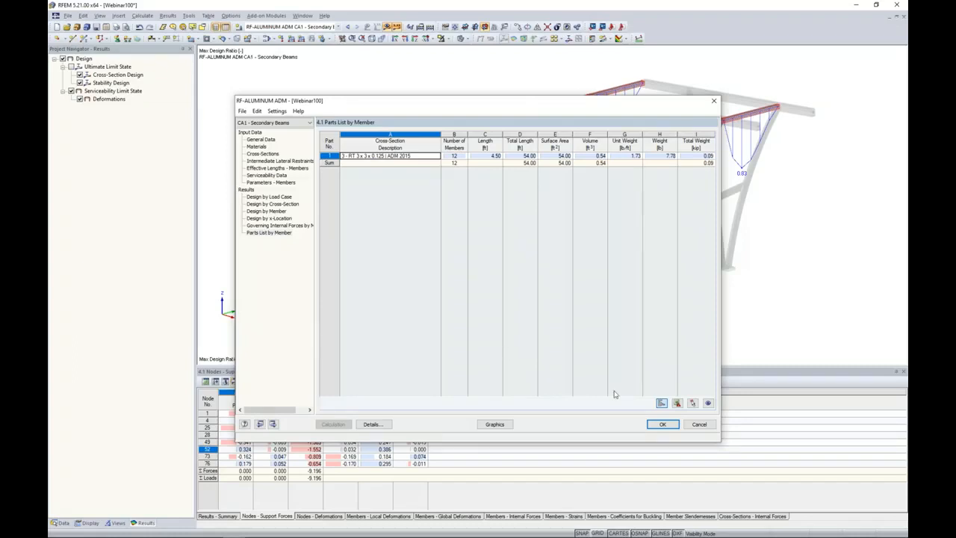
{"action": "left_click", "coordinate": [662, 424]}
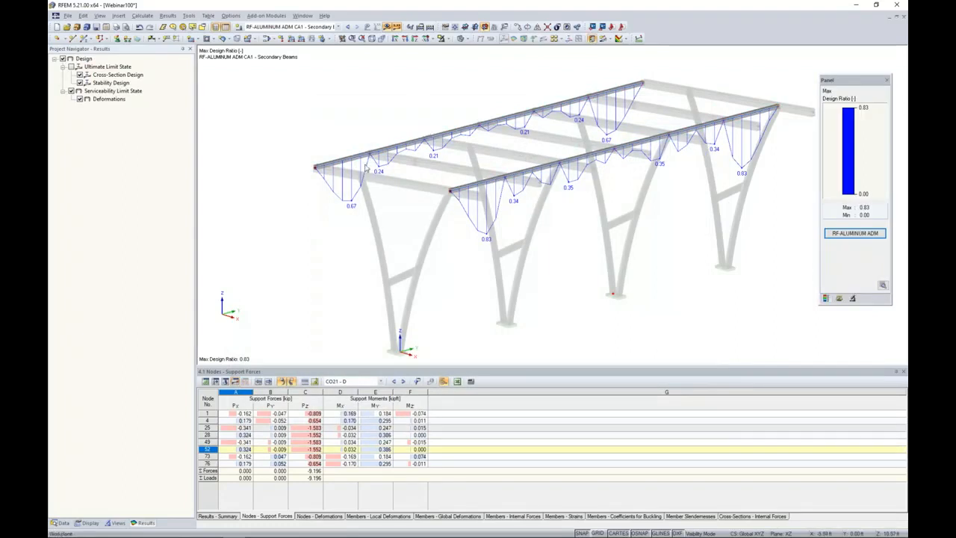
Hide the design results and cancel the visibility mode to show the whole carport model.
{"action": "left_click", "coordinate": [386, 26]}
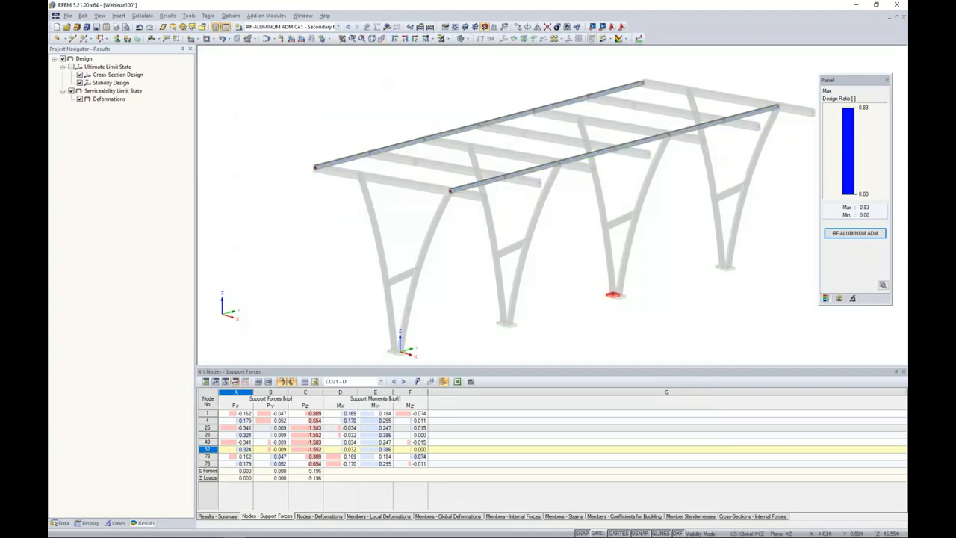
{"action": "left_click", "coordinate": [449, 41]}
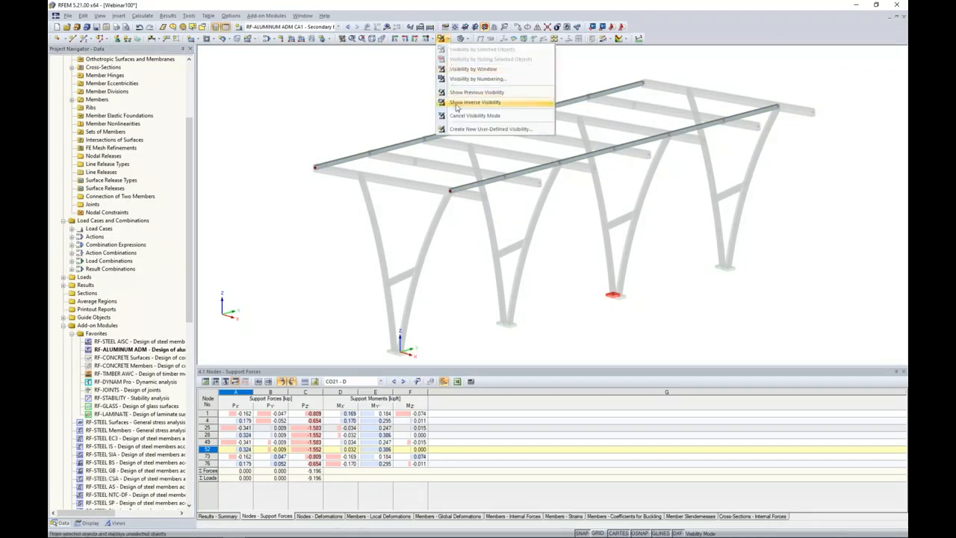
{"action": "left_click", "coordinate": [493, 105]}
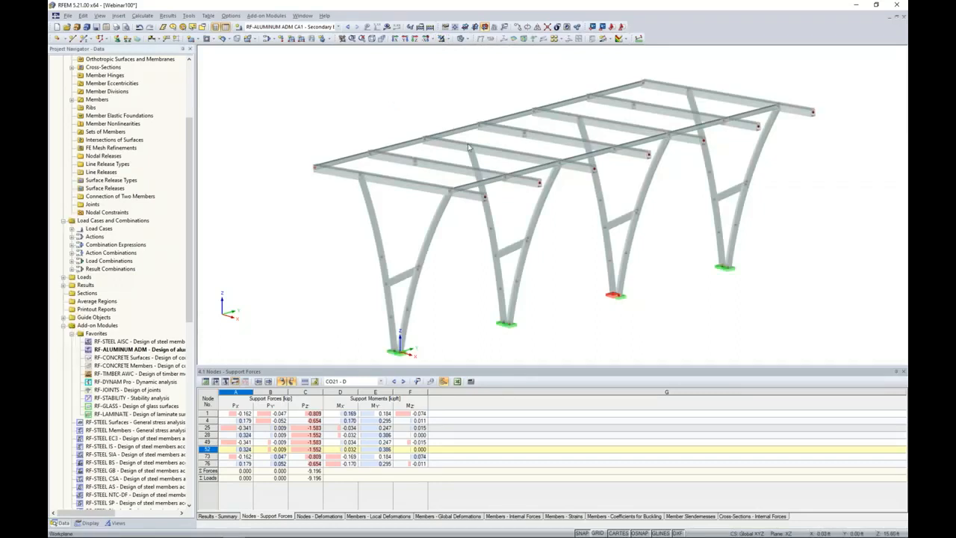
{"action": "middle_click_drag", "start_coordinate": [573, 255], "coordinate": [548, 272], "text": "ctrl"}
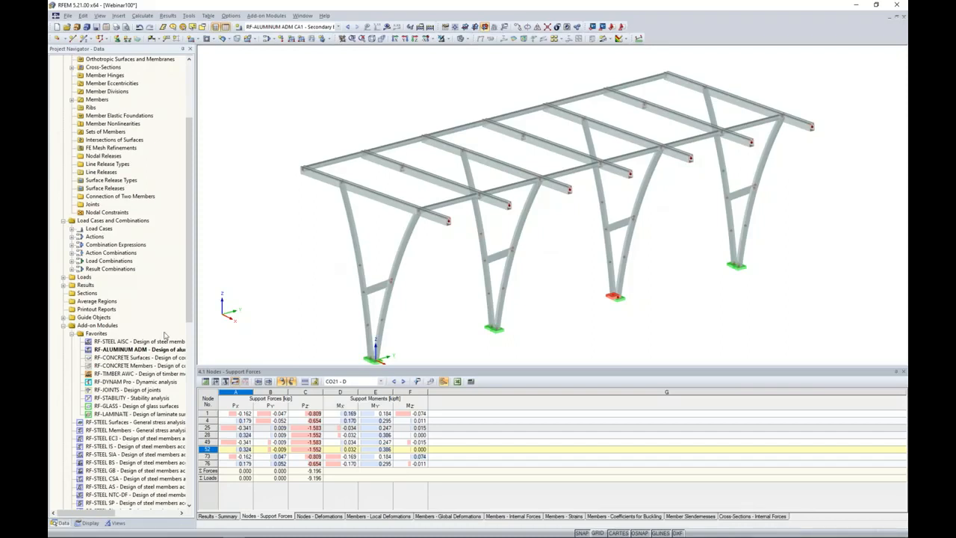
Limit the generated visibility to members with cross-section 2 - SHAPE-THIN SECTION 2.
{"action": "left_click", "coordinate": [115, 522]}
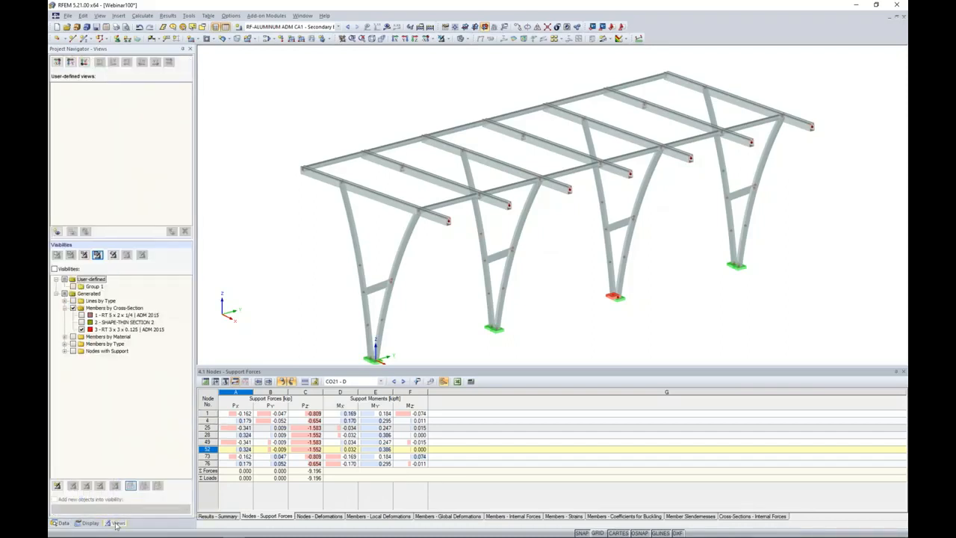
{"action": "left_click", "coordinate": [81, 329]}
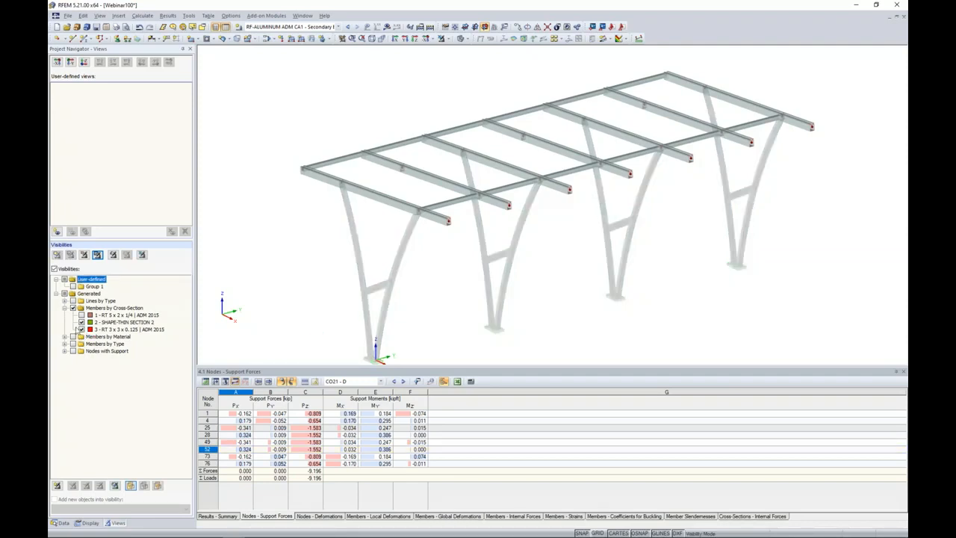
{"action": "left_click", "coordinate": [81, 329]}
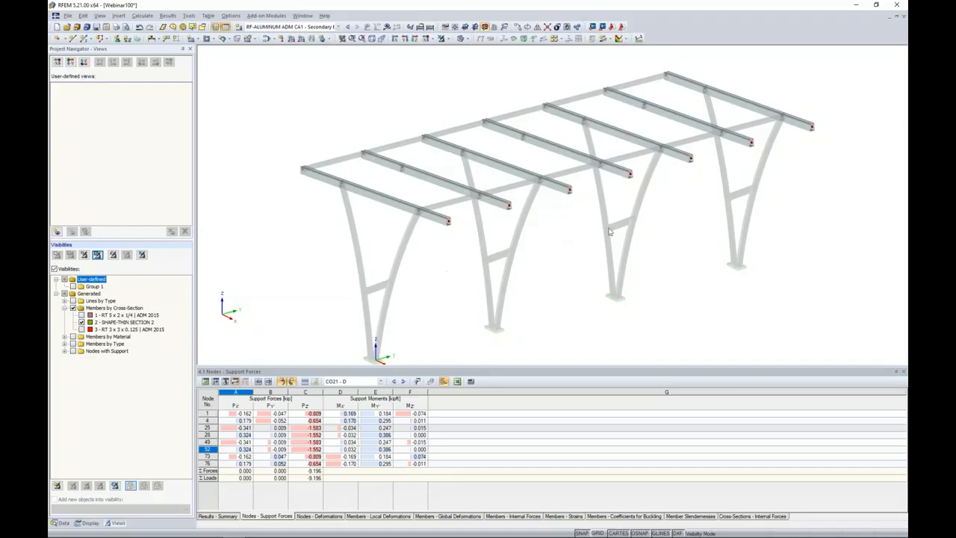
Group all visible SHAPE-THIN roof beams into seven continuous sets of members.
{"action": "left_click_drag", "start_coordinate": [851, 288], "coordinate": [274, 72]}
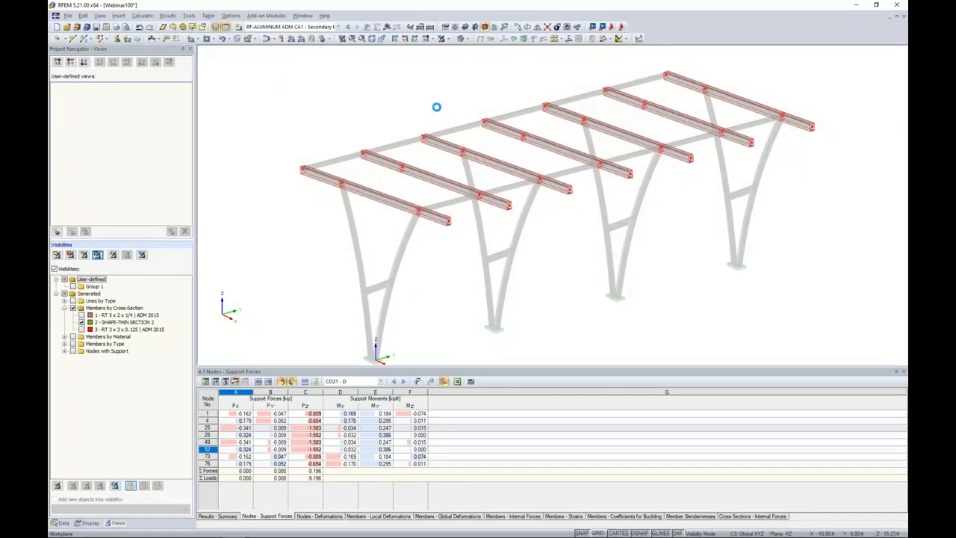
{"action": "right_click", "coordinate": [506, 133]}
{"action": "mouse_move", "coordinate": [557, 141]}
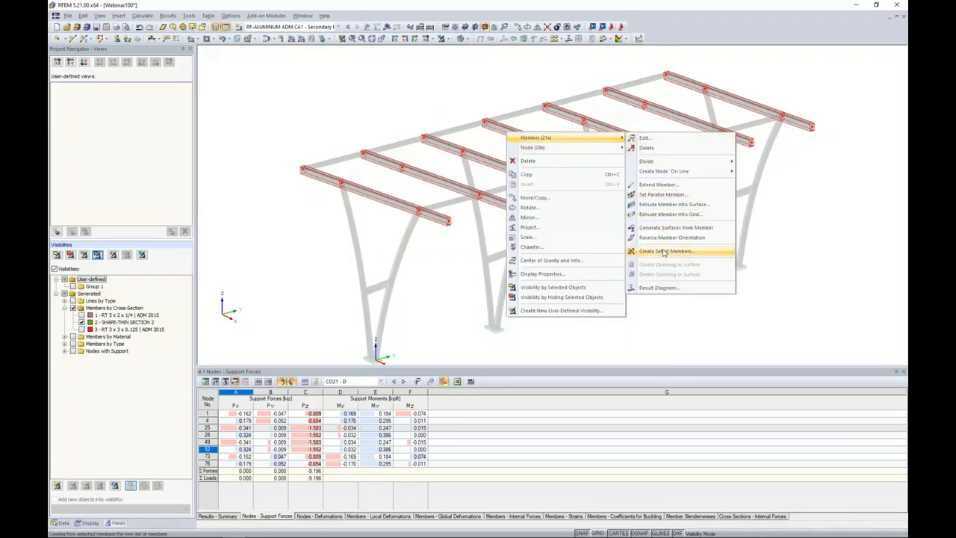
{"action": "left_click", "coordinate": [663, 252]}
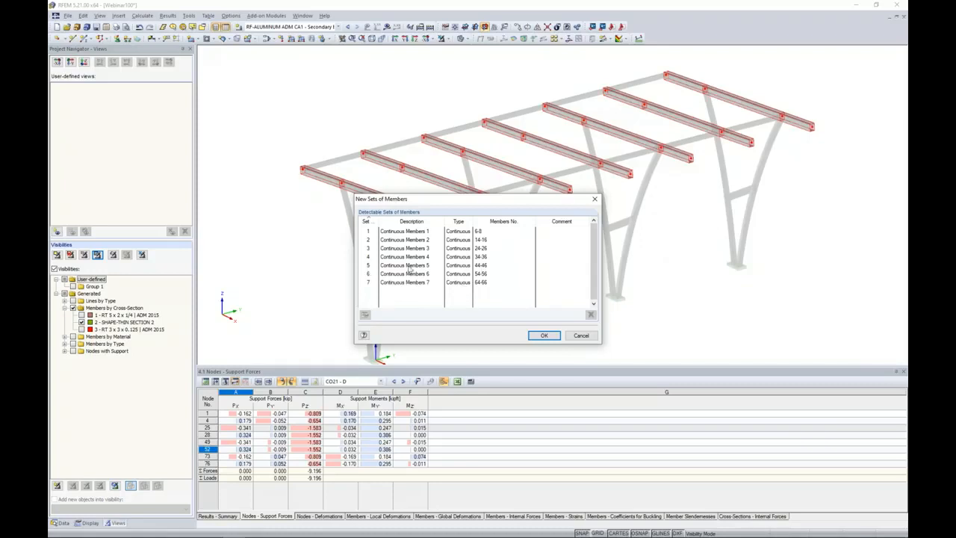
{"action": "left_click", "coordinate": [544, 335]}
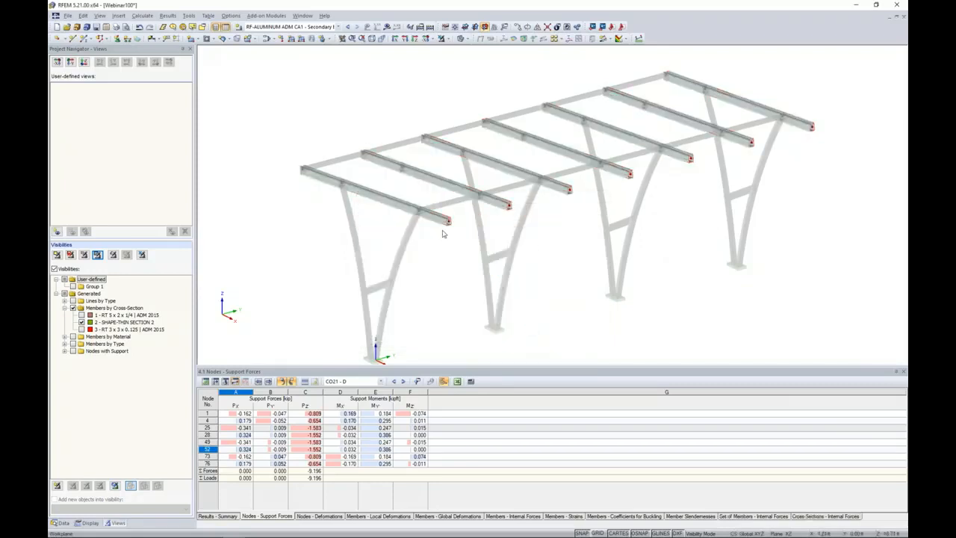
Examine the SHAPE-THIN profile at the free end of the first roof beam up close.
{"action": "scroll", "coordinate": [426, 221], "scroll_direction": "up", "scroll_amount": 3}
{"action": "scroll", "coordinate": [427, 220], "scroll_direction": "up", "scroll_amount": 5}
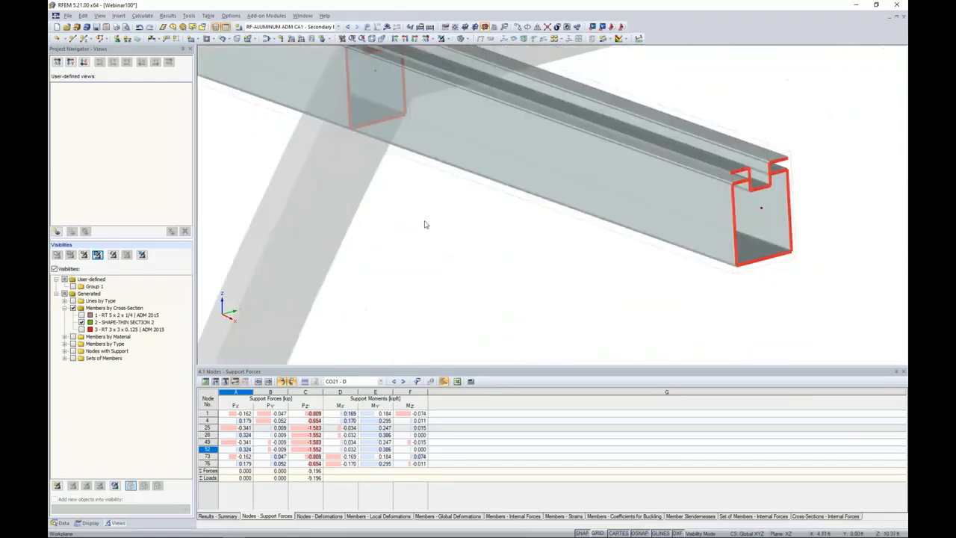
{"action": "scroll", "coordinate": [515, 201], "scroll_direction": "down", "scroll_amount": 8}
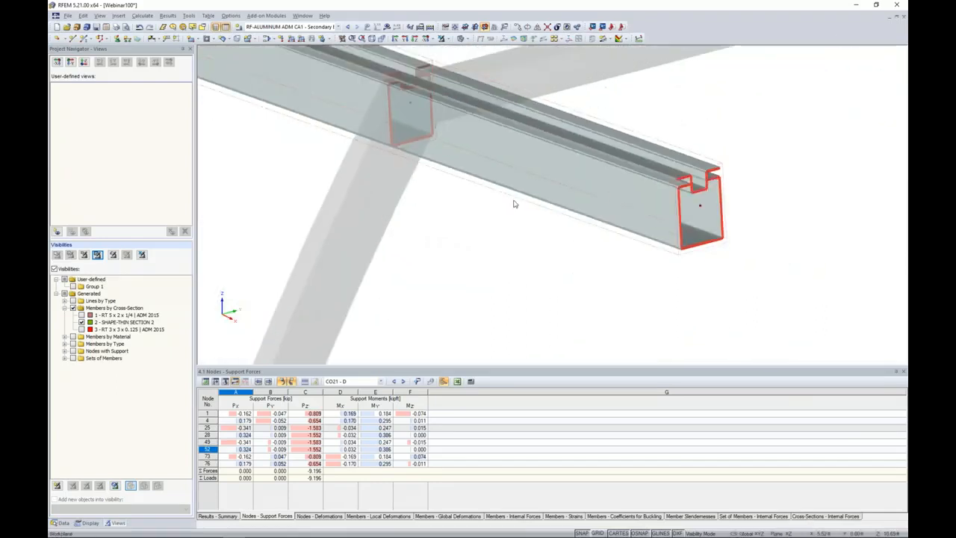
{"action": "scroll", "coordinate": [513, 203], "scroll_direction": "down", "scroll_amount": 5}
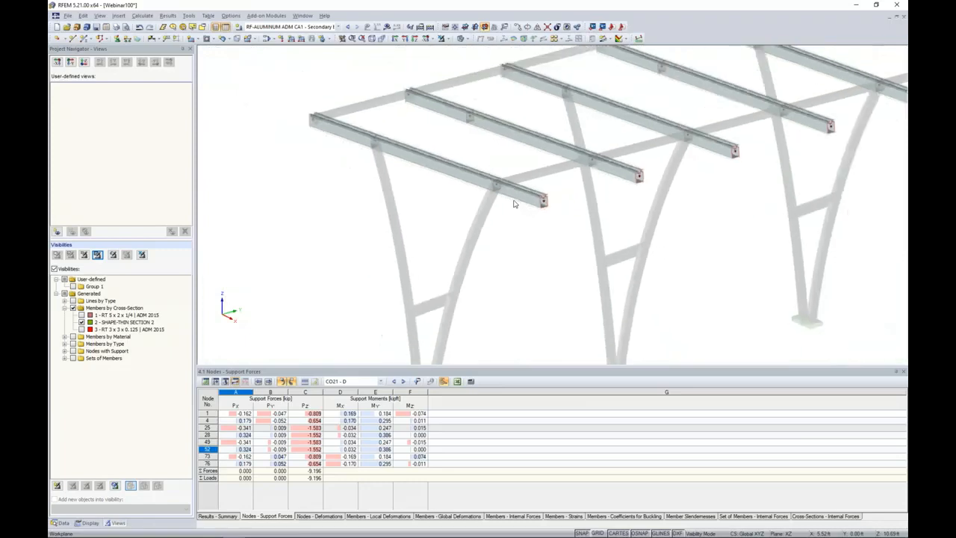
{"action": "scroll", "coordinate": [495, 268], "scroll_direction": "down", "scroll_amount": 4}
{"action": "middle_click_drag", "start_coordinate": [543, 271], "coordinate": [530, 277]}
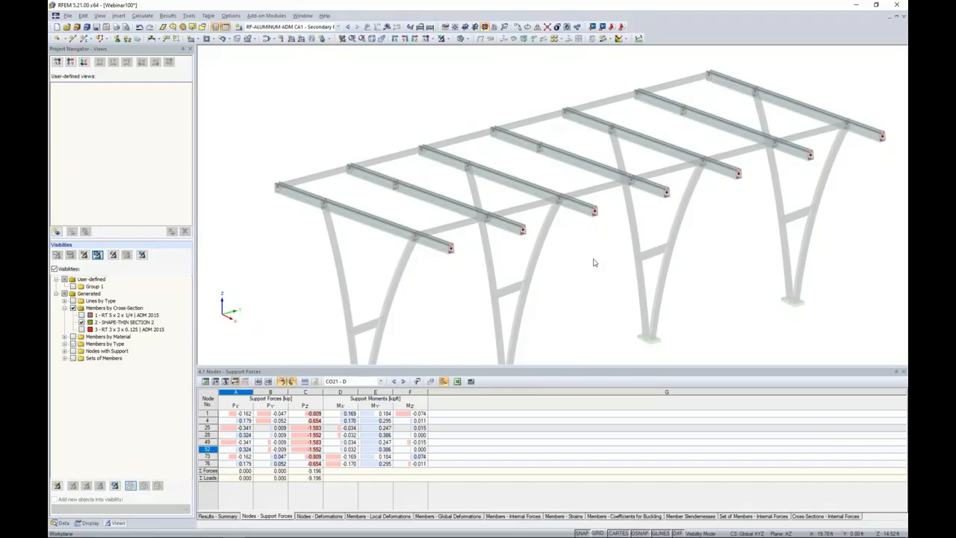
Isolate the third main roof beam using visibility by selected objects.
{"action": "middle_click_drag", "start_coordinate": [587, 234], "coordinate": [526, 245], "text": "ctrl"}
{"action": "left_click_drag", "start_coordinate": [453, 100], "coordinate": [543, 230]}
{"action": "left_click", "coordinate": [450, 38]}
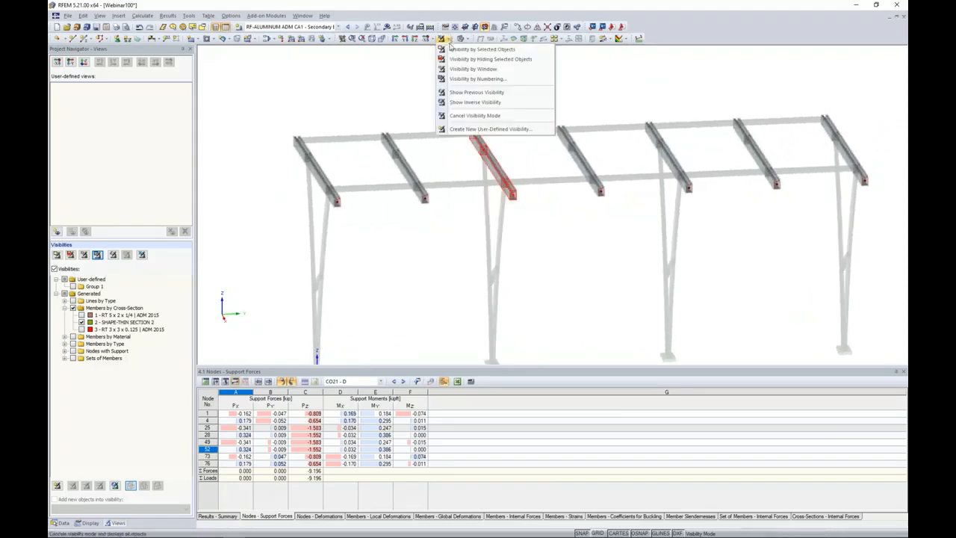
{"action": "left_click", "coordinate": [470, 51]}
{"action": "left_click", "coordinate": [439, 115]}
{"action": "mouse_move", "coordinate": [479, 164]}
{"action": "middle_mouse_down", "text": "ctrl"}
{"action": "mouse_move", "coordinate": [498, 171]}
{"action": "mouse_move", "coordinate": [476, 161]}
{"action": "mouse_move", "coordinate": [463, 172]}
{"action": "middle_mouse_up", "text": "ctrl"}
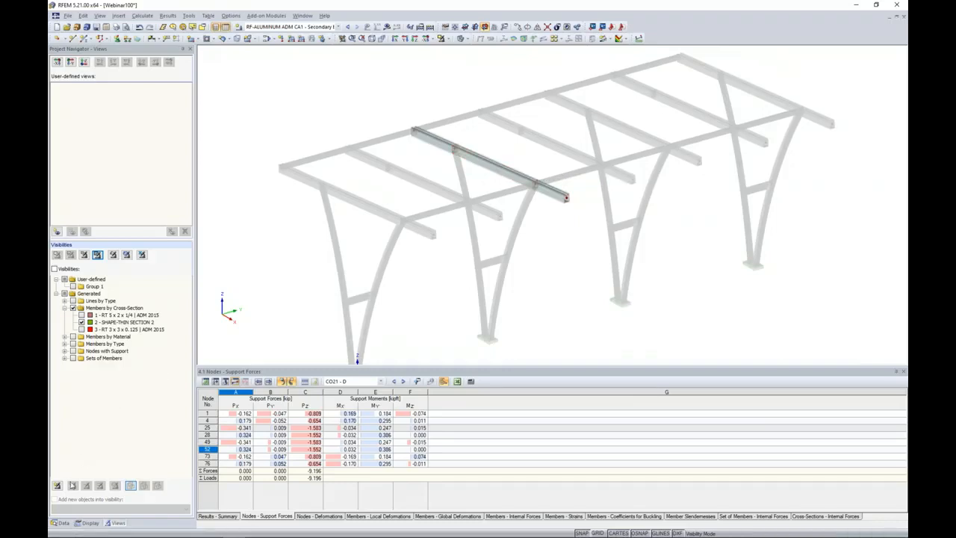
Create a new RF-ALUMINUM ADM design case, number 2, described as Main Beam, and make it the active case.
{"action": "left_click", "coordinate": [63, 522]}
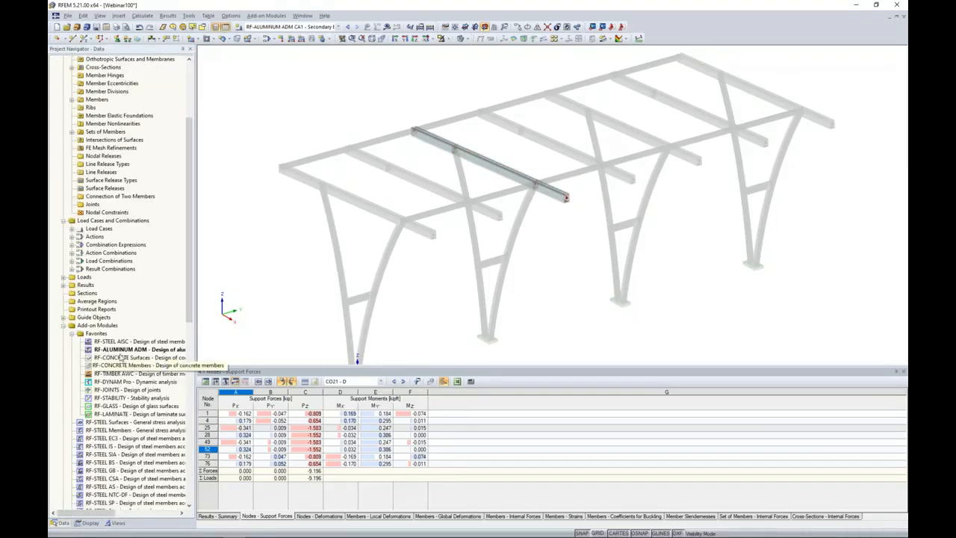
{"action": "double_click", "coordinate": [121, 352]}
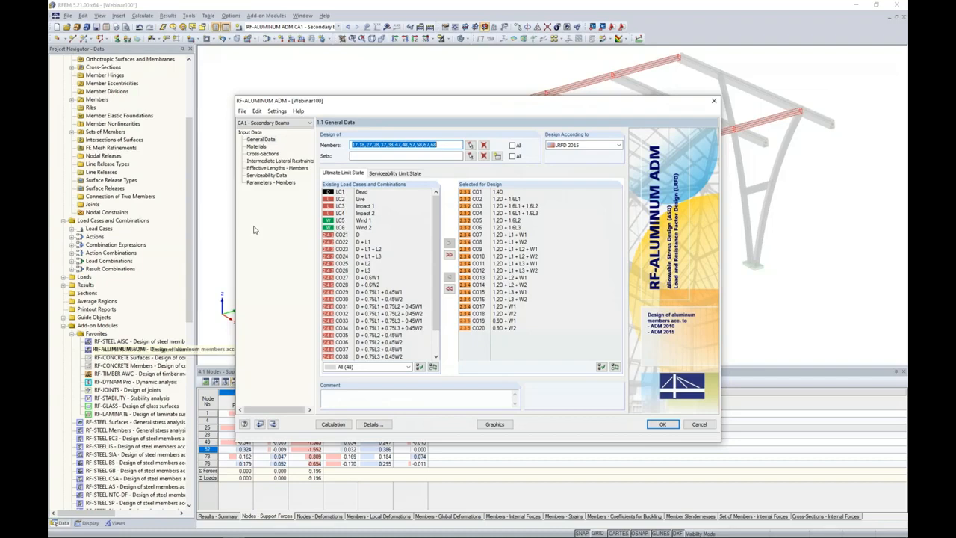
{"action": "left_click", "coordinate": [242, 111]}
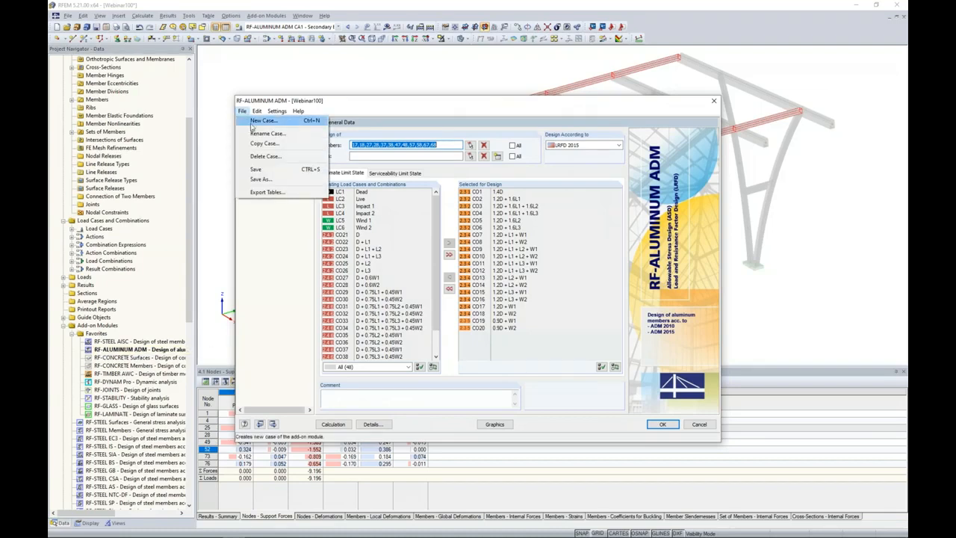
{"action": "left_click", "coordinate": [254, 121]}
{"action": "left_click_drag", "start_coordinate": [533, 272], "coordinate": [451, 263]}
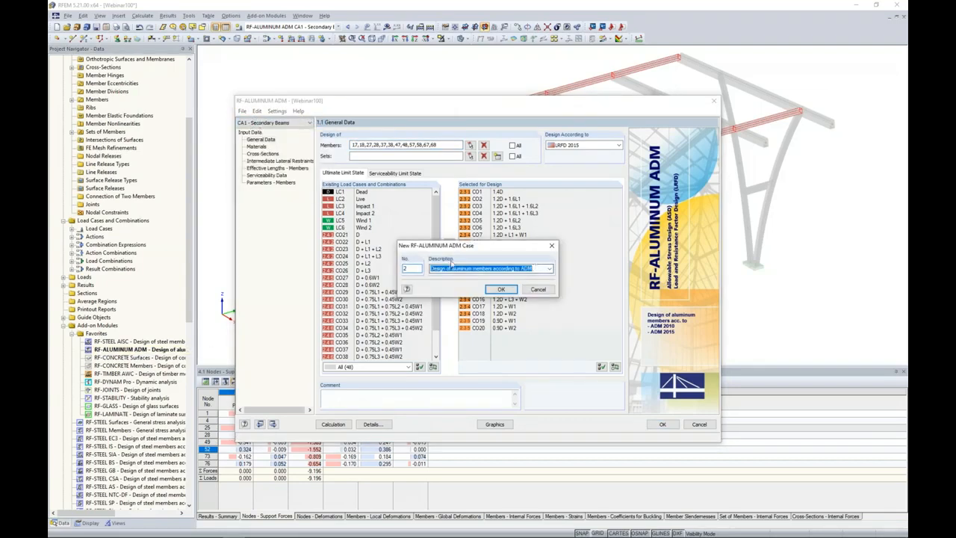
{"action": "key", "text": "BackSpace"}
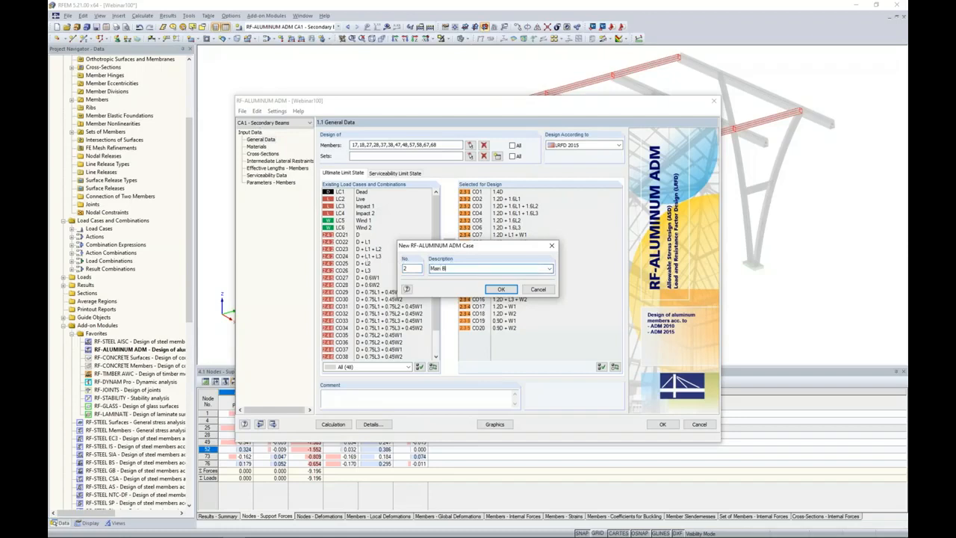
{"action": "left_click", "coordinate": [489, 288]}
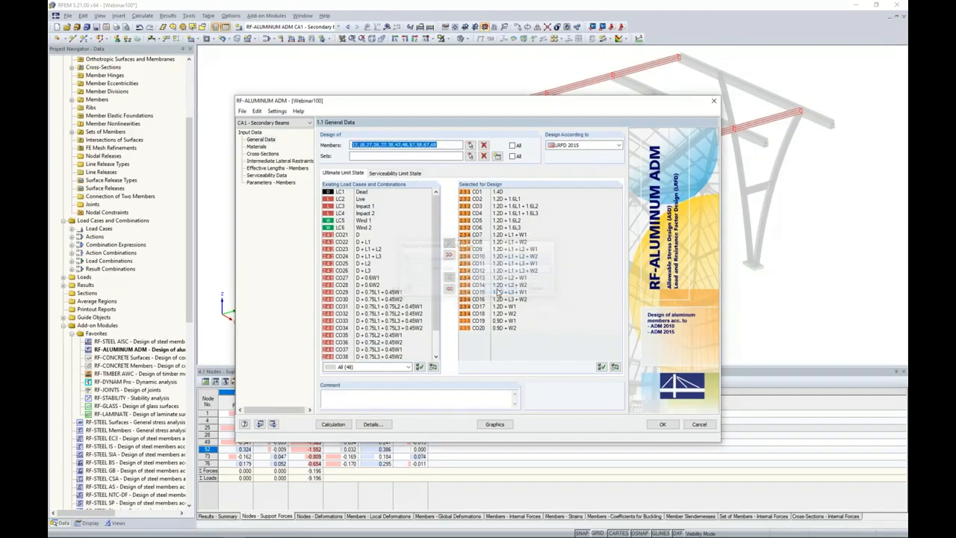
{"action": "left_click", "coordinate": [284, 124]}
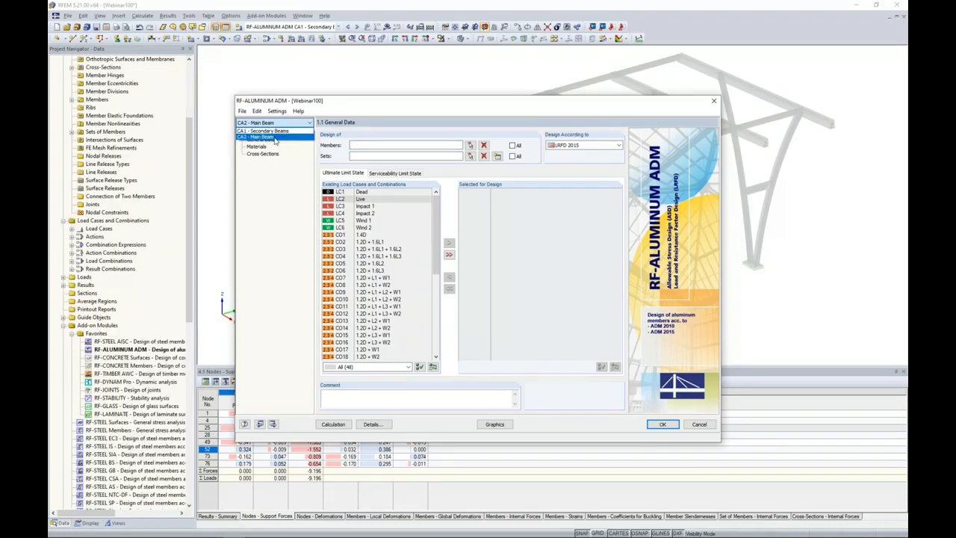
{"action": "left_click", "coordinate": [273, 137]}
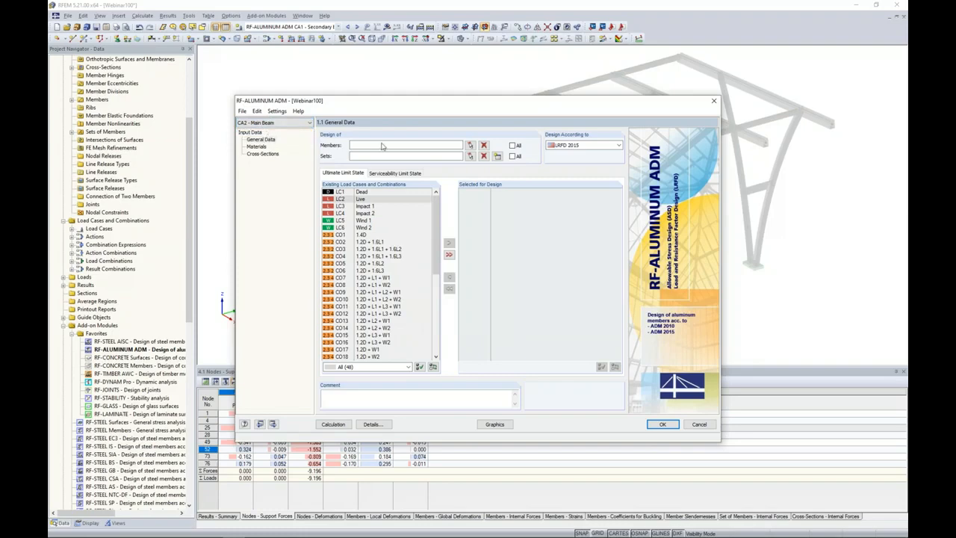
Assign set of members 3, the isolated third roof beam, to the Main Beam design case.
{"action": "left_click", "coordinate": [470, 155]}
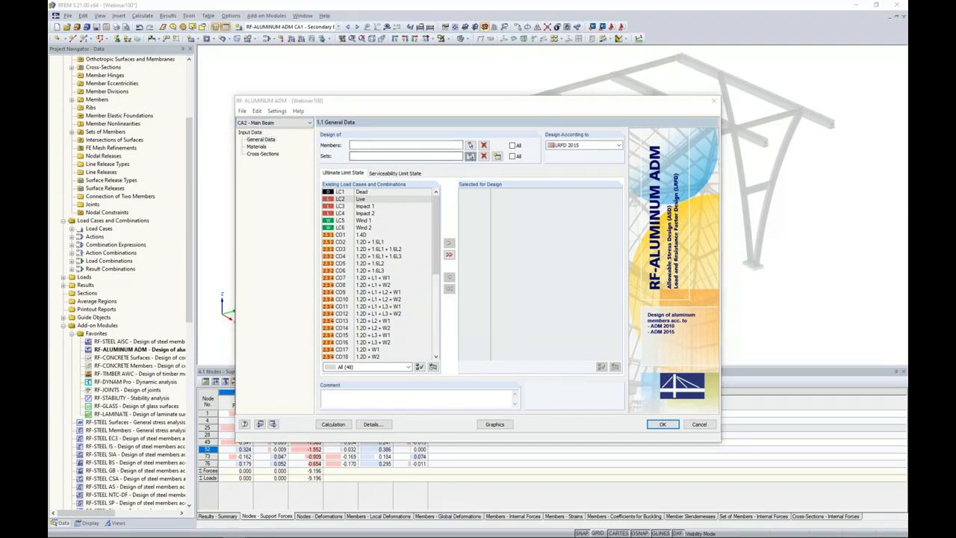
{"action": "left_click", "coordinate": [478, 152]}
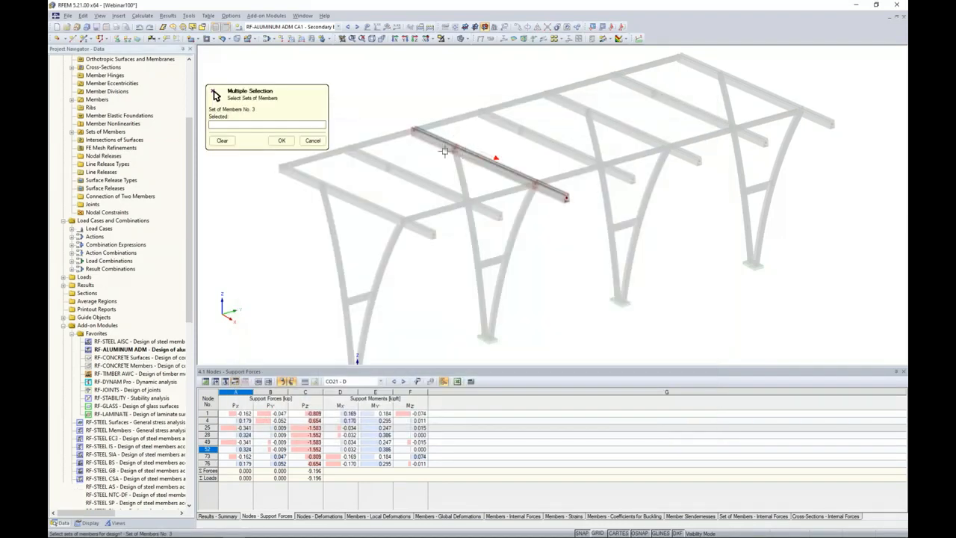
{"action": "left_click", "coordinate": [280, 141]}
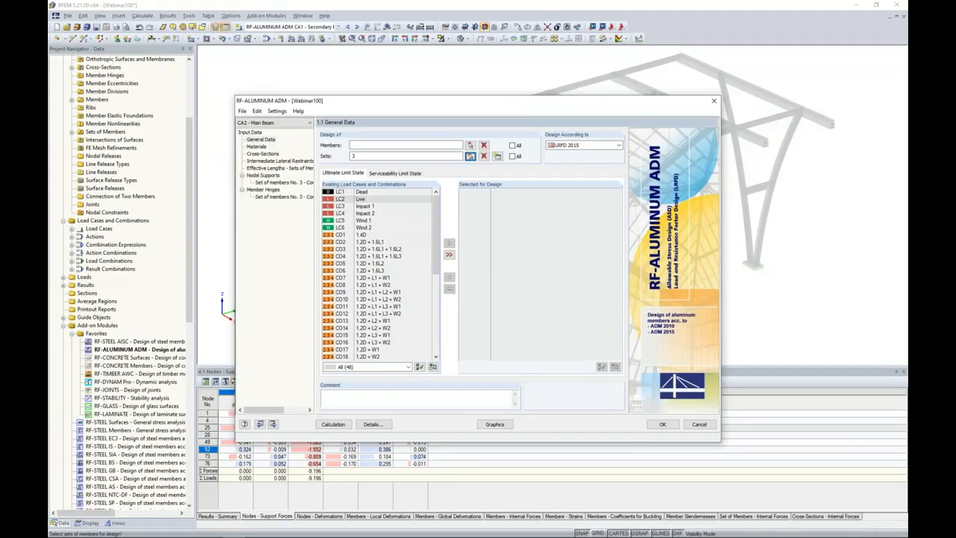
Add load combinations CO1 through CO20 to the ultimate limit state design.
{"action": "left_click", "coordinate": [373, 235]}
{"action": "scroll", "coordinate": [386, 284], "scroll_direction": "down", "scroll_amount": 3}
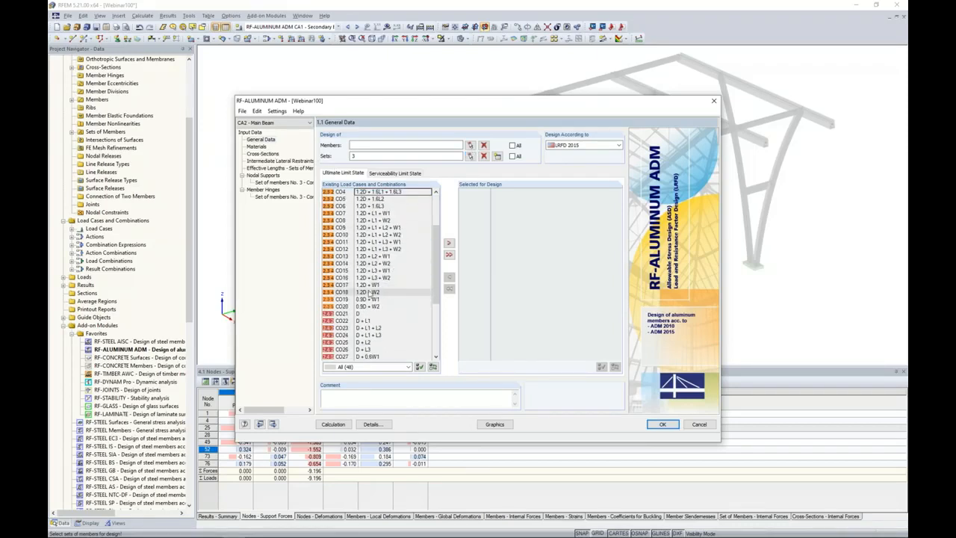
{"action": "left_click", "coordinate": [373, 306], "text": "shift"}
{"action": "left_click", "coordinate": [448, 242]}
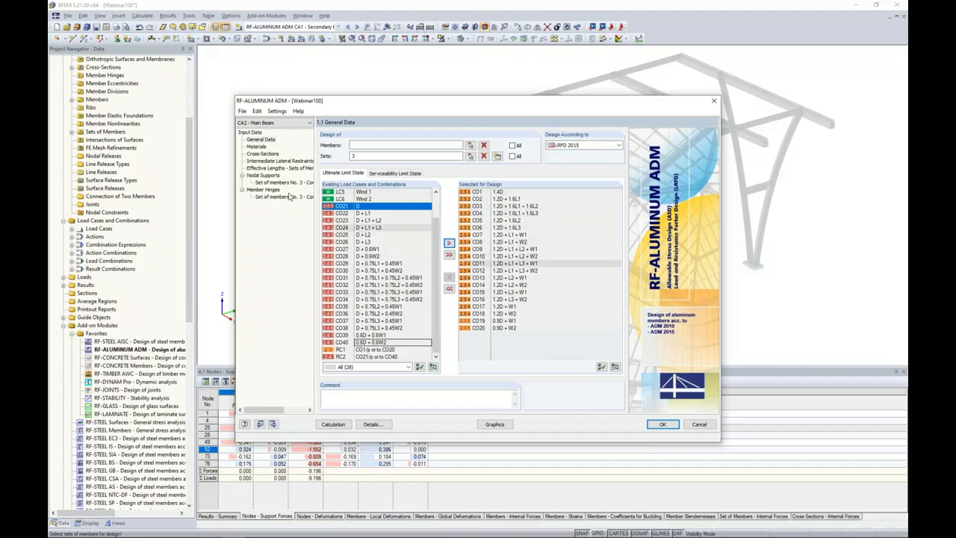
Review the aluminum 6061-T6 material, the SHAPE-THIN SECTION 2 properties and the effective lengths for set of members 3.
{"action": "left_click", "coordinate": [257, 146]}
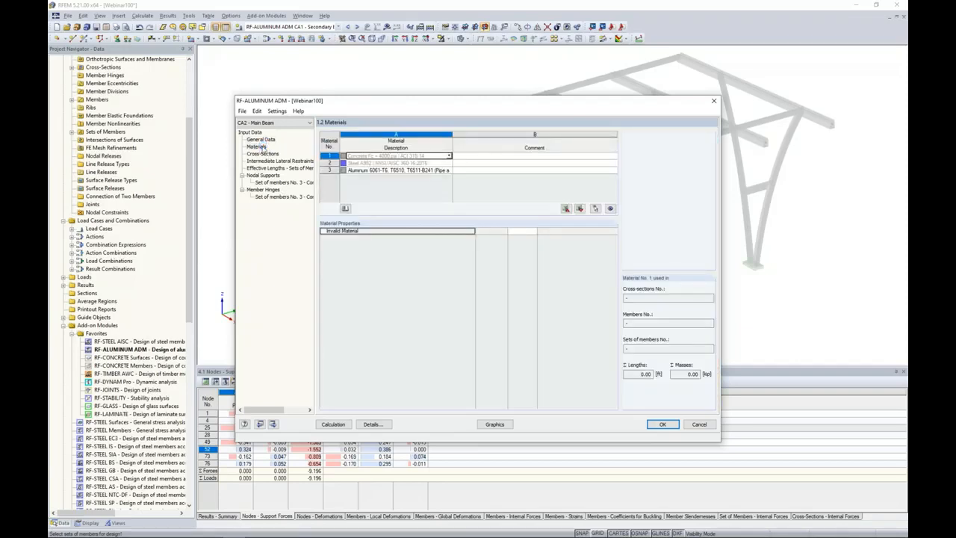
{"action": "left_click", "coordinate": [366, 169]}
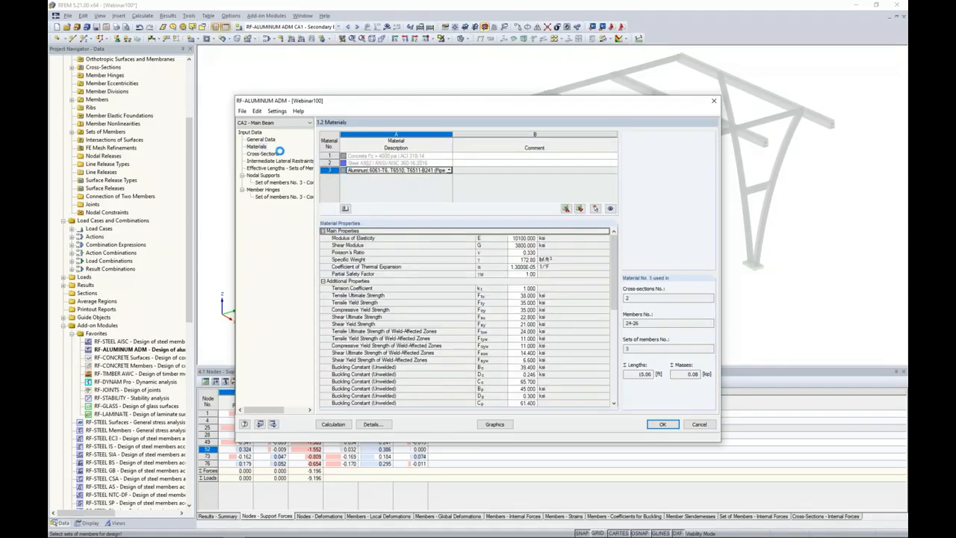
{"action": "left_click", "coordinate": [263, 154]}
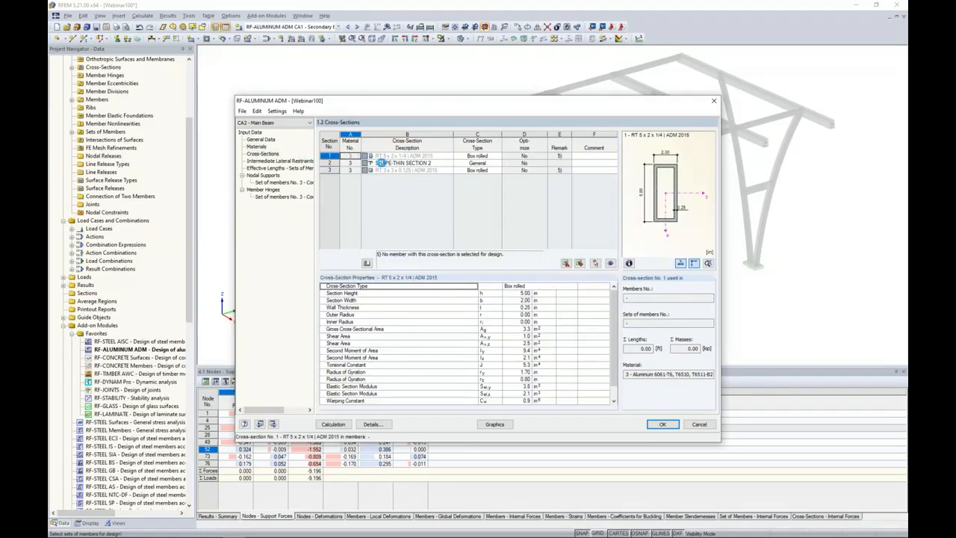
{"action": "left_click", "coordinate": [381, 163]}
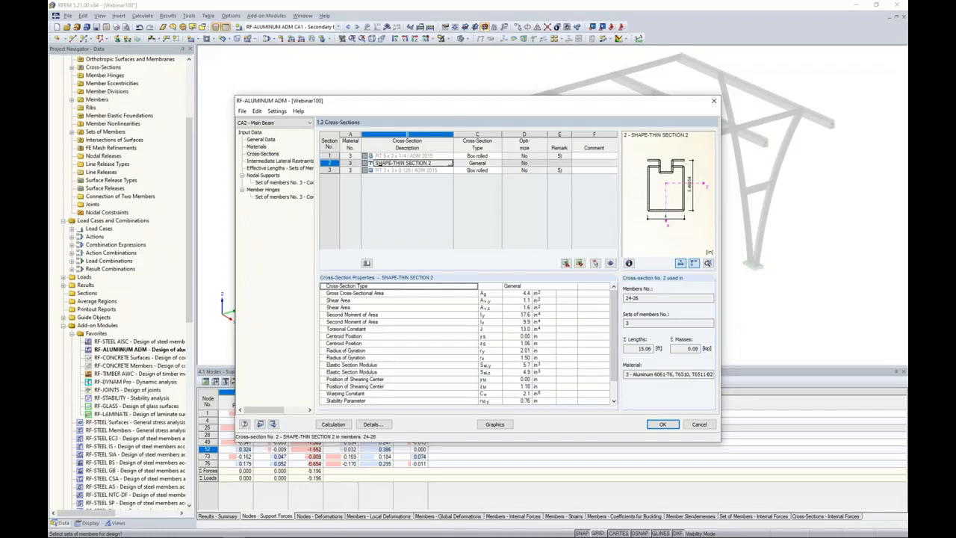
{"action": "left_click_drag", "start_coordinate": [614, 306], "coordinate": [612, 331]}
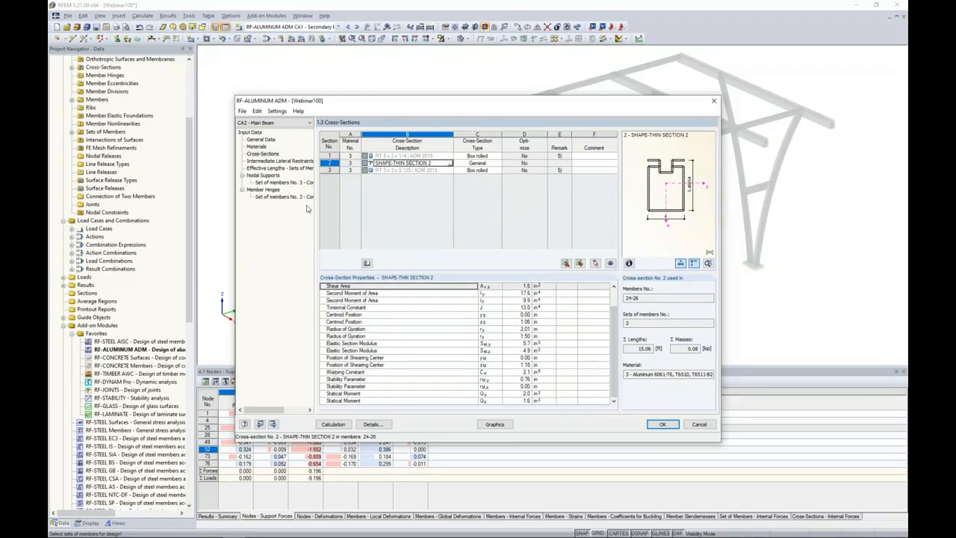
{"action": "left_click", "coordinate": [292, 168]}
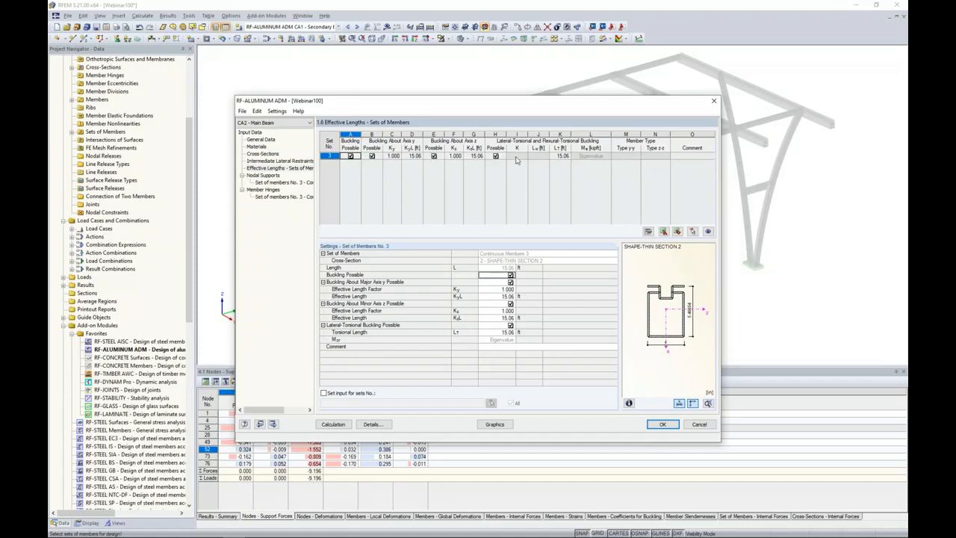
Examine the nodal supports of set of members 3, showing only this set in the preview graphic, and dismiss the update notification.
{"action": "left_click", "coordinate": [267, 183]}
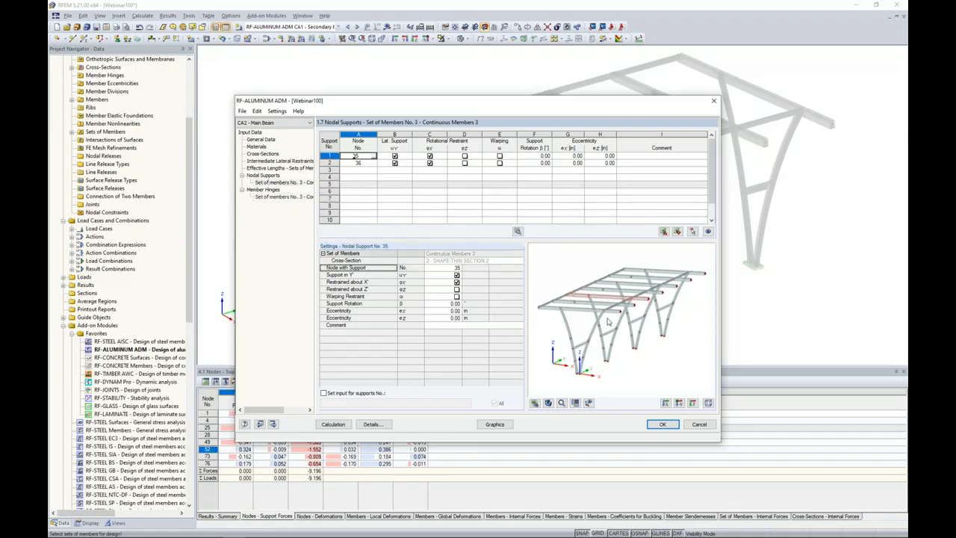
{"action": "scroll", "coordinate": [602, 307], "scroll_direction": "up", "scroll_amount": 3}
{"action": "scroll", "coordinate": [602, 308], "scroll_direction": "up", "scroll_amount": 2}
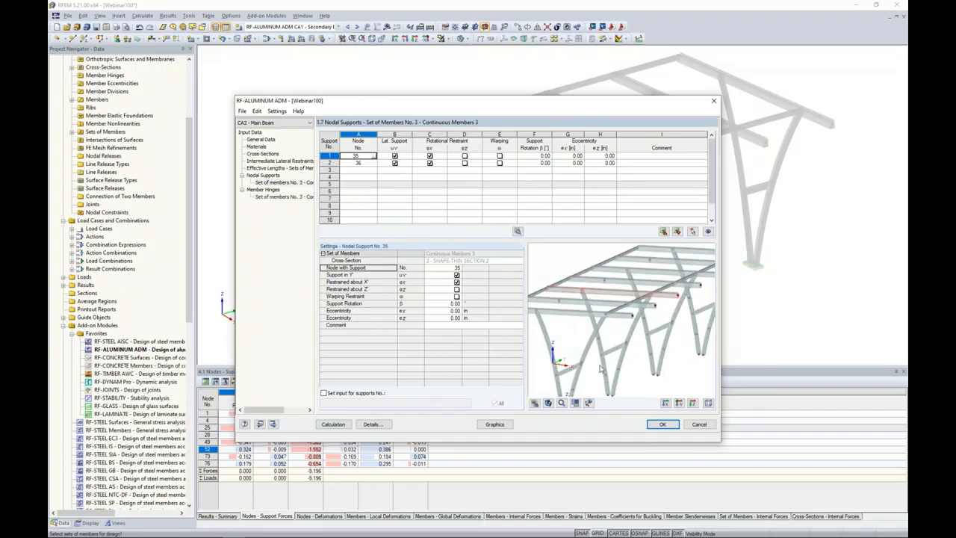
{"action": "left_click", "coordinate": [589, 404]}
{"action": "scroll", "coordinate": [625, 308], "scroll_direction": "up", "scroll_amount": 2}
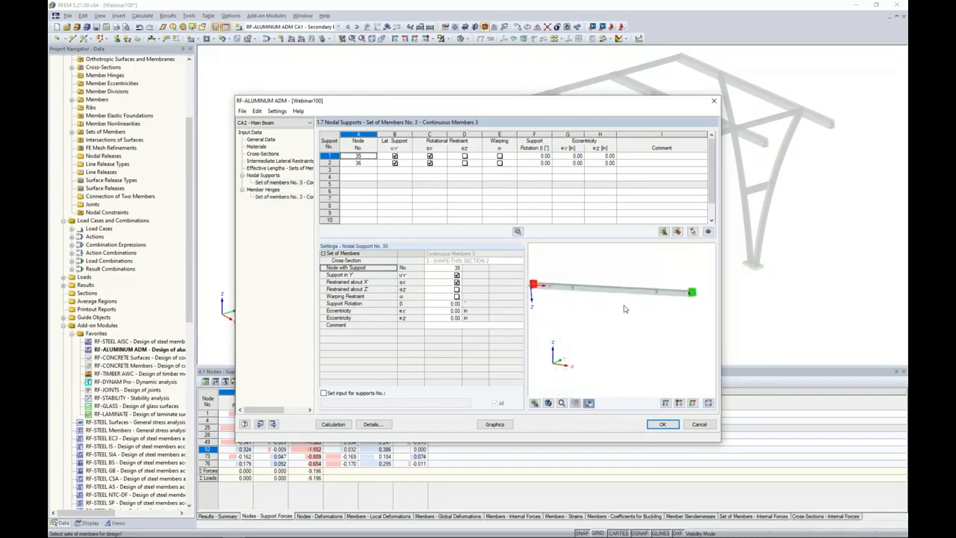
{"action": "scroll", "coordinate": [625, 308], "scroll_direction": "down", "scroll_amount": 1}
{"action": "middle_click_drag", "start_coordinate": [625, 324], "coordinate": [631, 335]}
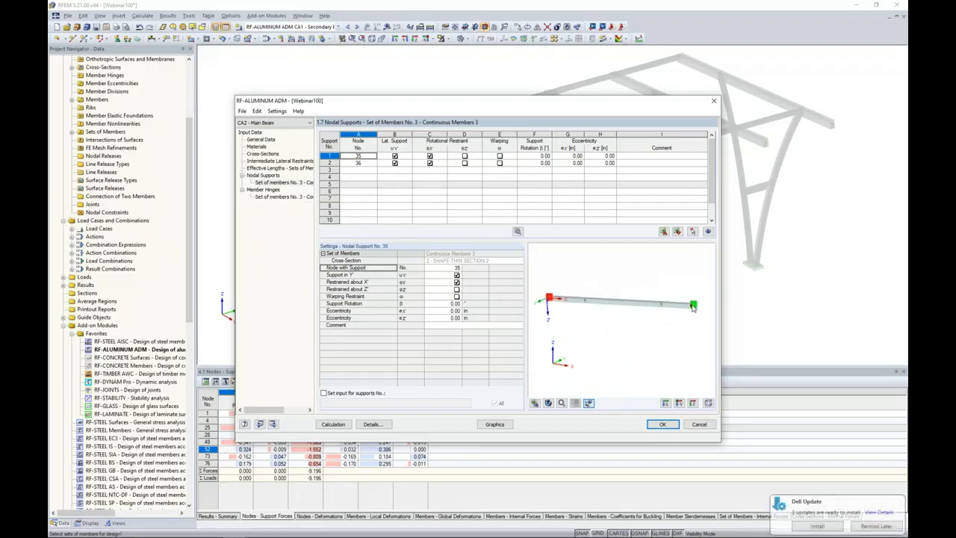
{"action": "left_click", "coordinate": [862, 527]}
Reassign the first nodal support to node 26 at the beam's lower column connection and the second to node 35 at its upper end.
{"action": "left_click_drag", "start_coordinate": [568, 102], "coordinate": [547, 251]}
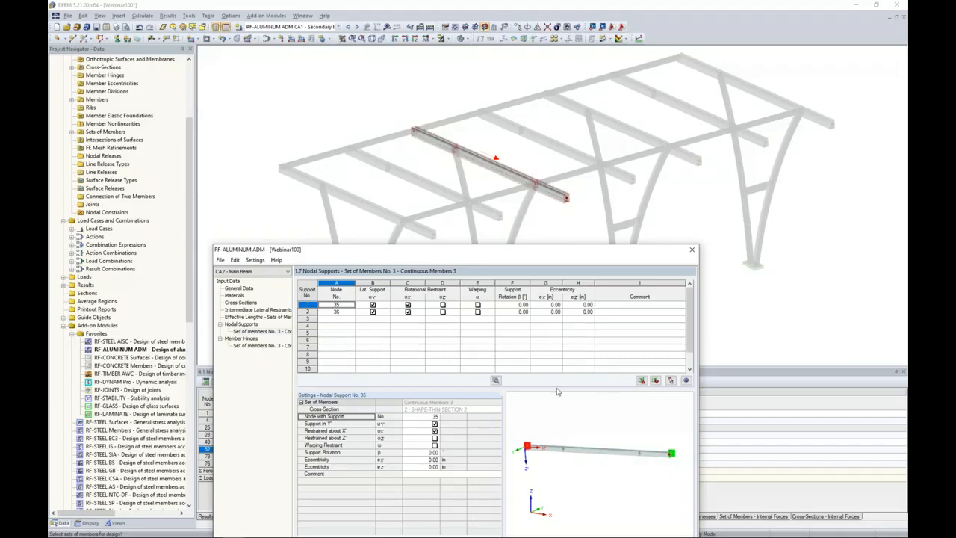
{"action": "left_click", "coordinate": [347, 304]}
{"action": "left_click", "coordinate": [351, 305]}
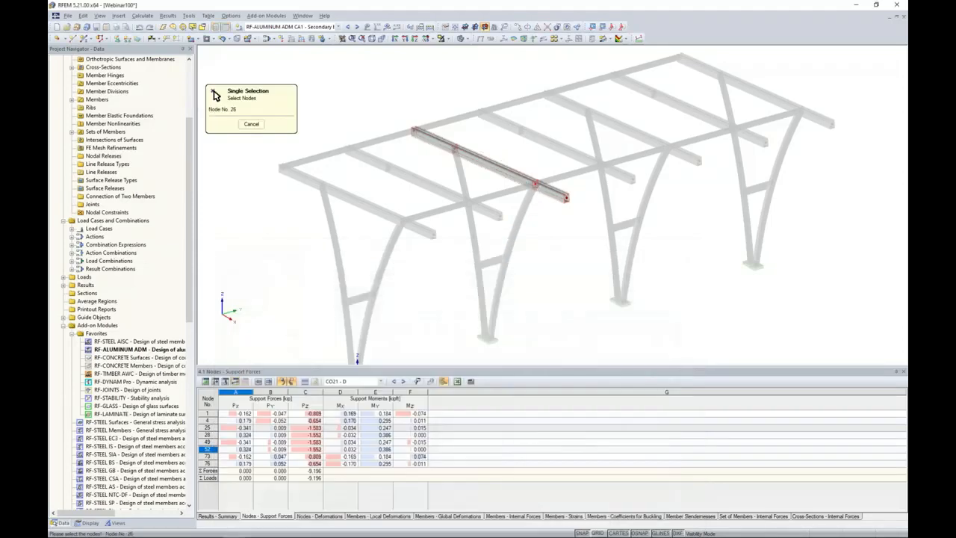
{"action": "left_click", "coordinate": [290, 131]}
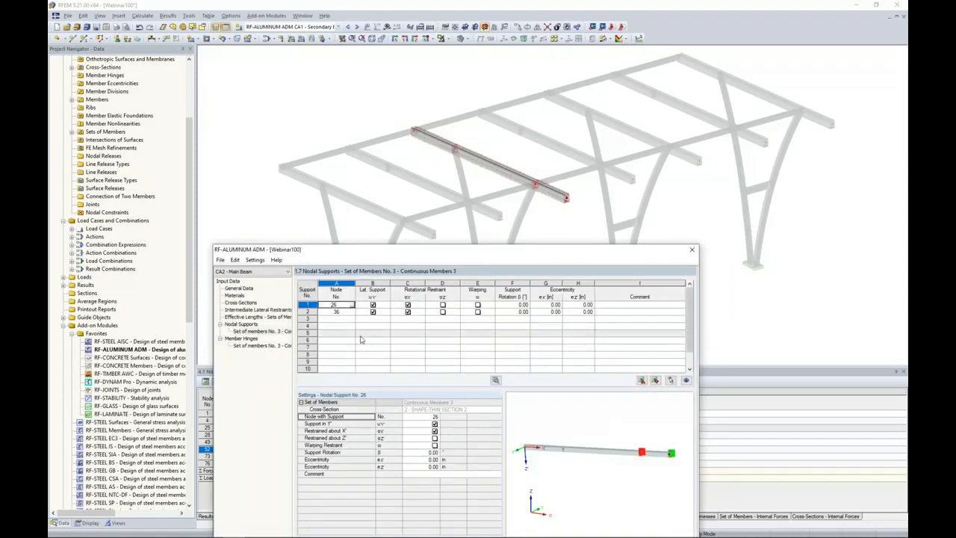
{"action": "left_click", "coordinate": [348, 312]}
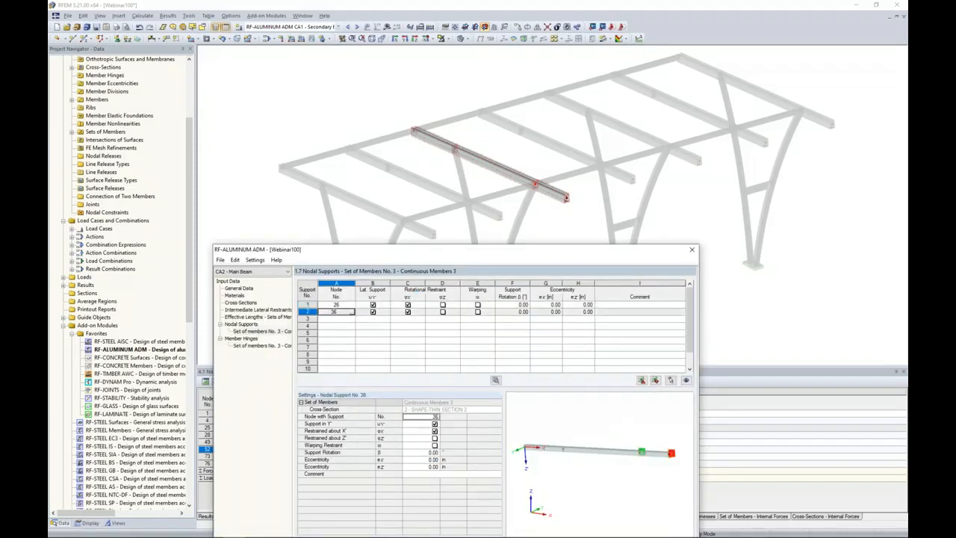
{"action": "left_click", "coordinate": [351, 311]}
{"action": "left_click", "coordinate": [415, 133]}
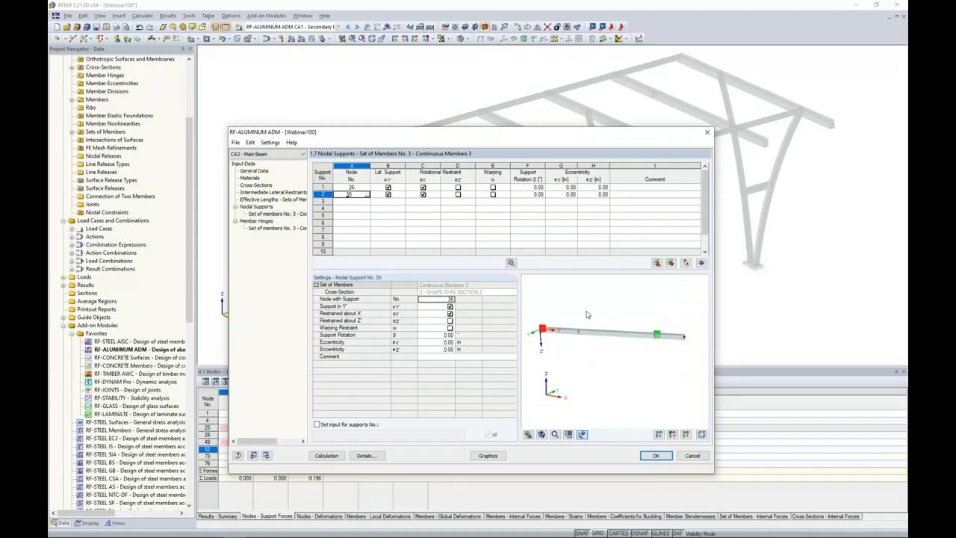
Restrain rotation about Z for the nodal support at node 26, keeping the beam visible behind the design window.
{"action": "left_click_drag", "start_coordinate": [561, 131], "coordinate": [566, 167]}
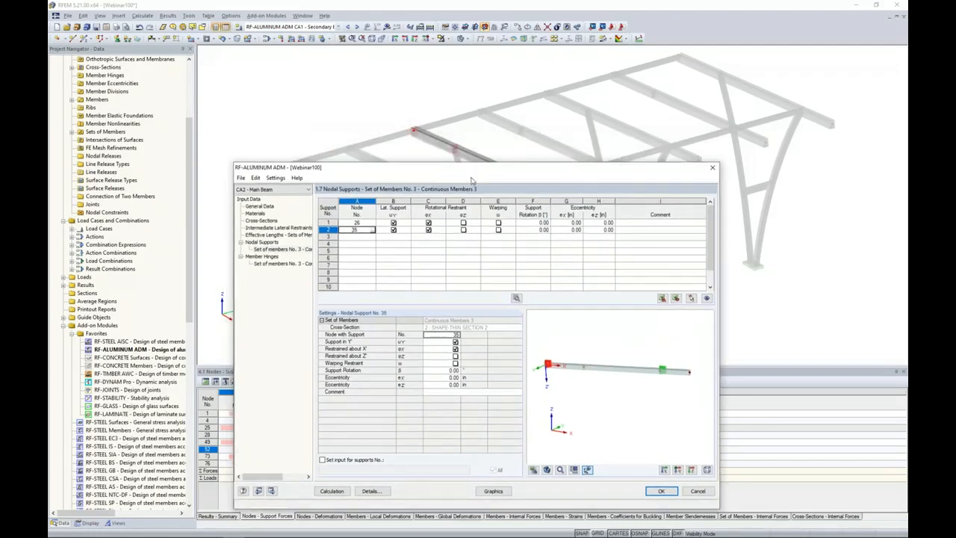
{"action": "left_click_drag", "start_coordinate": [473, 171], "coordinate": [462, 197]}
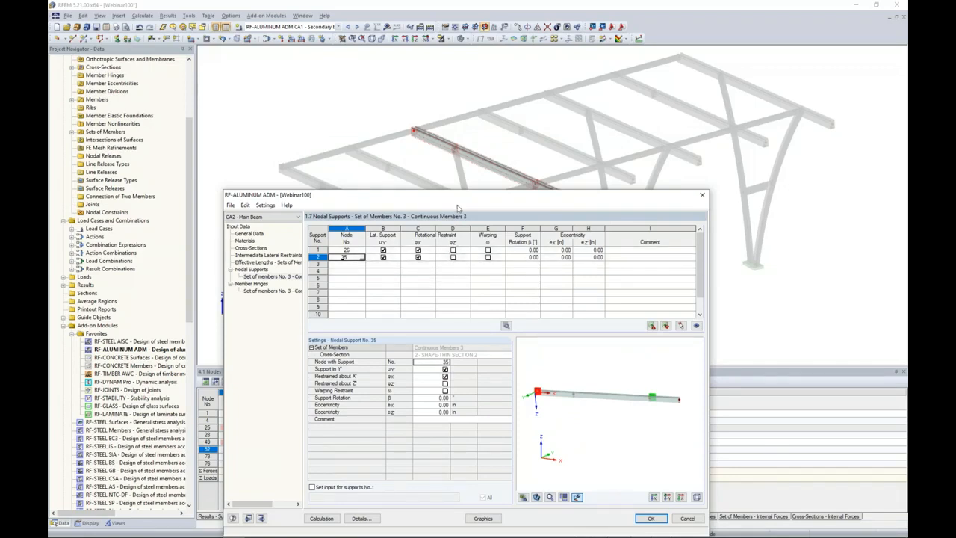
{"action": "left_click_drag", "start_coordinate": [448, 202], "coordinate": [445, 230]}
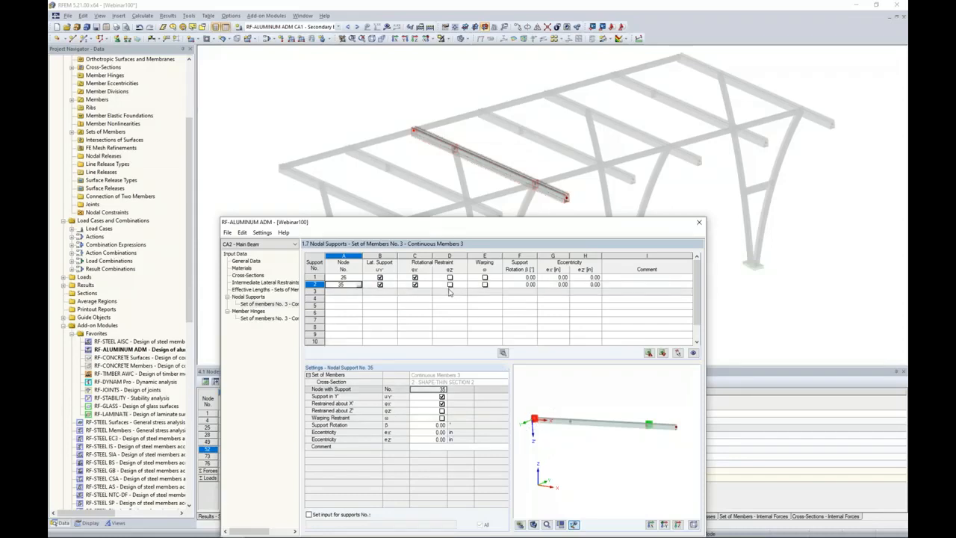
{"action": "left_click", "coordinate": [357, 277]}
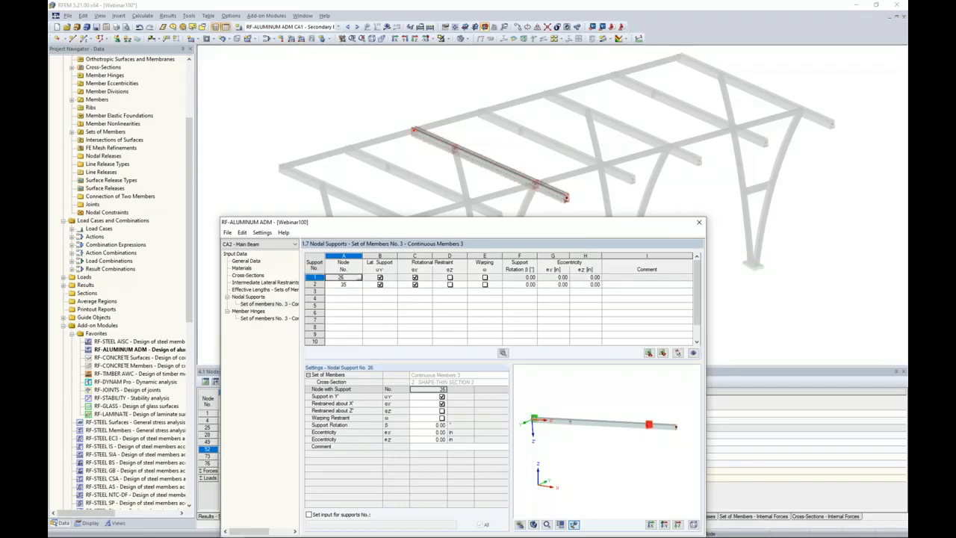
{"action": "left_click", "coordinate": [448, 277]}
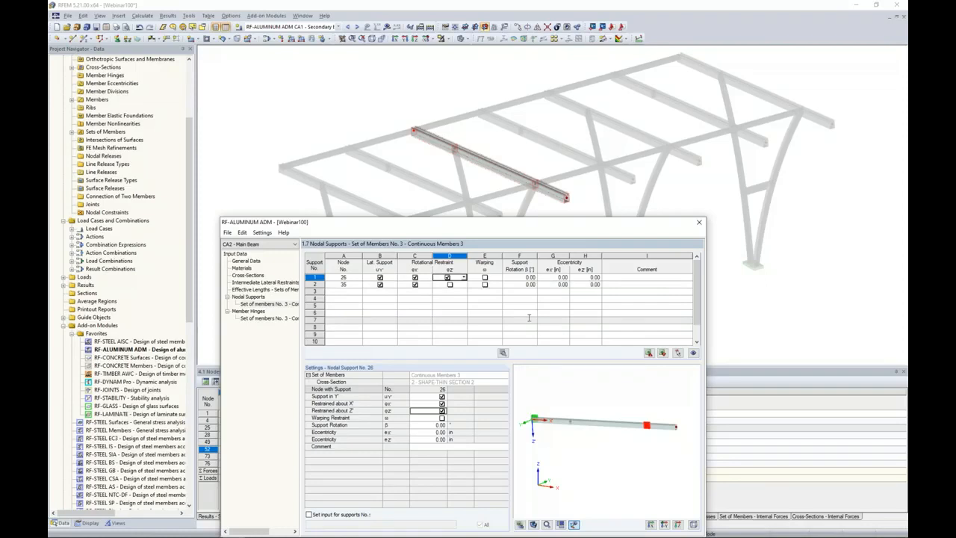
Add a third nodal support at node 29, the upper column connection, restrained only against rotation about Z.
{"action": "left_click", "coordinate": [350, 292]}
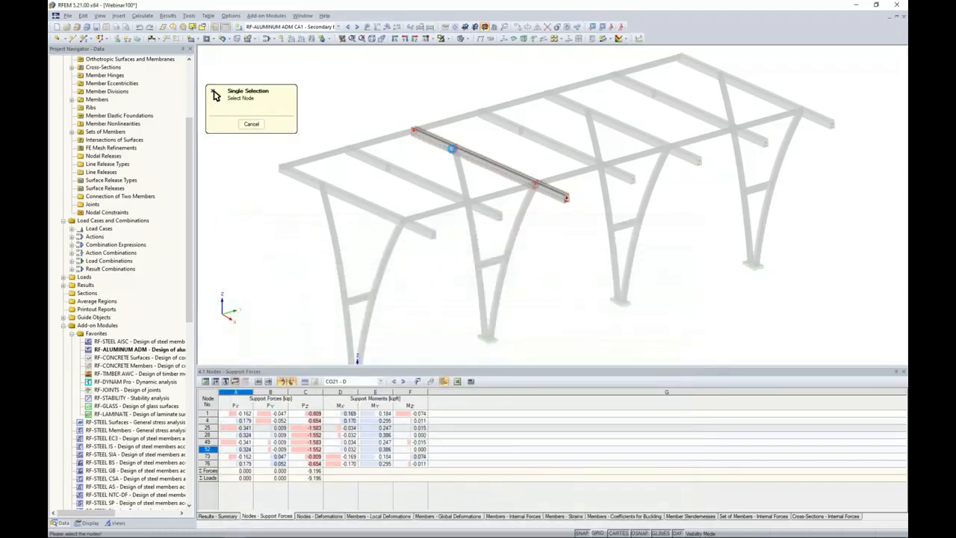
{"action": "left_click", "coordinate": [453, 148]}
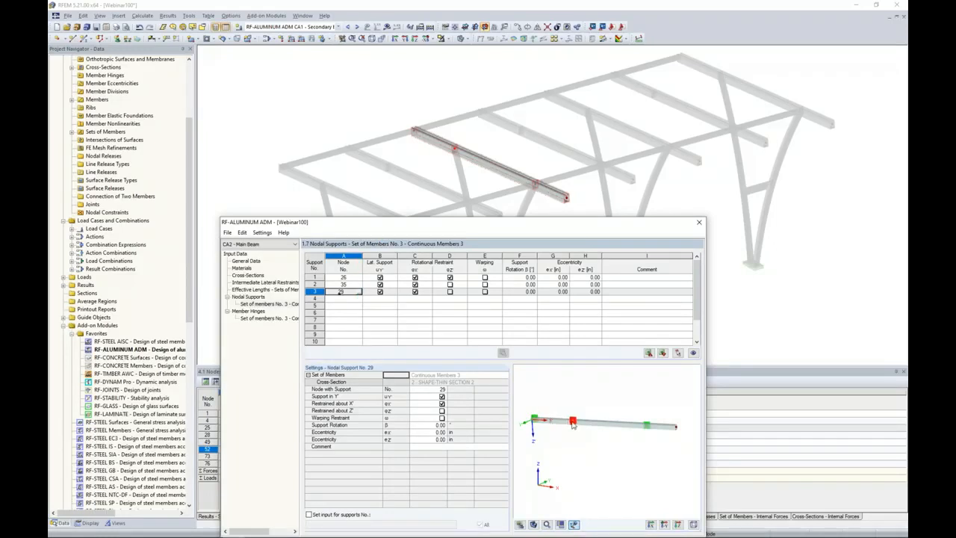
{"action": "left_click", "coordinate": [380, 291]}
{"action": "left_click", "coordinate": [414, 291]}
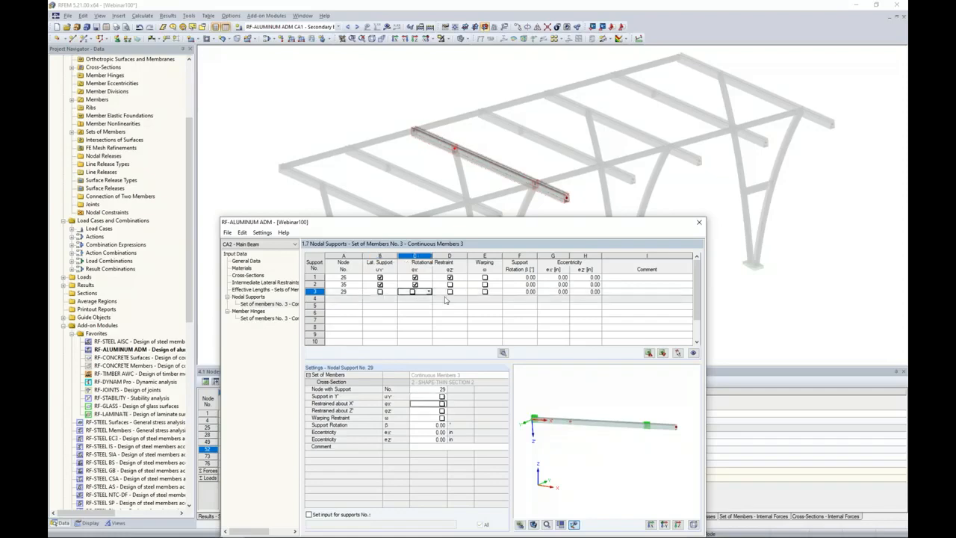
{"action": "left_click", "coordinate": [448, 291]}
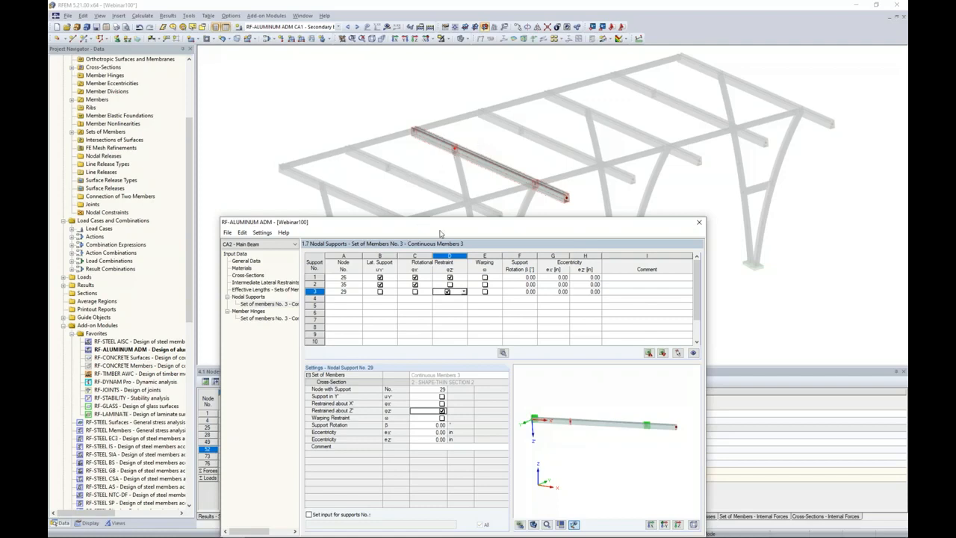
{"action": "left_click_drag", "start_coordinate": [441, 230], "coordinate": [465, 133]}
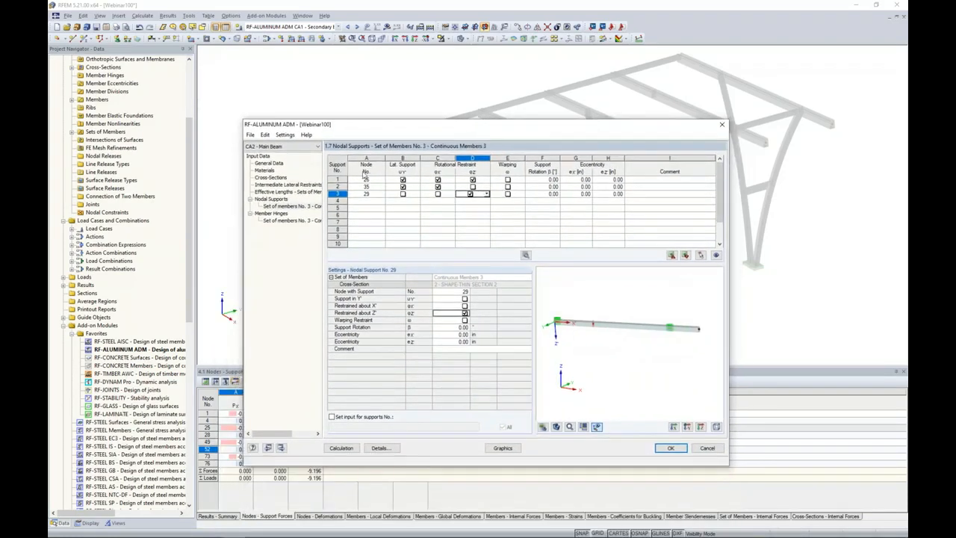
Set the set's effective length about axis y to 7.95 ft by measuring between the beam's two column connections.
{"action": "left_click", "coordinate": [296, 191]}
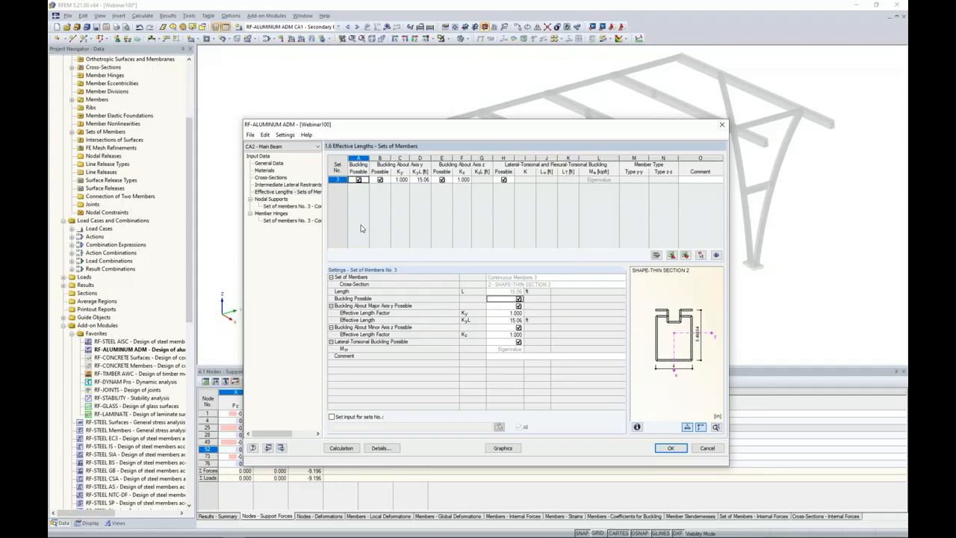
{"action": "left_click", "coordinate": [423, 179]}
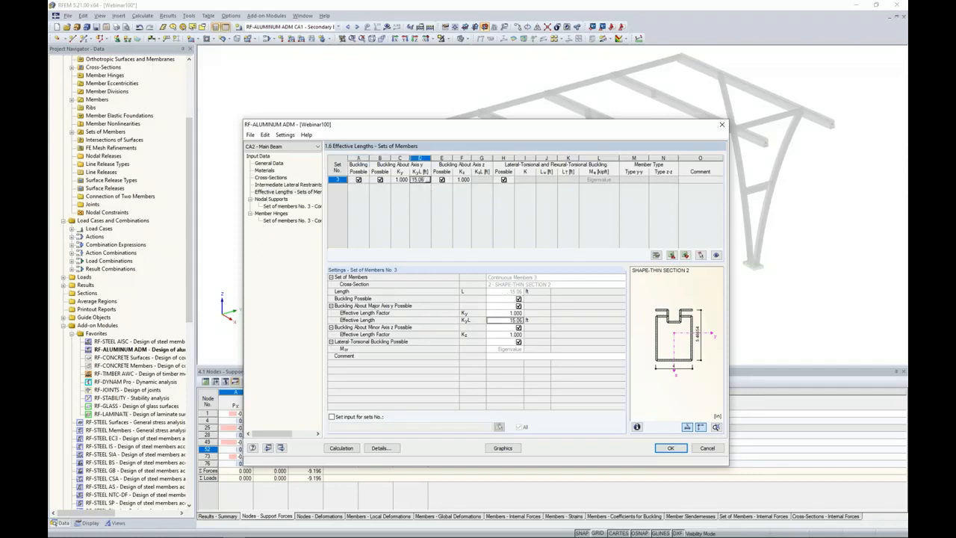
{"action": "left_click", "coordinate": [428, 179]}
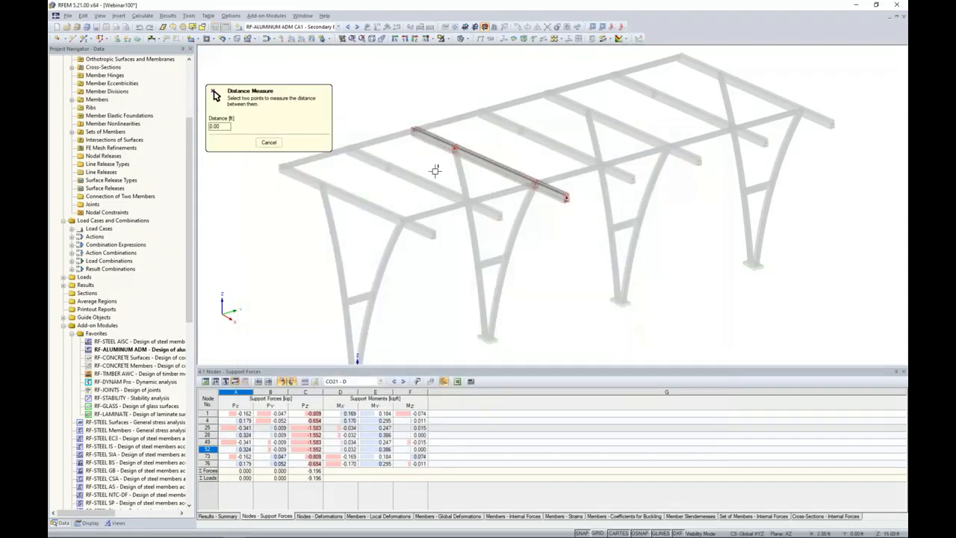
{"action": "left_click", "coordinate": [452, 145]}
{"action": "left_click", "coordinate": [536, 181]}
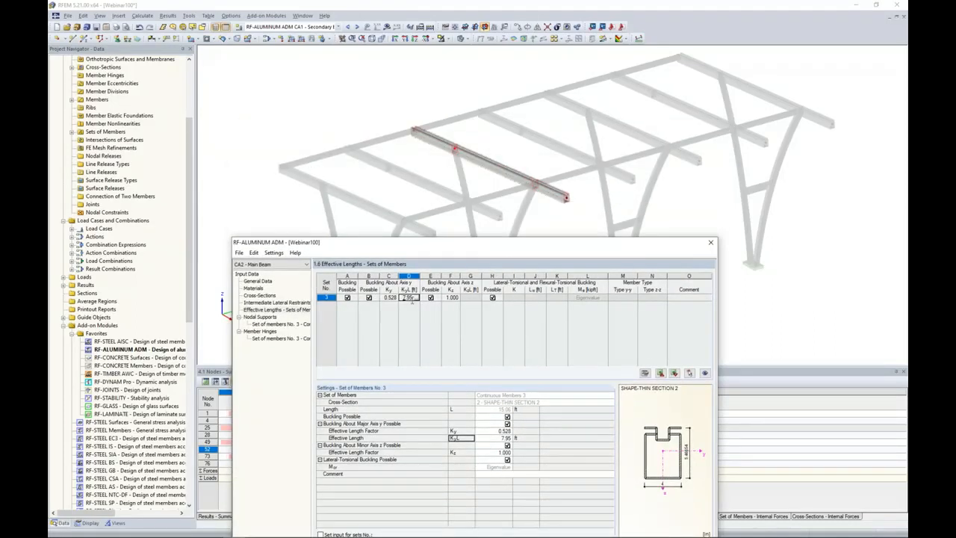
{"action": "left_click_drag", "start_coordinate": [473, 242], "coordinate": [475, 238]}
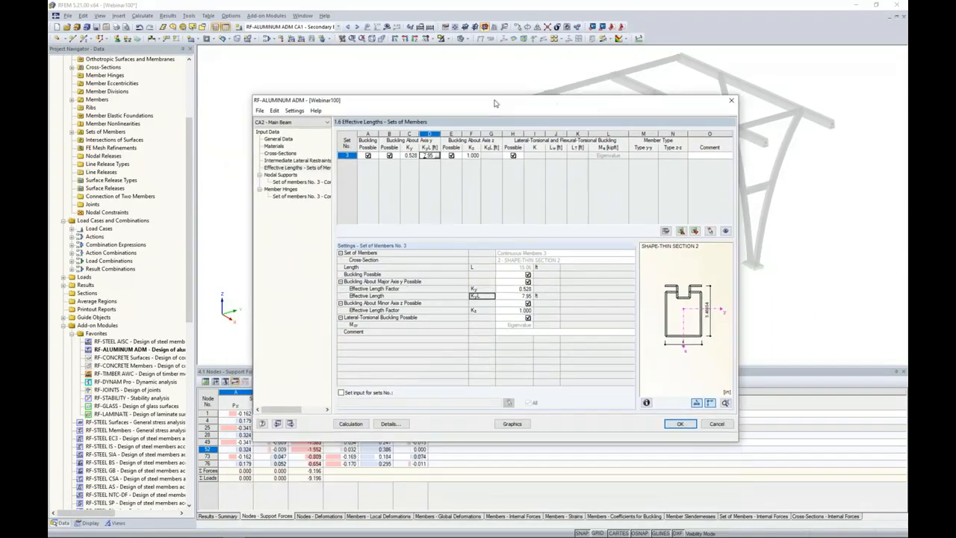
Leave the member hinges of set of members 3 undefined and calculate the Main Beam design case.
{"action": "left_click", "coordinate": [286, 197]}
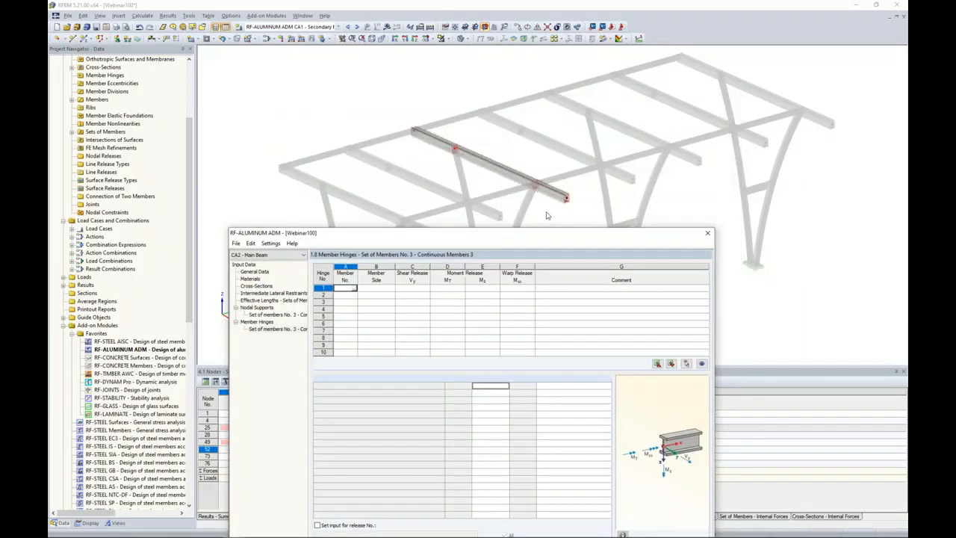
{"action": "left_click_drag", "start_coordinate": [525, 233], "coordinate": [546, 80]}
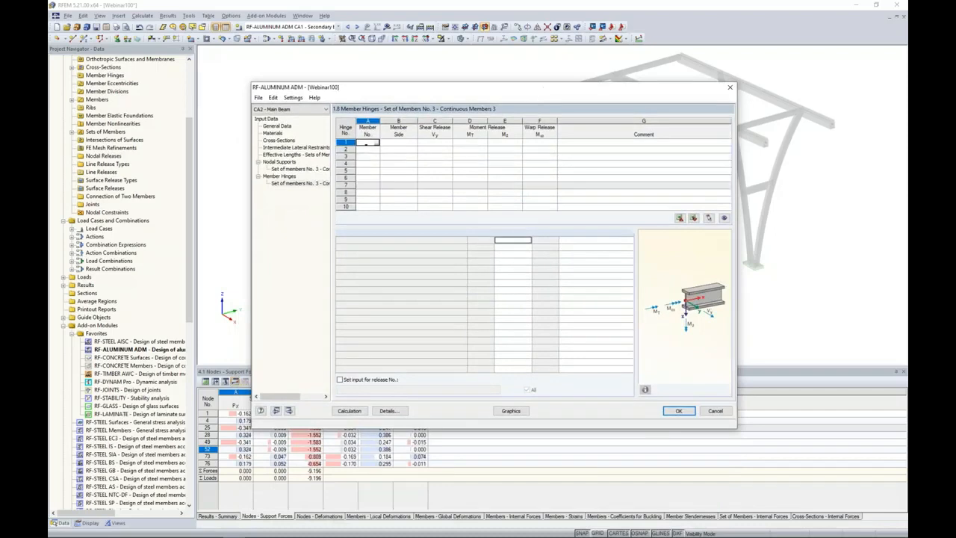
{"action": "left_click", "coordinate": [346, 410]}
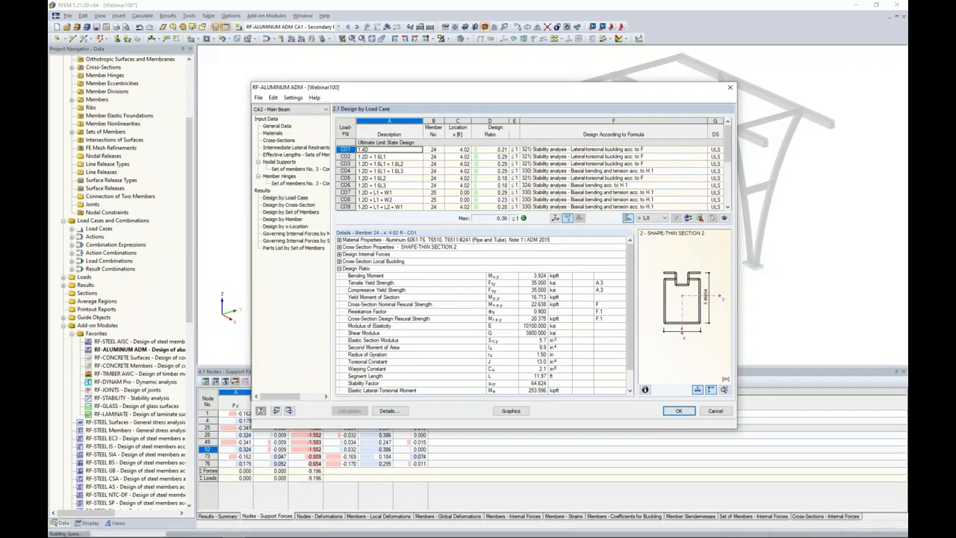
Review the design checks by set of members and select check 321, the lateral-torsional buckling stability analysis according to F.
{"action": "left_click", "coordinate": [291, 212]}
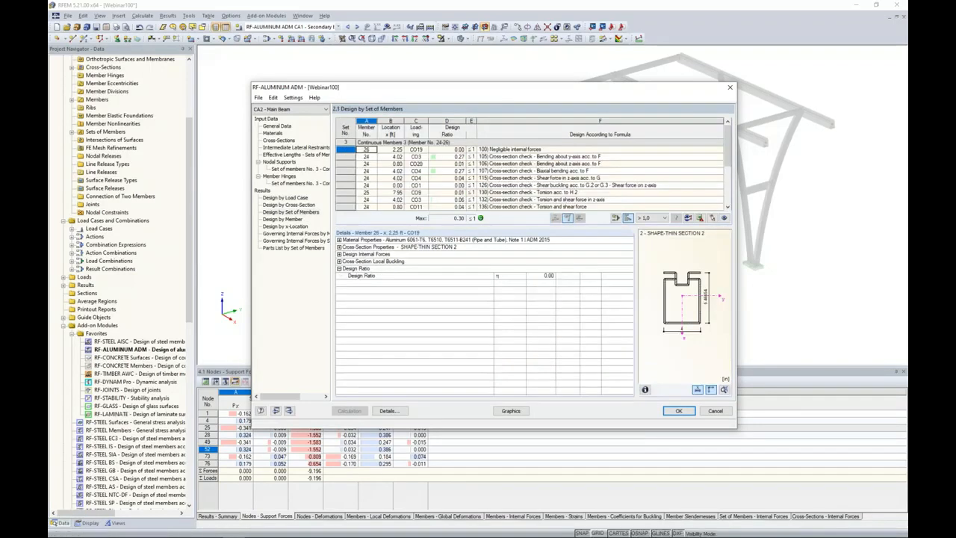
{"action": "left_click", "coordinate": [595, 177]}
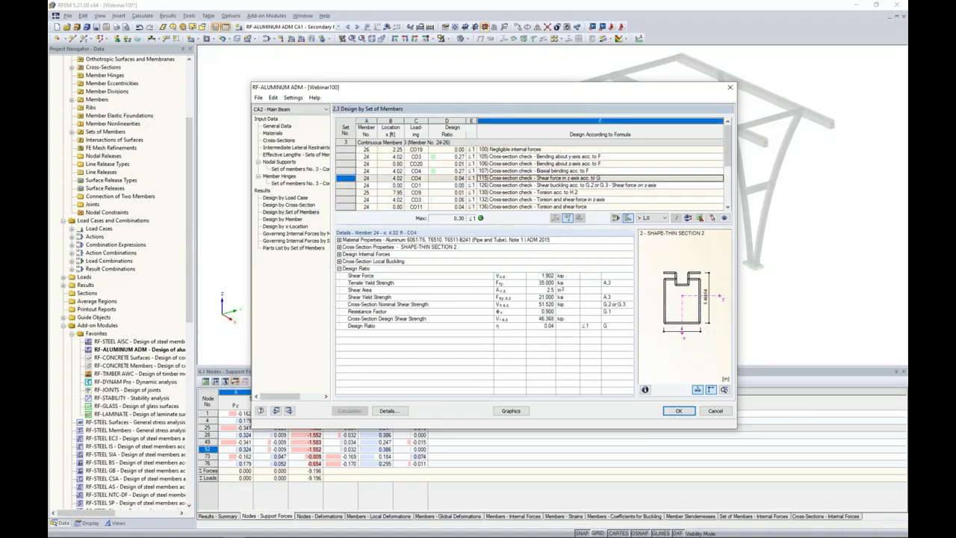
{"action": "scroll", "coordinate": [598, 174], "scroll_direction": "down", "scroll_amount": 3}
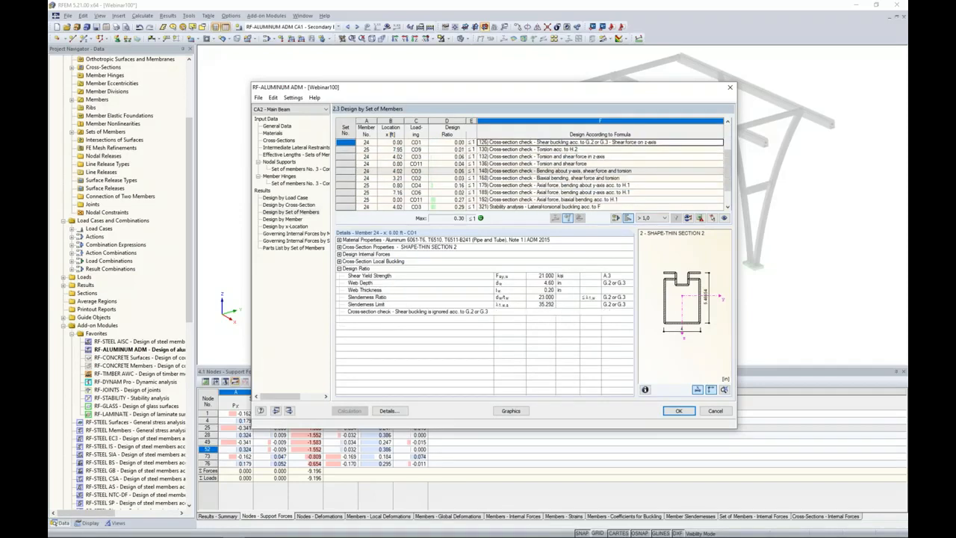
{"action": "scroll", "coordinate": [535, 207], "scroll_direction": "down", "scroll_amount": 1}
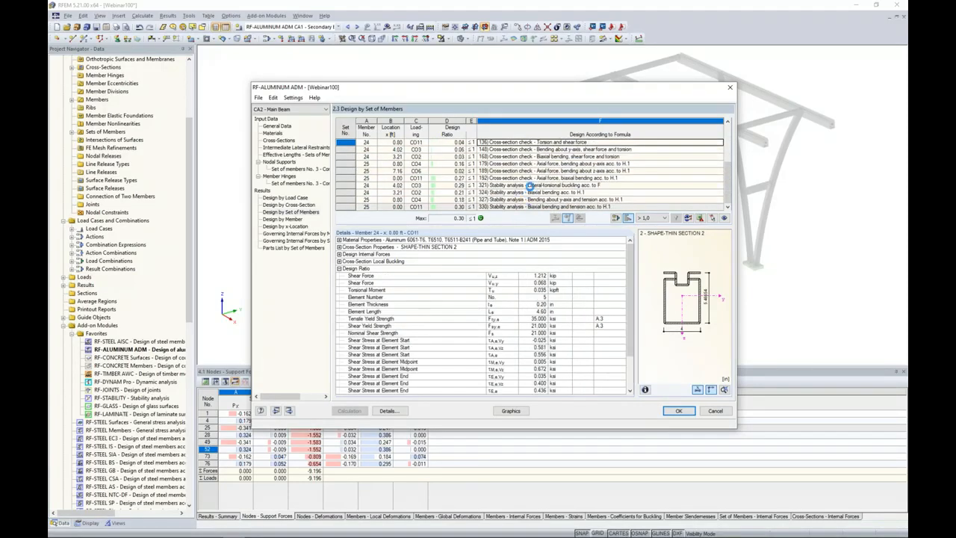
{"action": "left_click", "coordinate": [530, 185]}
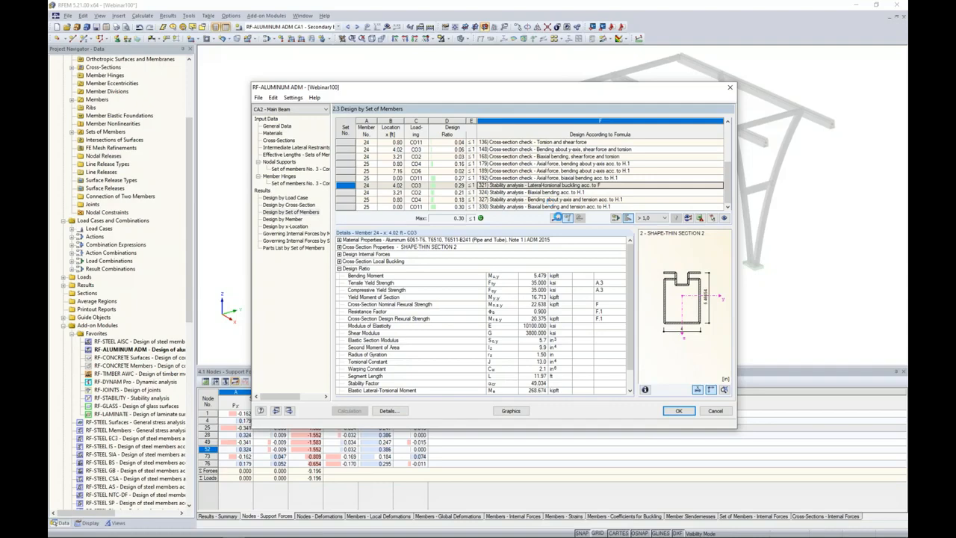
Inspect the main beam's mode shape for the selected stability check up close, and close the mode shape view.
{"action": "left_click", "coordinate": [556, 217]}
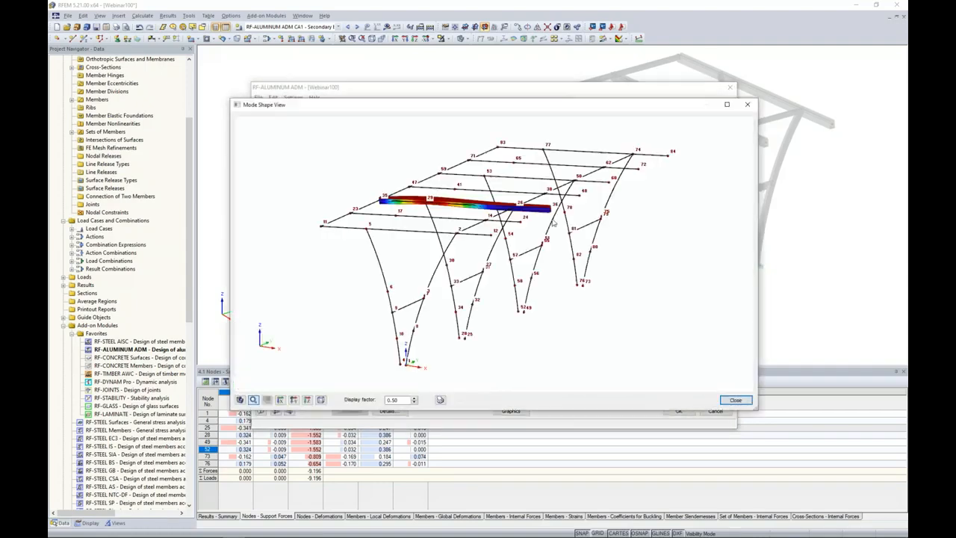
{"action": "scroll", "coordinate": [441, 246], "scroll_direction": "up", "scroll_amount": 3}
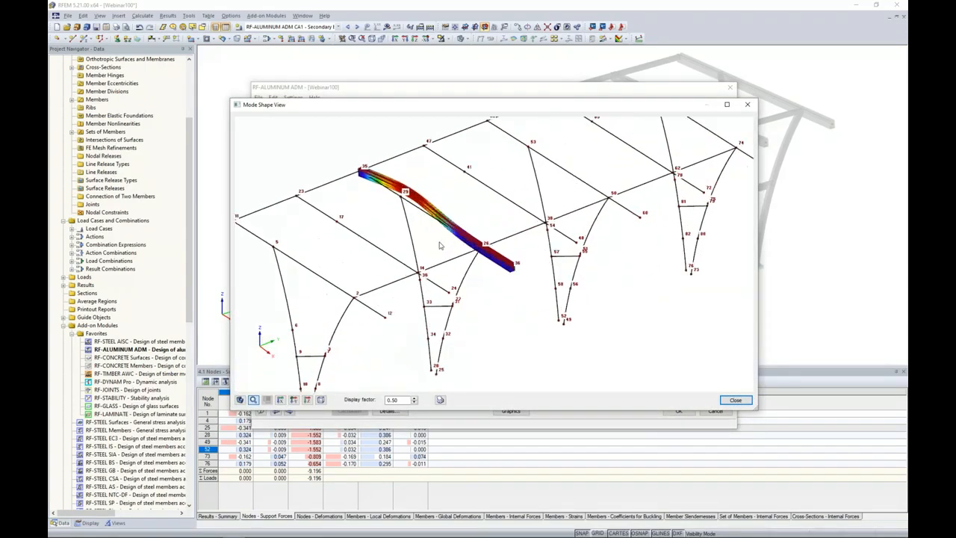
{"action": "left_click", "coordinate": [728, 401]}
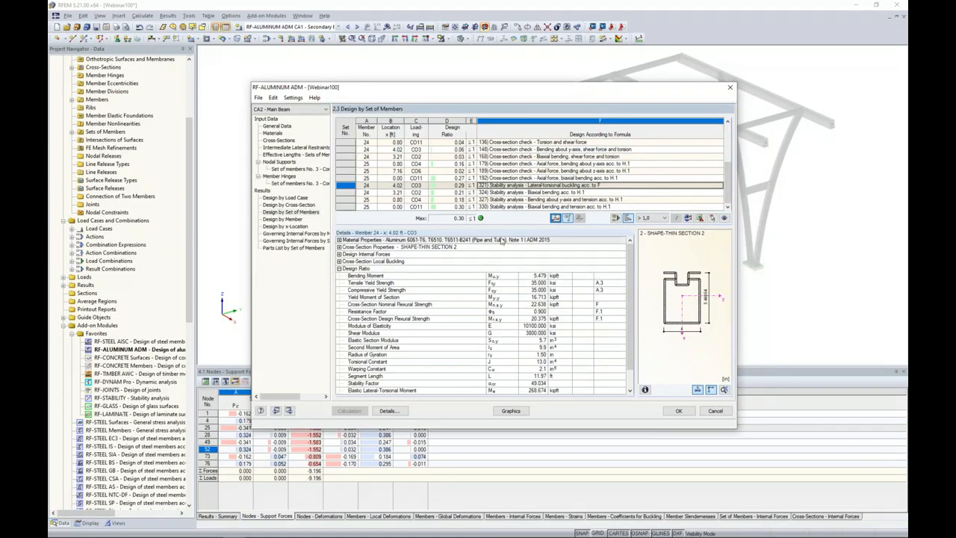
Examine the cross-section local buckling details of the selected check element by element, including stresses, slenderness limits and limit states.
{"action": "left_click", "coordinate": [339, 261]}
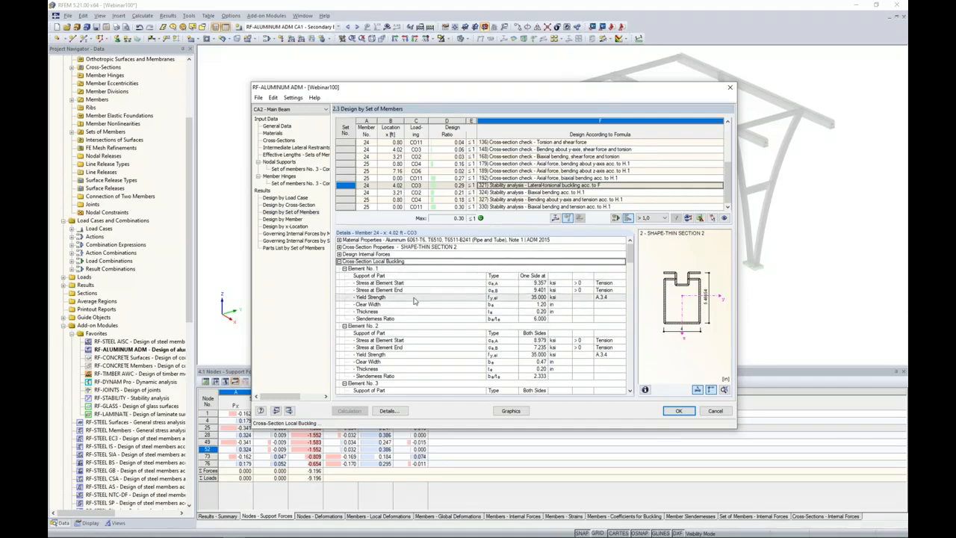
{"action": "scroll", "coordinate": [415, 301], "scroll_direction": "down", "scroll_amount": 2}
{"action": "scroll", "coordinate": [414, 301], "scroll_direction": "down", "scroll_amount": 5}
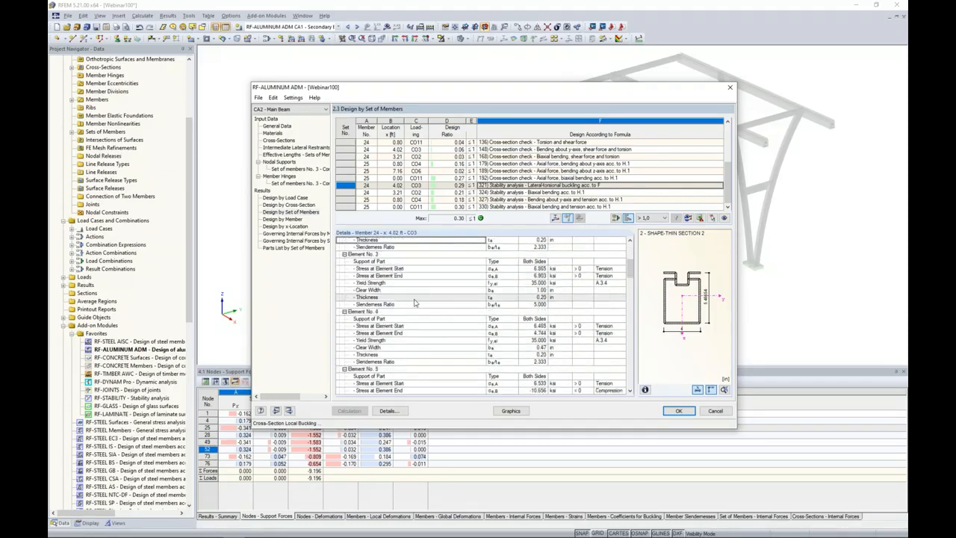
{"action": "scroll", "coordinate": [414, 302], "scroll_direction": "down", "scroll_amount": 1}
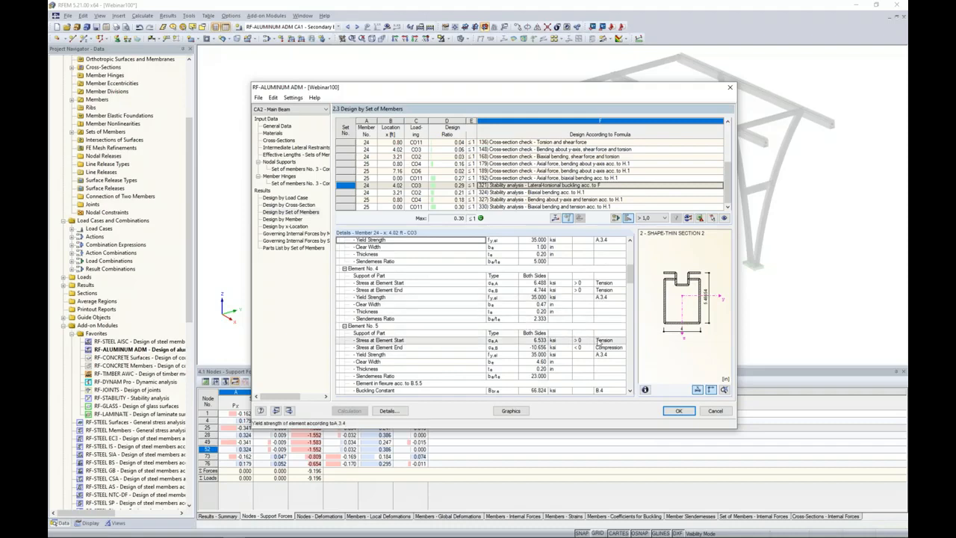
{"action": "scroll", "coordinate": [598, 341], "scroll_direction": "down", "scroll_amount": 4}
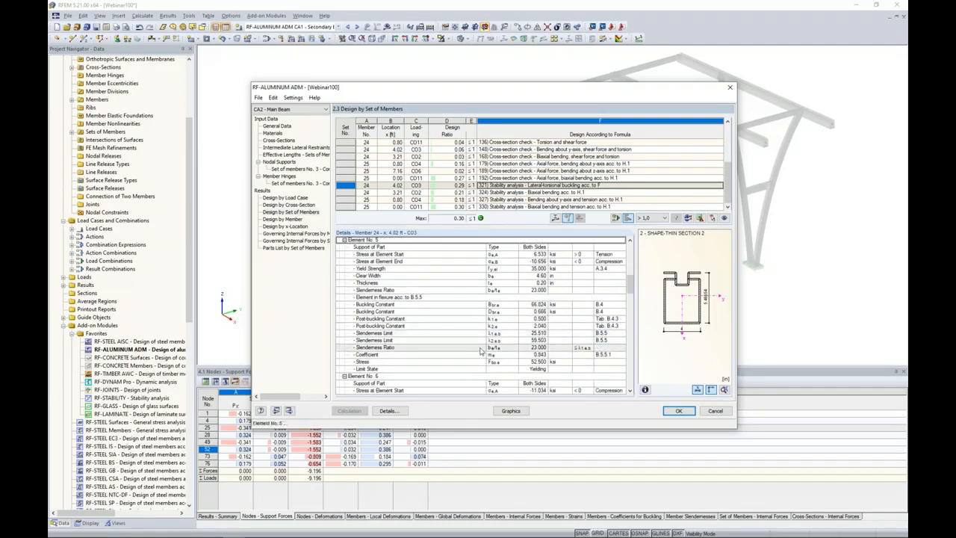
{"action": "scroll", "coordinate": [492, 333], "scroll_direction": "down", "scroll_amount": 3}
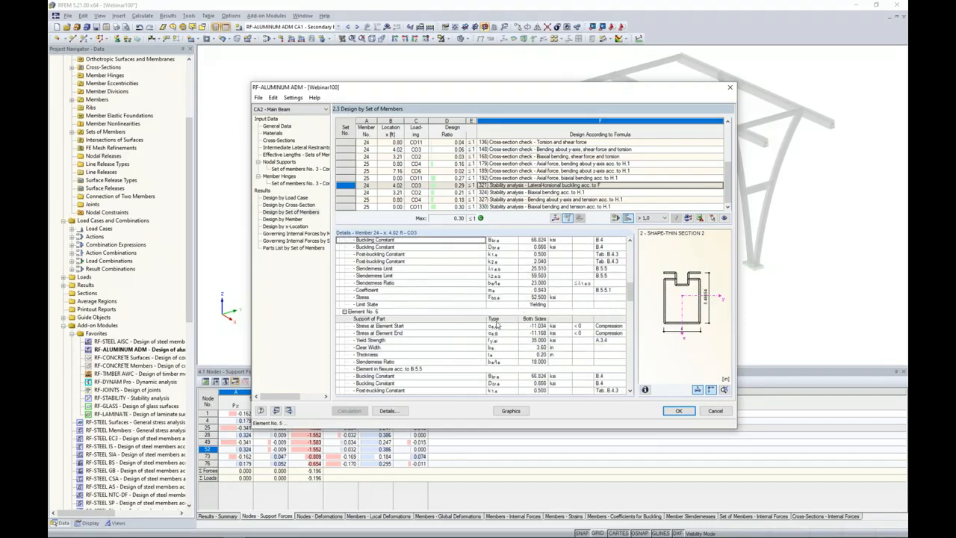
{"action": "scroll", "coordinate": [497, 324], "scroll_direction": "down", "scroll_amount": 2}
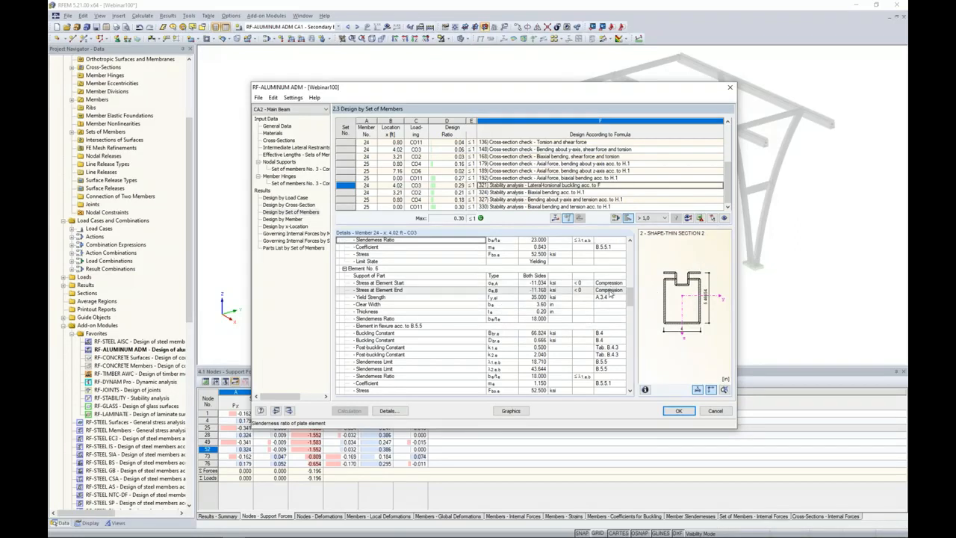
{"action": "scroll", "coordinate": [601, 306], "scroll_direction": "down", "scroll_amount": 4}
{"action": "scroll", "coordinate": [608, 293], "scroll_direction": "down", "scroll_amount": 1}
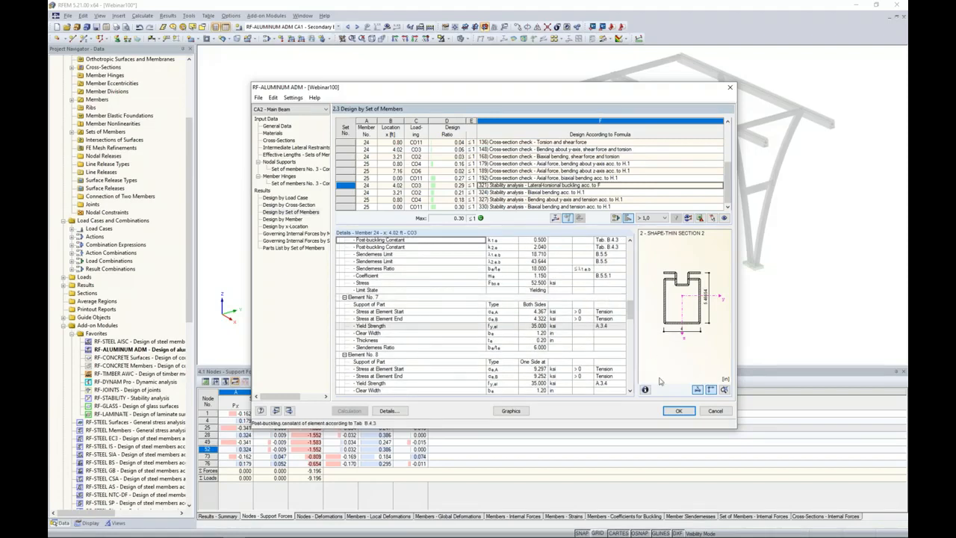
Accept the calculated Main Beam design case and return to the structural model.
{"action": "left_click", "coordinate": [678, 411]}
{"action": "left_click", "coordinate": [678, 411]}
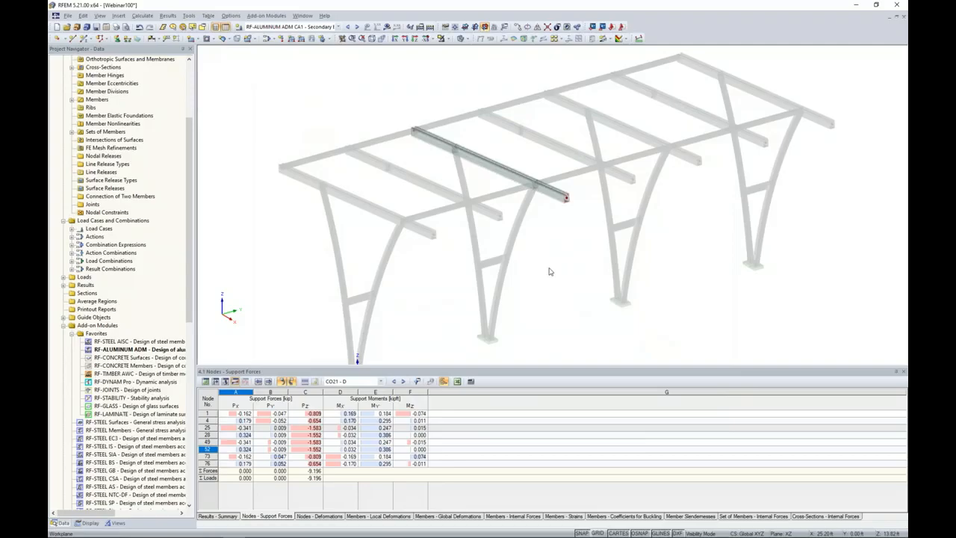
Switch to the PowerPoint slide show of the ADM 2015 webinar and advance to the More Information slide.
{"action": "key", "text": "super+Tab"}
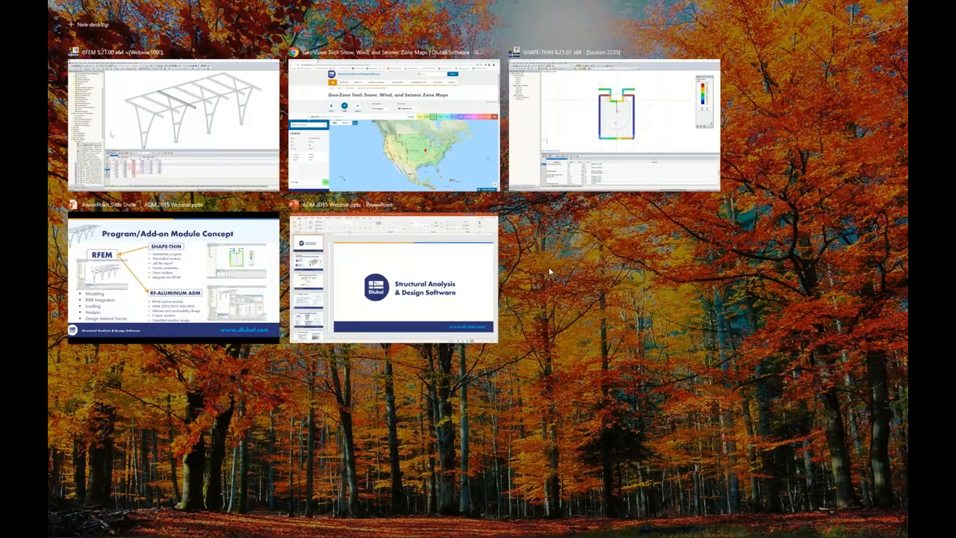
{"action": "left_click", "coordinate": [176, 277]}
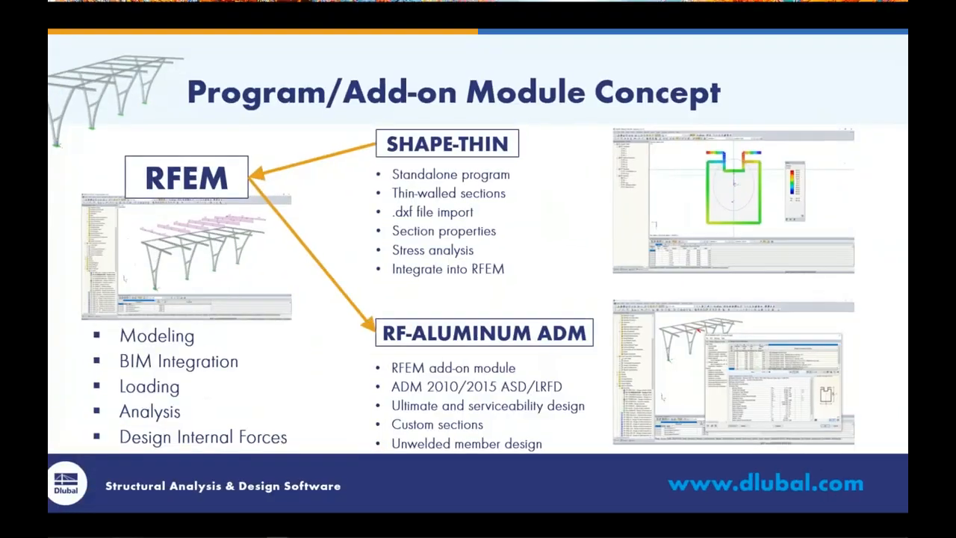
{"action": "key", "text": "Right"}
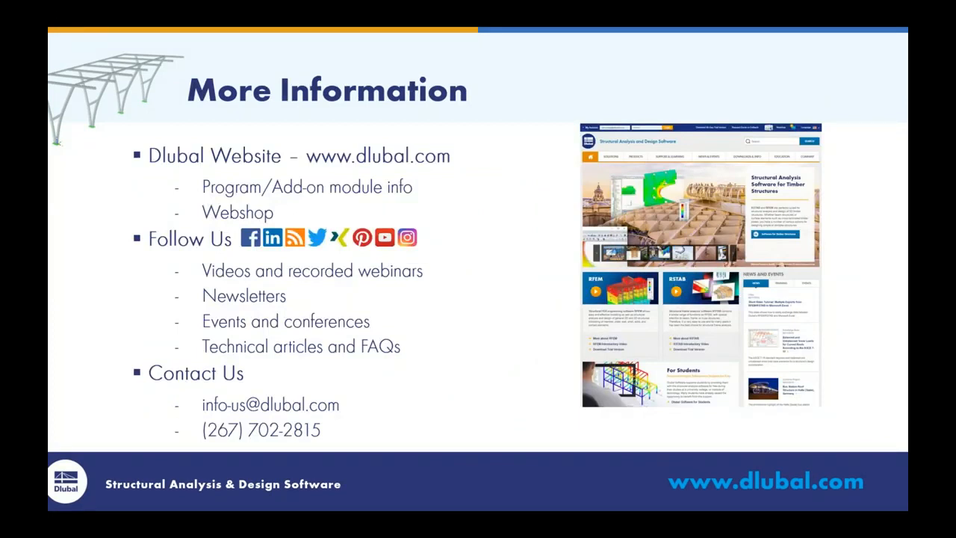